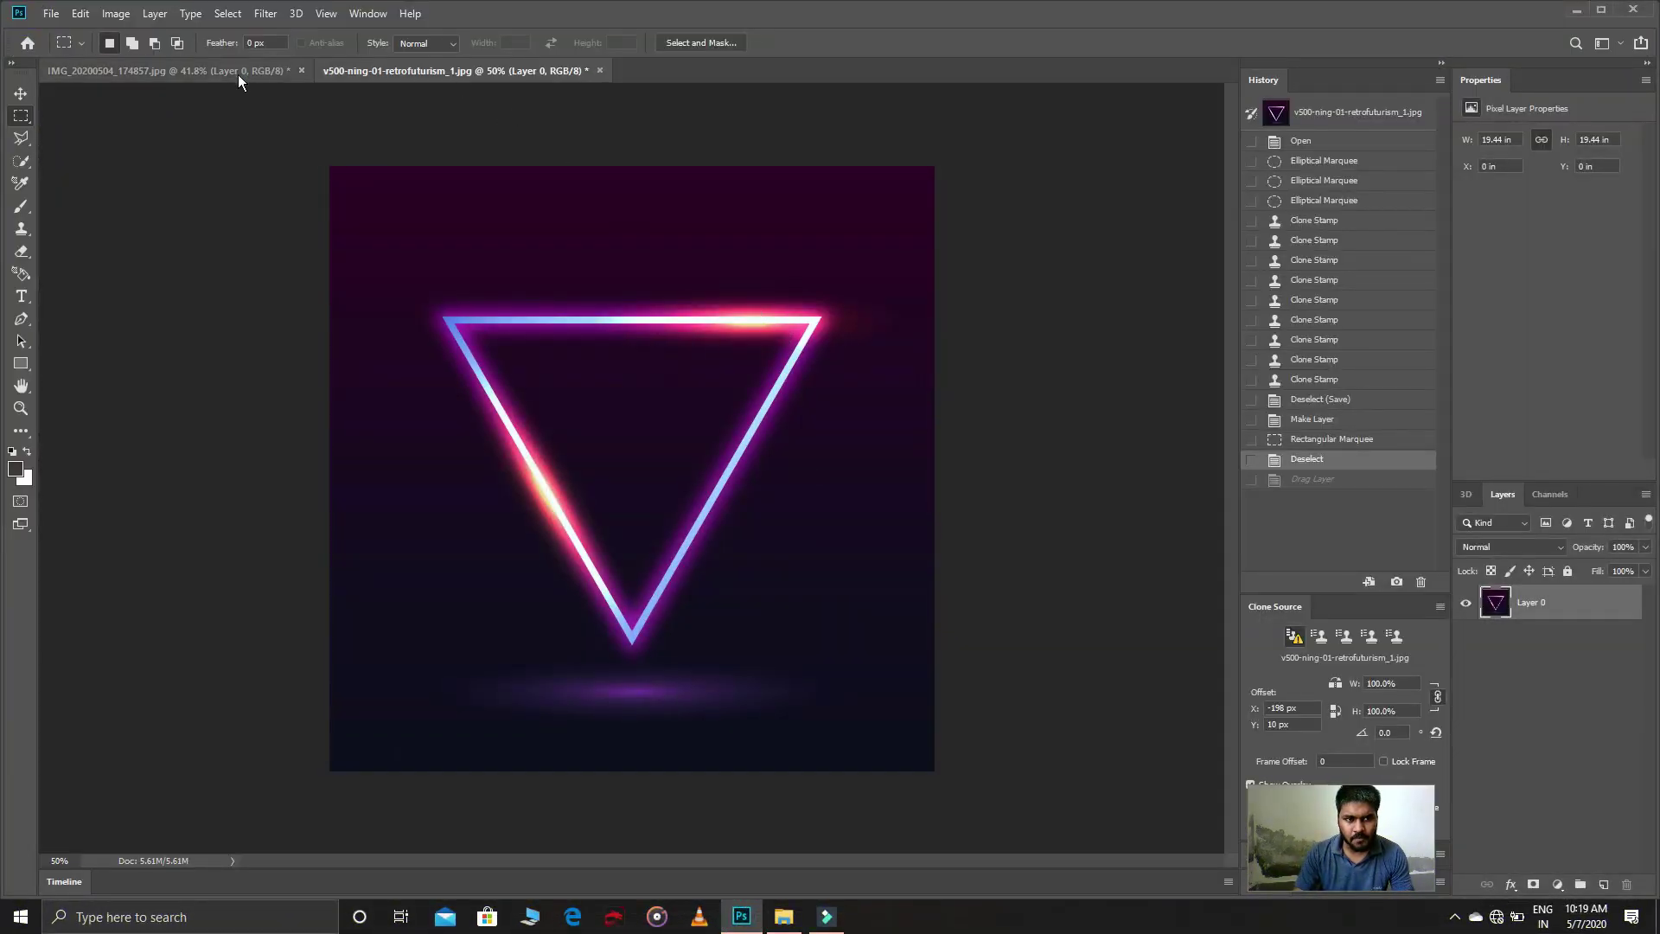
# Step: Compare the triangle background document with the cut-out portrait, ending on the portrait
pyautogui.click(237, 75)
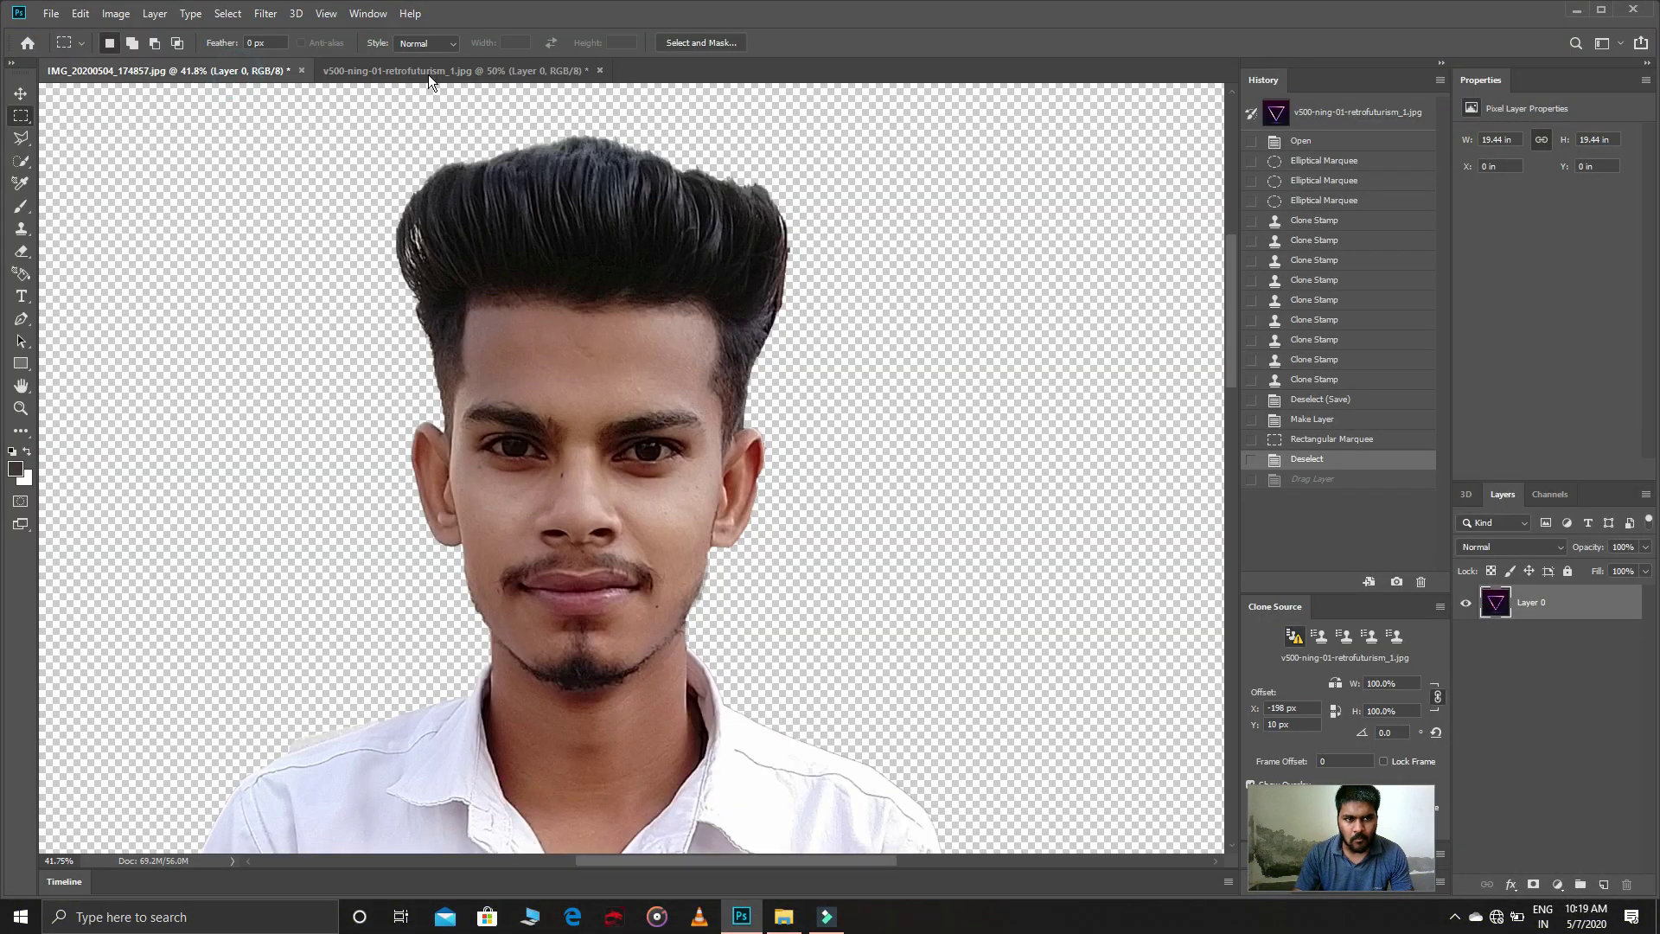
pyautogui.click(428, 74)
pyautogui.click(251, 75)
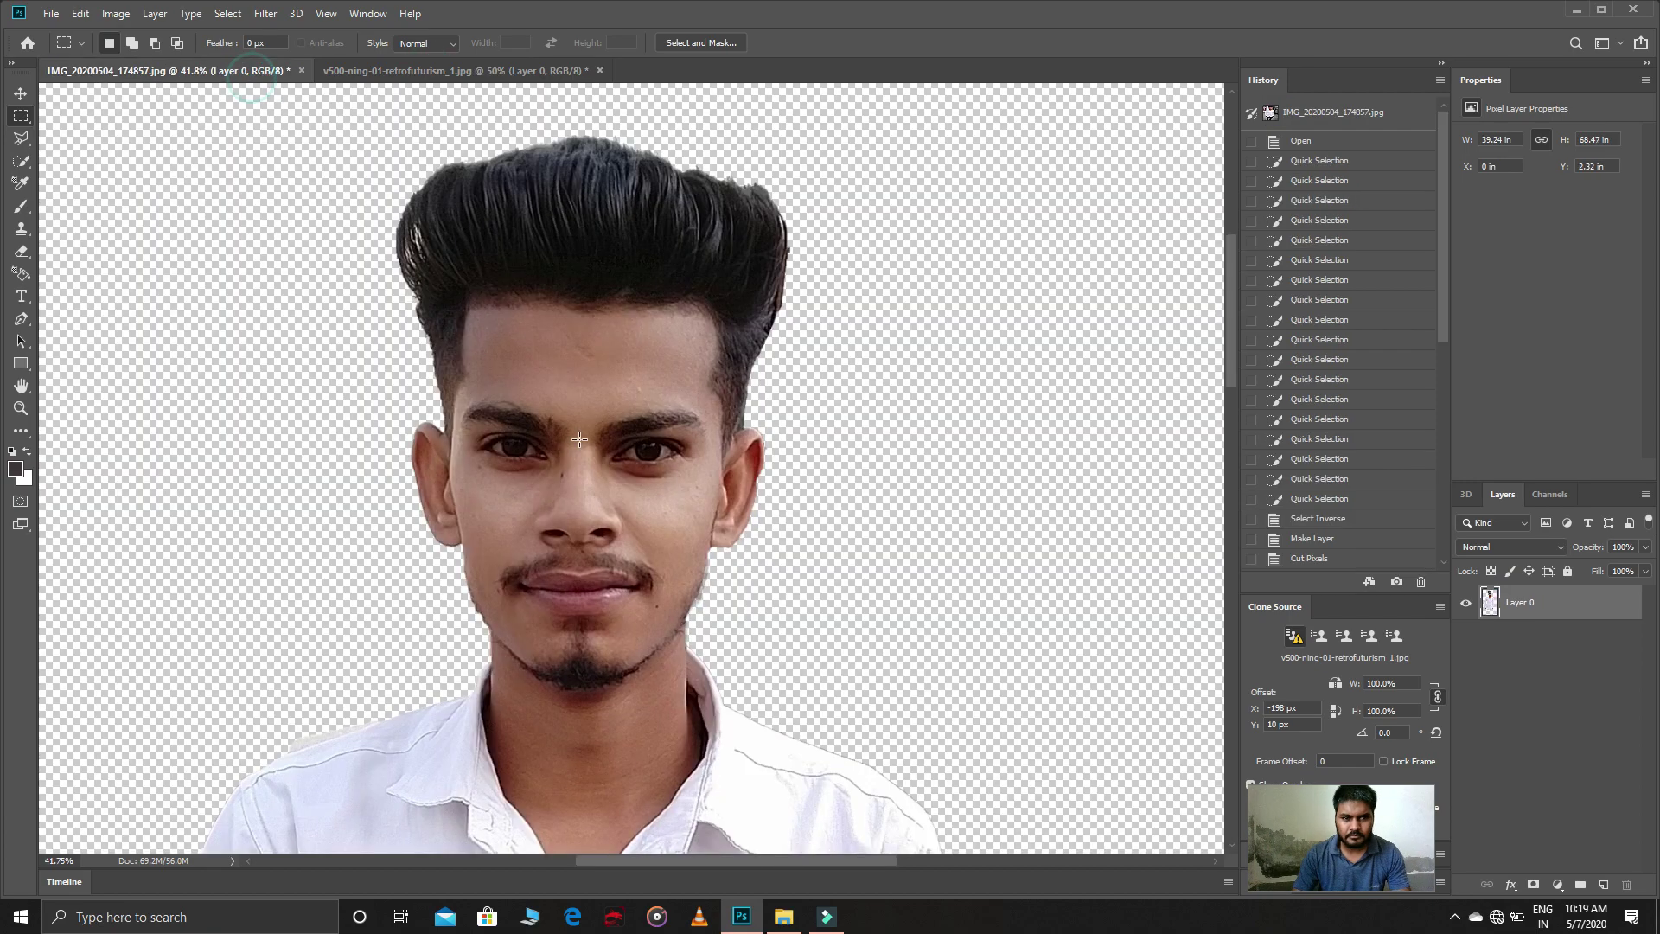
# Step: Zoom out to the whole cut-out man and drag him onto the triangle document
pyautogui.click(20, 408)
pyautogui.moveTo(605, 389); pyautogui.dragTo(679, 470)
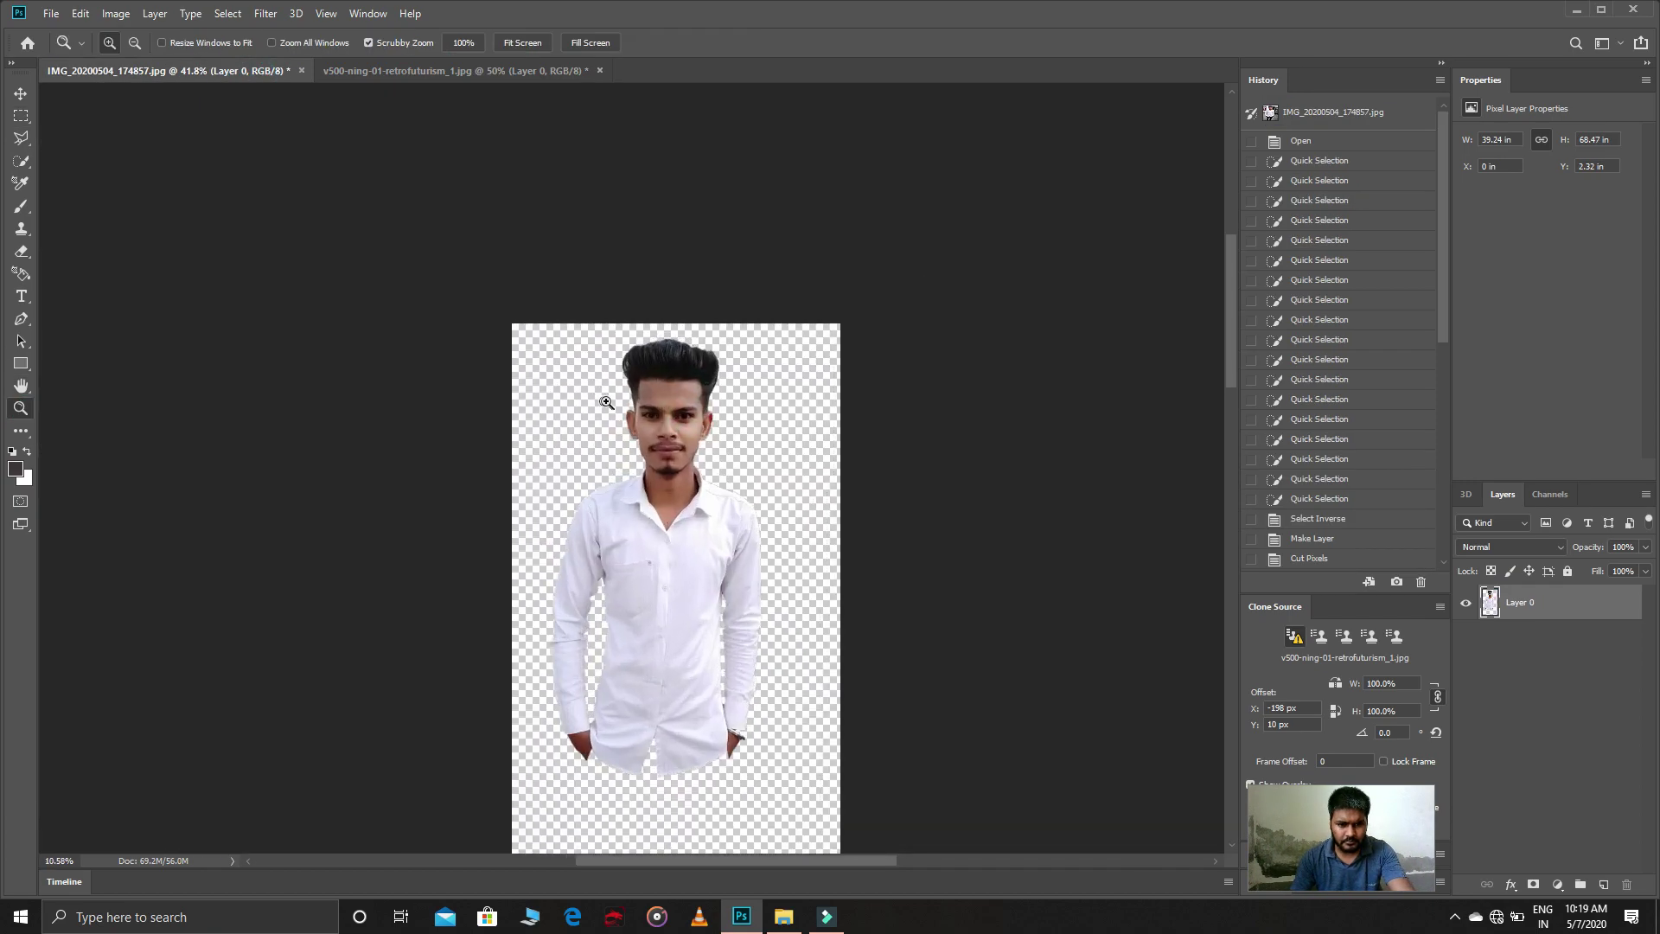
pyautogui.moveTo(621, 408); pyautogui.dragTo(616, 437)
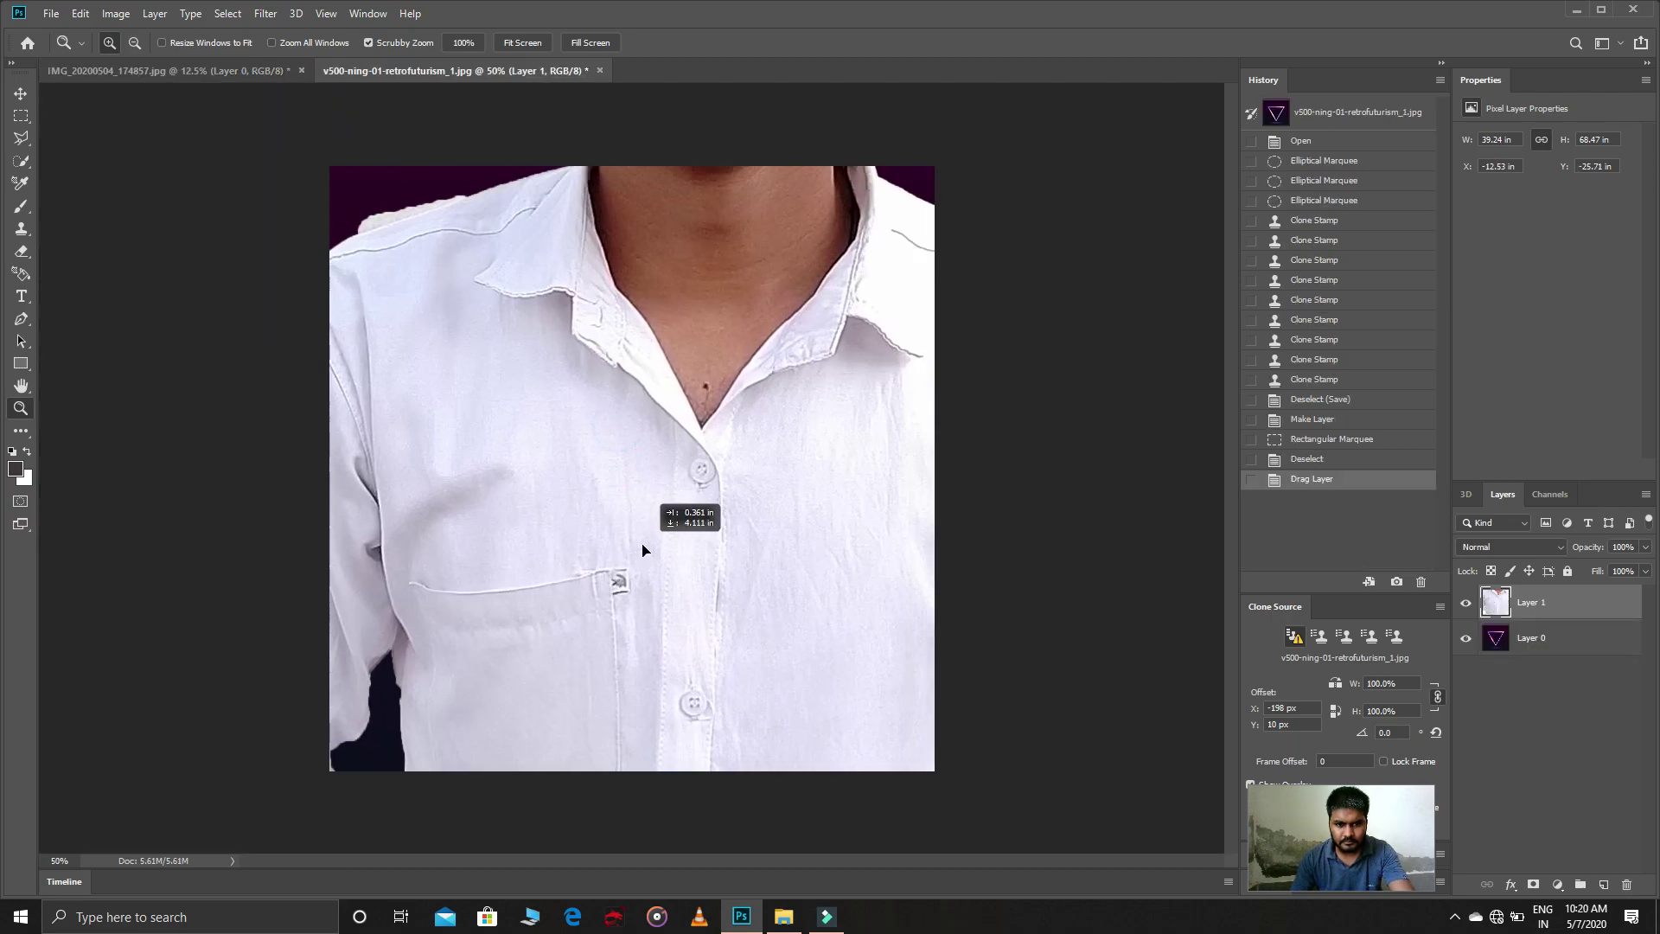
# Step: Shrink the man with Free Transform and move him up over the triangle
pyautogui.moveTo(636, 423); pyautogui.dragTo(644, 554)
pyautogui.hotkey('ctrl', 't')
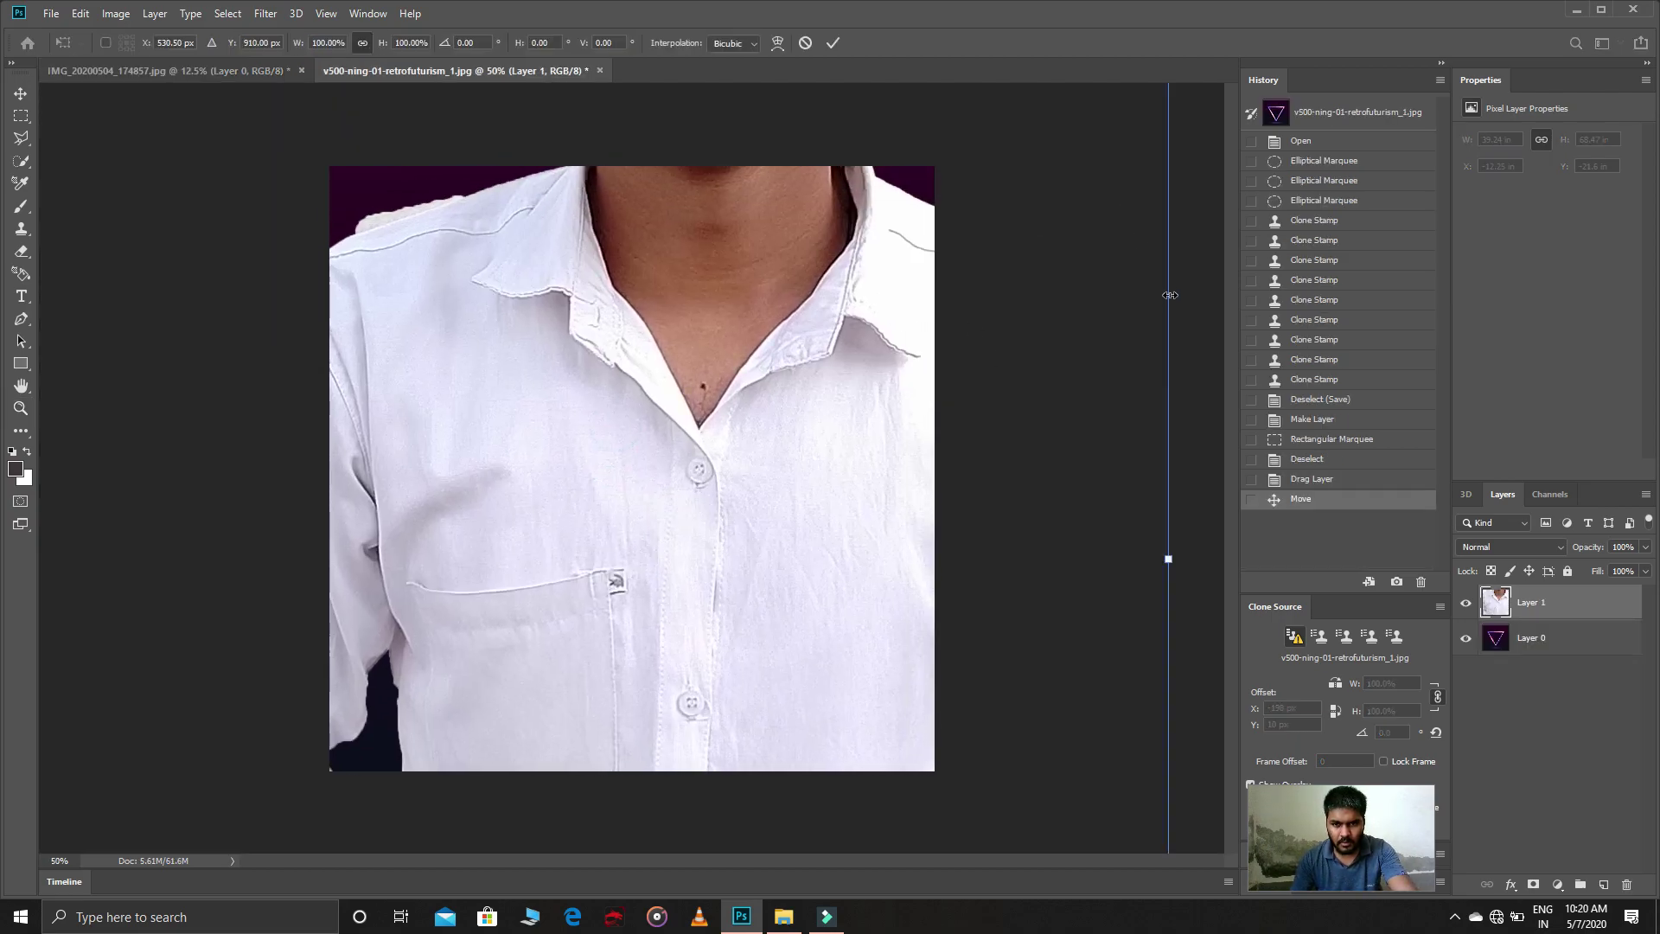
pyautogui.moveTo(1169, 294); pyautogui.dragTo(1020, 287)
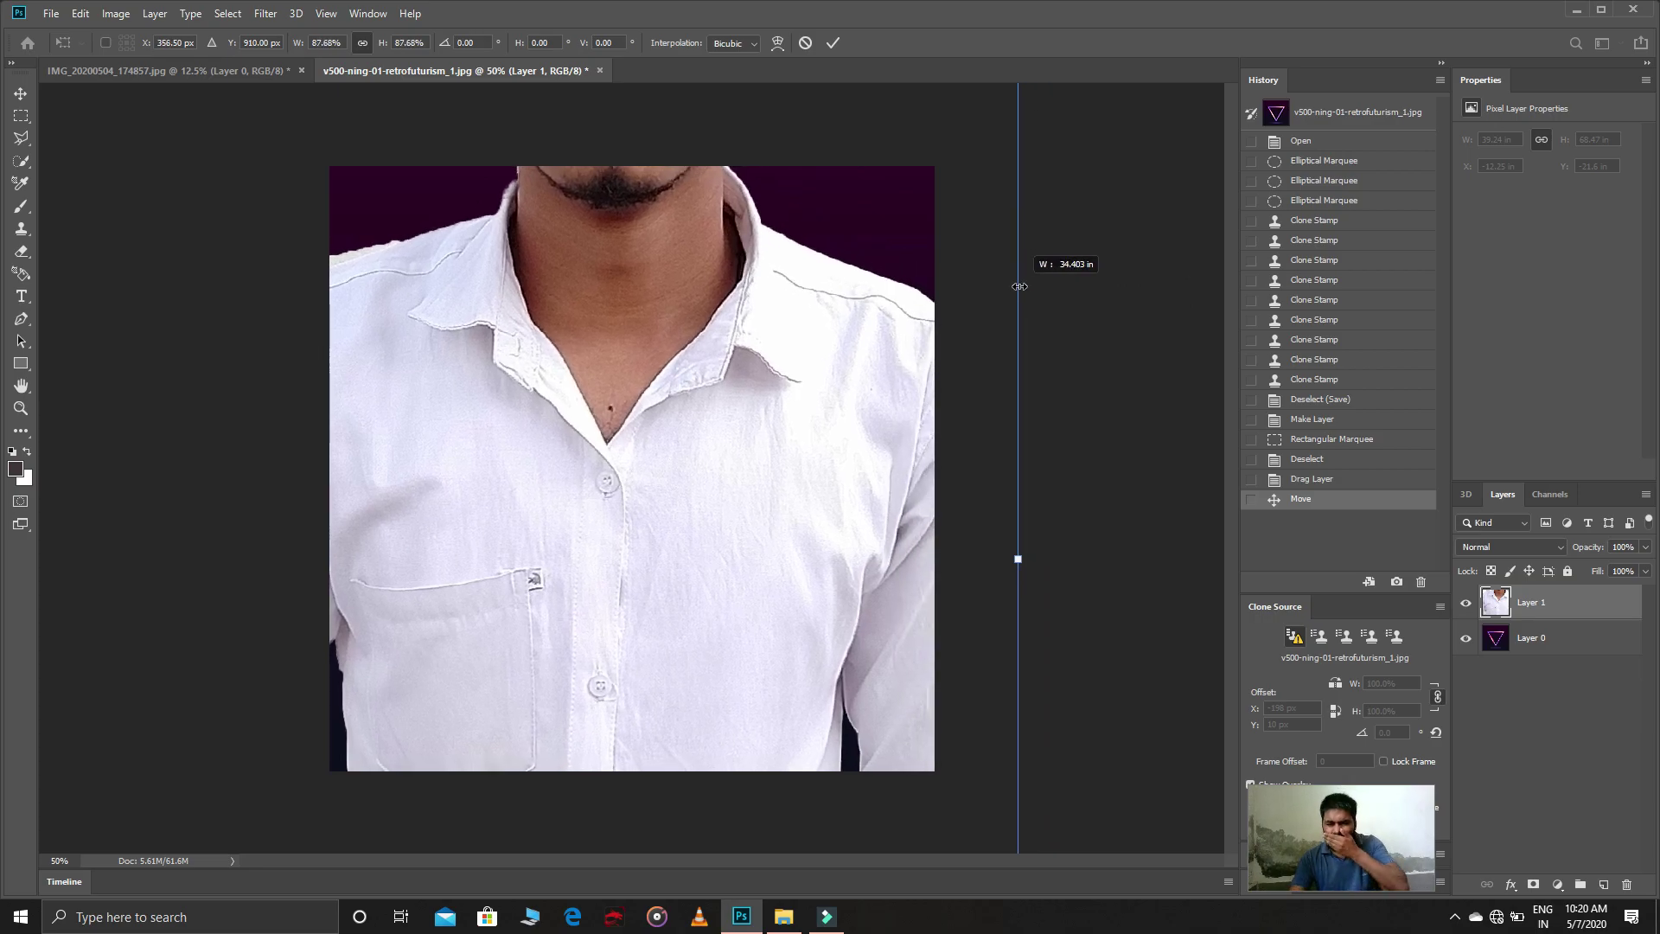
pyautogui.moveTo(1020, 286); pyautogui.dragTo(530, 294)
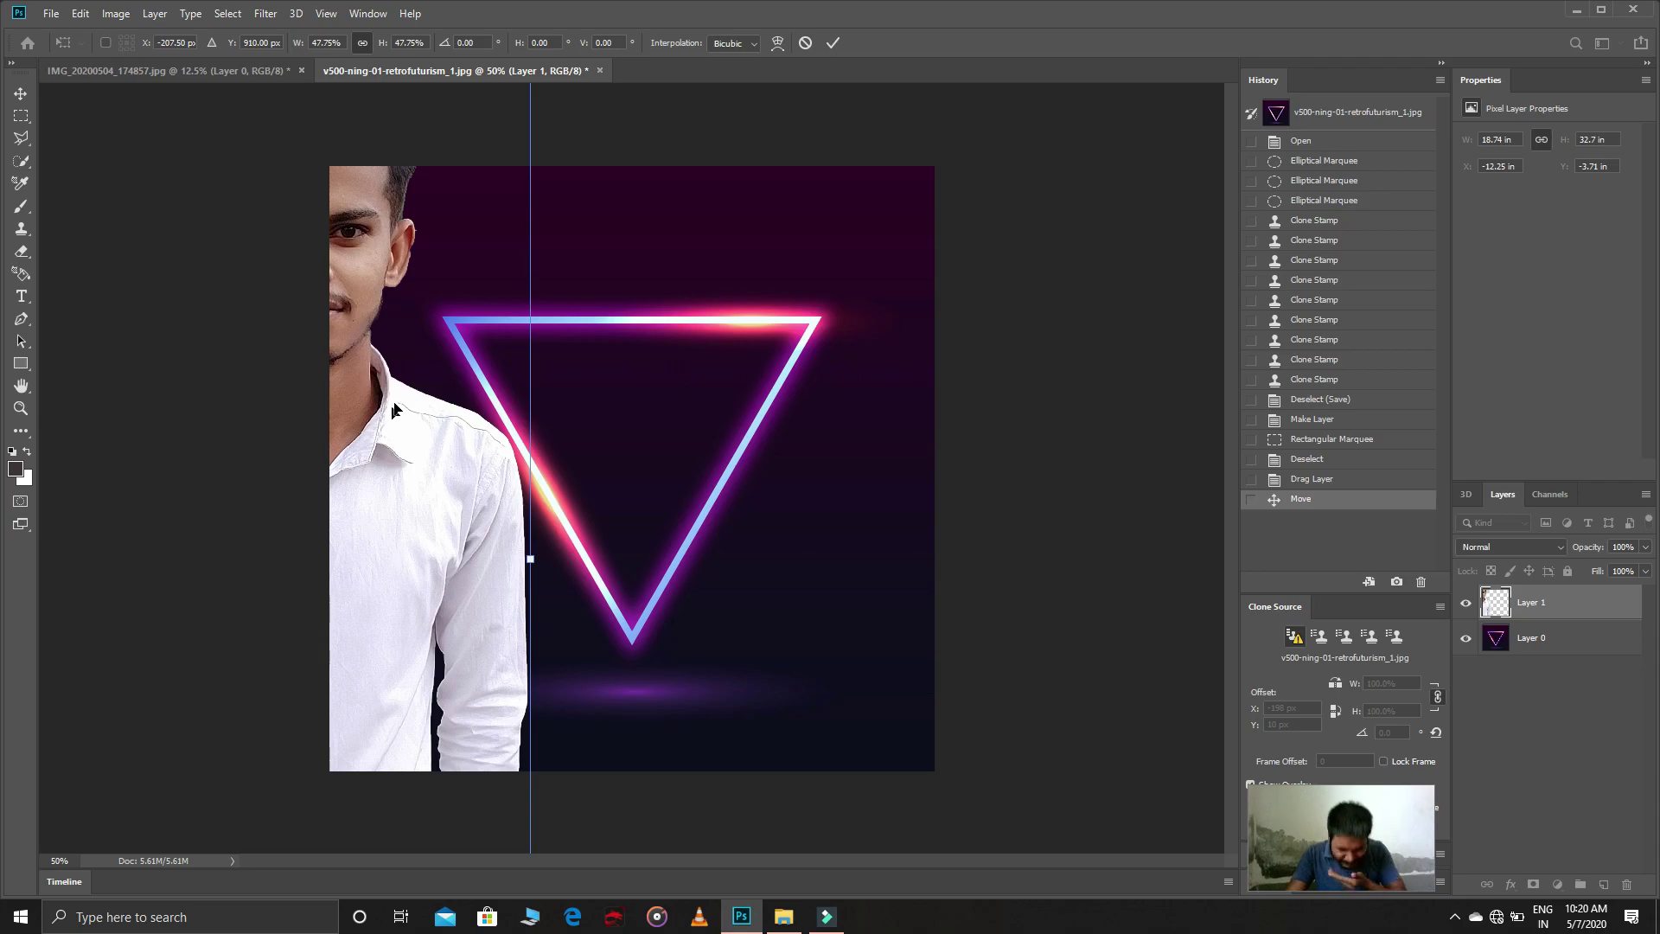
pyautogui.moveTo(372, 500); pyautogui.dragTo(900, 594)
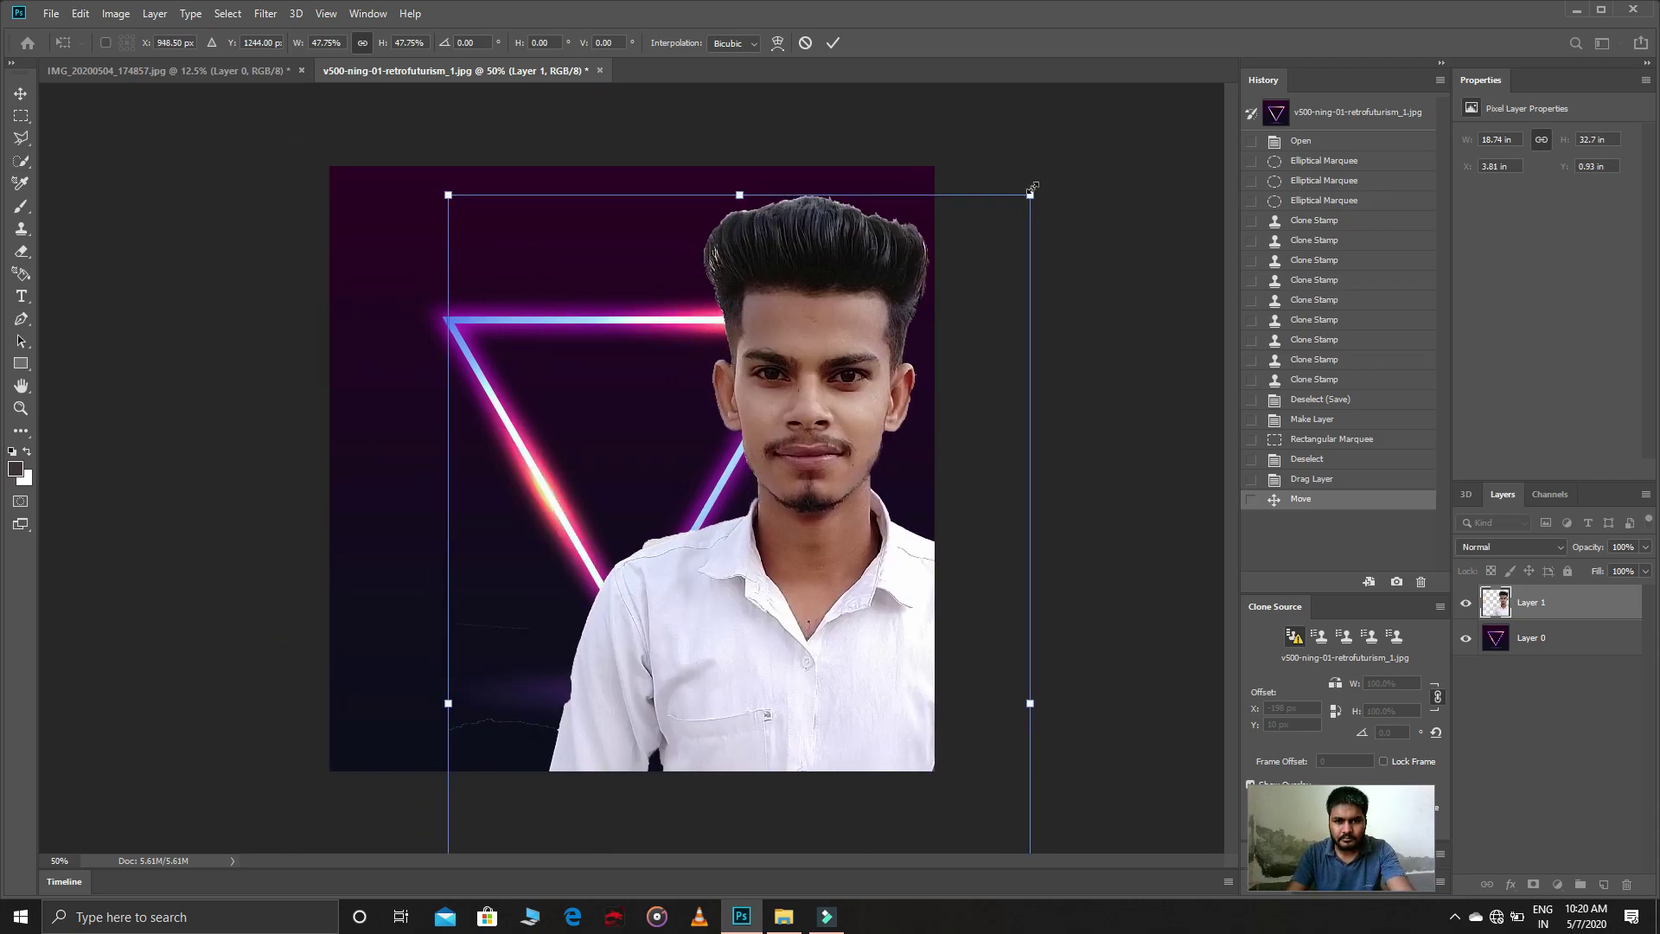
pyautogui.moveTo(1032, 187); pyautogui.dragTo(896, 419)
pyautogui.moveTo(730, 492); pyautogui.dragTo(652, 280)
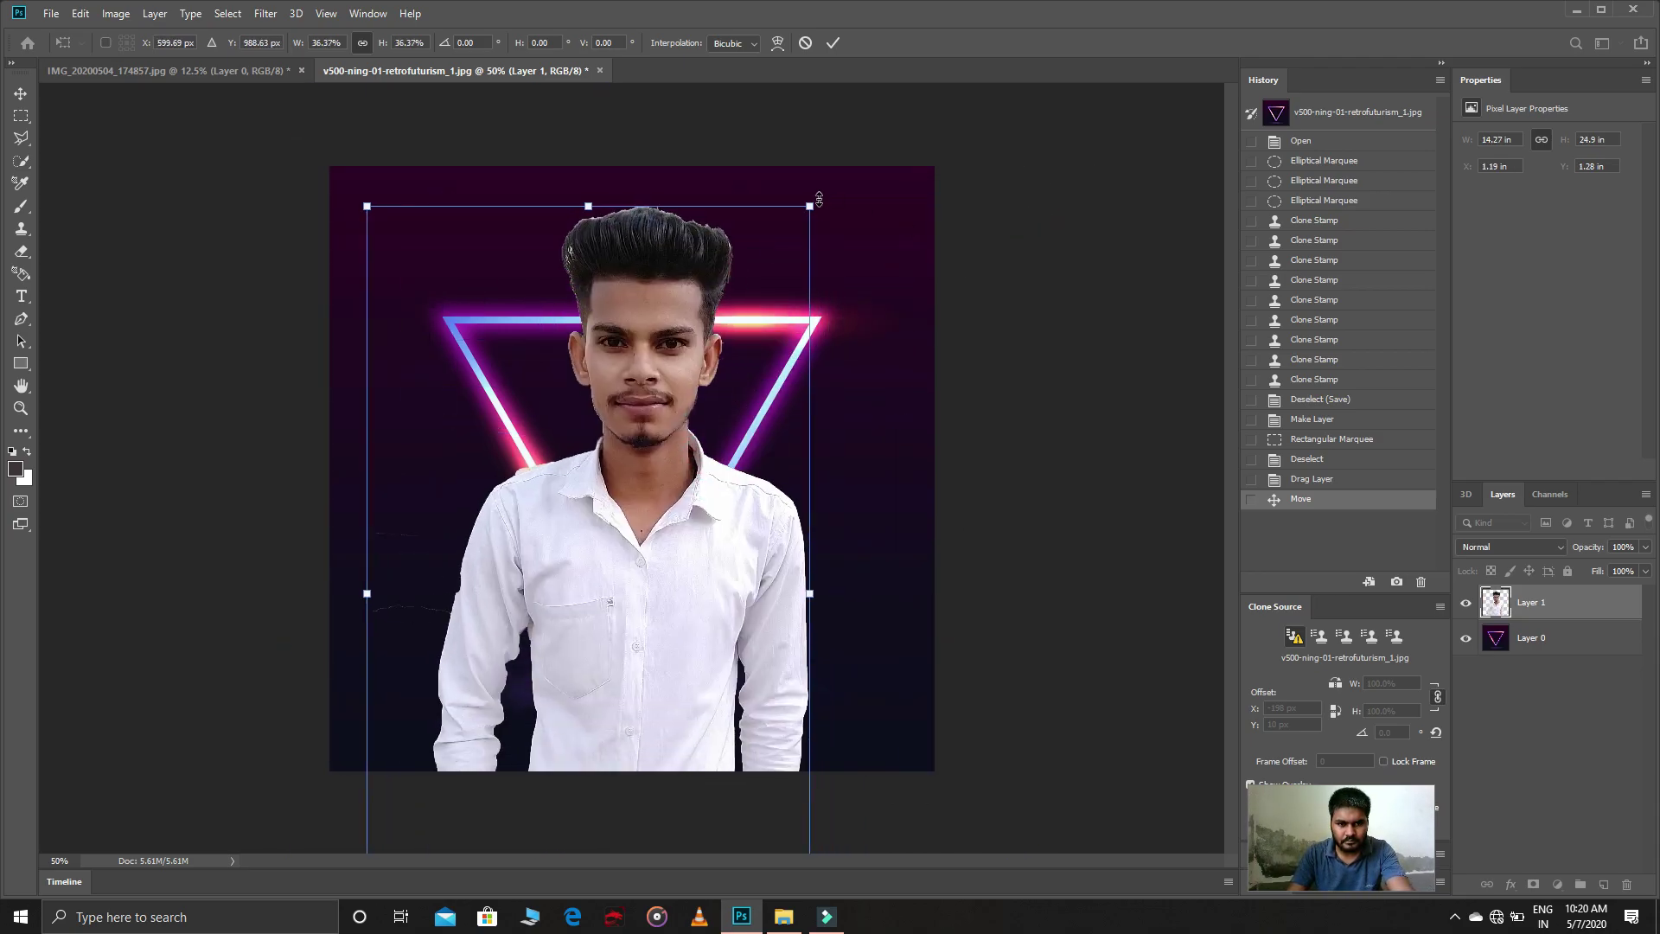
pyautogui.moveTo(819, 199); pyautogui.dragTo(758, 306)
pyautogui.moveTo(702, 441); pyautogui.dragTo(724, 294)
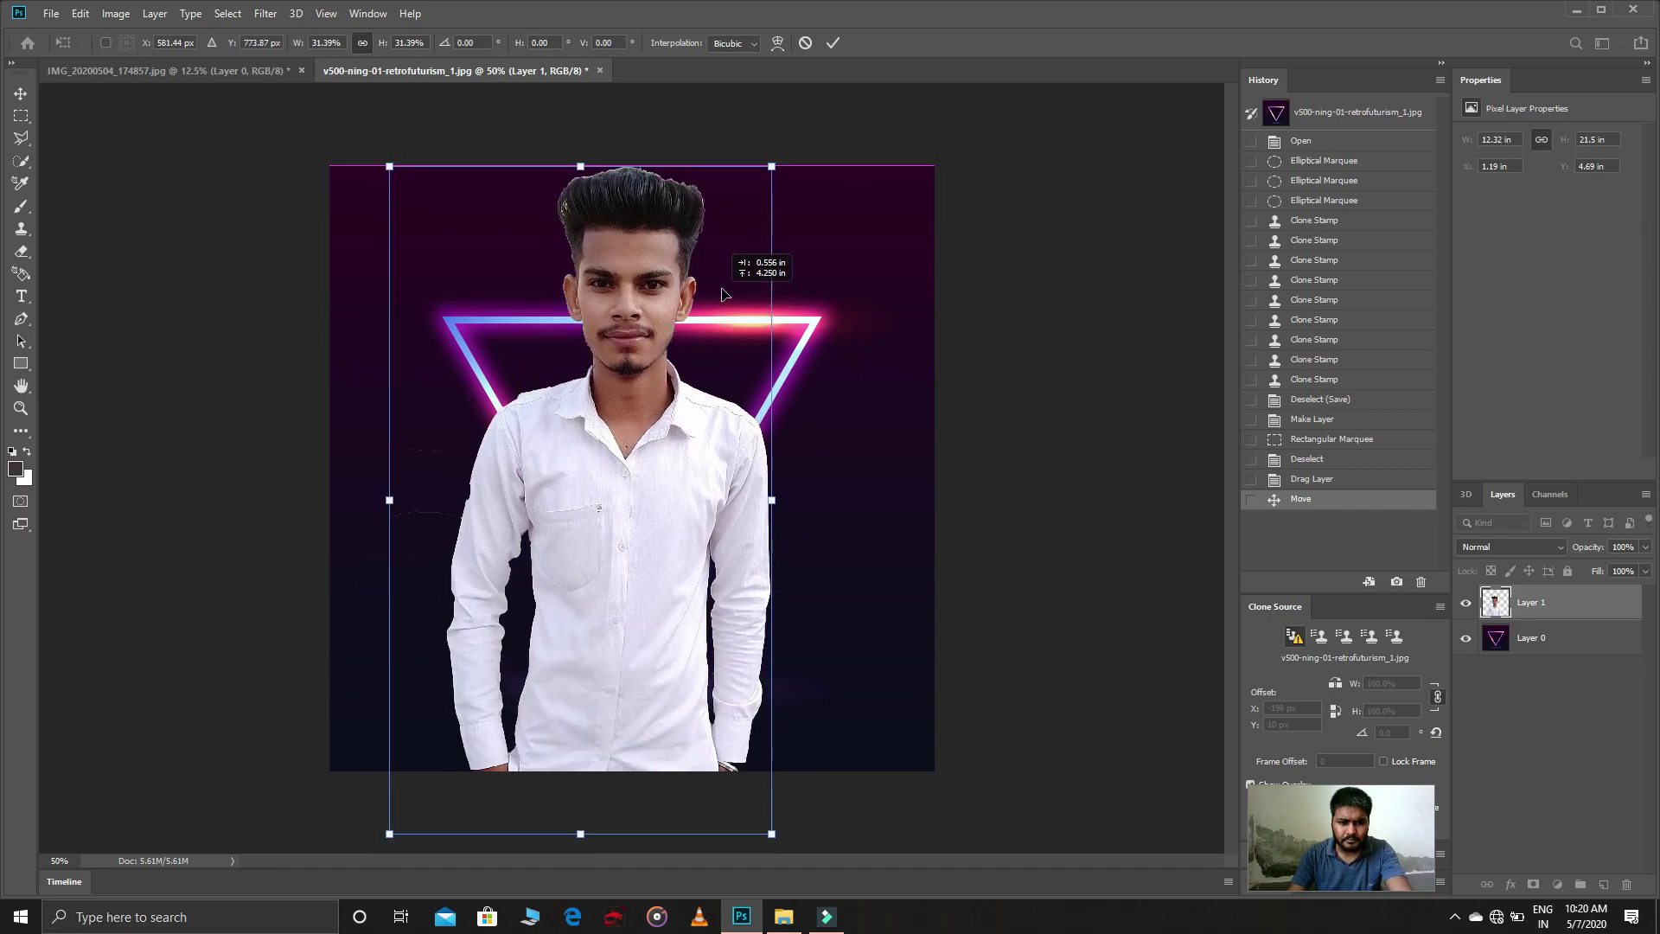
# Step: Fine-tune the man's size, tilt him slightly counterclockwise, centre him in the triangle and commit
pyautogui.moveTo(771, 166); pyautogui.dragTo(652, 391)
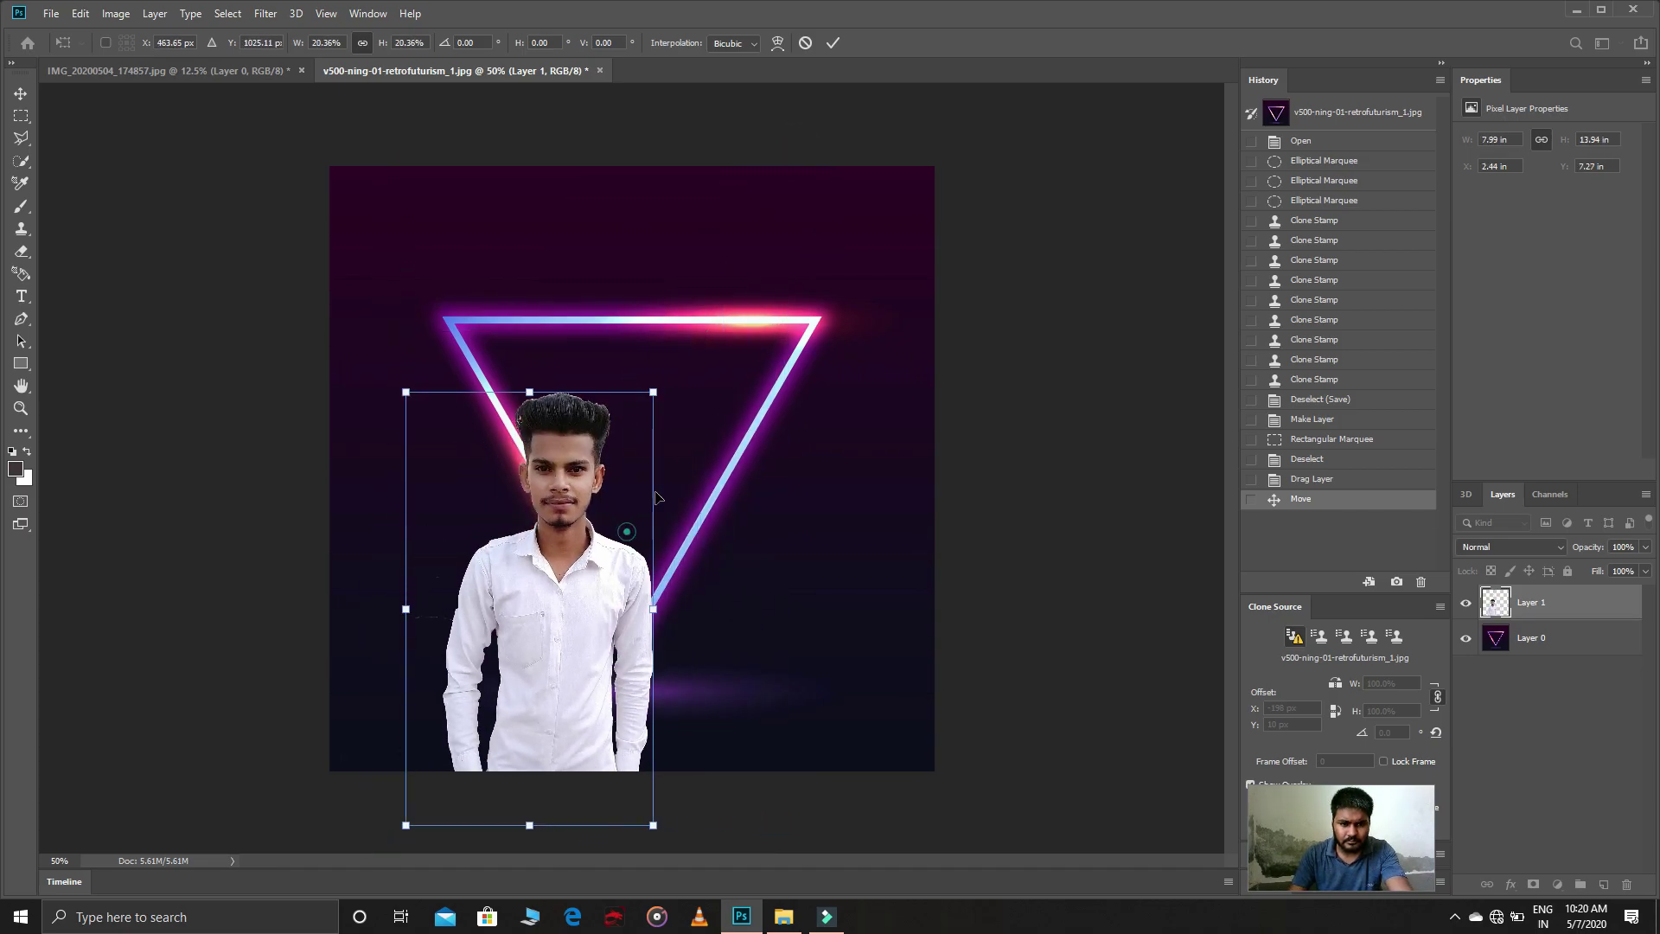
pyautogui.moveTo(650, 497); pyautogui.dragTo(725, 331)
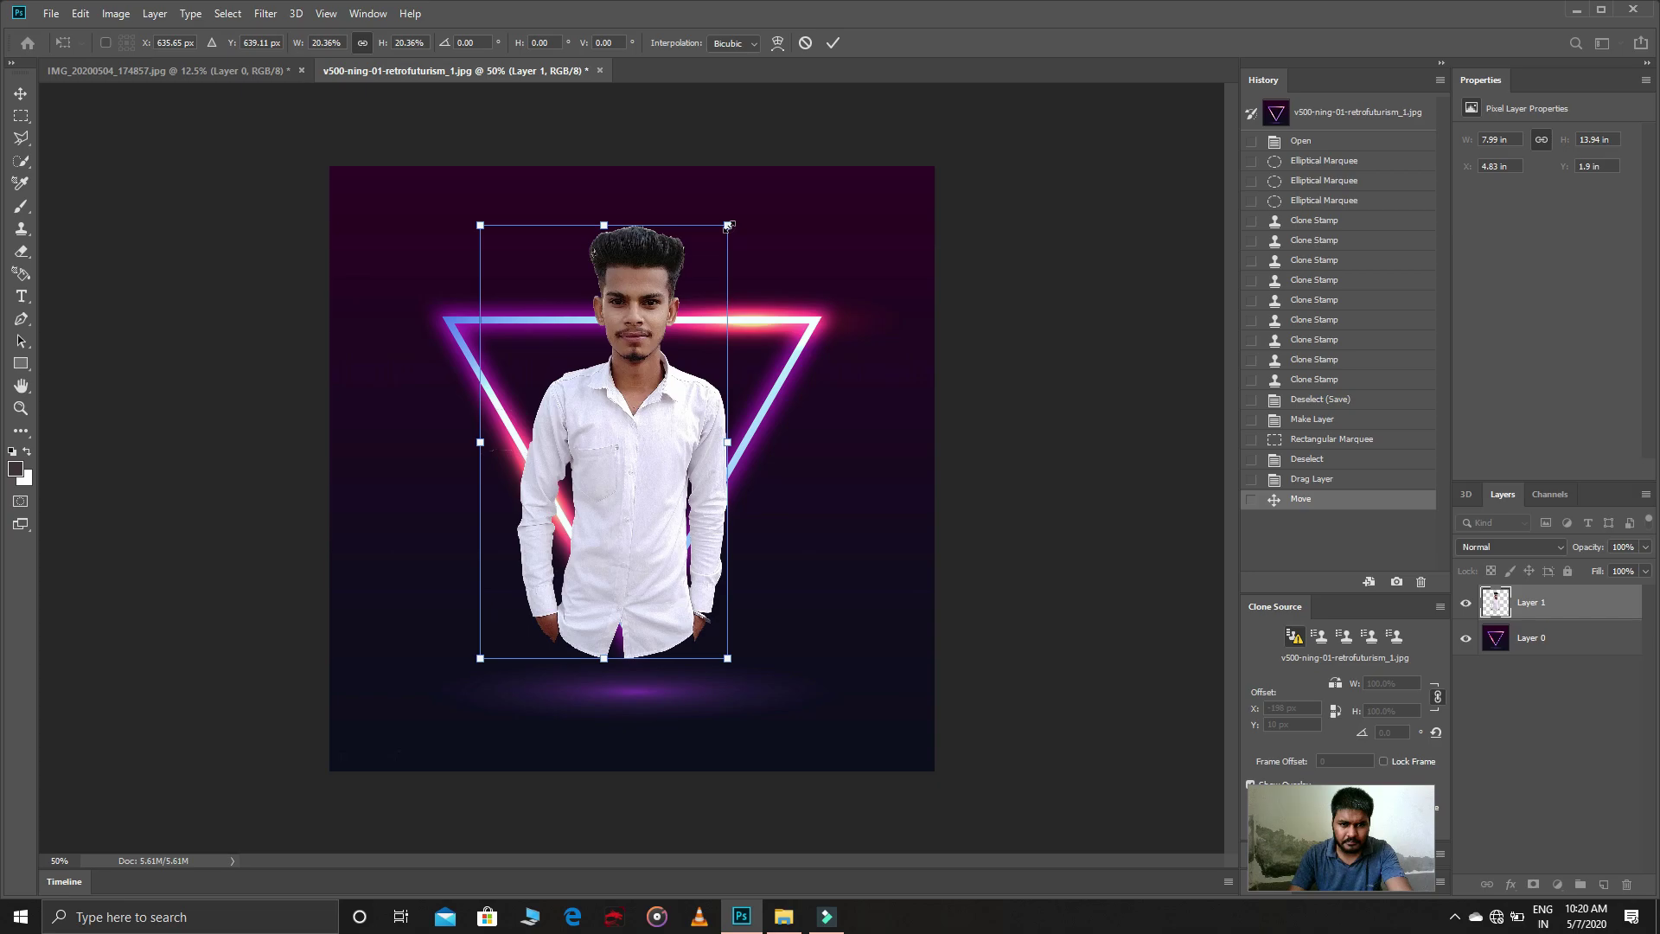
pyautogui.moveTo(728, 226); pyautogui.dragTo(760, 167)
pyautogui.moveTo(741, 248); pyautogui.dragTo(720, 270)
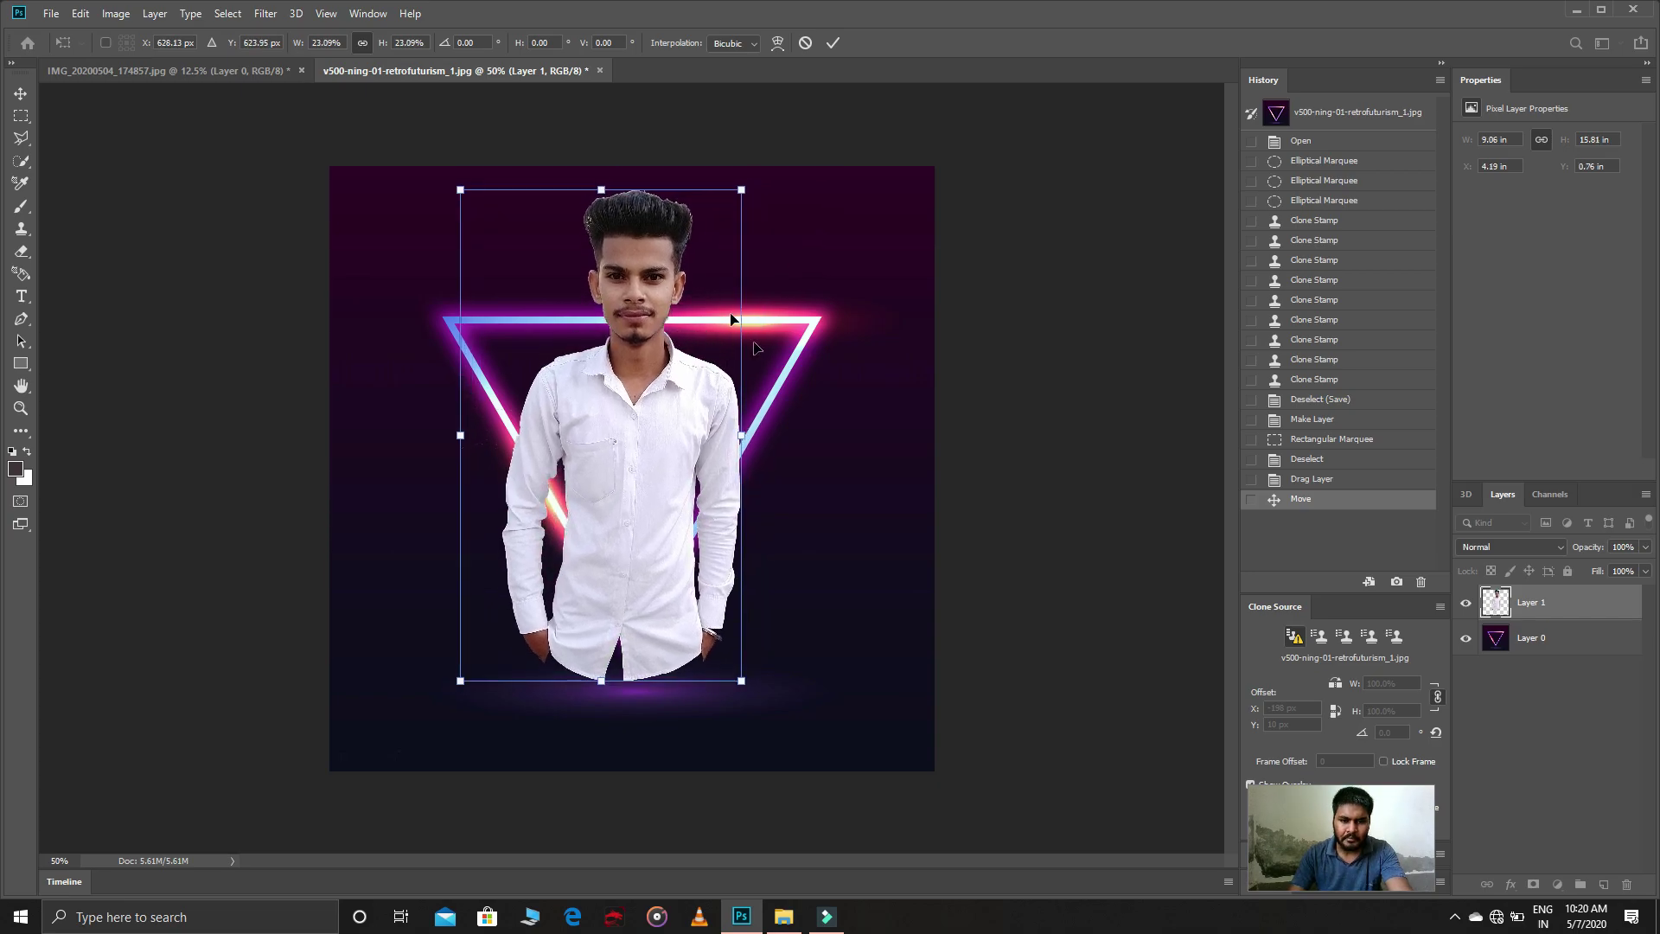
pyautogui.moveTo(812, 390); pyautogui.dragTo(815, 386)
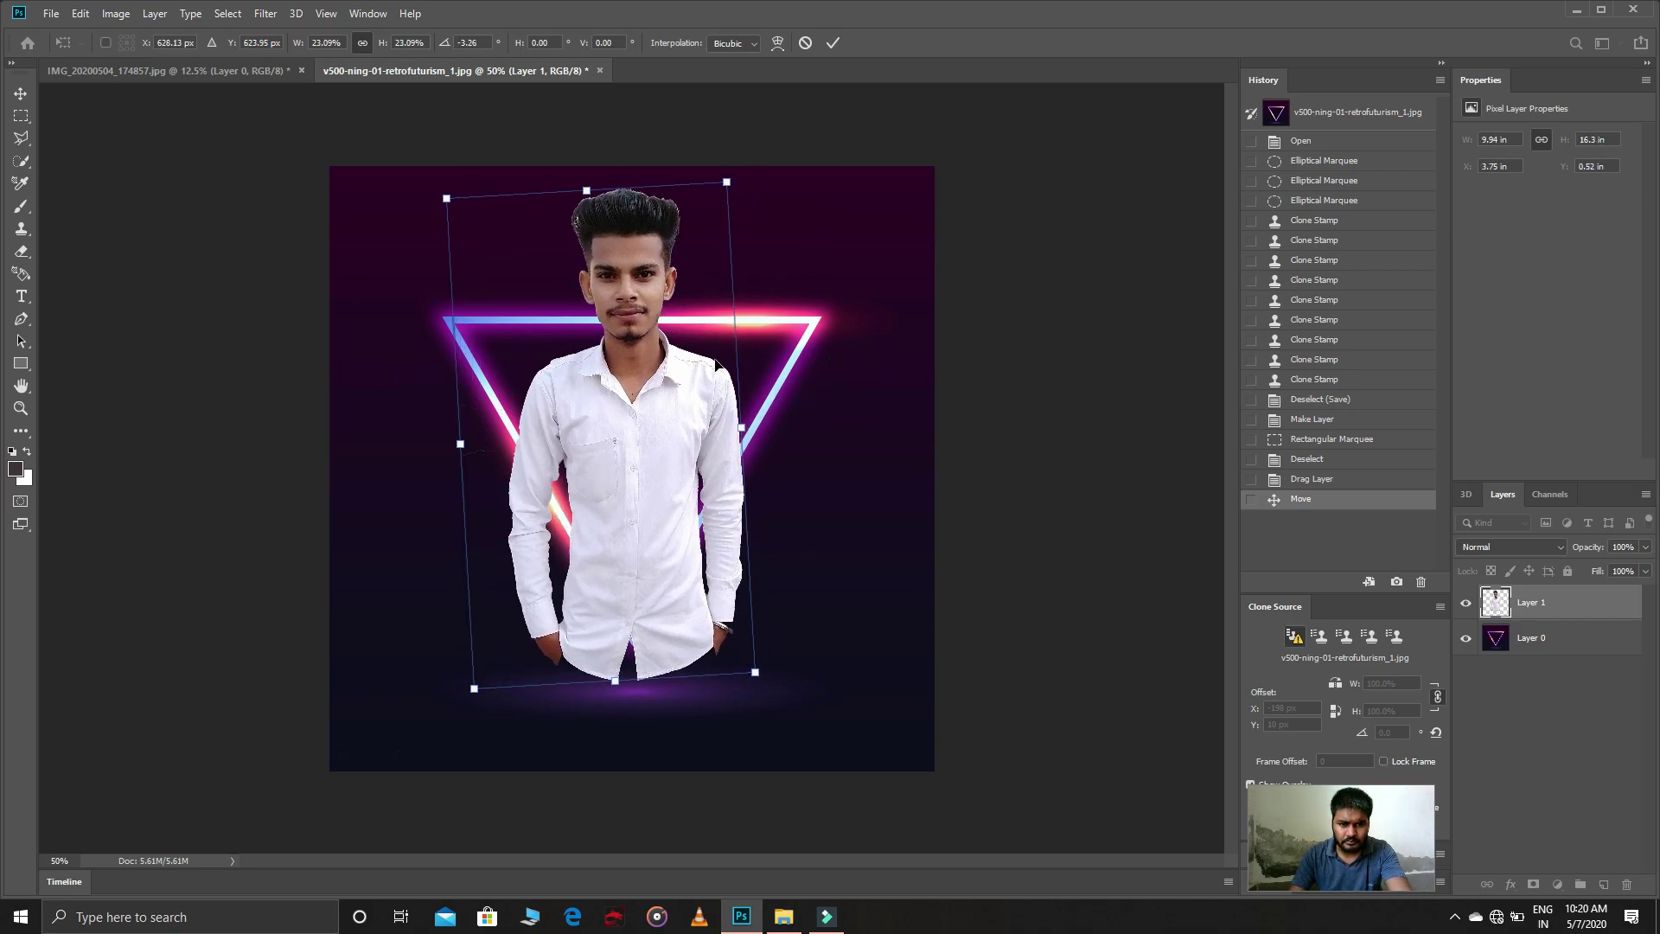
pyautogui.moveTo(713, 363); pyautogui.dragTo(717, 341)
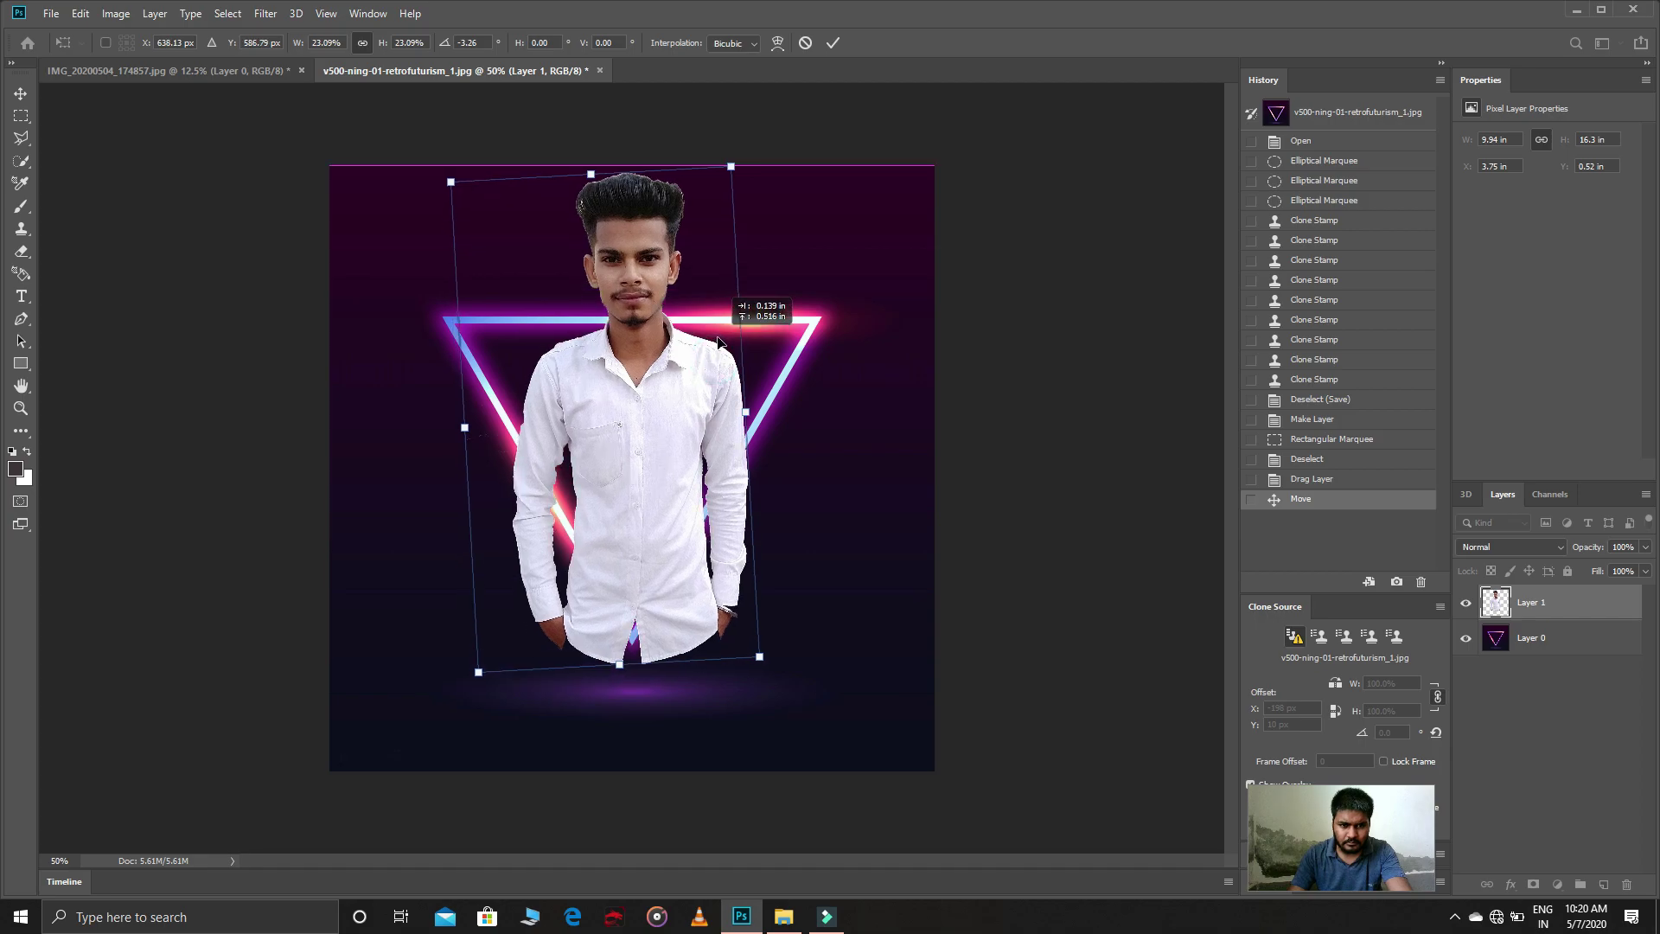
pyautogui.click(835, 45)
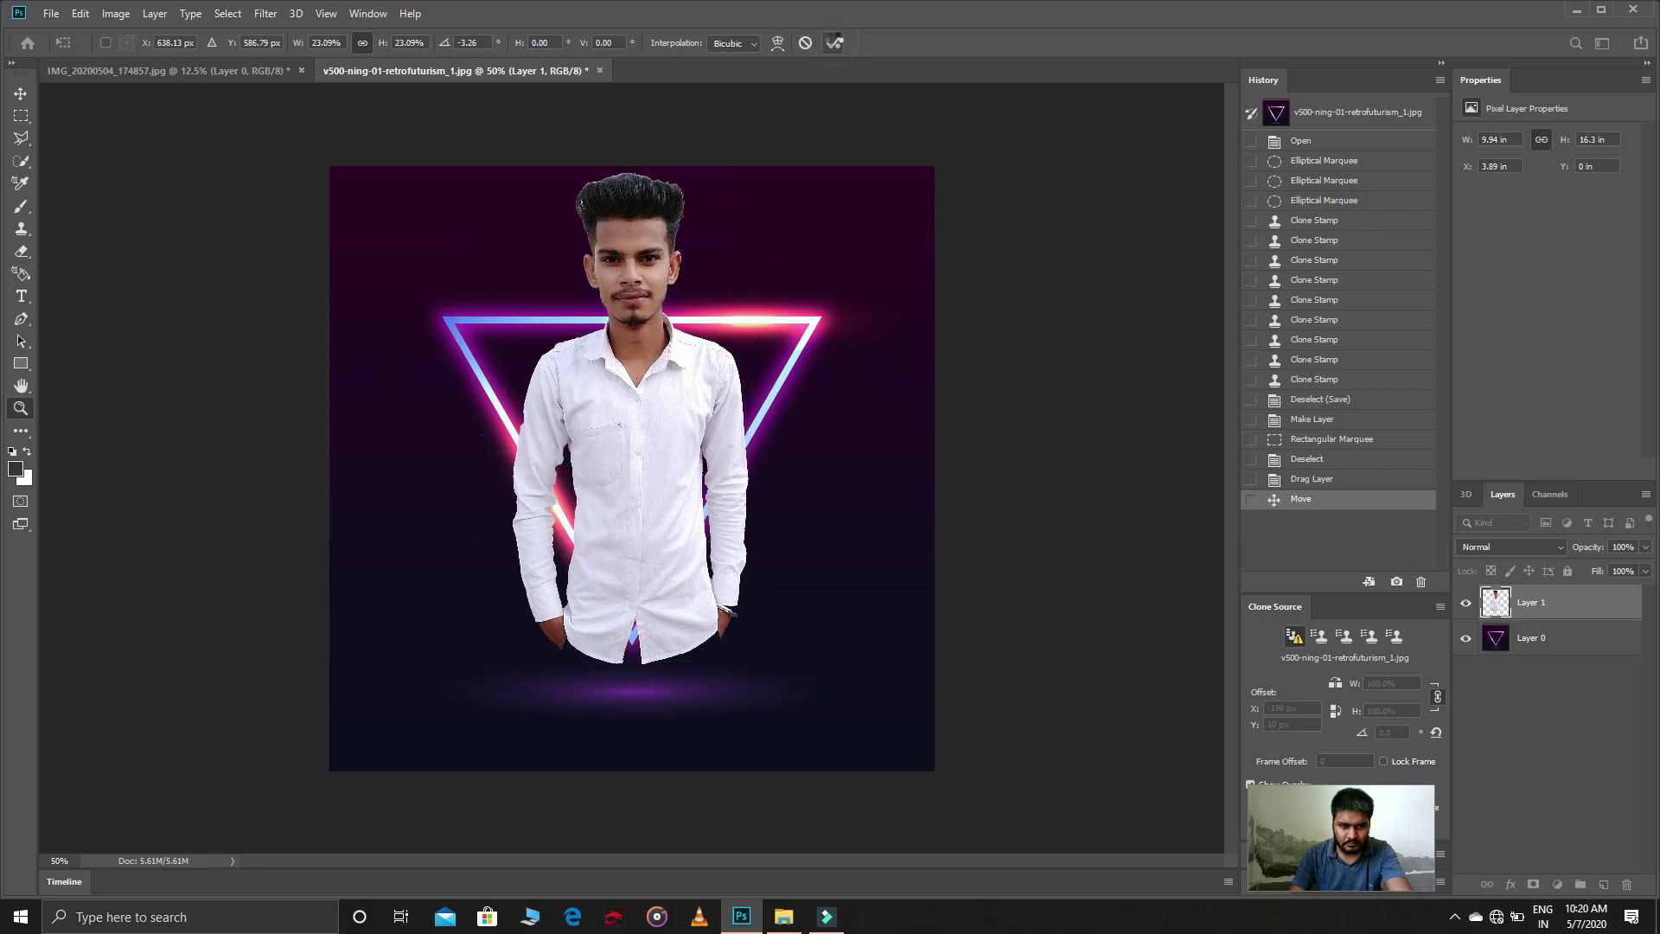
pyautogui.moveTo(677, 373); pyautogui.dragTo(679, 374)
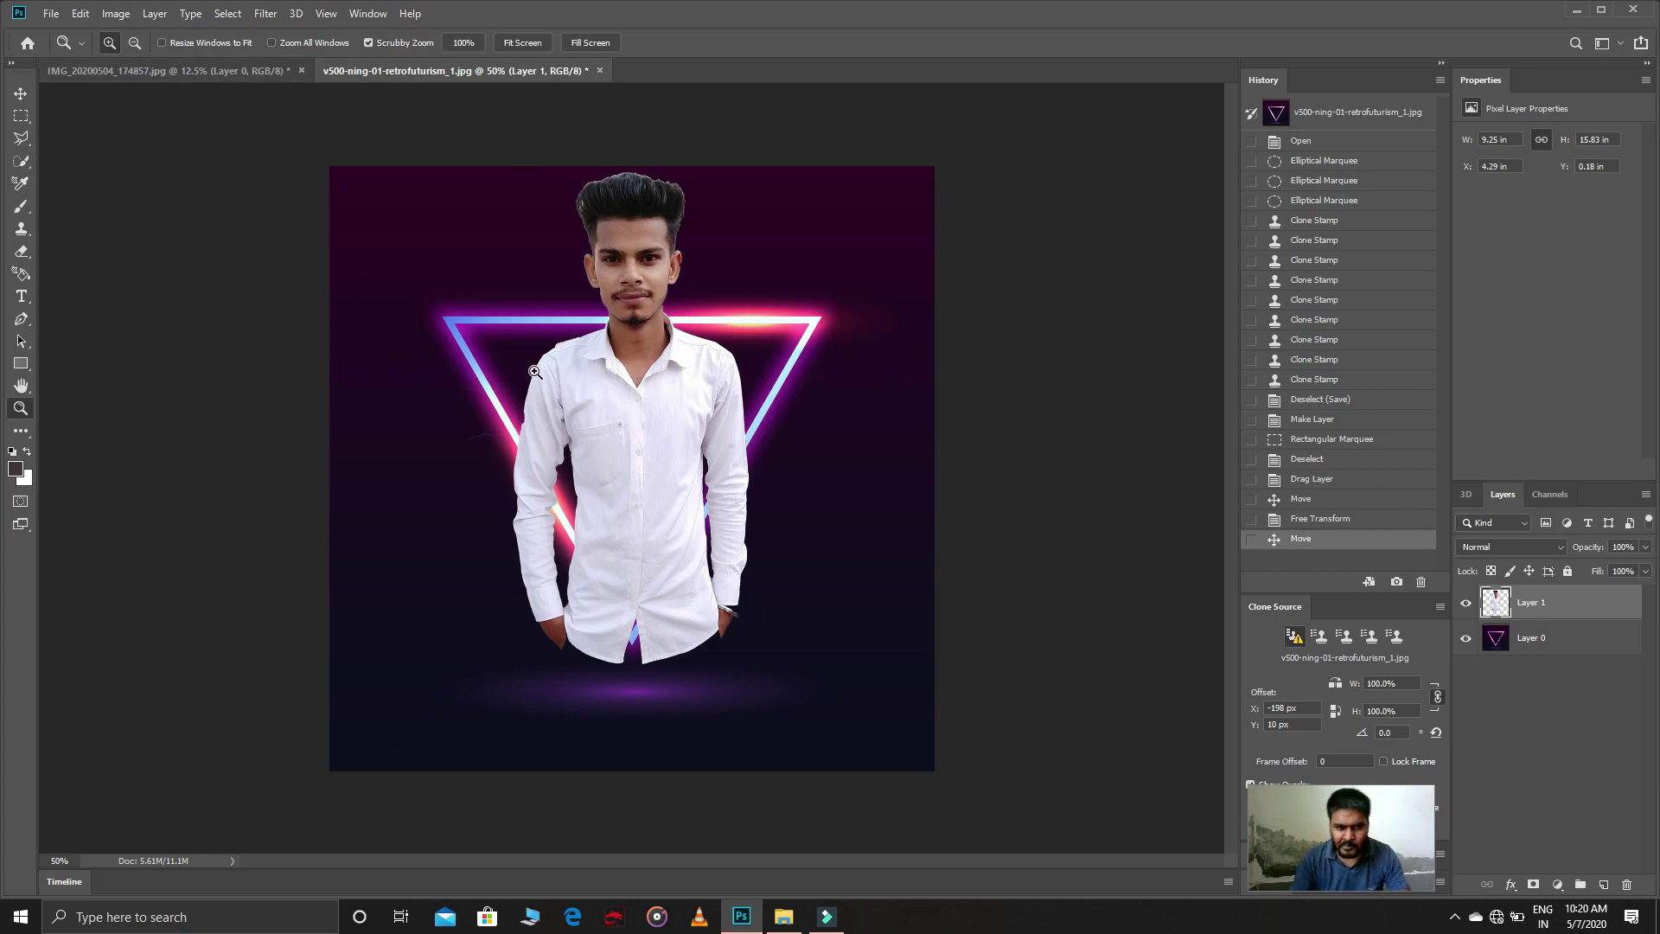
# Step: Outline the man's lower body outside the triangle with the Polygonal Lasso
pyautogui.click(21, 138)
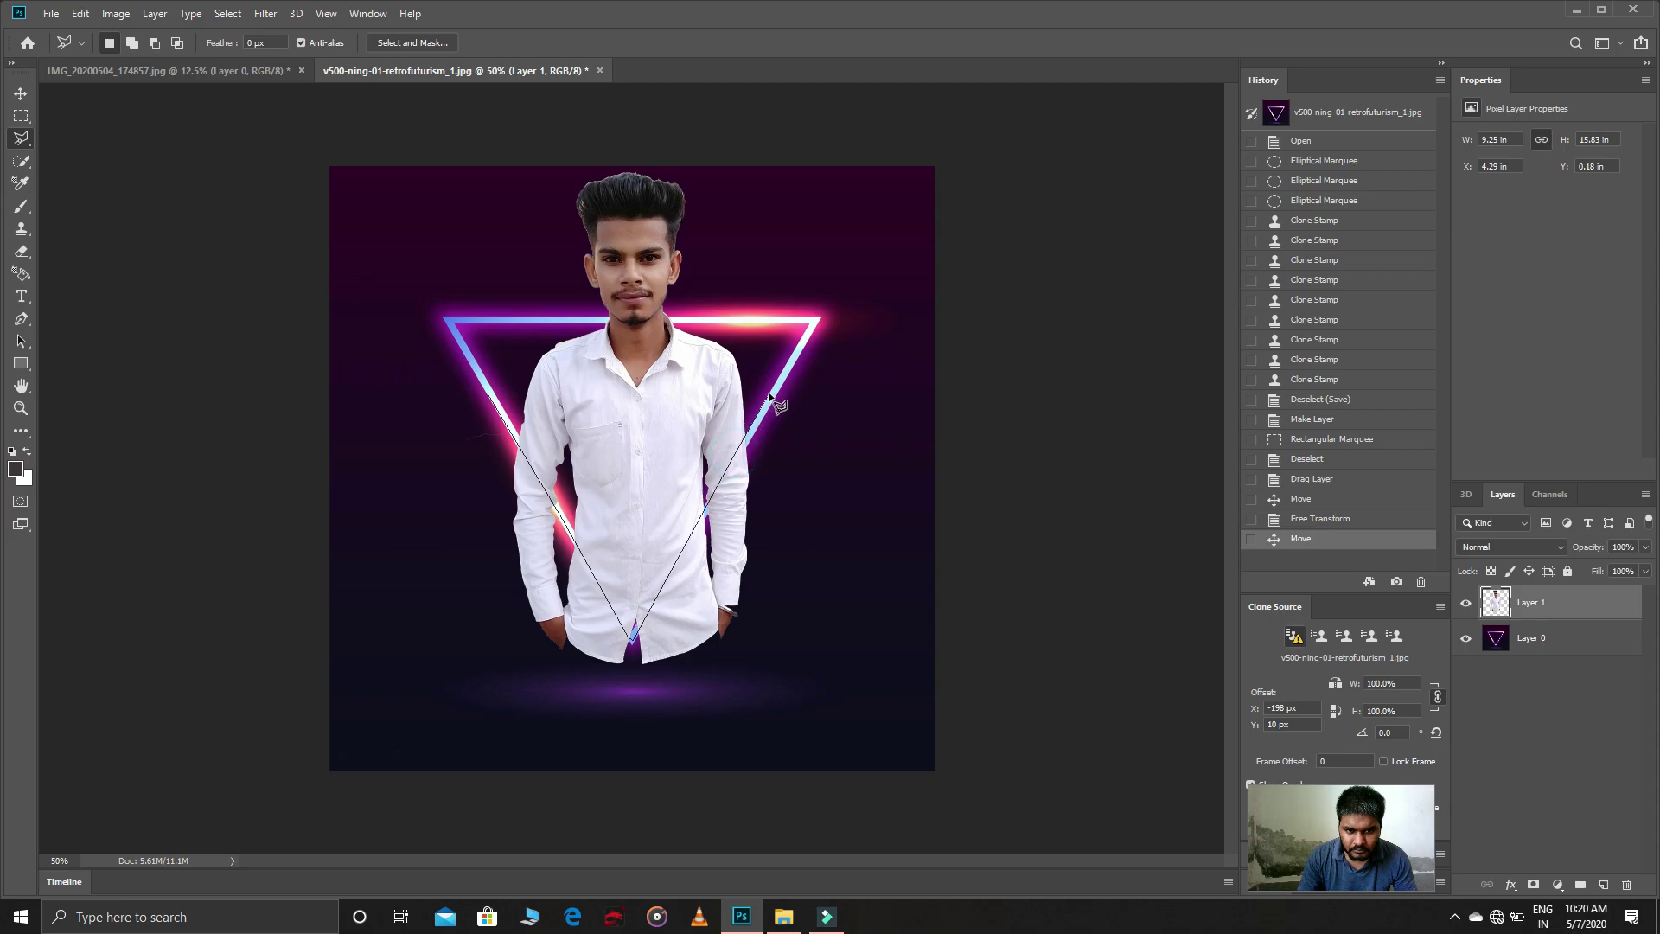
pyautogui.click(830, 390)
pyautogui.click(822, 640)
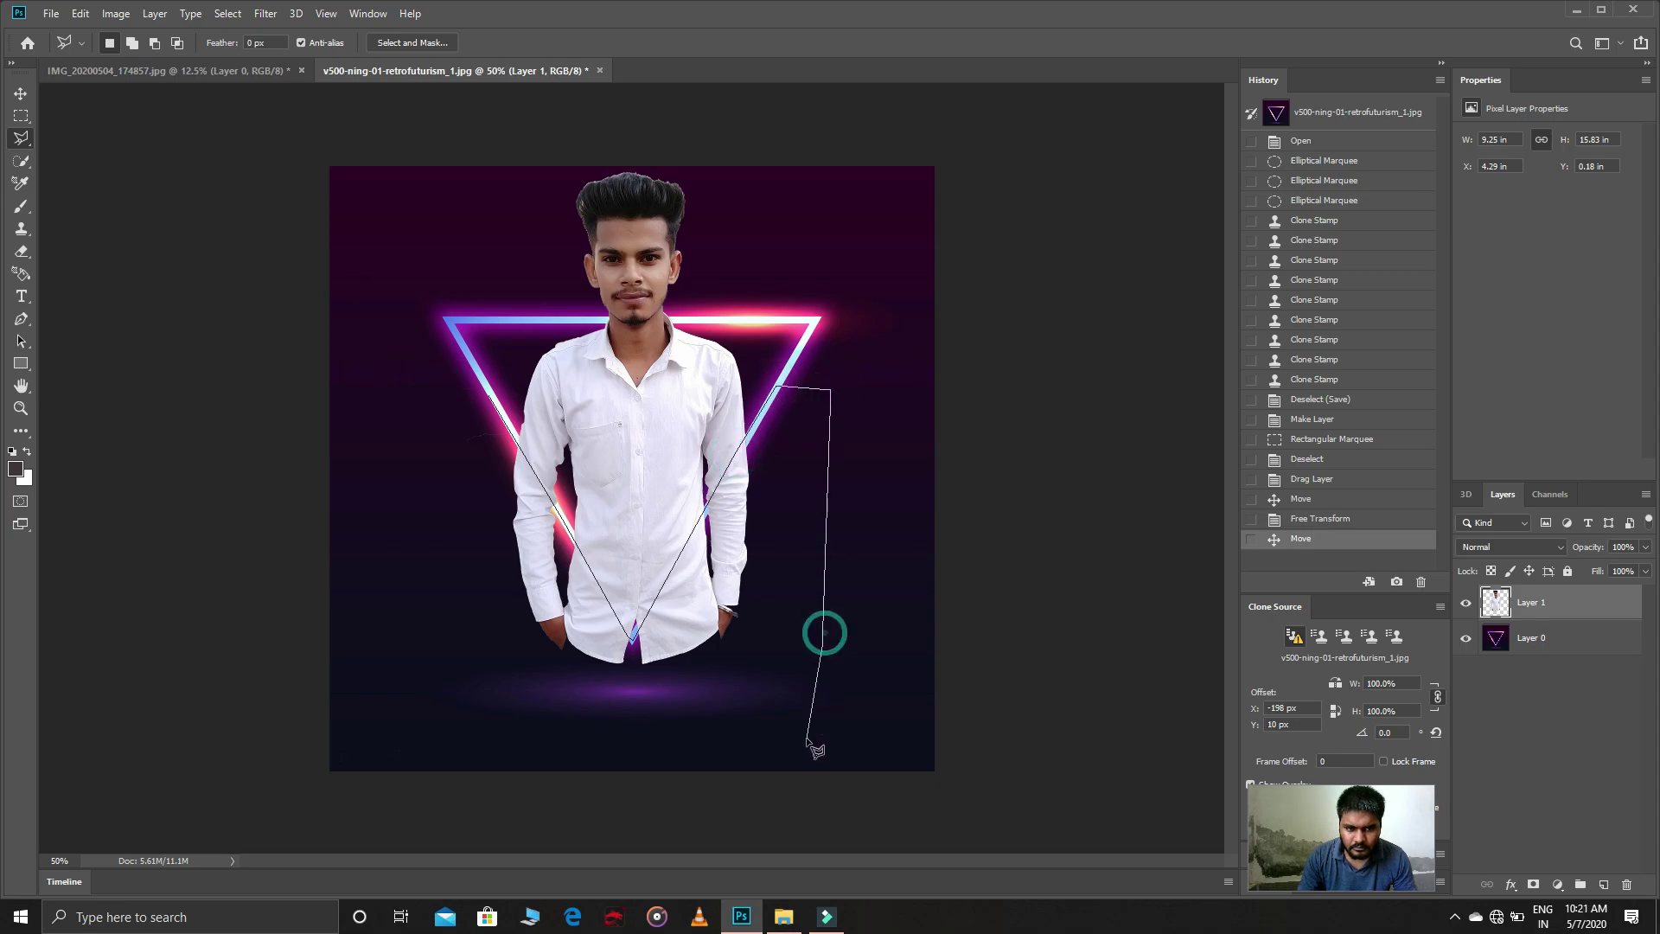
pyautogui.click(804, 738)
pyautogui.click(448, 715)
pyautogui.click(448, 587)
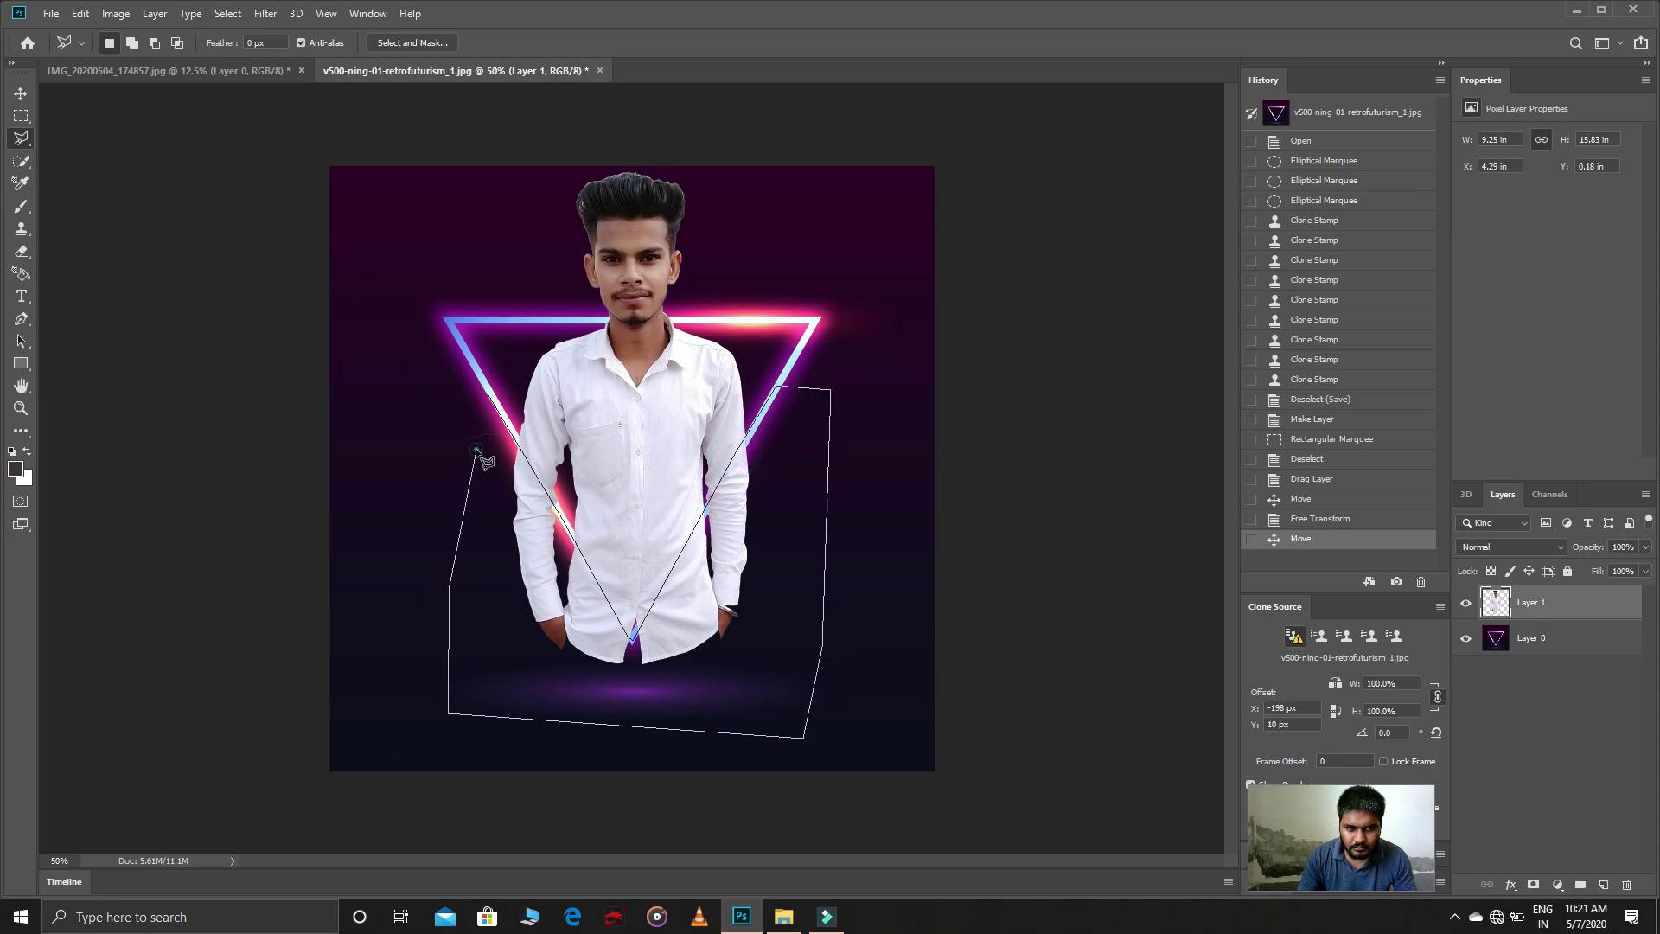
pyautogui.click(490, 395)
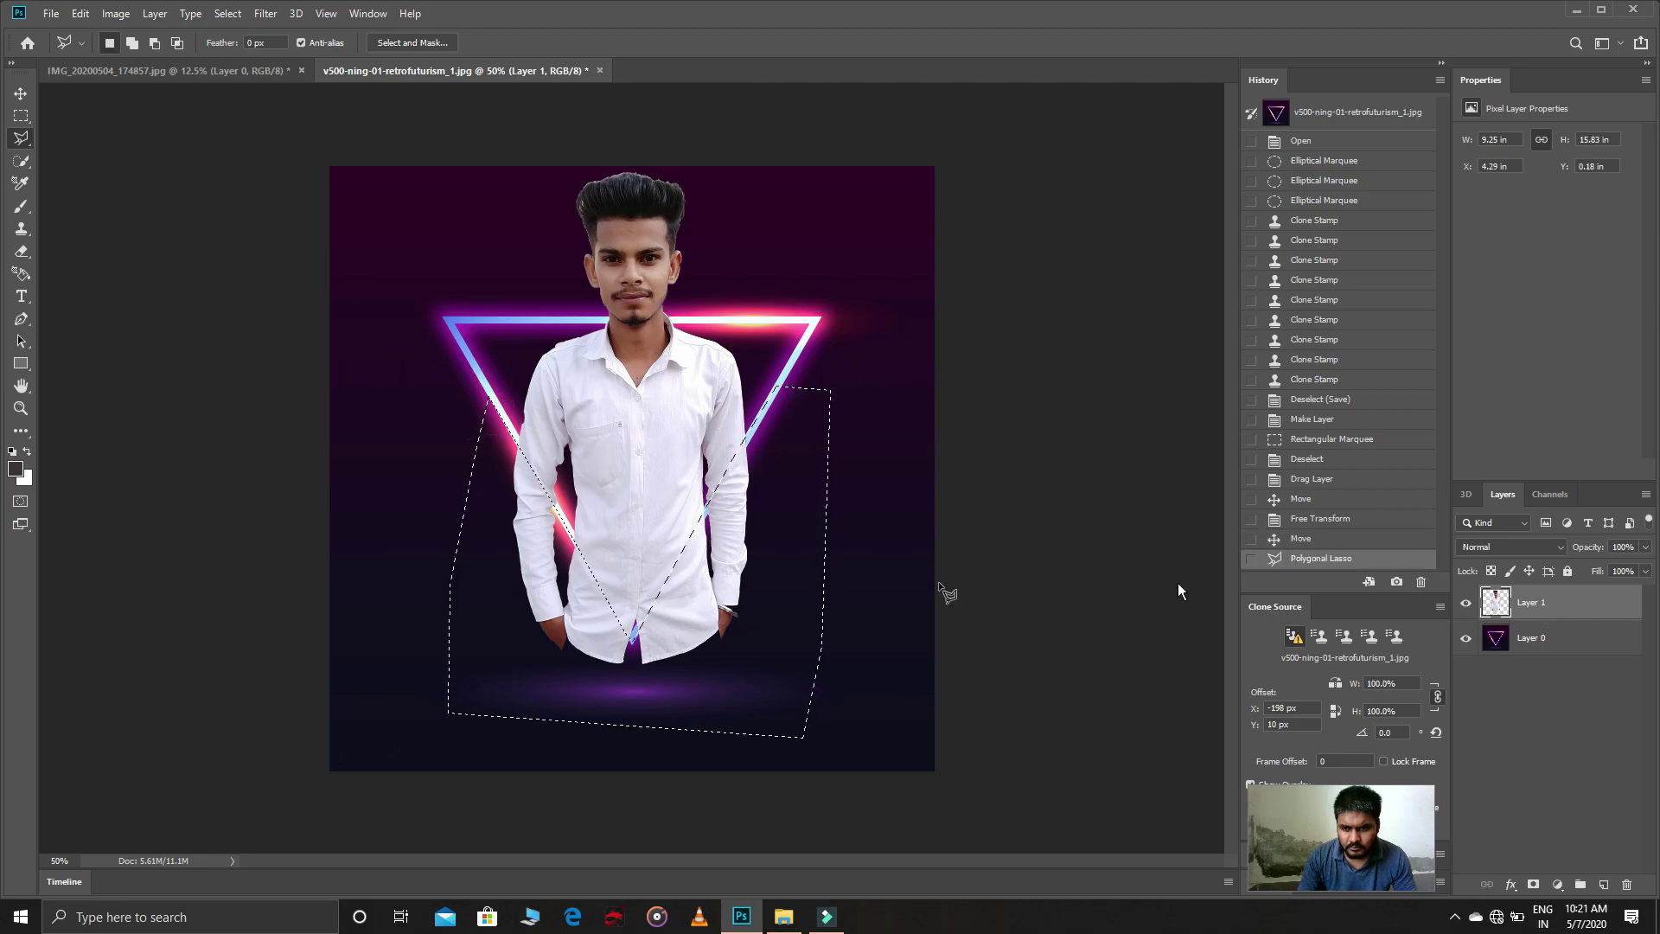
# Step: Invert and feather the selection and cut it, which removes the wrong area
pyautogui.rightClick(660, 516)
pyautogui.click(692, 547)
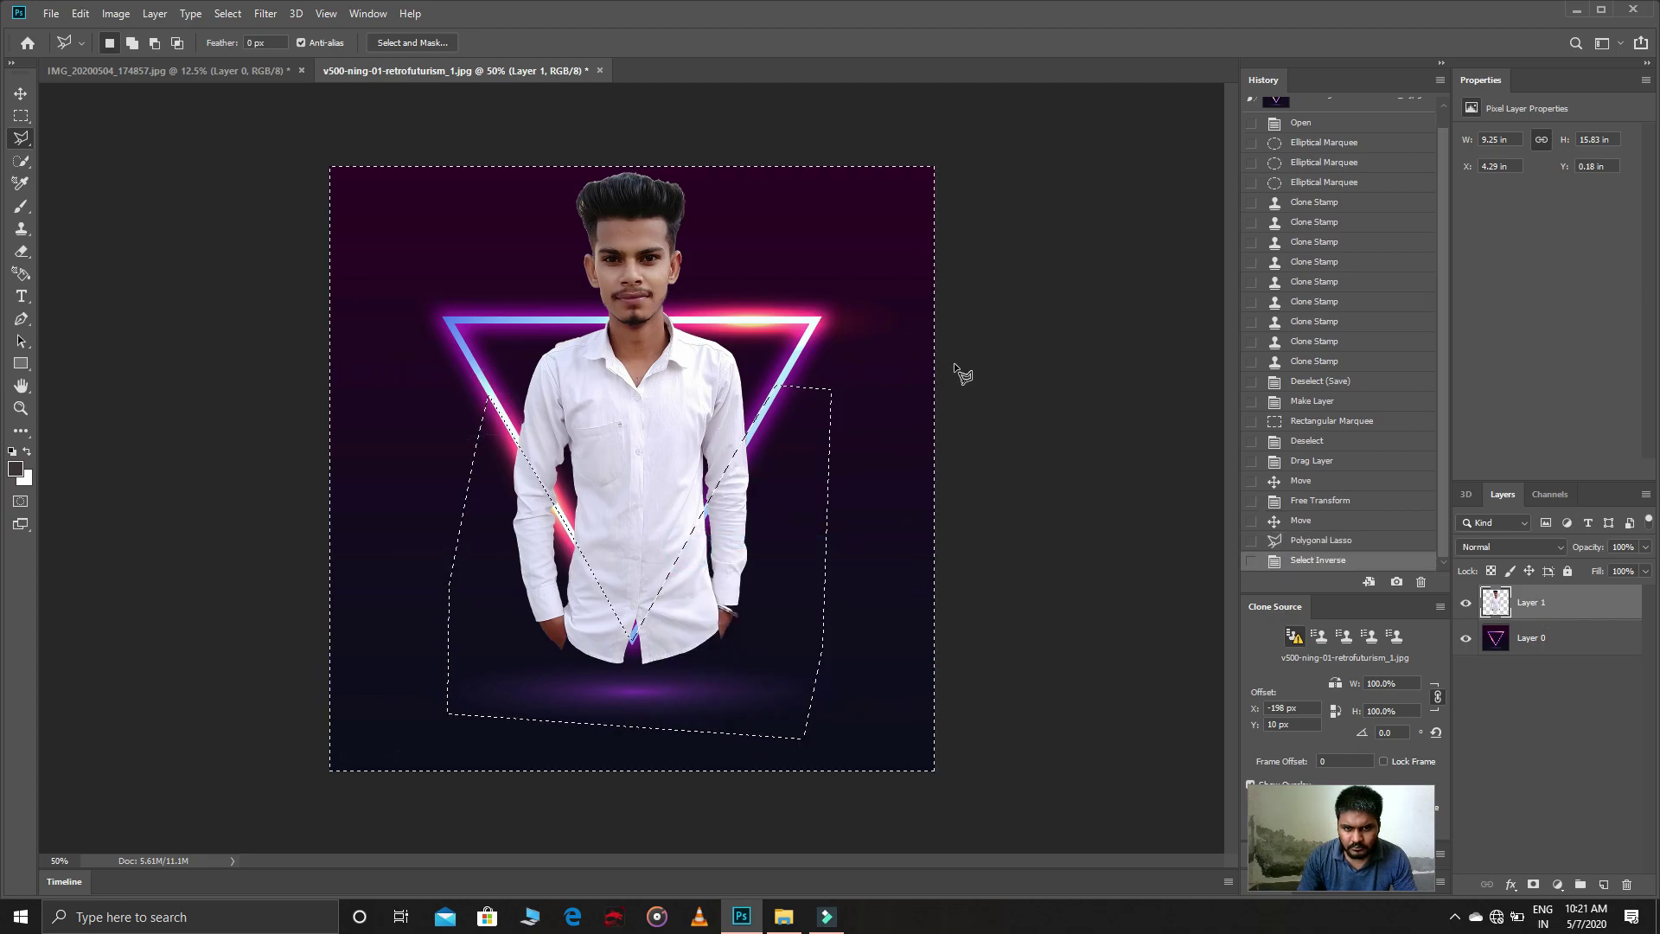
pyautogui.rightClick(543, 473)
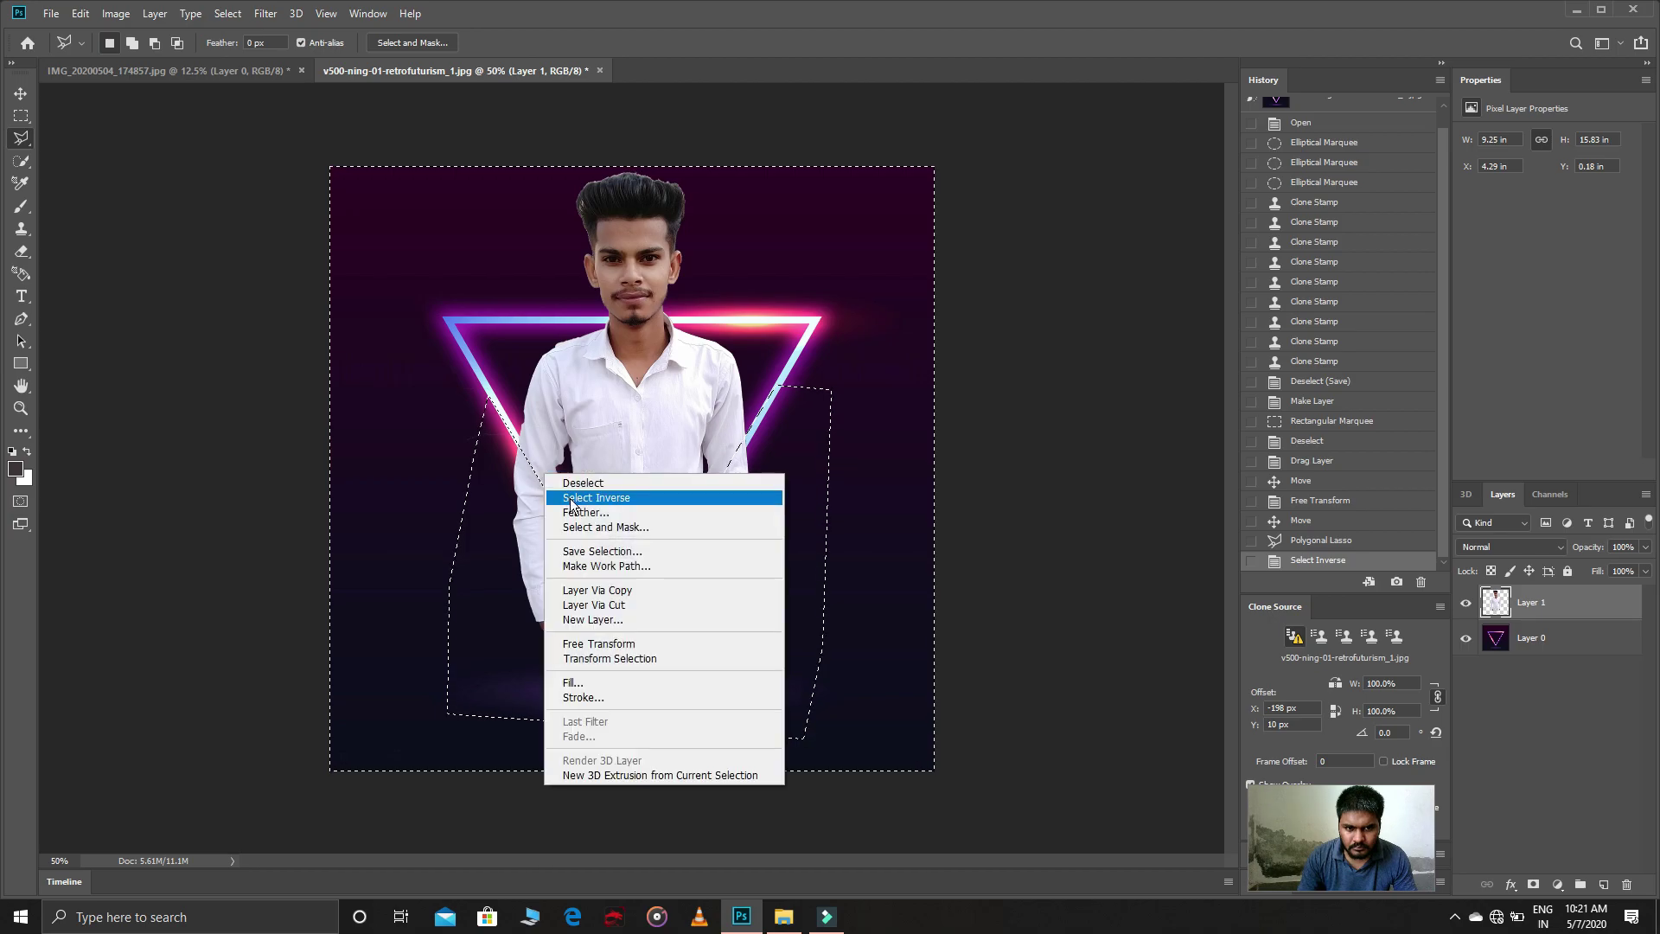
pyautogui.click(574, 513)
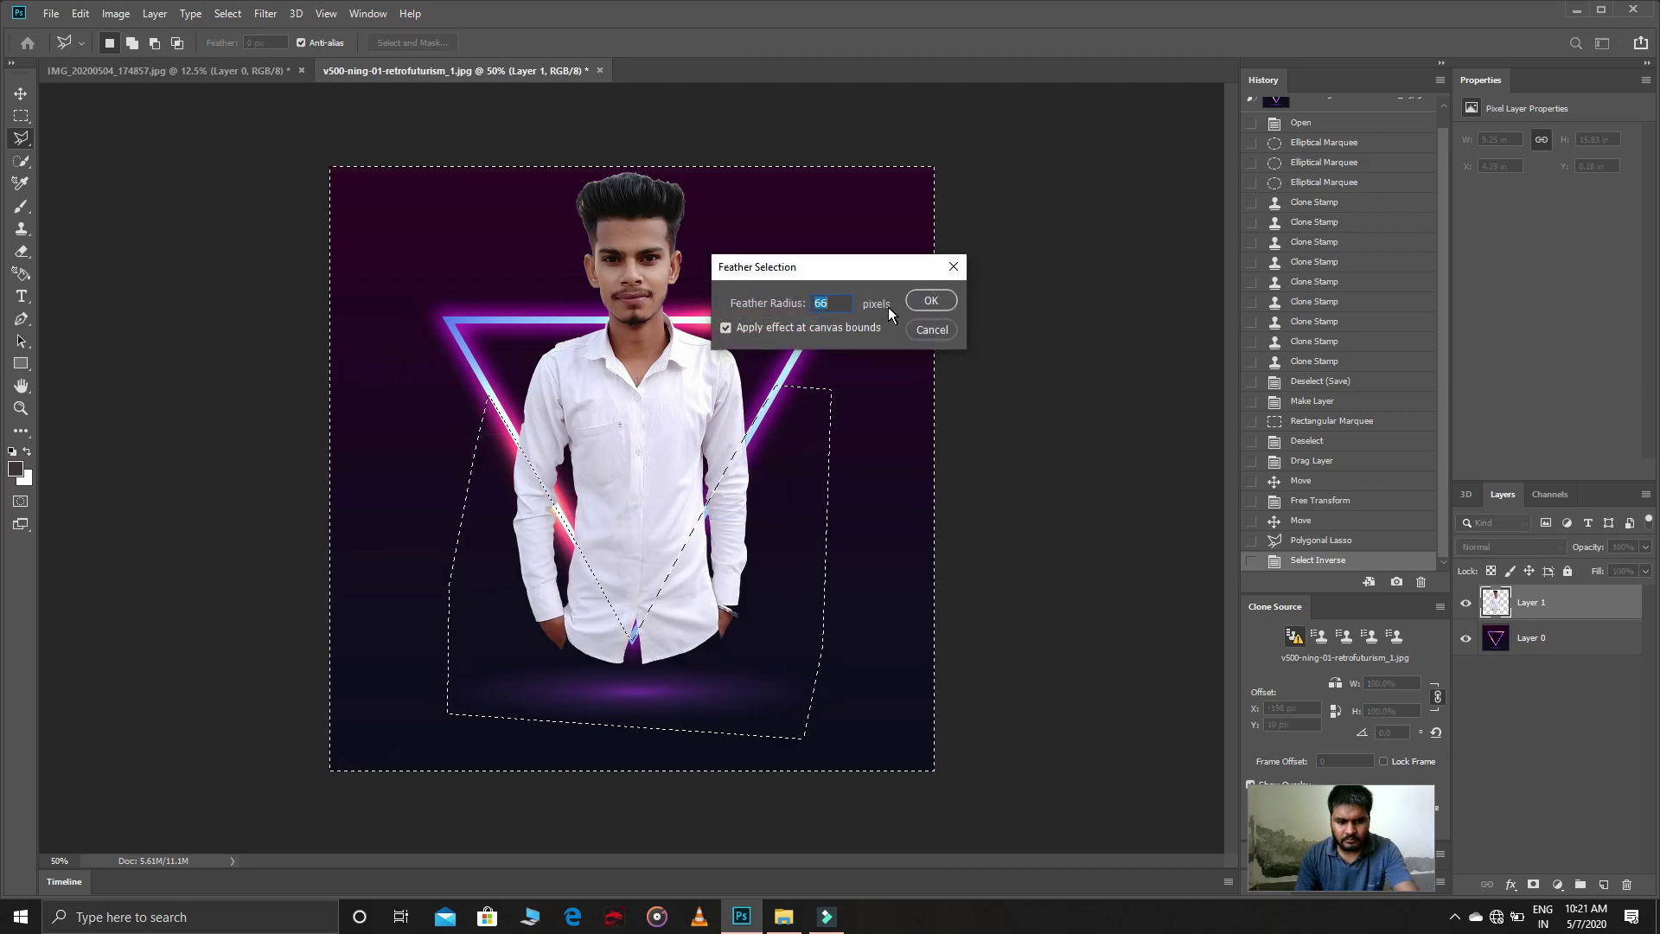
pyautogui.click(923, 300)
pyautogui.hotkey('ctrl', 'x')
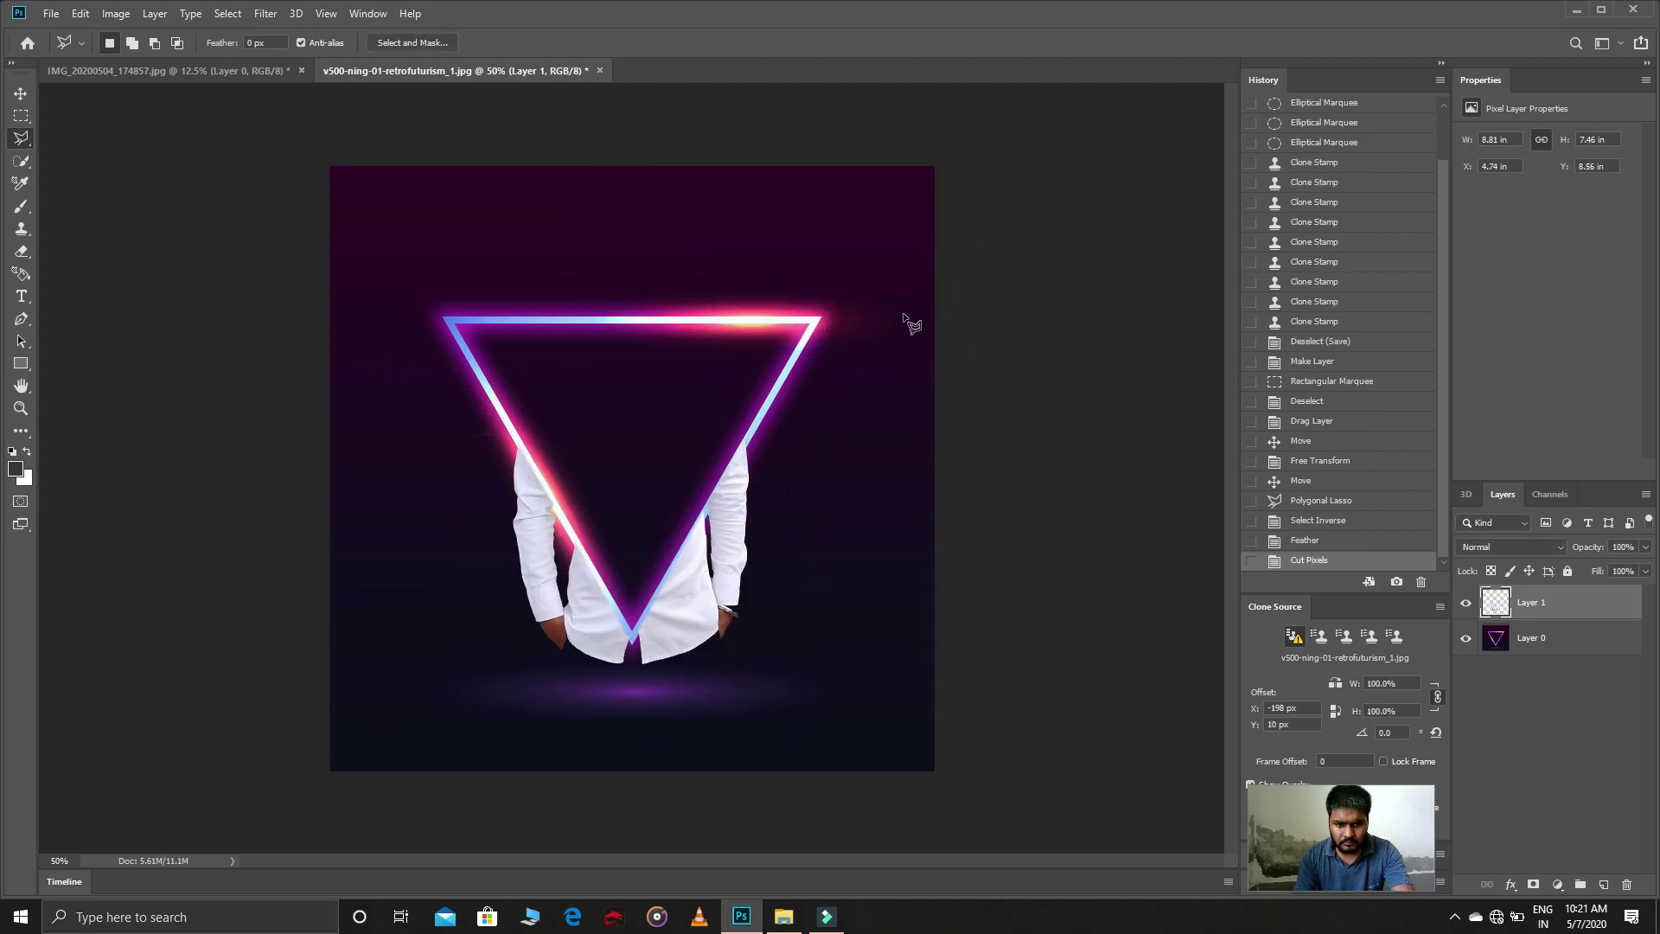
# Step: Undo, re-invert to the lower body, feather again and cut it away
pyautogui.click(1349, 540)
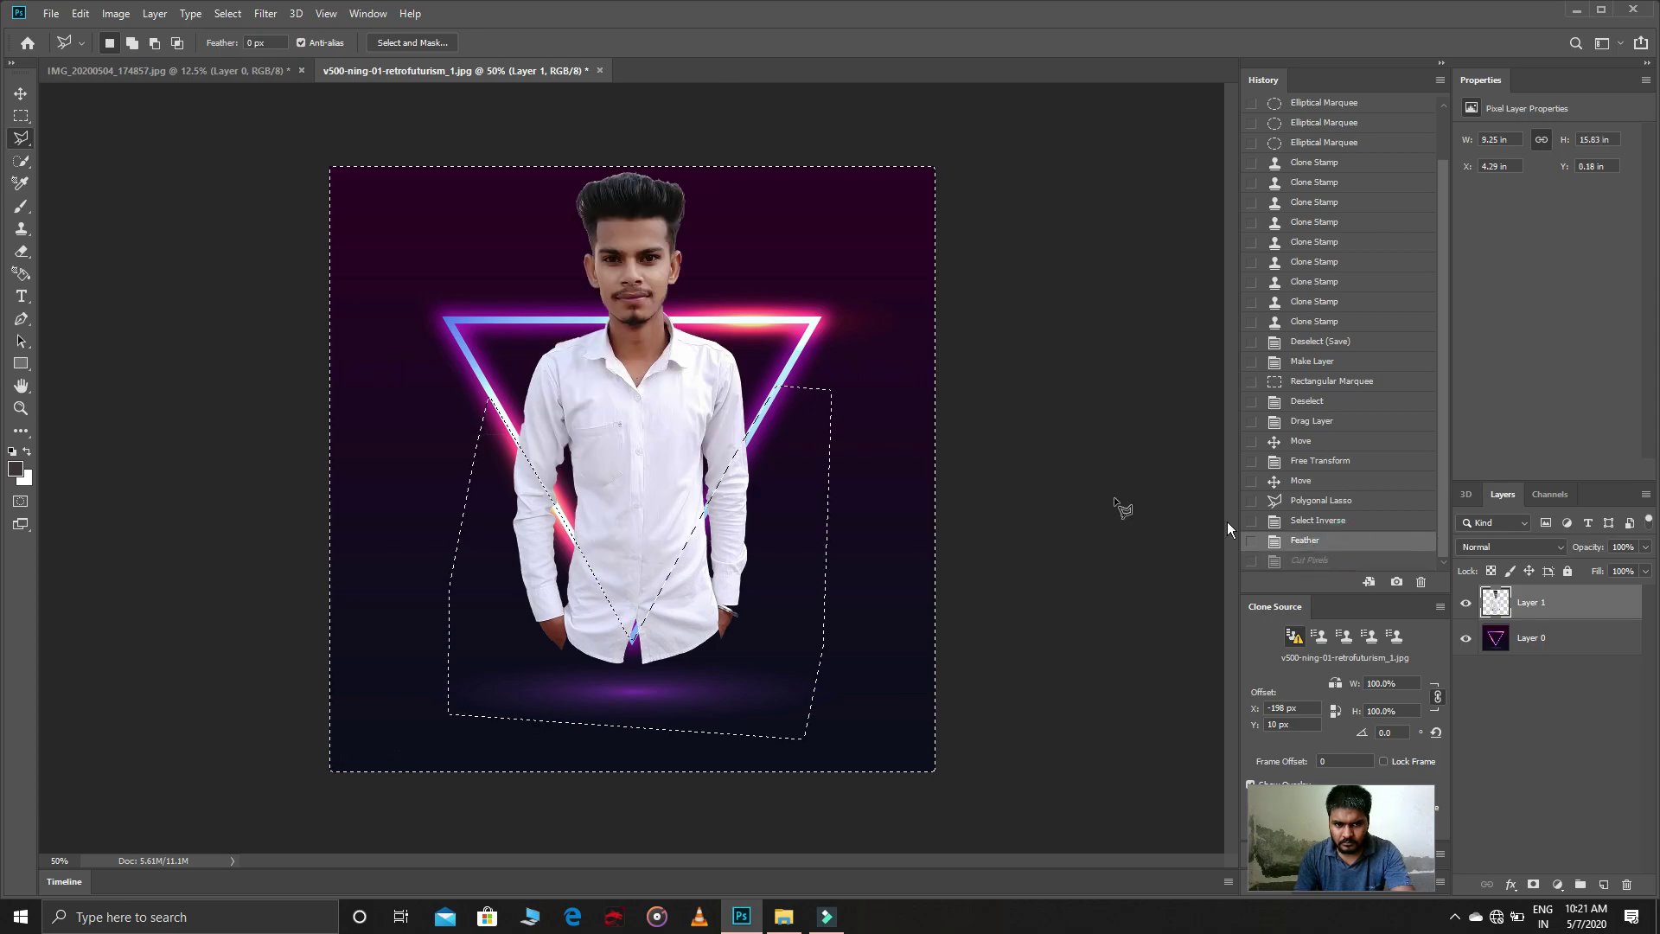
pyautogui.rightClick(802, 426)
pyautogui.click(837, 451)
pyautogui.rightClick(791, 459)
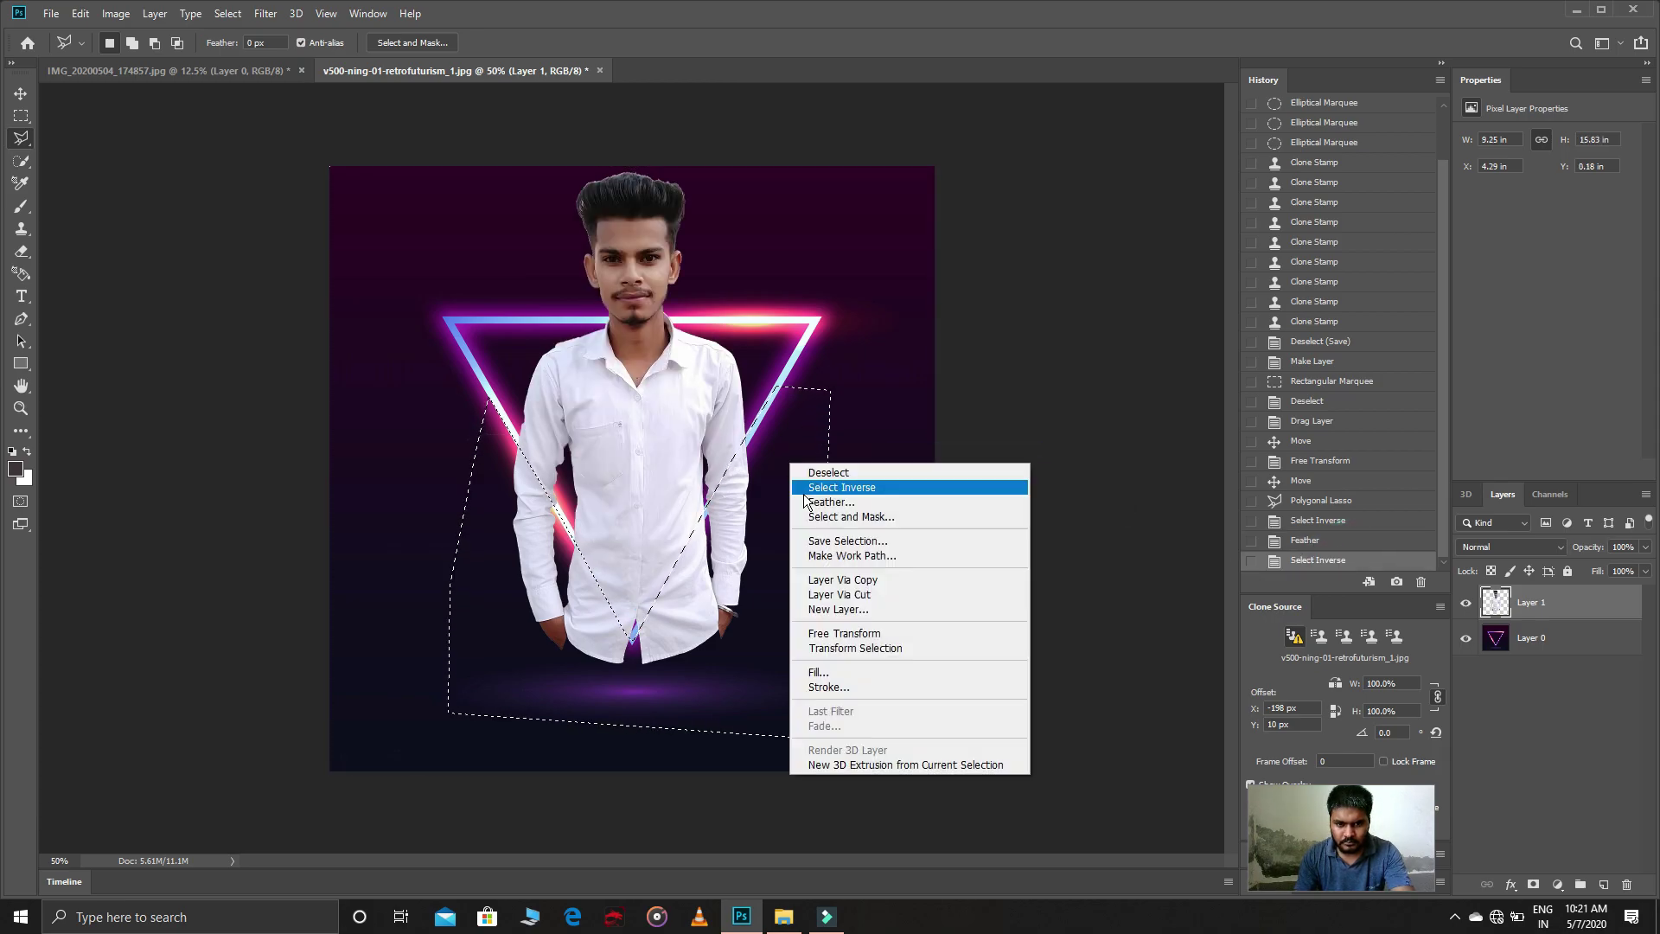
pyautogui.click(834, 495)
pyautogui.click(930, 300)
pyautogui.hotkey('ctrl', 'x')
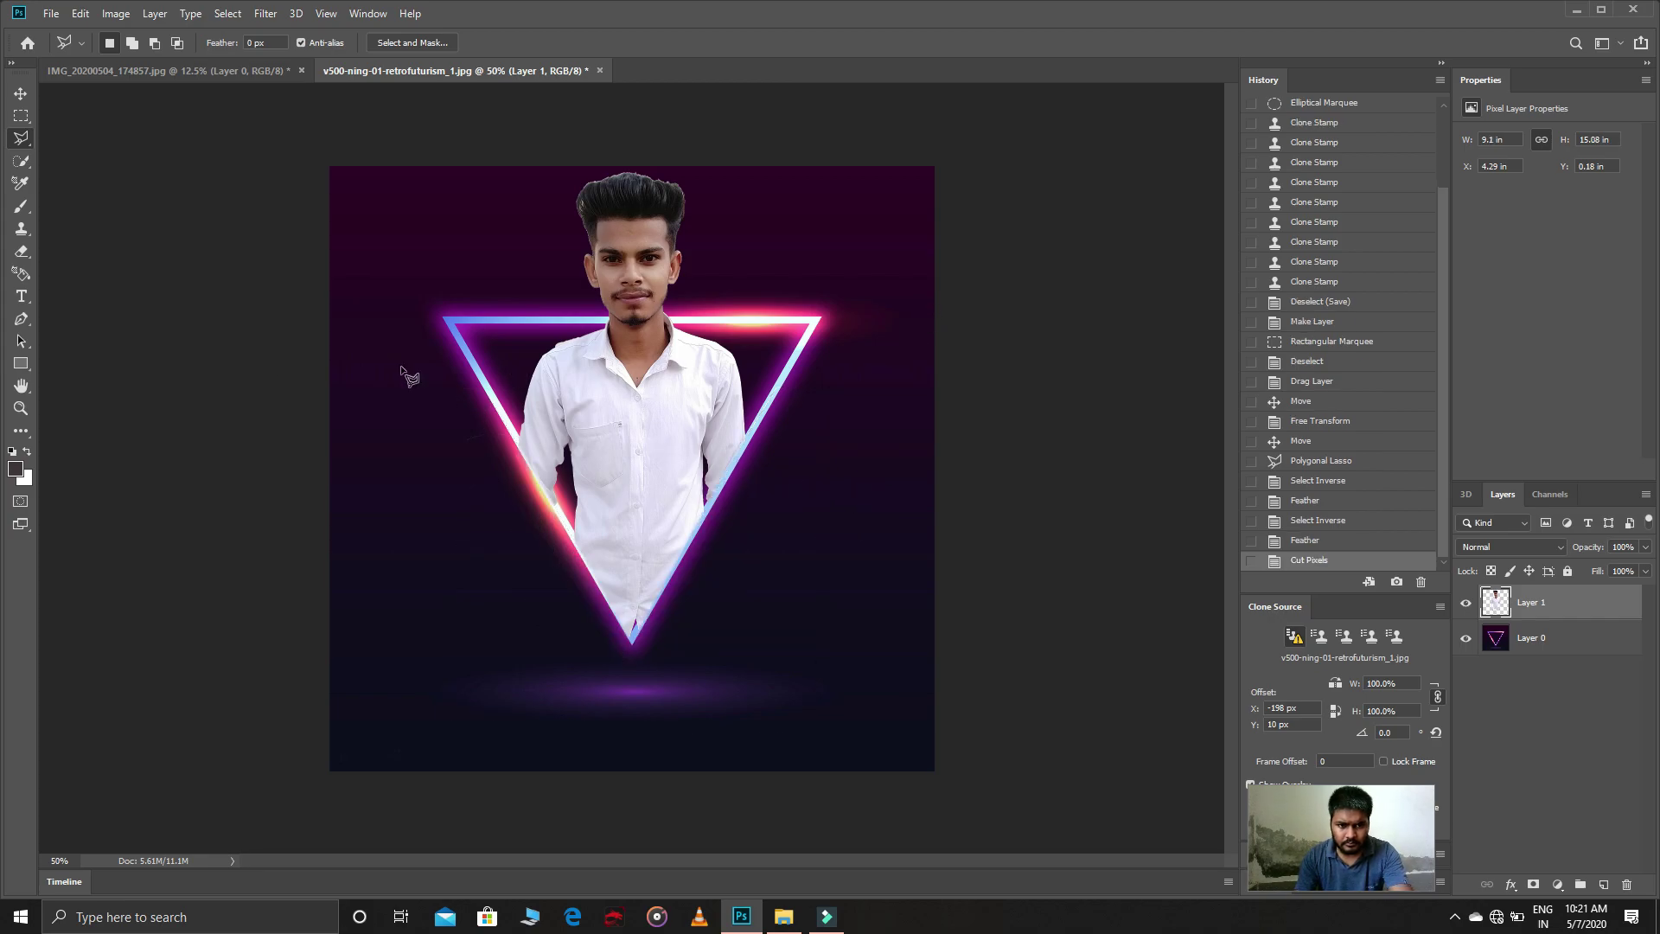
# Step: Zoom in and erase the shirt's left edge along the triangle's left side with a soft Eraser
pyautogui.click(21, 407)
pyautogui.moveTo(618, 428); pyautogui.dragTo(666, 490)
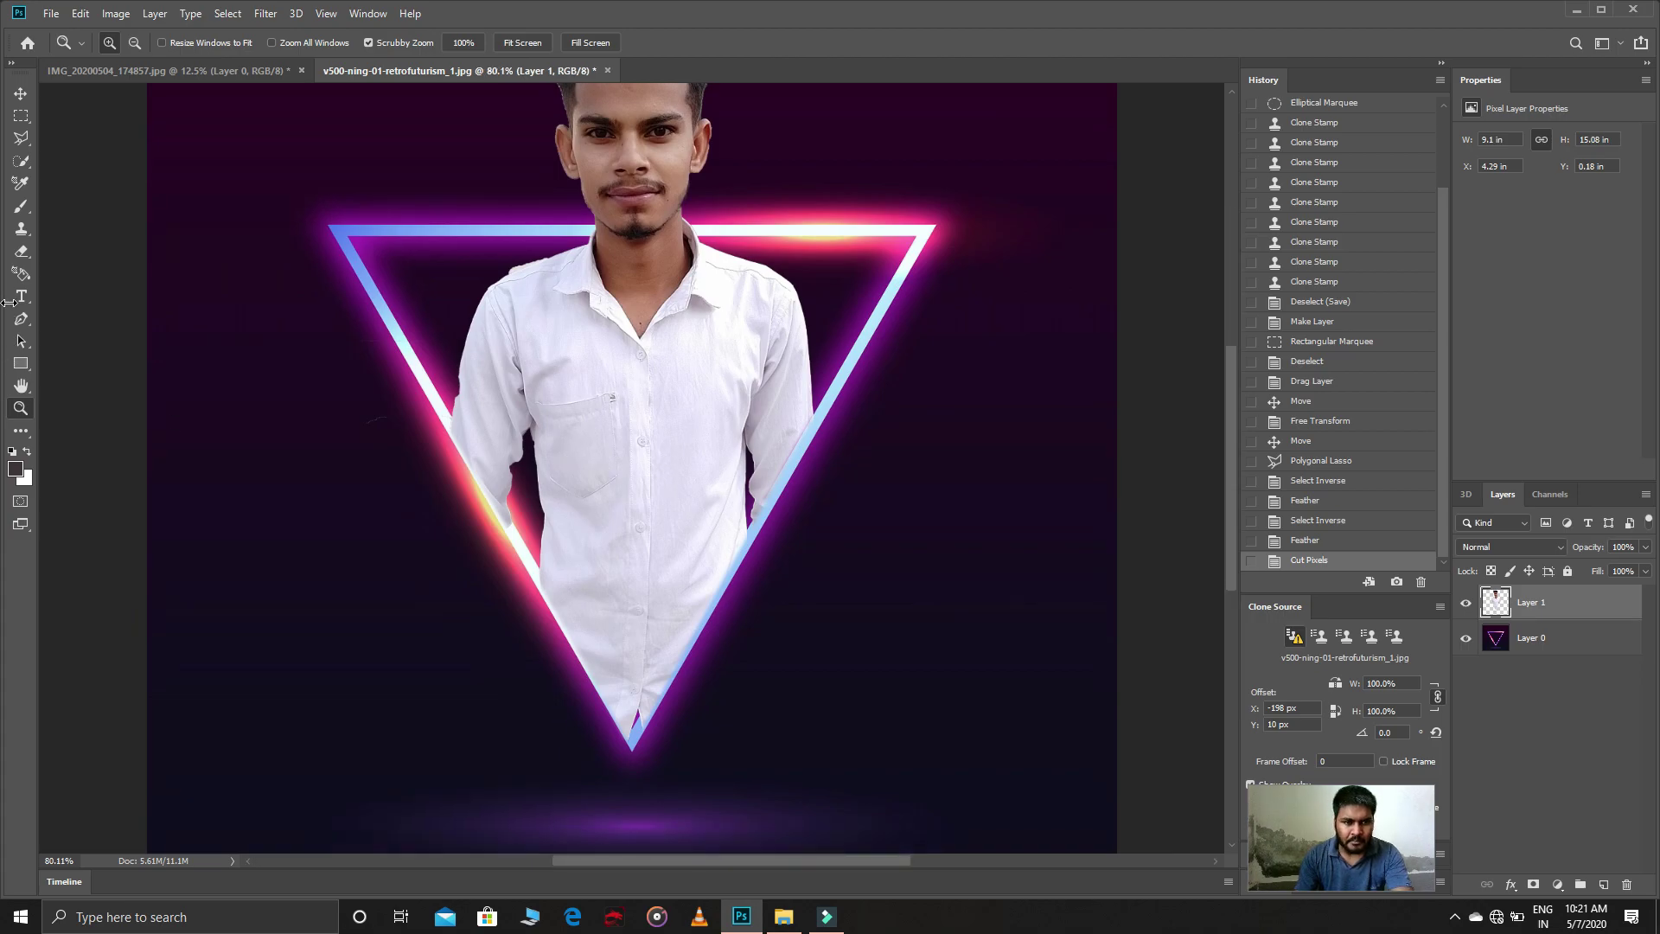
pyautogui.click(21, 250)
pyautogui.rightClick(432, 406)
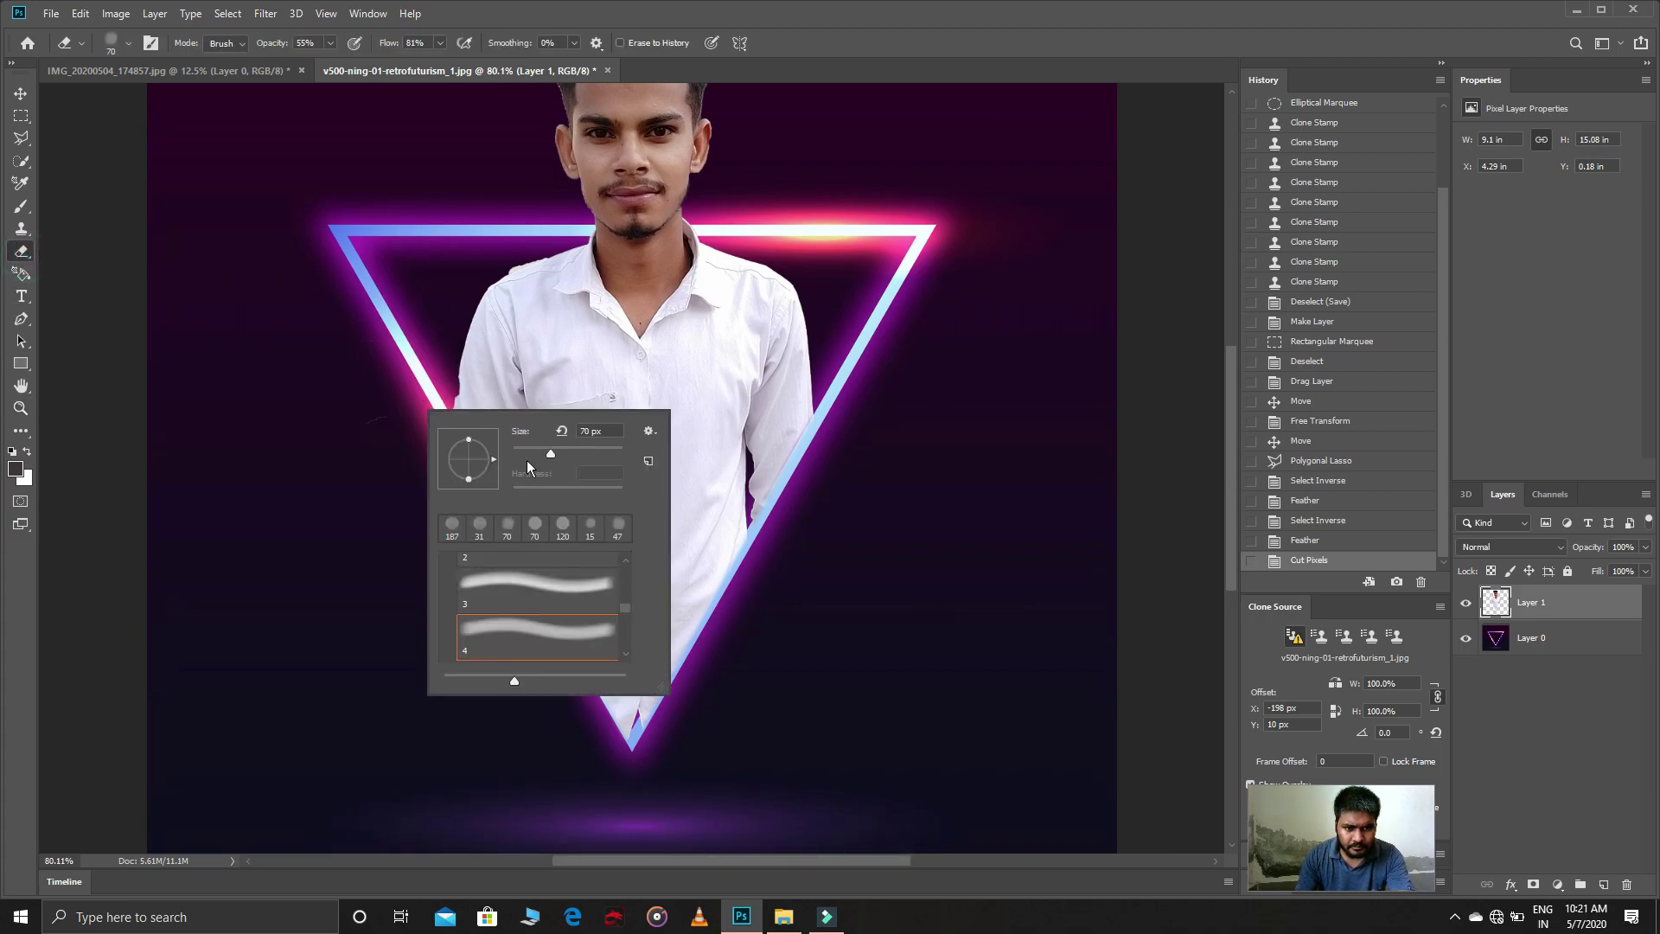
pyautogui.click(415, 406)
pyautogui.moveTo(415, 422)
pyautogui.mouseDown()
pyautogui.moveTo(460, 412)
pyautogui.moveTo(482, 542)
pyautogui.moveTo(623, 741)
pyautogui.mouseUp()
pyautogui.click(522, 581)
pyautogui.click(561, 650)
# Step: Erase the man's shirt and arm where the triangle's bottom and right edges cross him
pyautogui.moveTo(690, 656)
pyautogui.mouseDown()
pyautogui.moveTo(734, 595)
pyautogui.moveTo(680, 709)
pyautogui.mouseUp()
pyautogui.moveTo(618, 770); pyautogui.dragTo(679, 713)
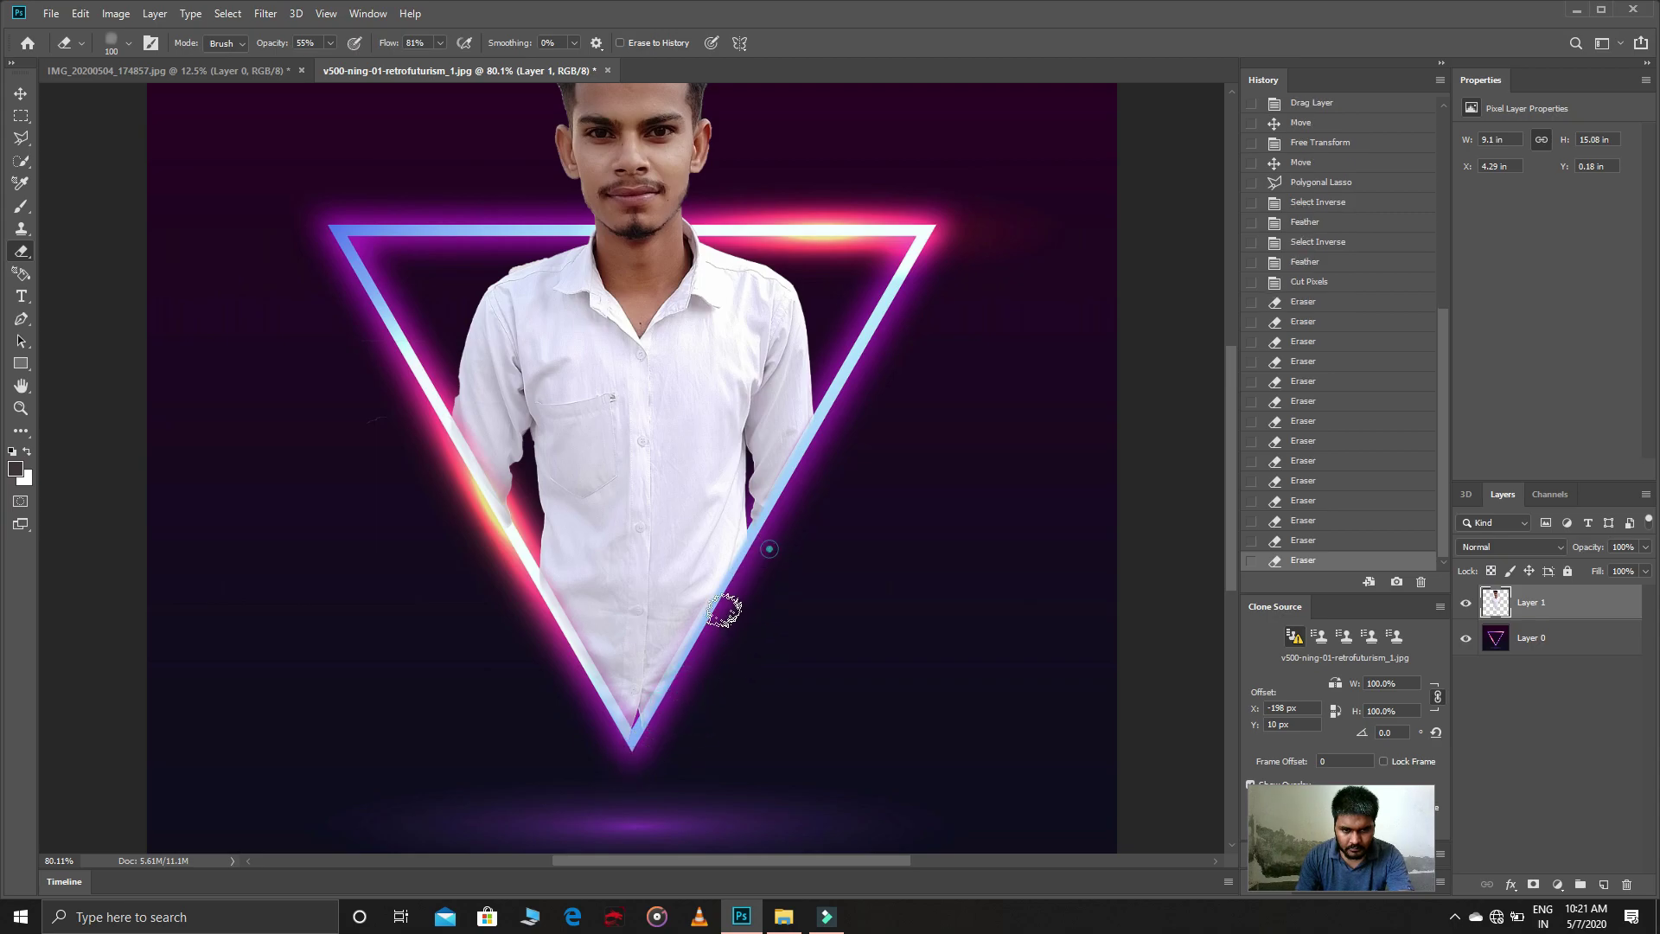
pyautogui.moveTo(723, 609); pyautogui.dragTo(830, 470)
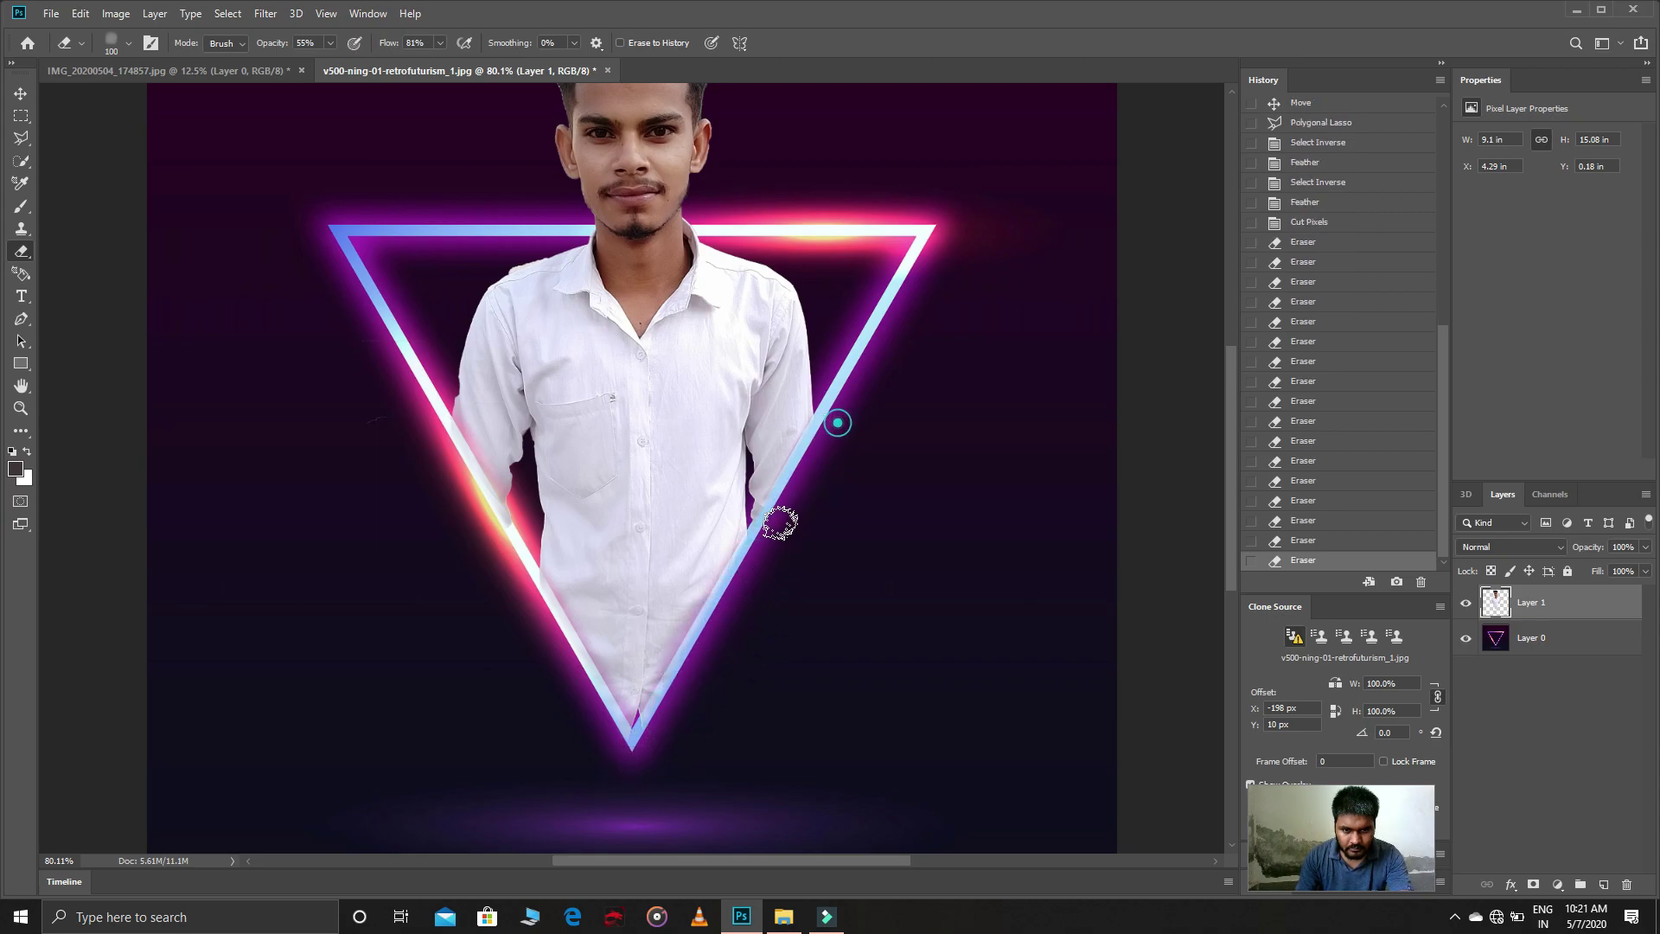
pyautogui.moveTo(778, 519); pyautogui.dragTo(828, 447)
pyautogui.moveTo(767, 537); pyautogui.dragTo(790, 485)
# Step: Scroll up and zoom in on the hair to inspect the cut-out edges
pyautogui.scroll(3, 752, 545)
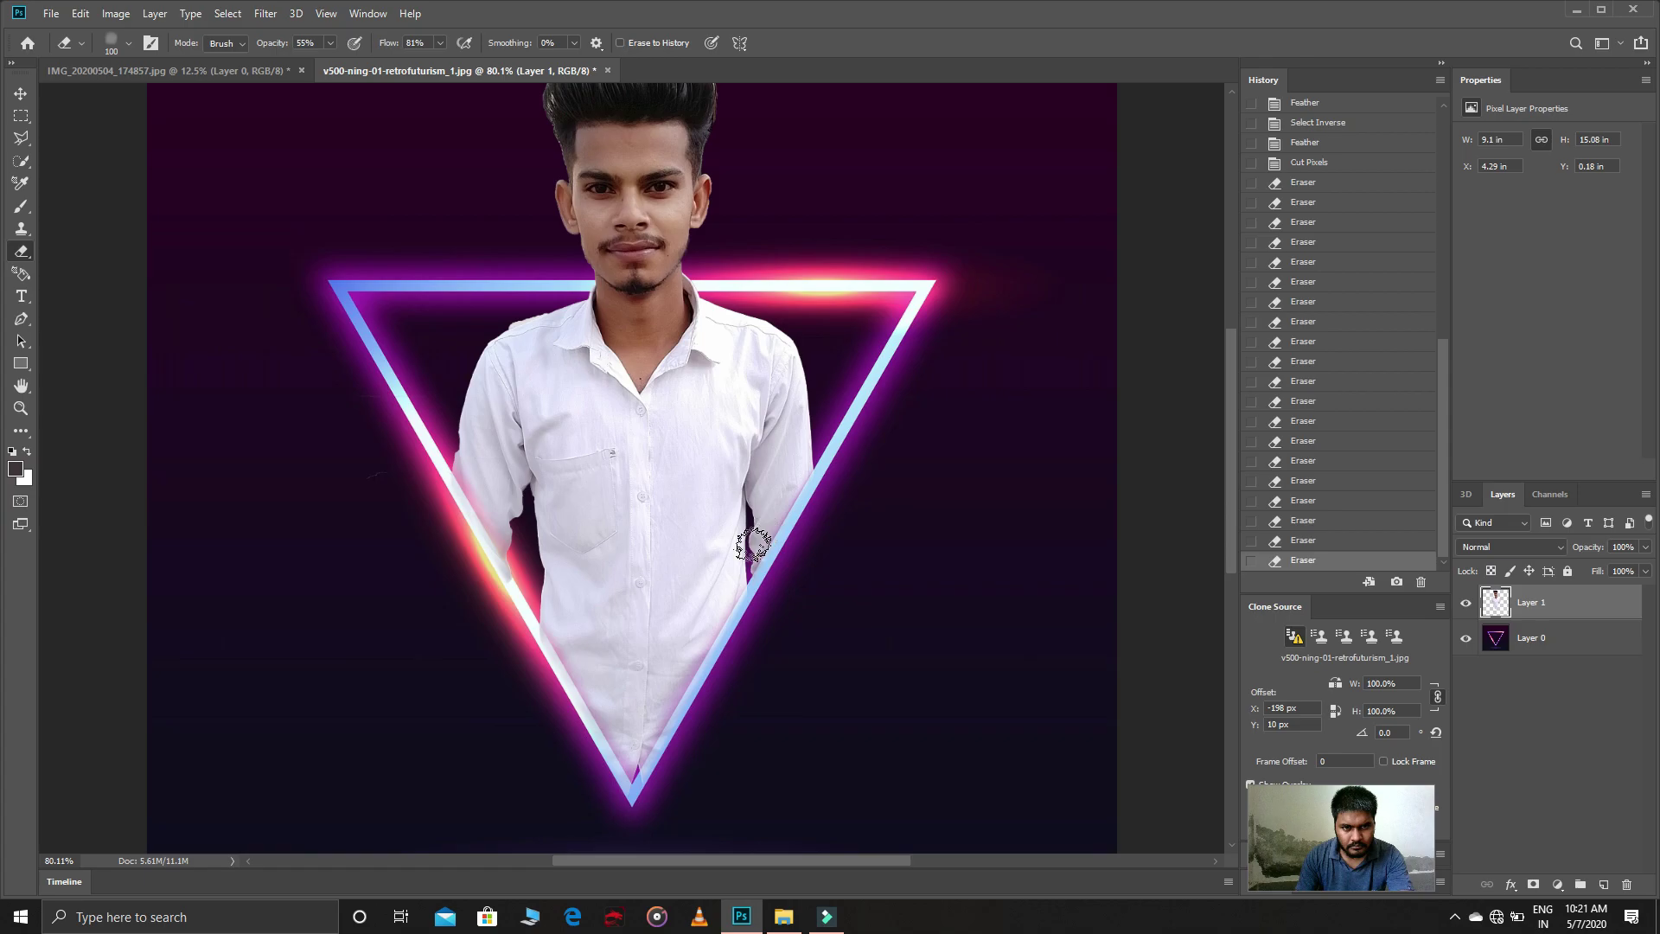
pyautogui.scroll(1, 746, 540)
pyautogui.scroll(1, 489, 303)
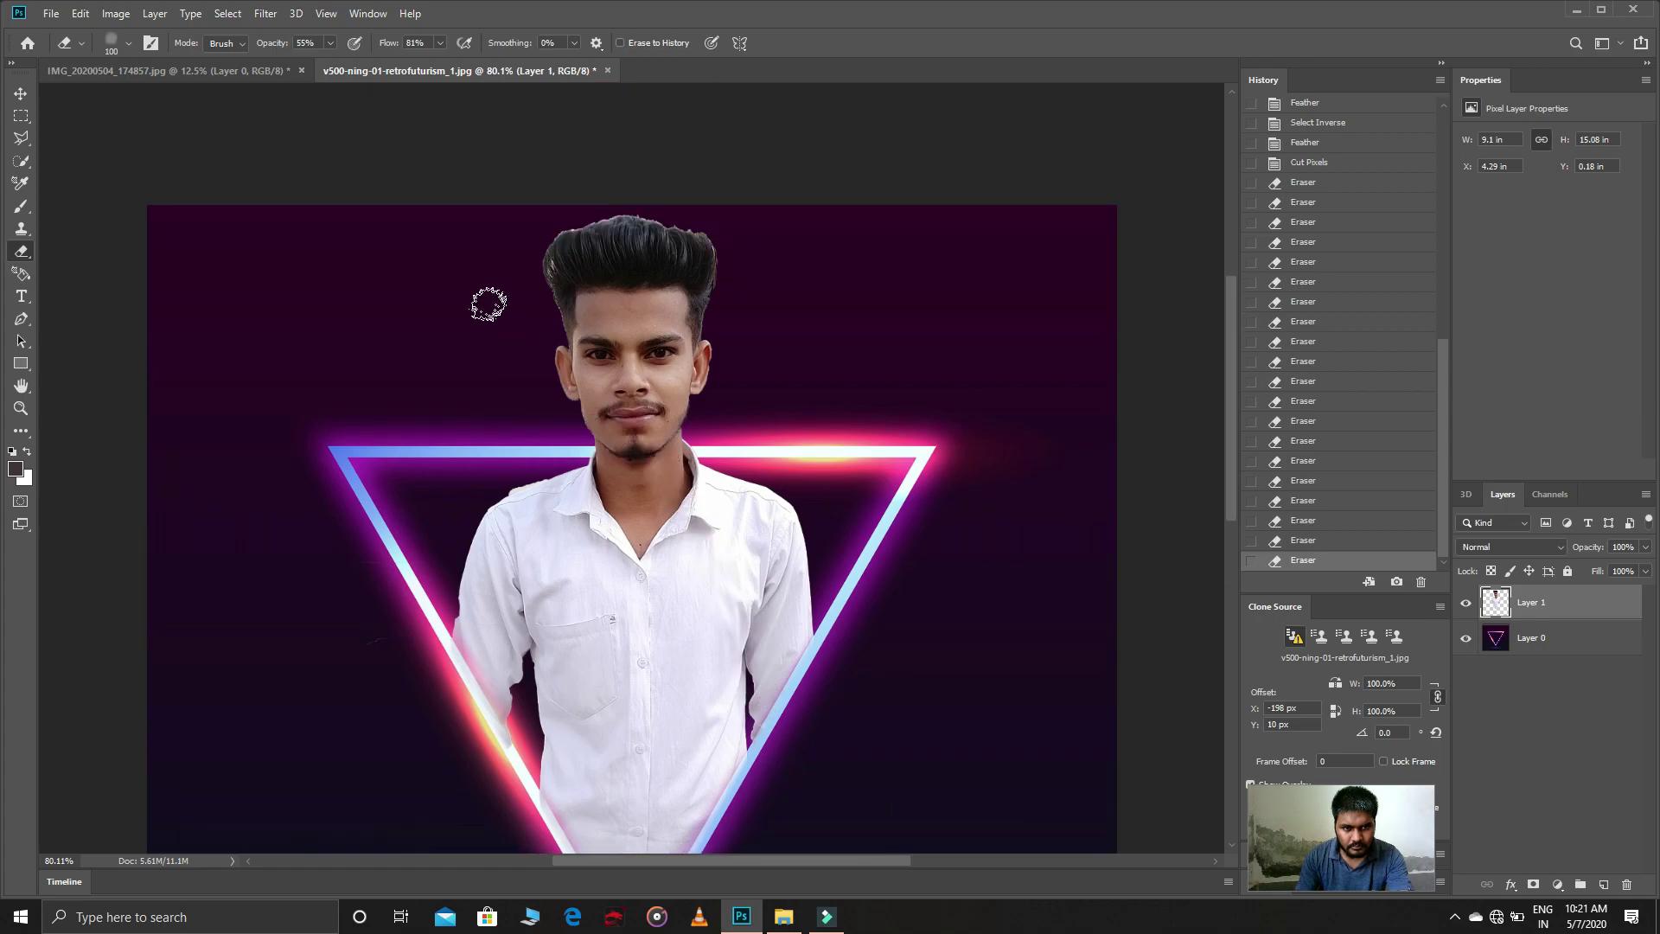
pyautogui.click(21, 409)
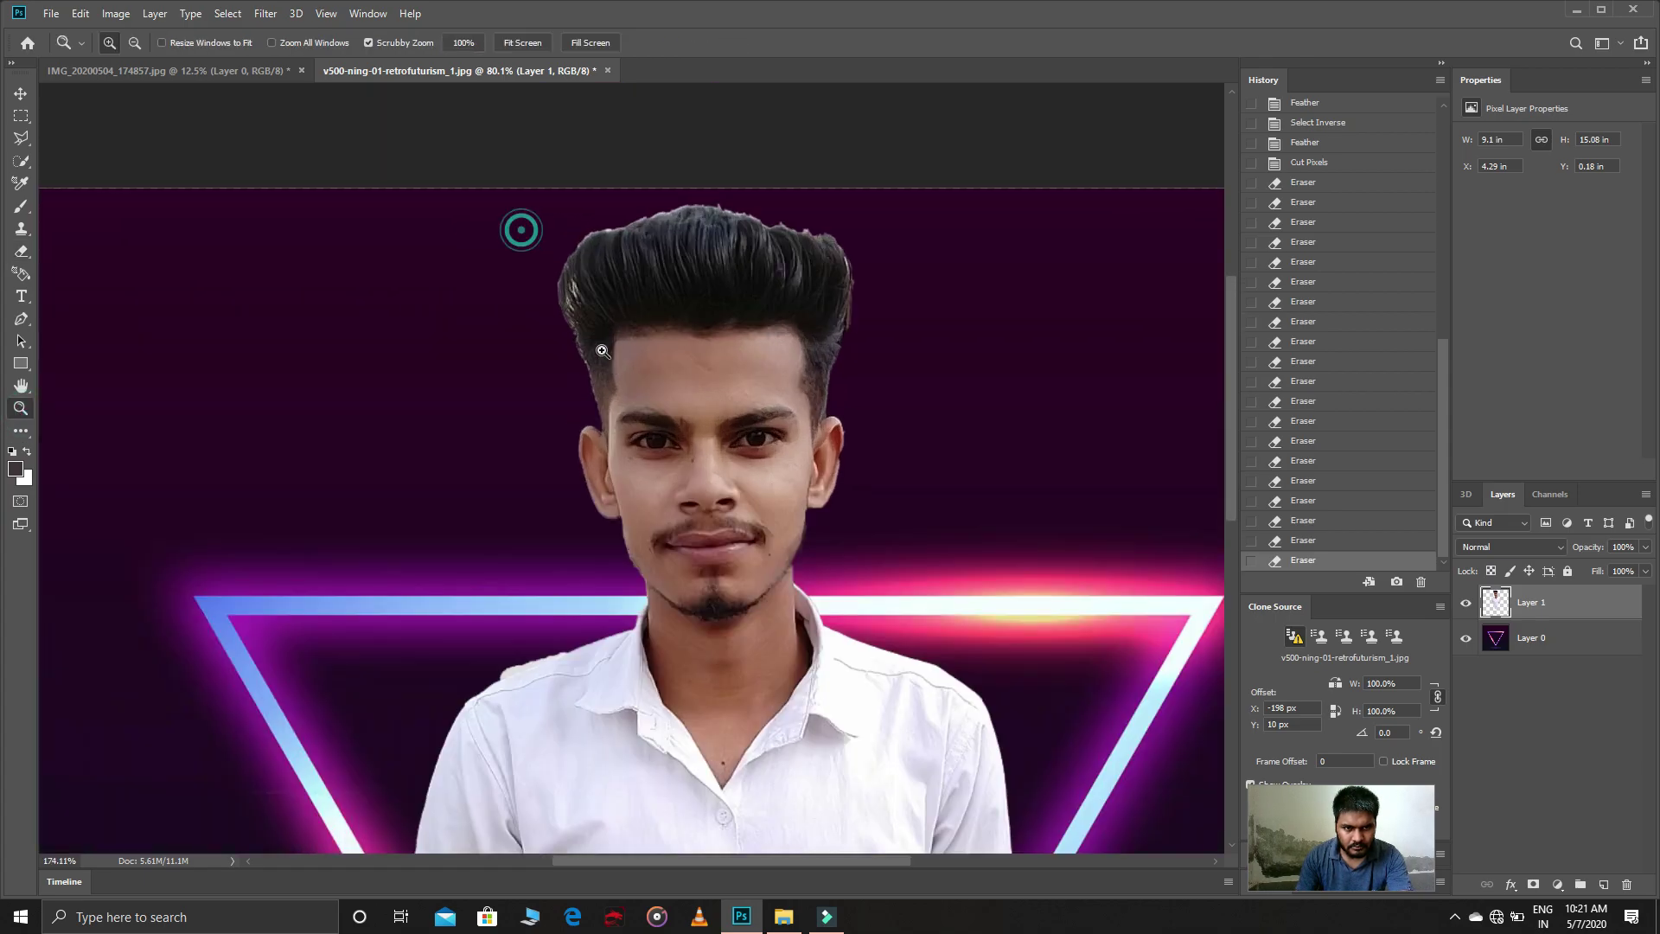
pyautogui.moveTo(518, 230)
pyautogui.mouseDown()
pyautogui.moveTo(518, 351)
pyautogui.moveTo(657, 519)
pyautogui.moveTo(628, 546)
pyautogui.mouseUp()
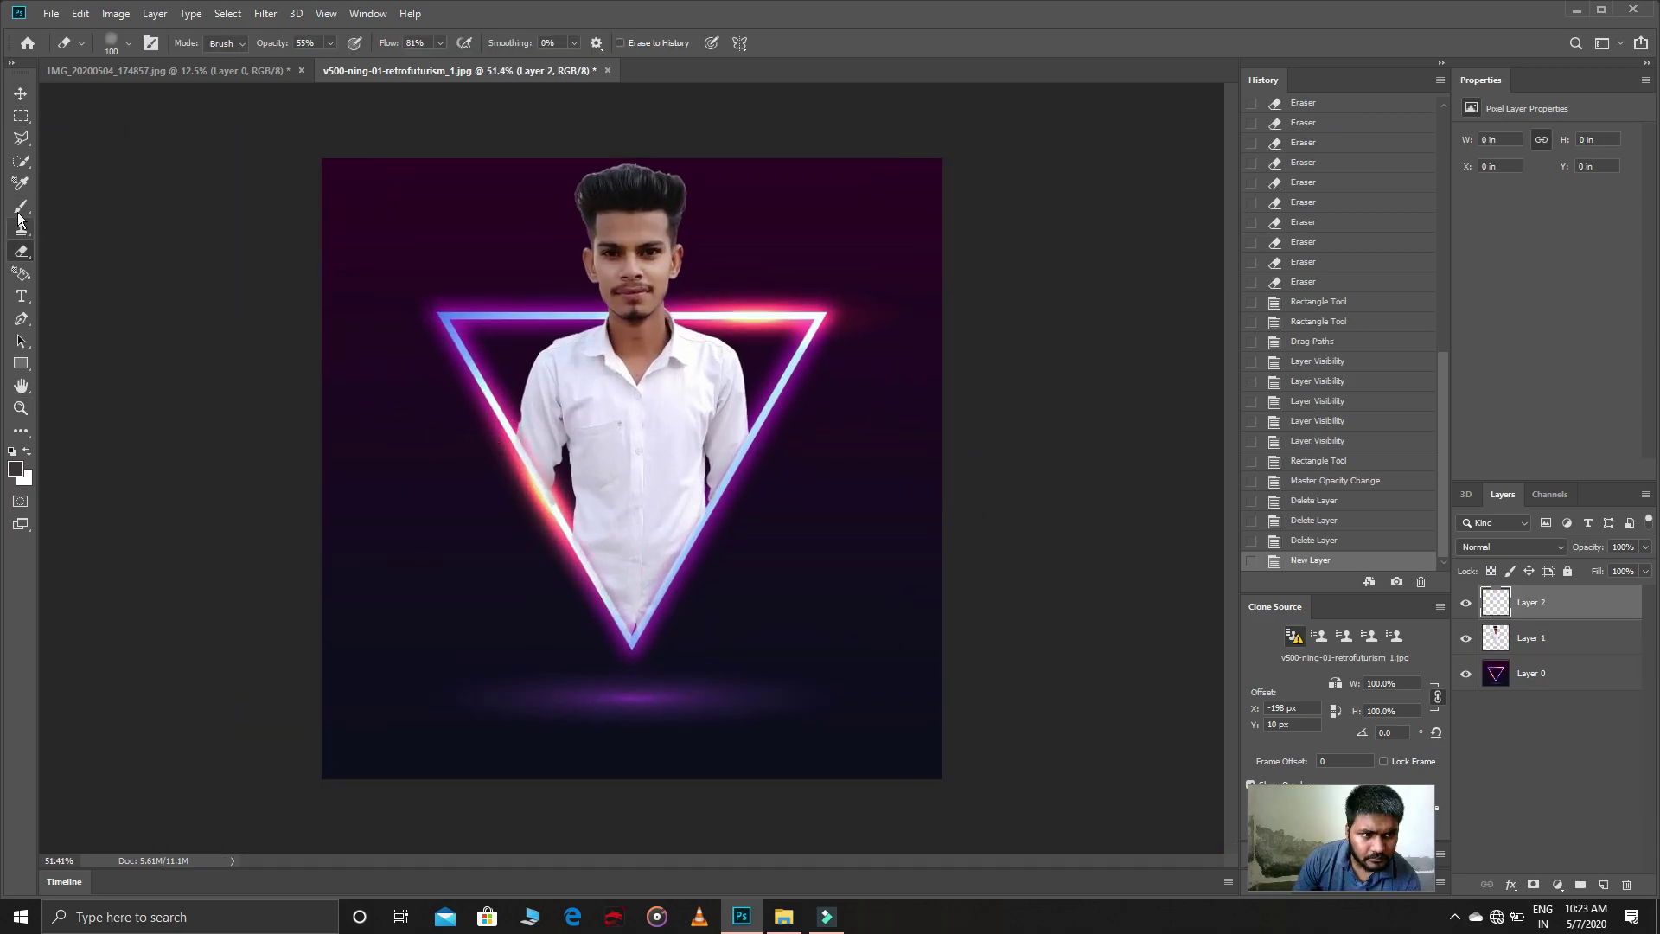
# Step: Choose purple and set a soft round brush to 322 px
pyautogui.keyDown('alt'); pyautogui.click(577, 308); pyautogui.keyUp('alt')
pyautogui.rightClick(581, 303)
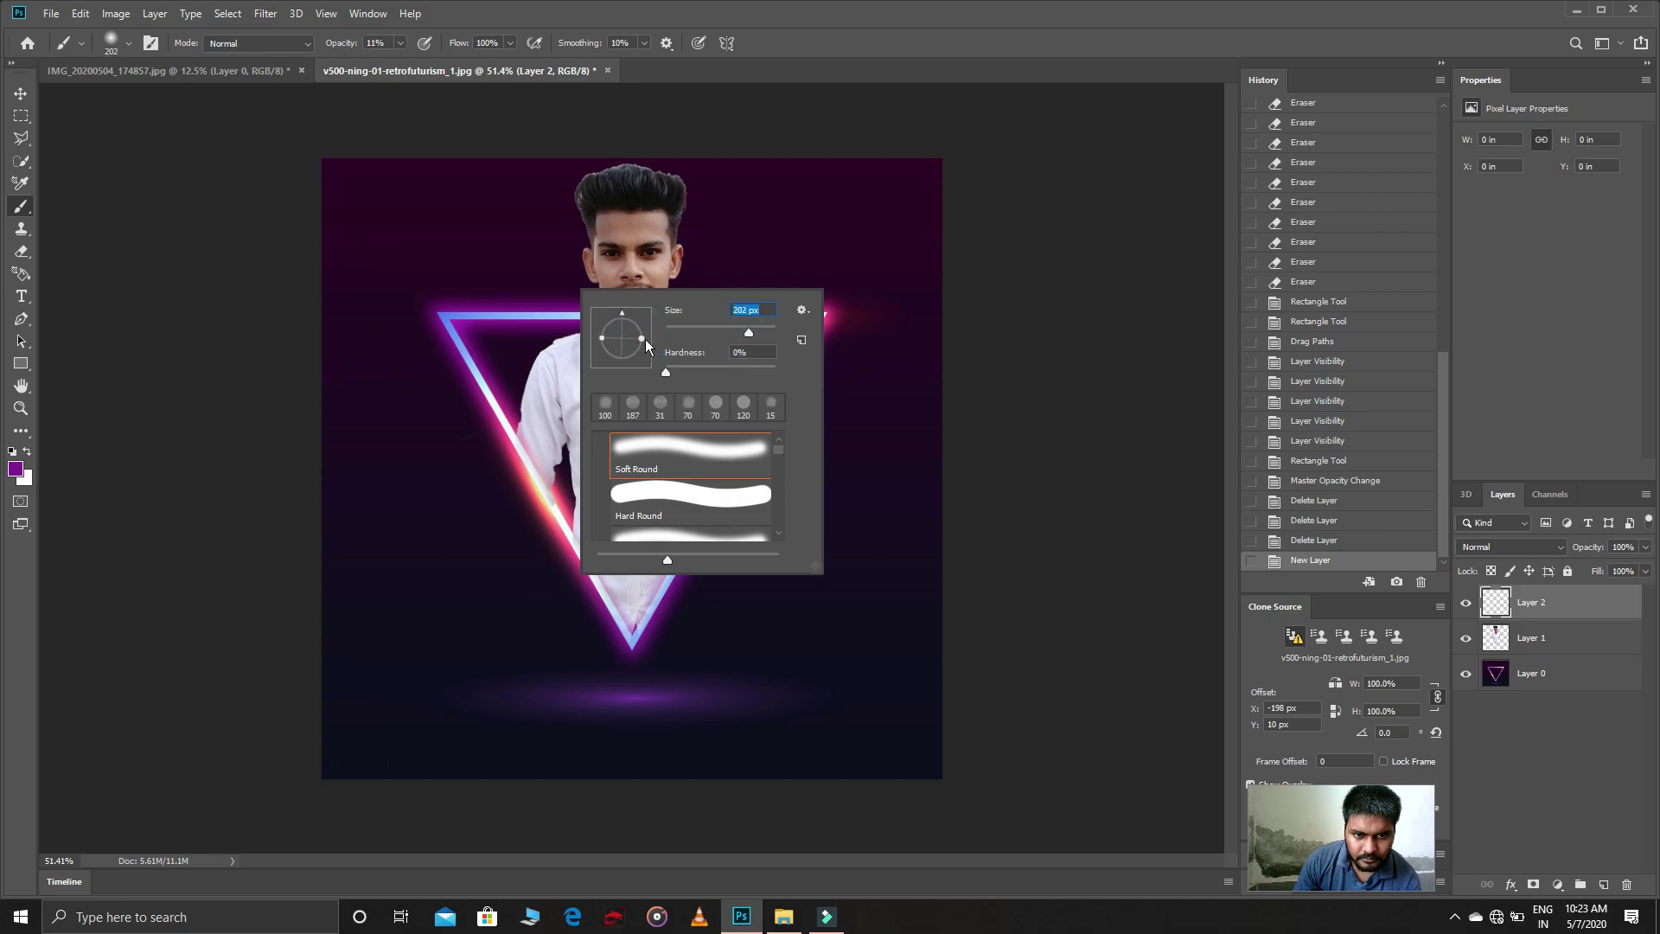
pyautogui.moveTo(748, 338); pyautogui.dragTo(755, 332)
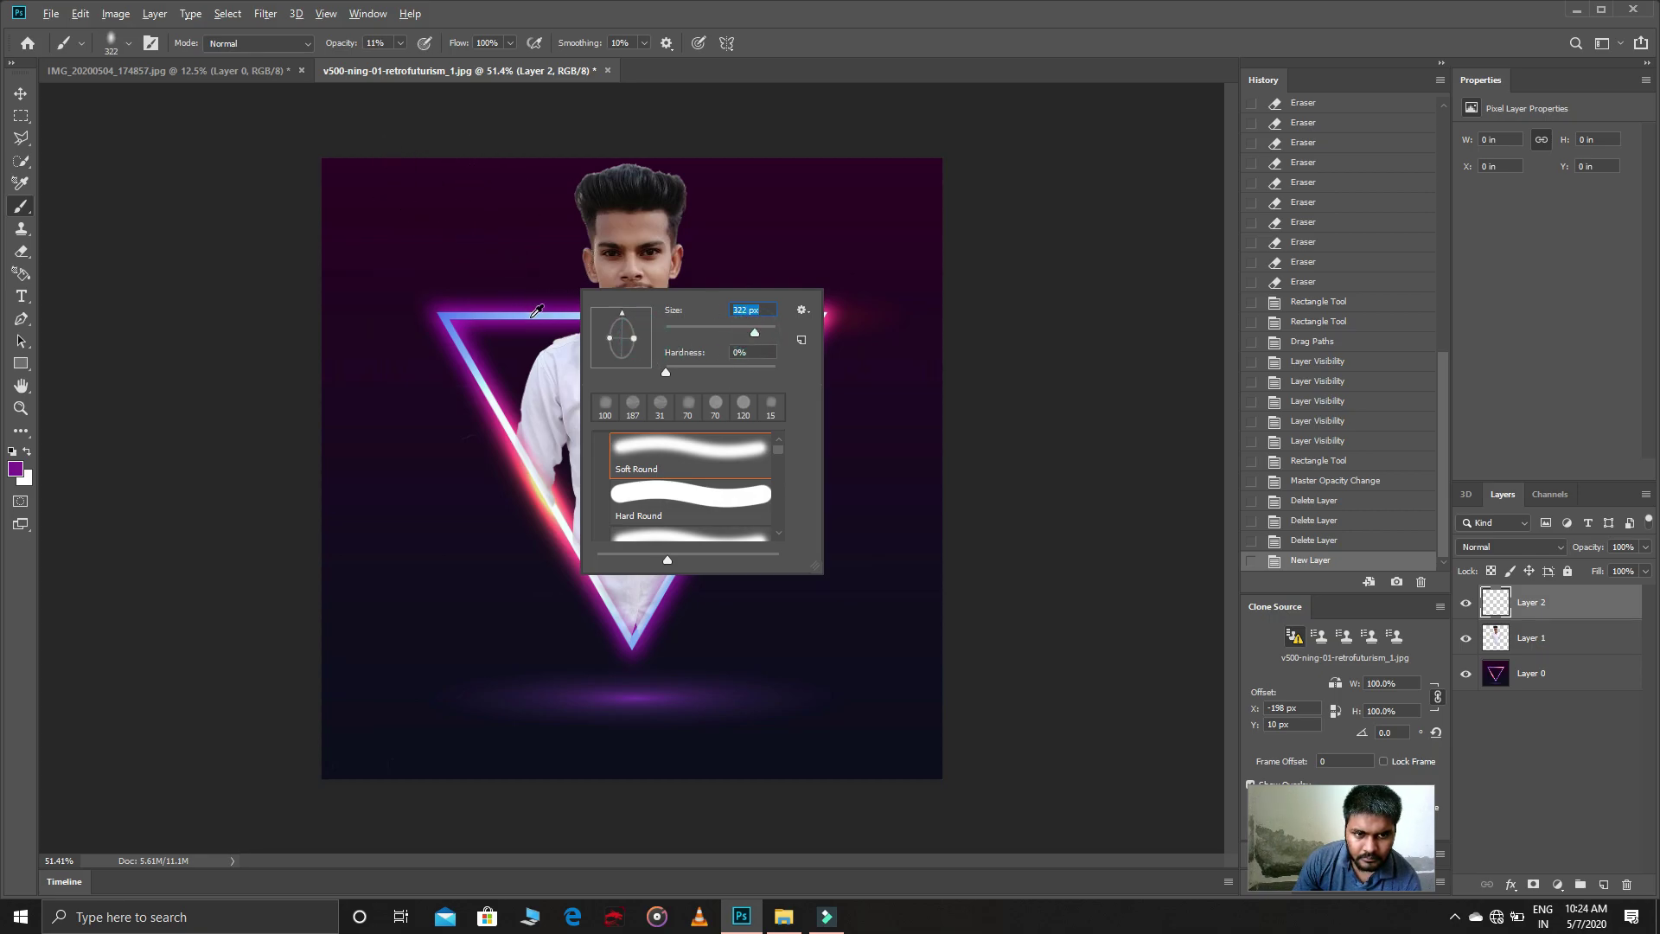
pyautogui.press('Return')
# Step: Paint soft purple glow beside the hair and on the right shoulder, redoing two strokes
pyautogui.moveTo(584, 186); pyautogui.dragTo(592, 193)
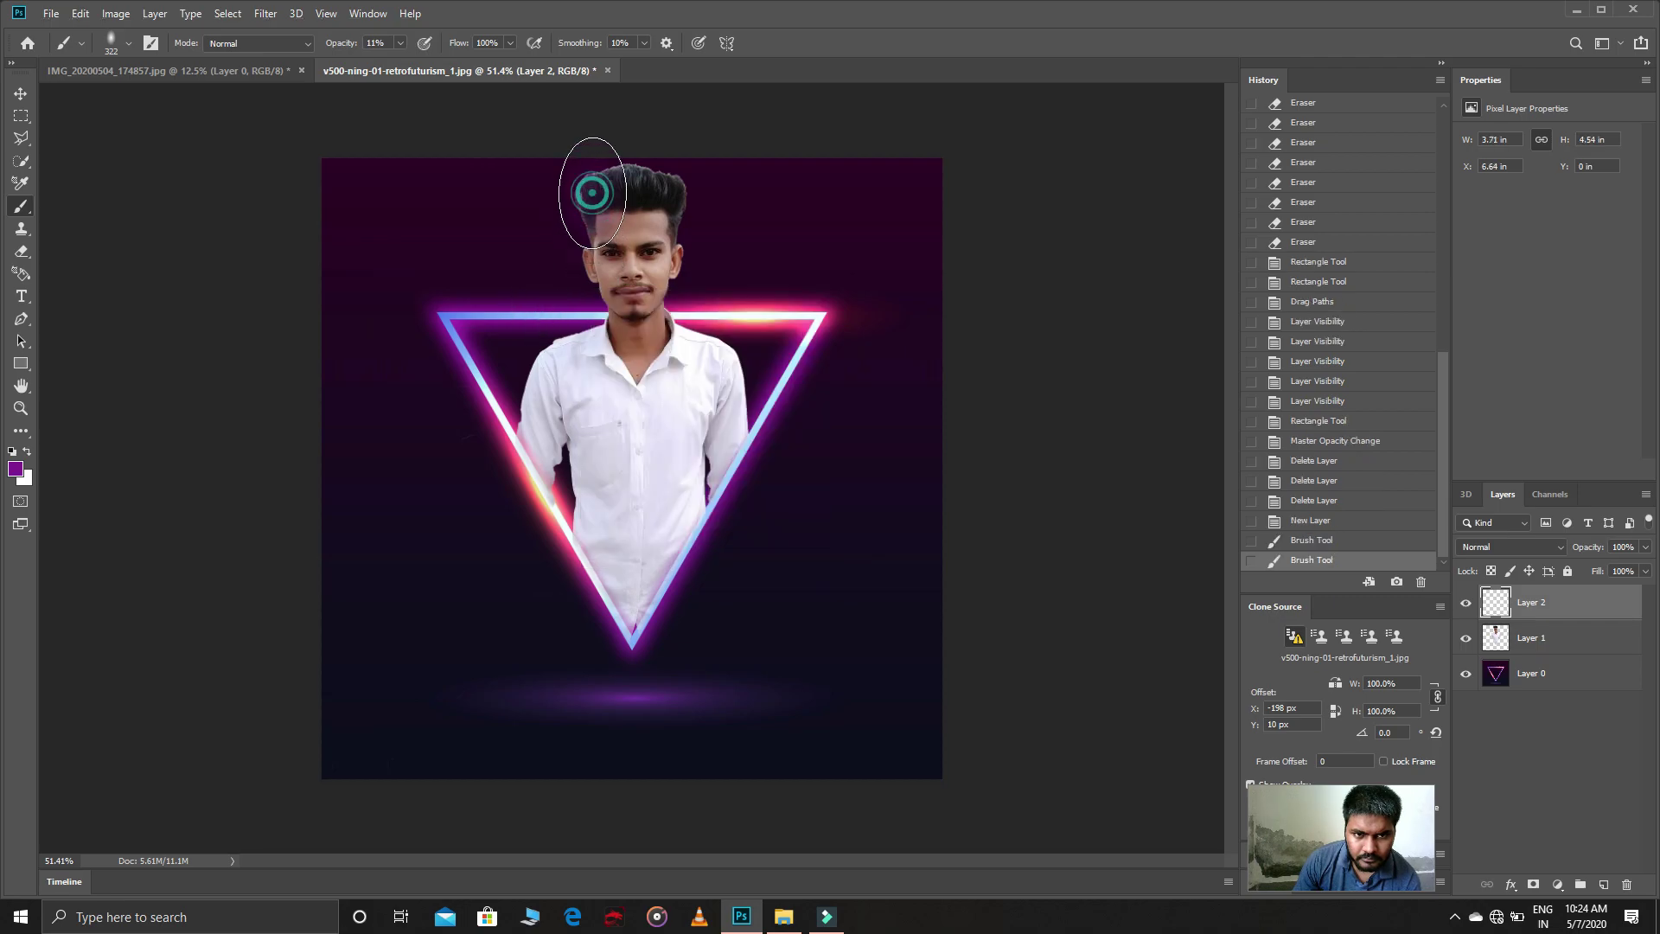
pyautogui.click(592, 193)
pyautogui.hotkey('ctrl', 'z')
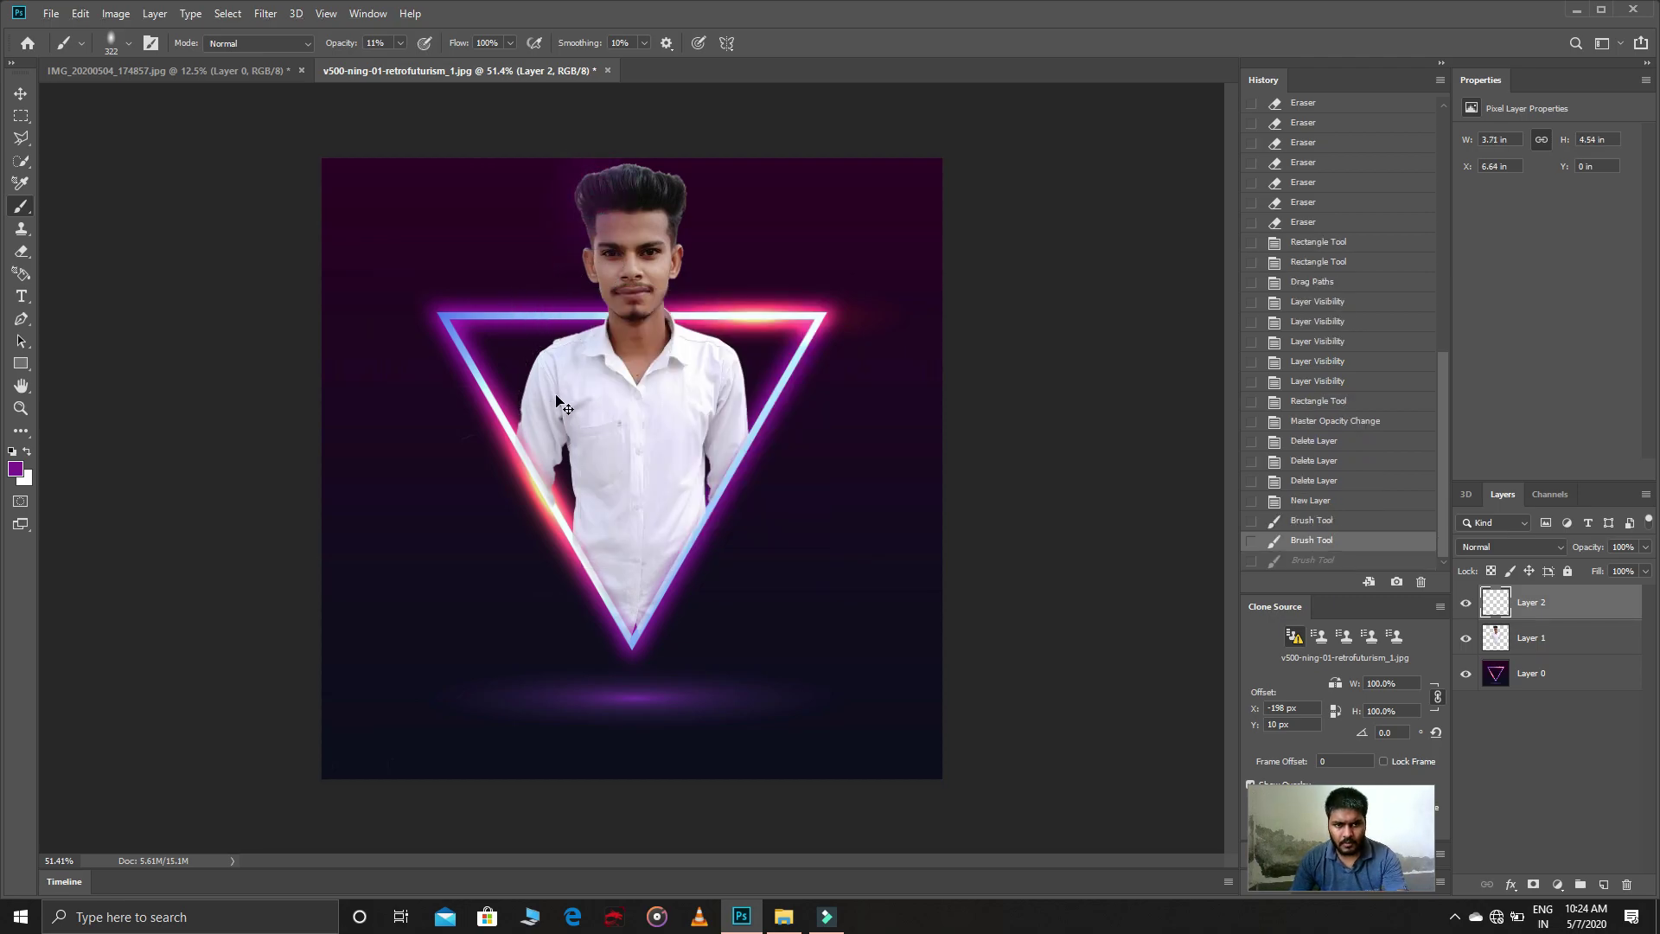
pyautogui.hotkey('ctrl', 'z')
pyautogui.click(583, 191)
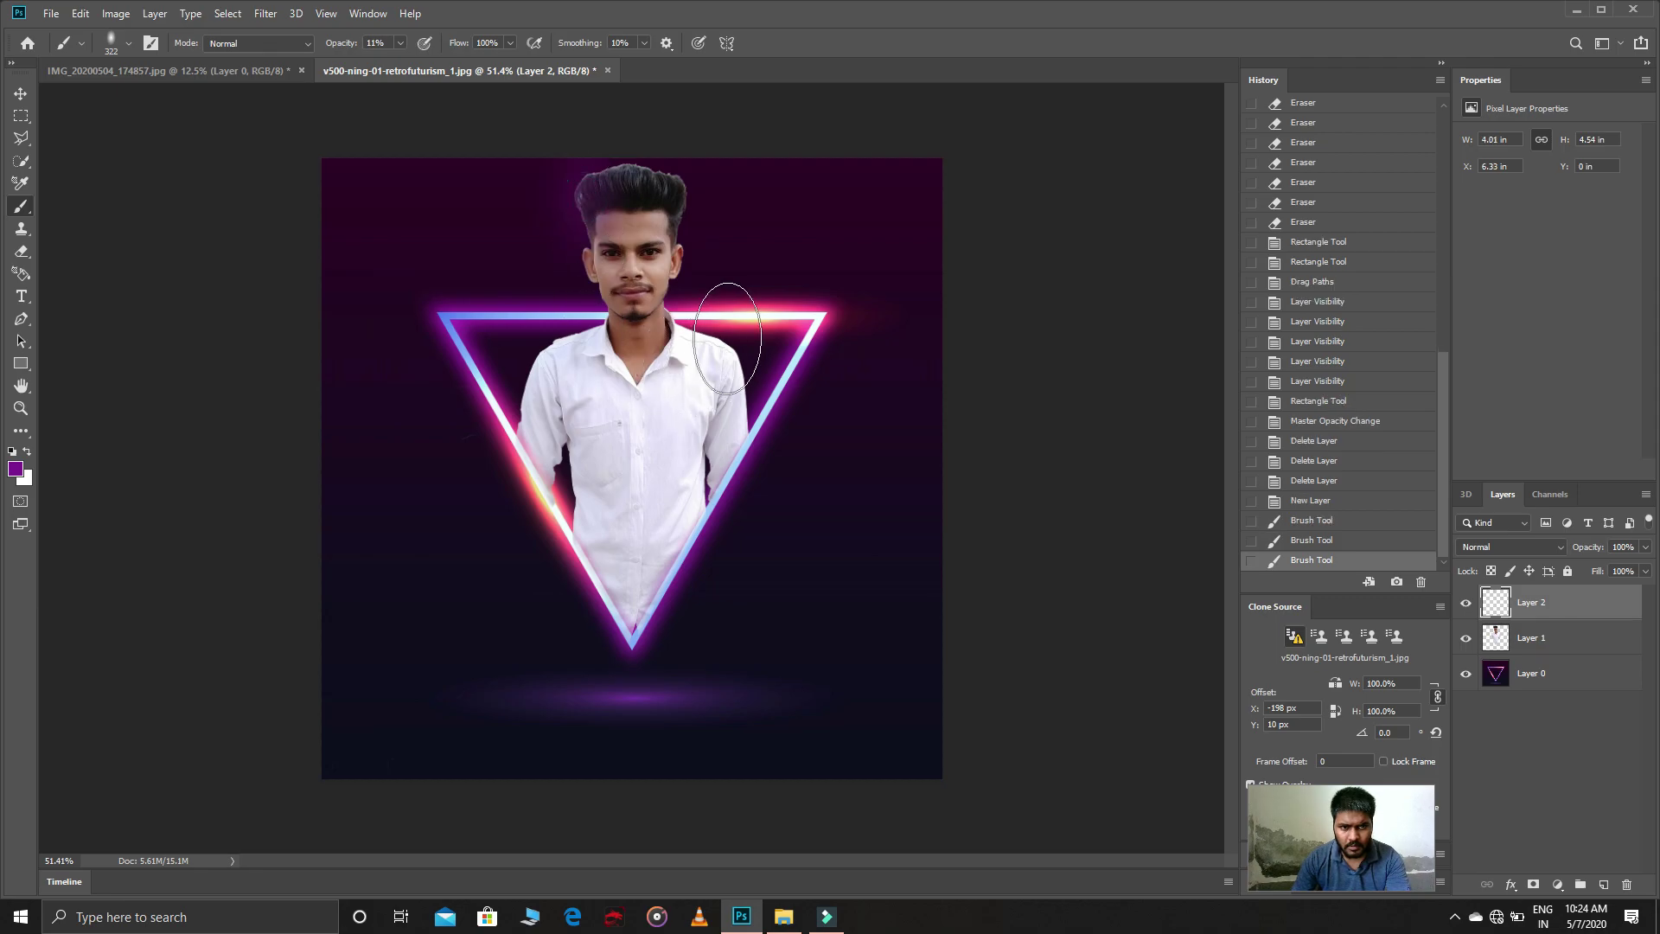
pyautogui.click(718, 335)
# Step: Sample pink, white and light blue from the neon and paint glow on the face and neck
pyautogui.keyDown('alt'); pyautogui.click(710, 314); pyautogui.keyUp('alt')
pyautogui.click(692, 285)
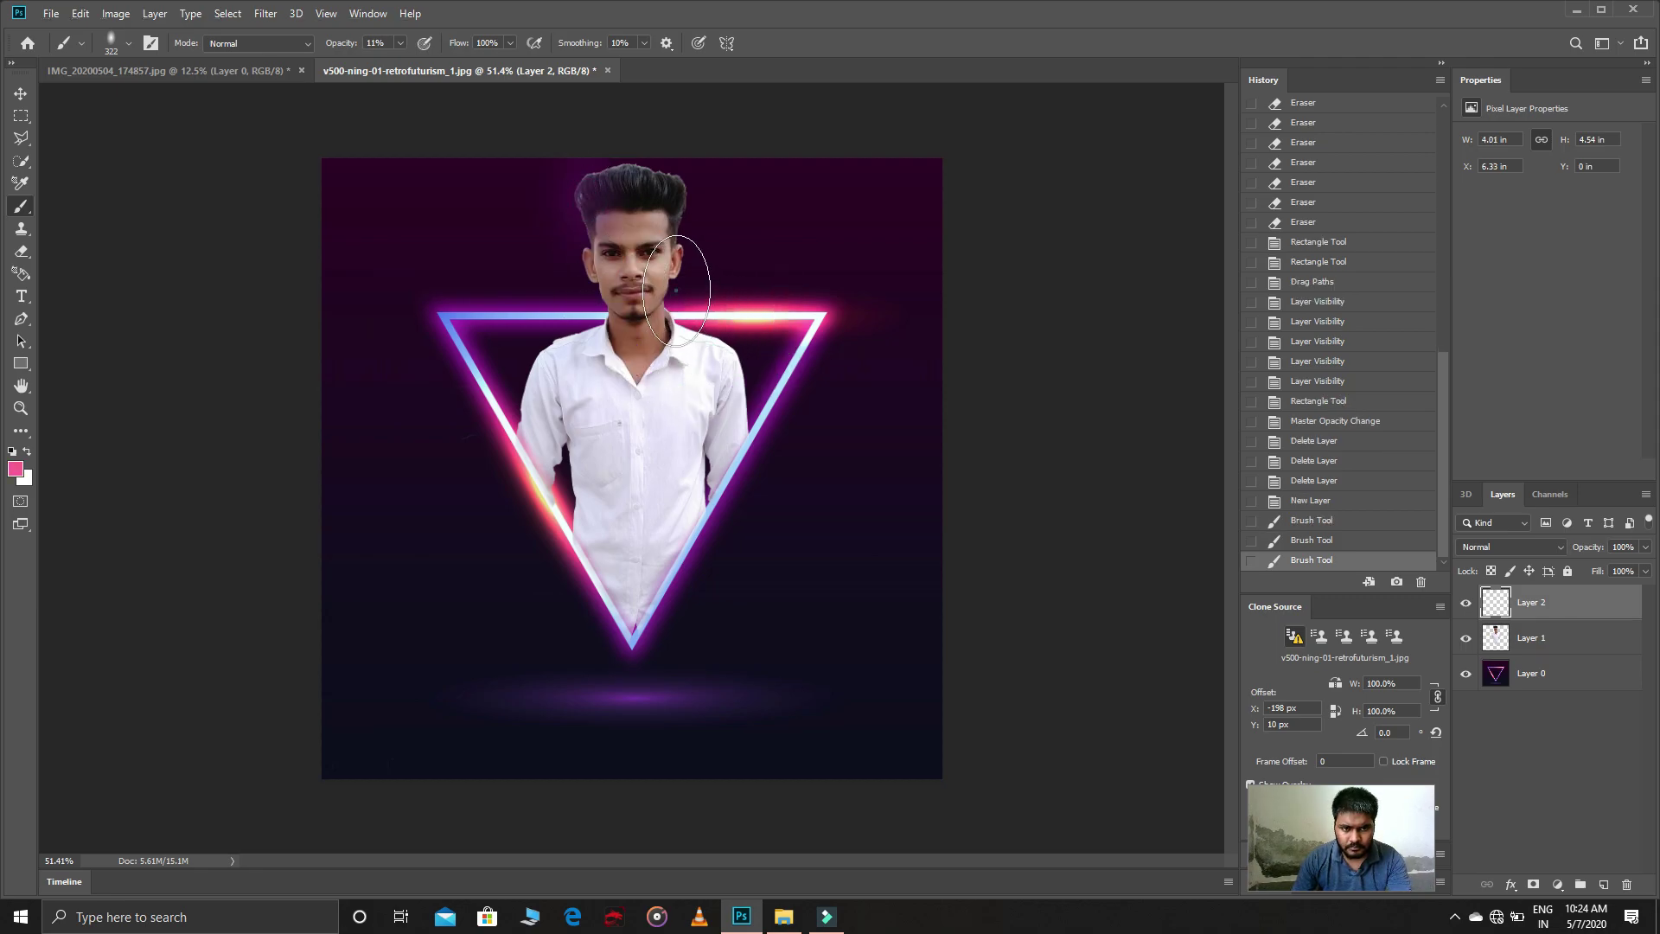
pyautogui.click(671, 259)
pyautogui.click(665, 242)
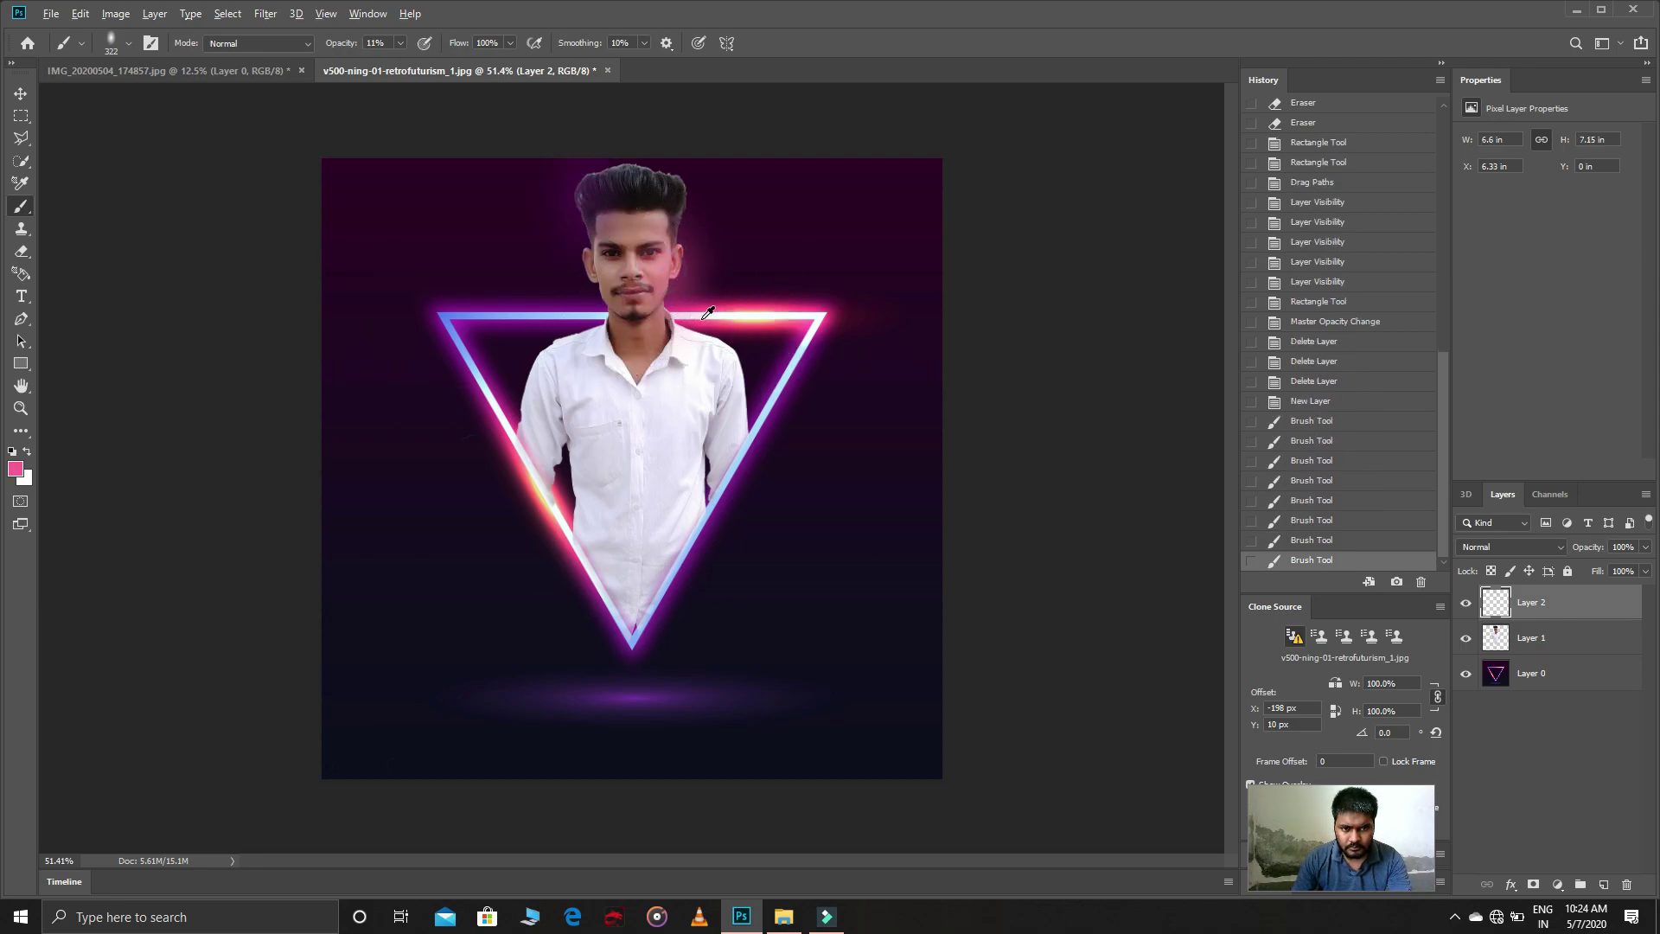
pyautogui.keyDown('alt'); pyautogui.click(744, 309); pyautogui.keyUp('alt')
pyautogui.click(754, 315)
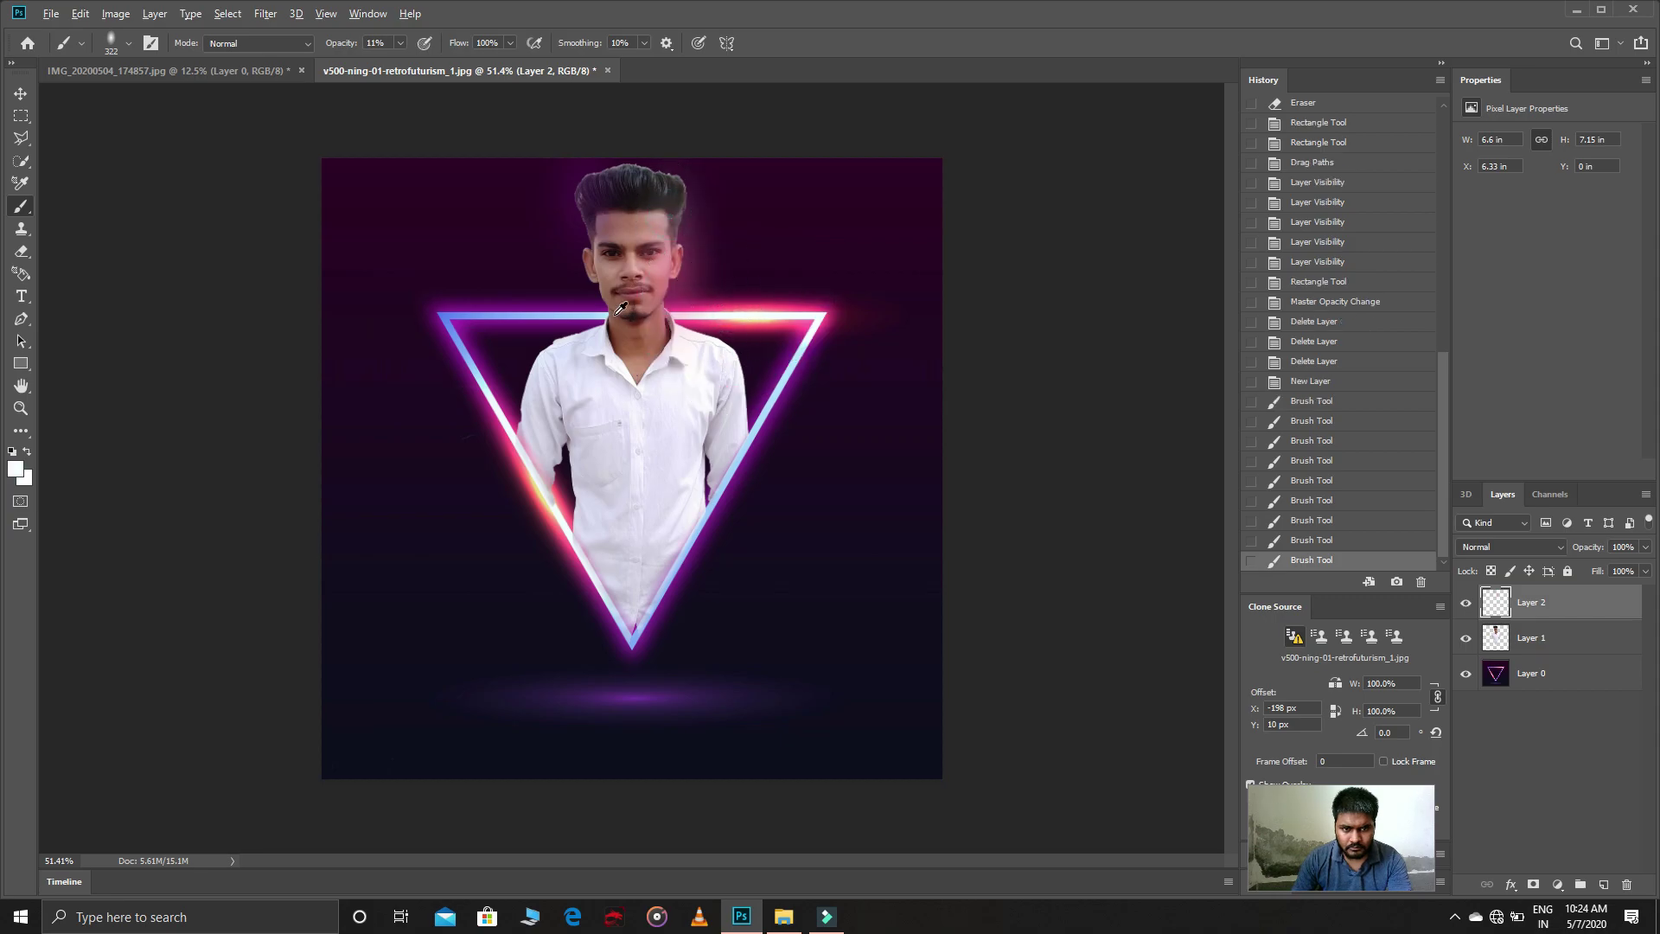
pyautogui.keyDown('alt'); pyautogui.click(560, 315); pyautogui.keyUp('alt')
pyautogui.click(557, 313)
pyautogui.click(557, 313)
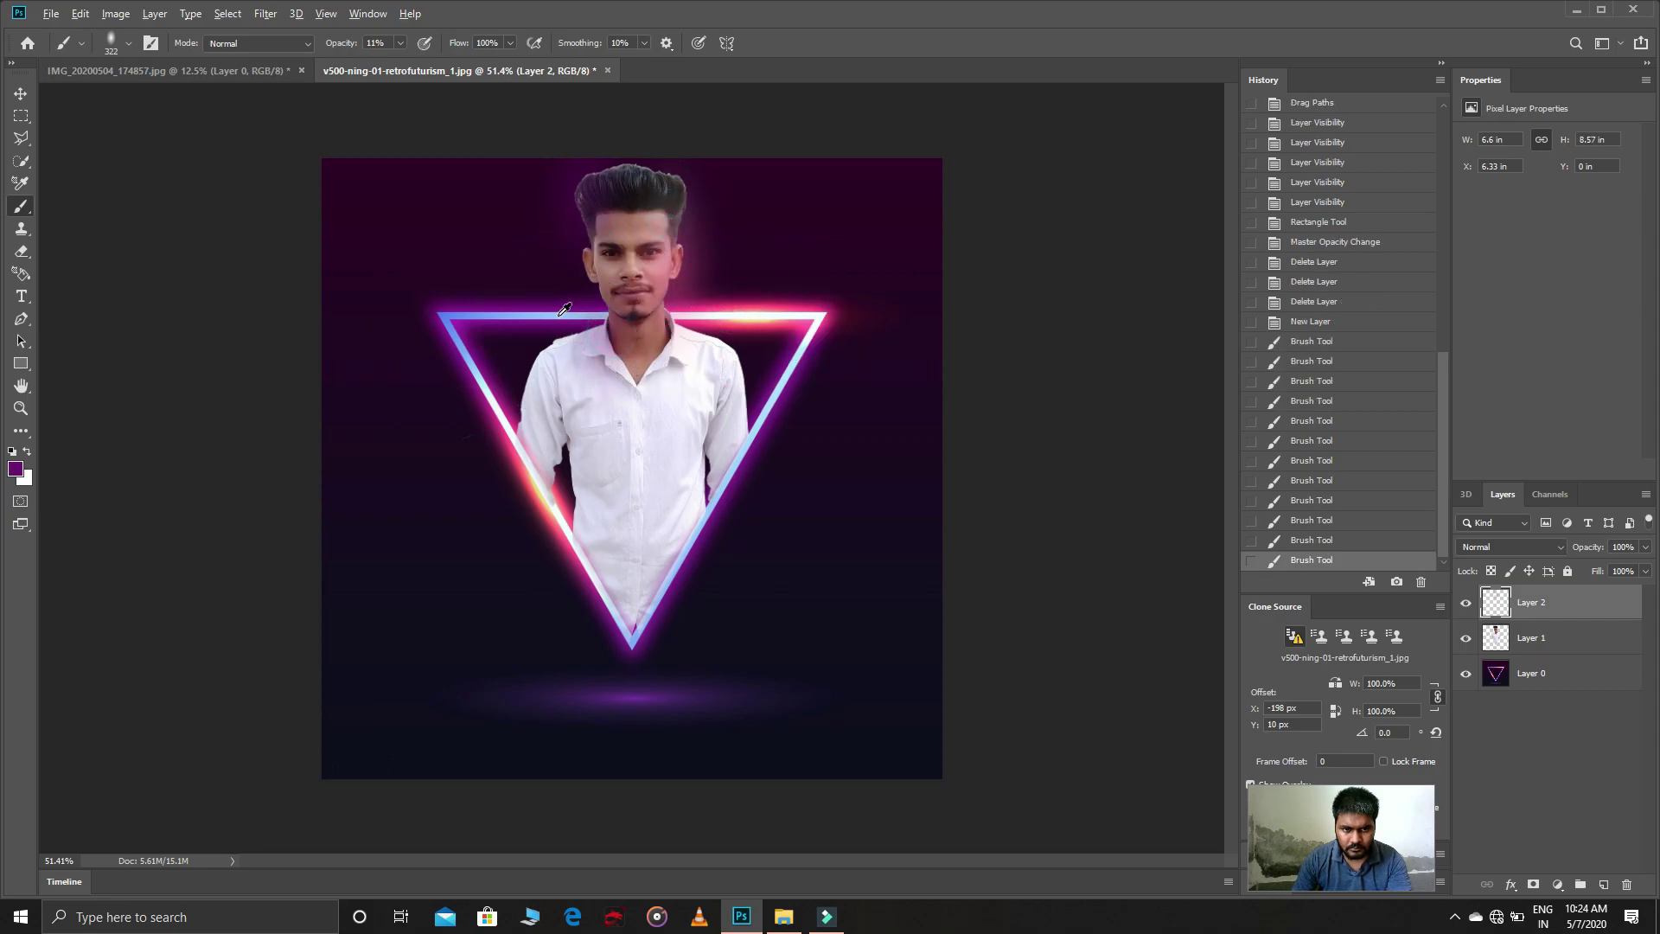
pyautogui.moveTo(638, 328); pyautogui.dragTo(617, 324)
pyautogui.keyDown('alt'); pyautogui.click(741, 321); pyautogui.keyUp('alt')
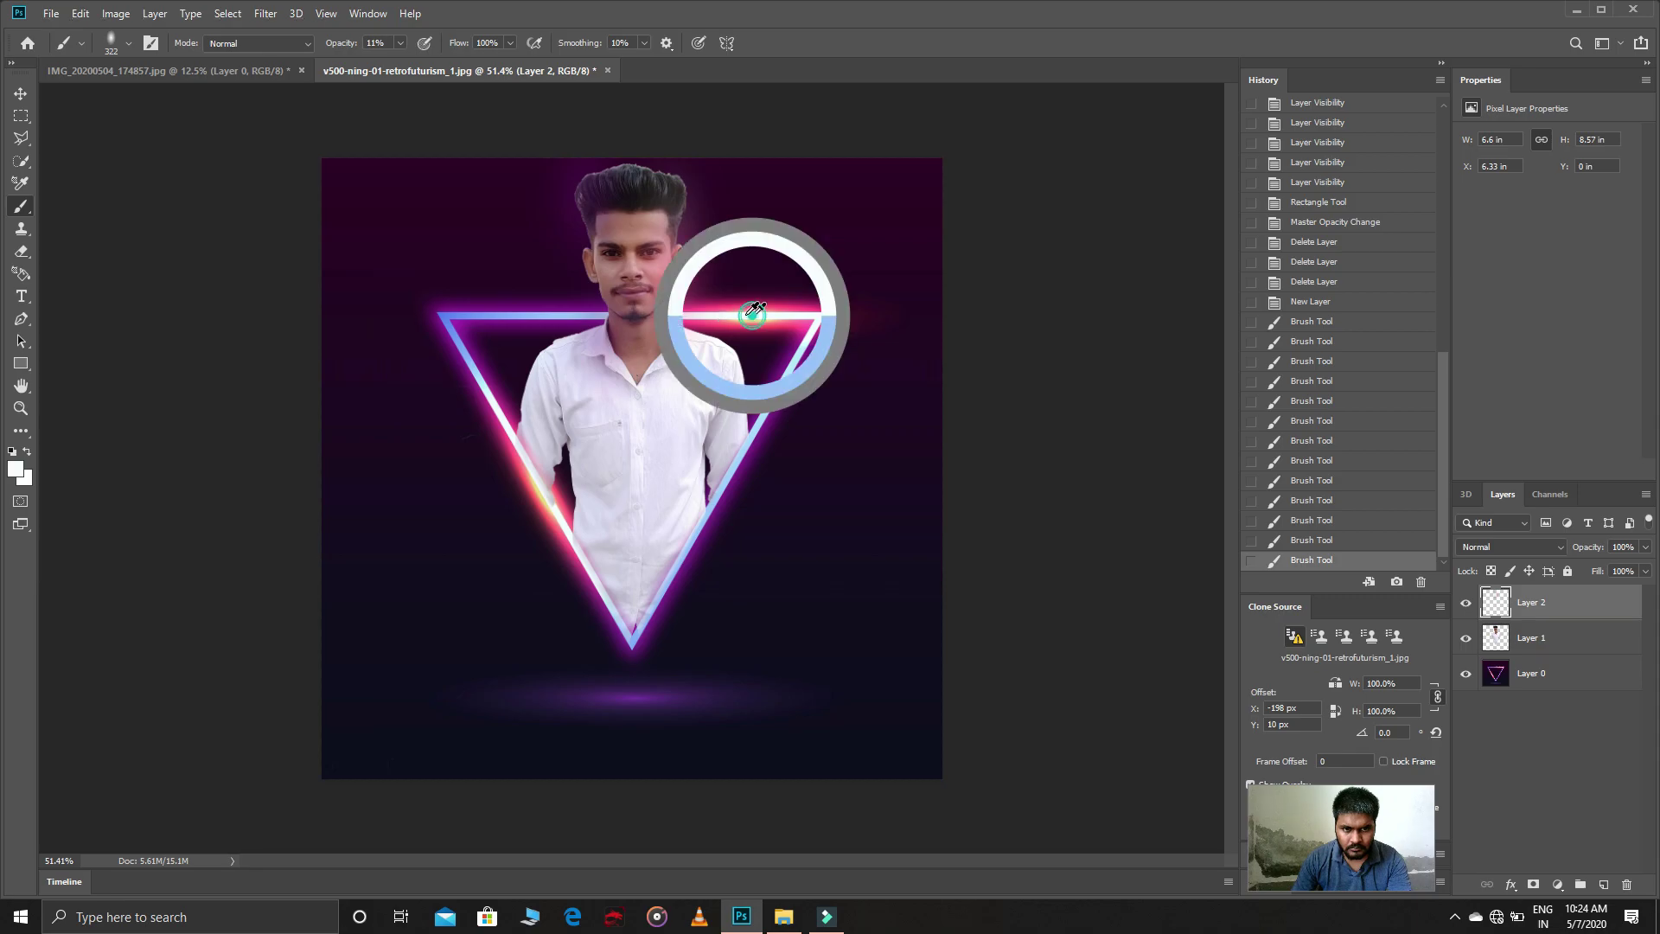
# Step: Paint purple, pink-red and dark purple glow over the face
pyautogui.keyDown('alt'); pyautogui.click(532, 306); pyautogui.keyUp('alt')
pyautogui.moveTo(599, 271); pyautogui.dragTo(589, 259)
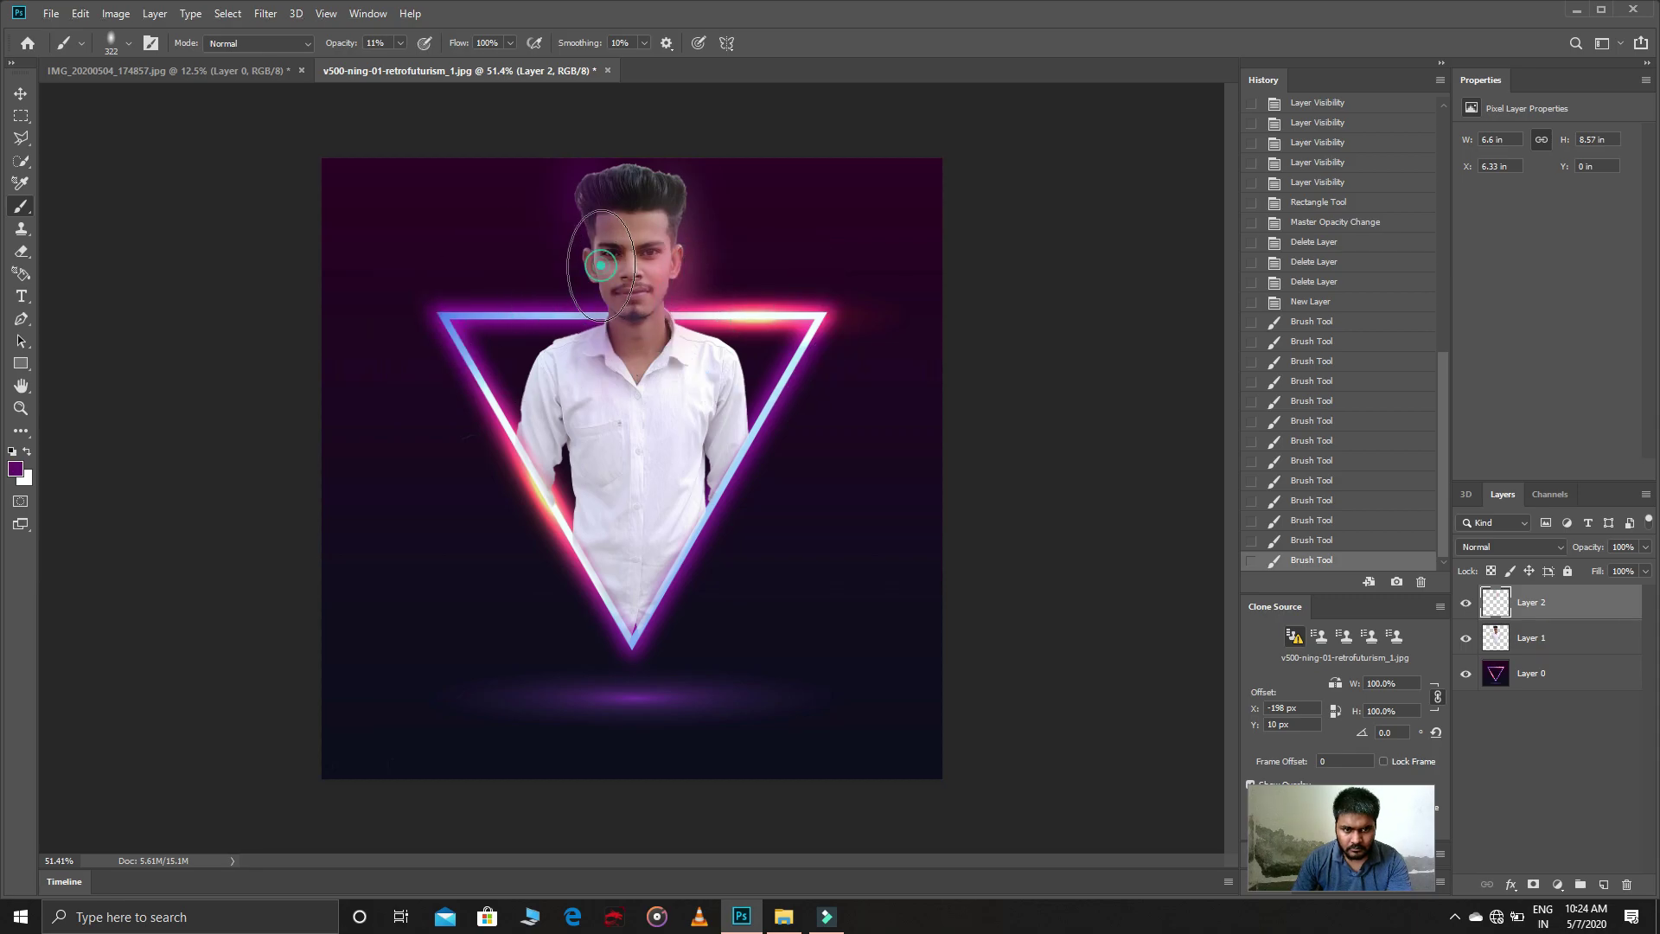
pyautogui.click(604, 263)
pyautogui.keyDown('alt'); pyautogui.click(741, 300); pyautogui.keyUp('alt')
pyautogui.click(648, 225)
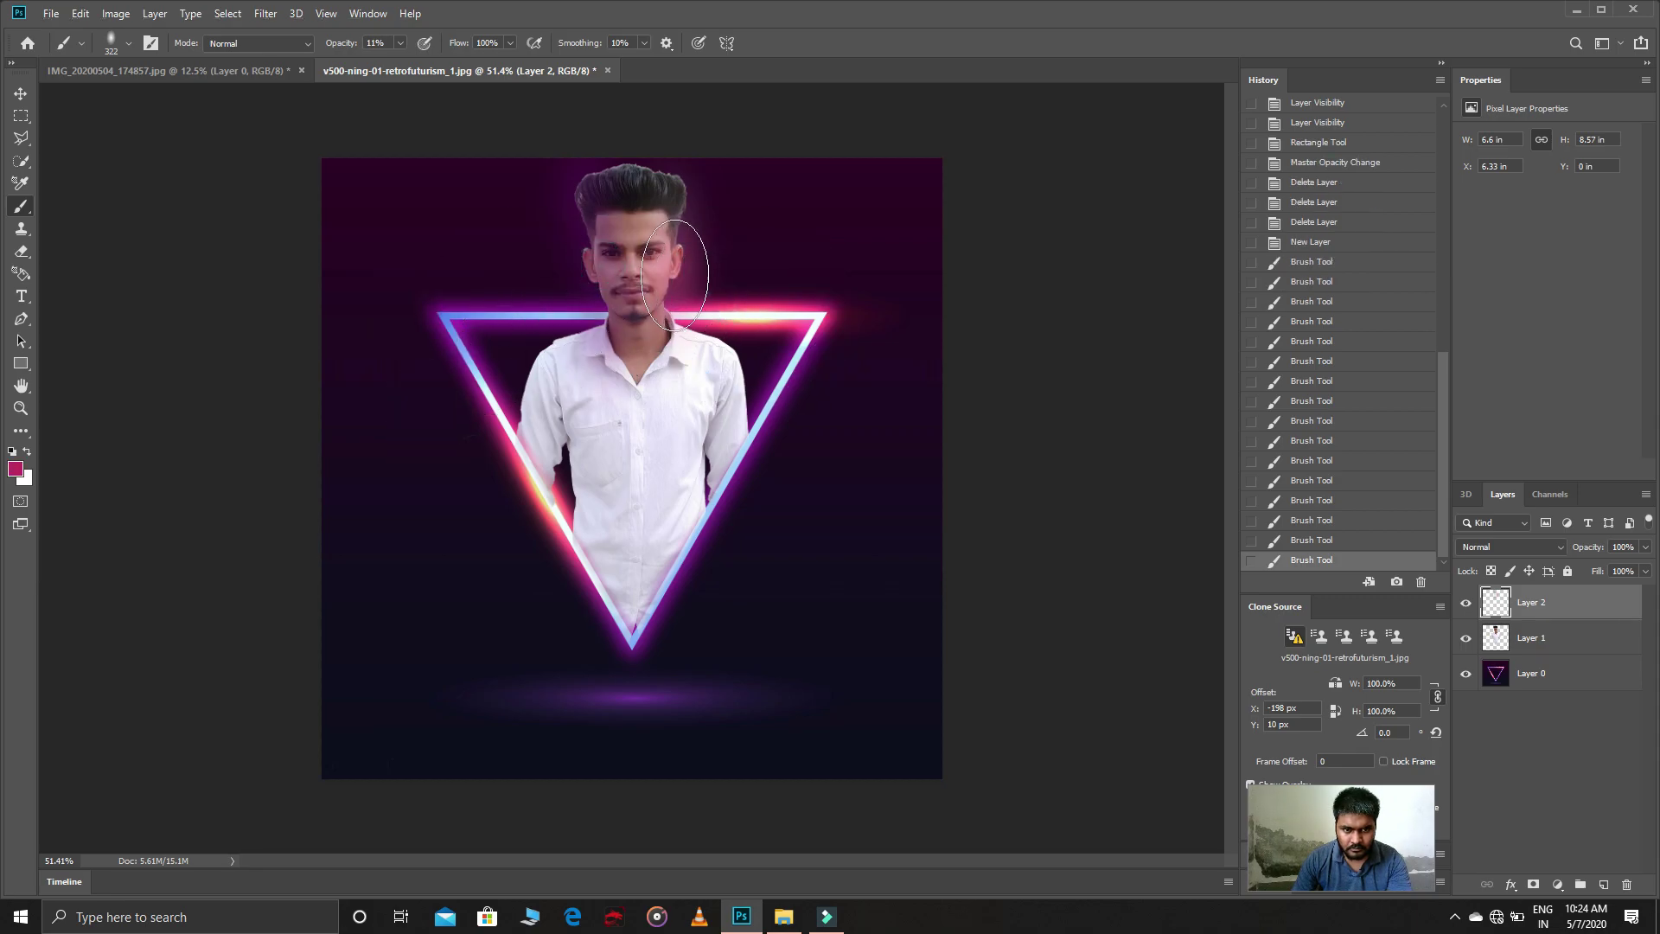
pyautogui.click(664, 270)
pyautogui.keyDown('alt'); pyautogui.click(563, 303); pyautogui.keyUp('alt')
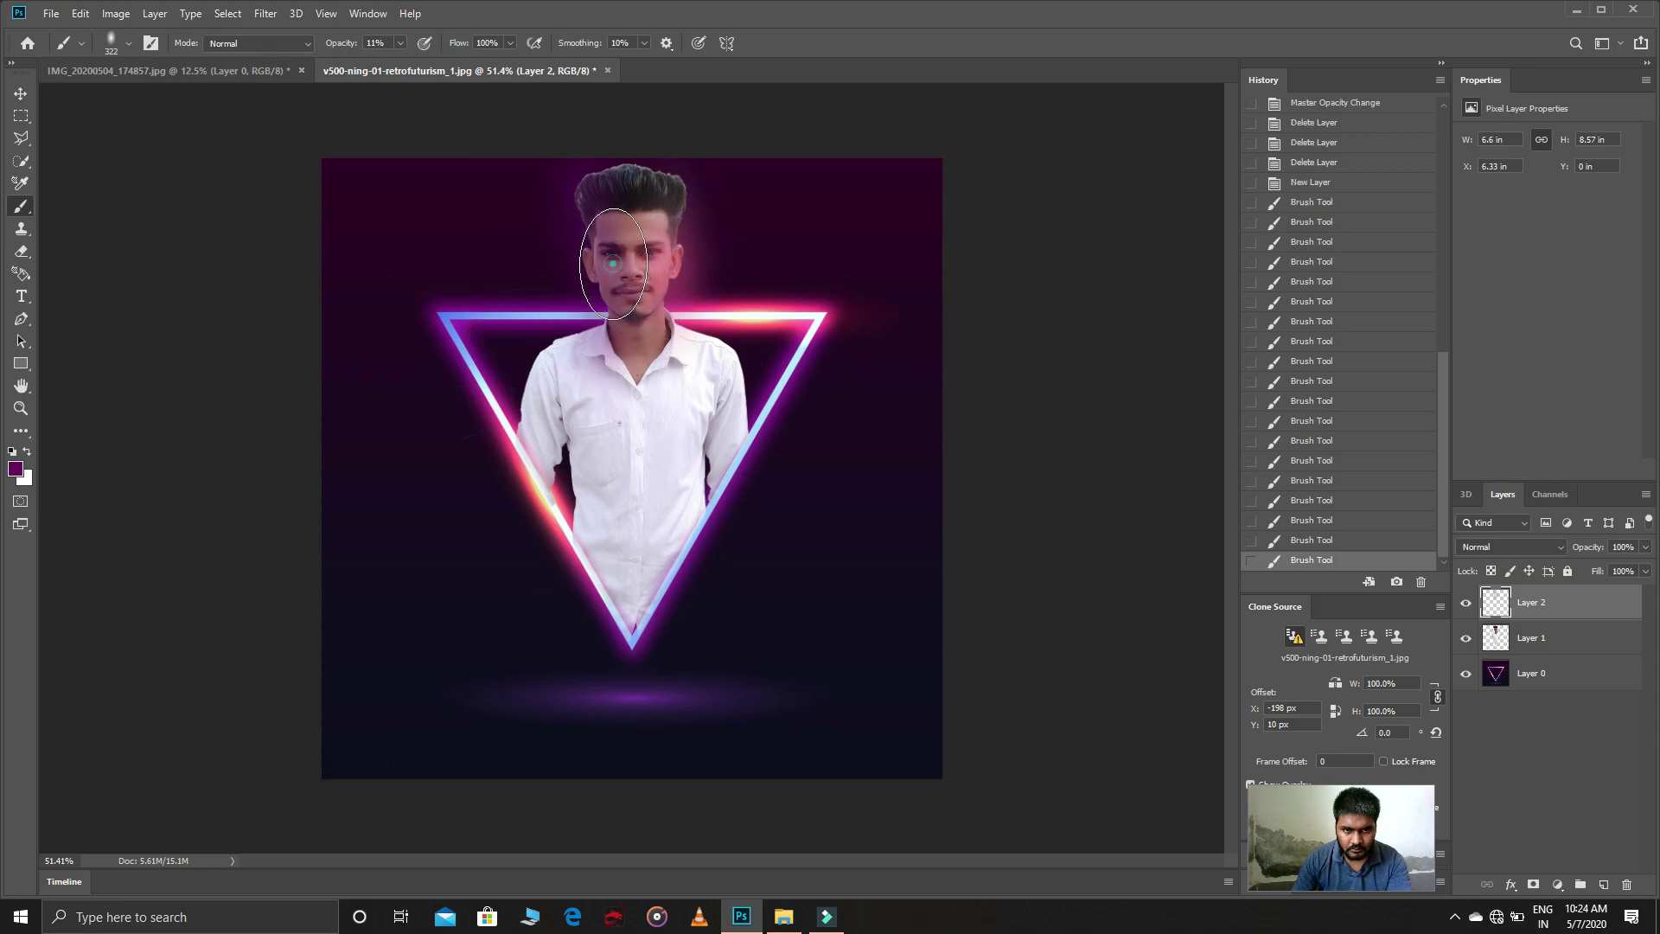
pyautogui.click(612, 262)
pyautogui.click(614, 272)
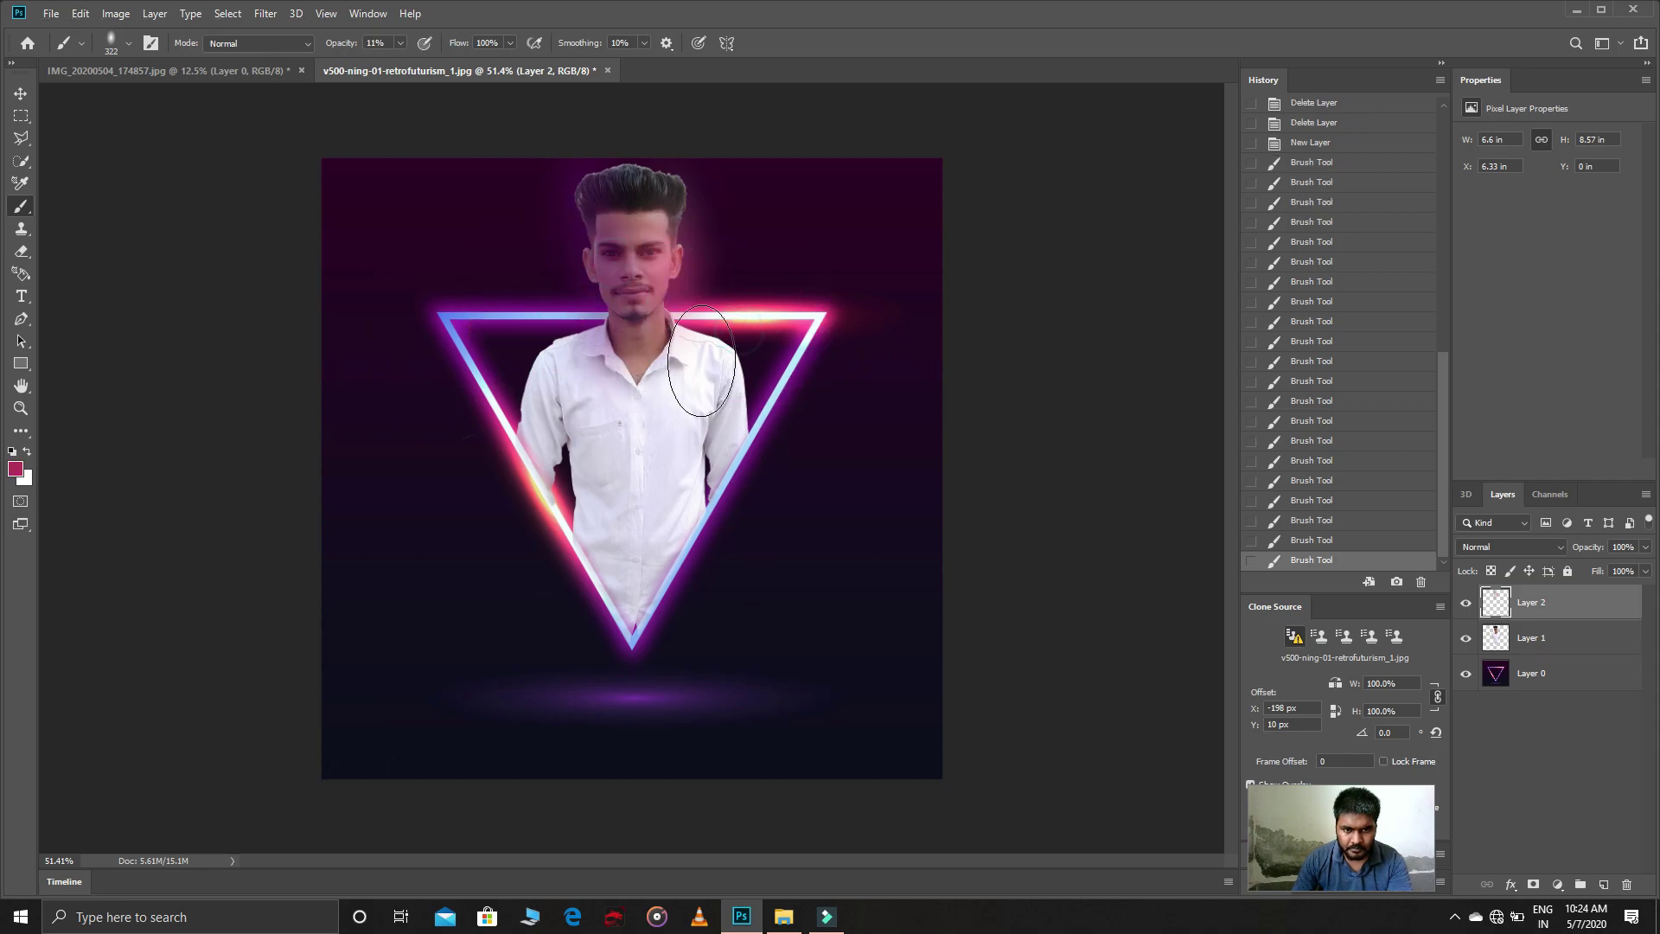
# Step: Tint the shirt's right and lower edges lavender-purple and lighten its left edge with white
pyautogui.click(701, 361)
pyautogui.click(709, 406)
pyautogui.click(722, 449)
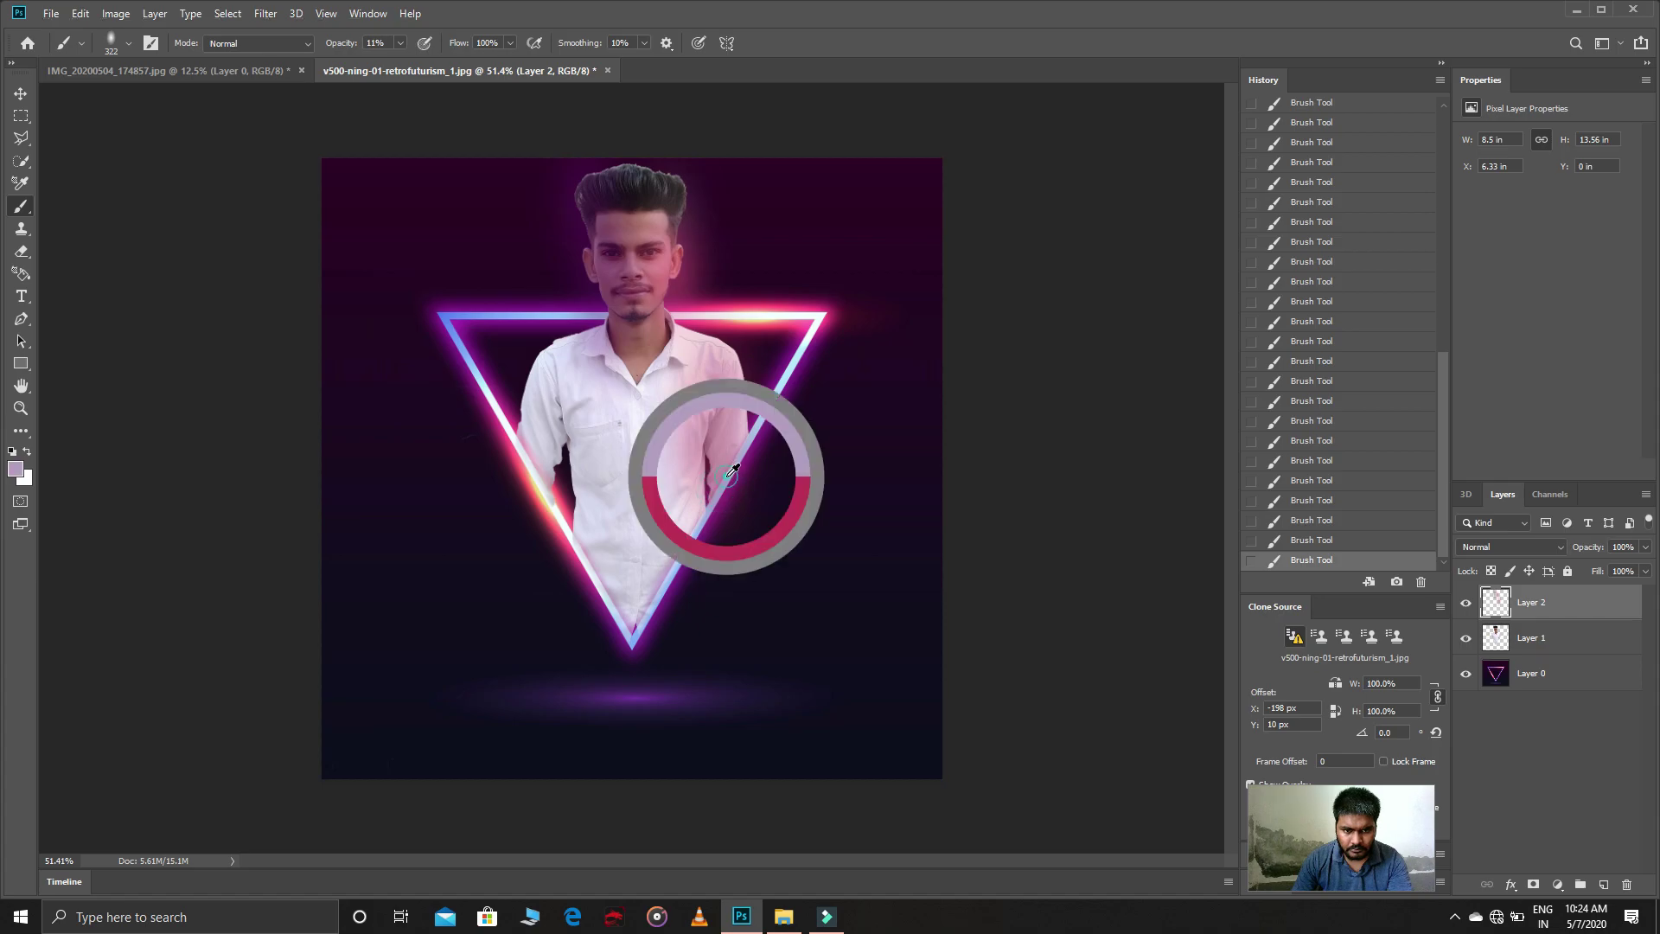
pyautogui.click(692, 529)
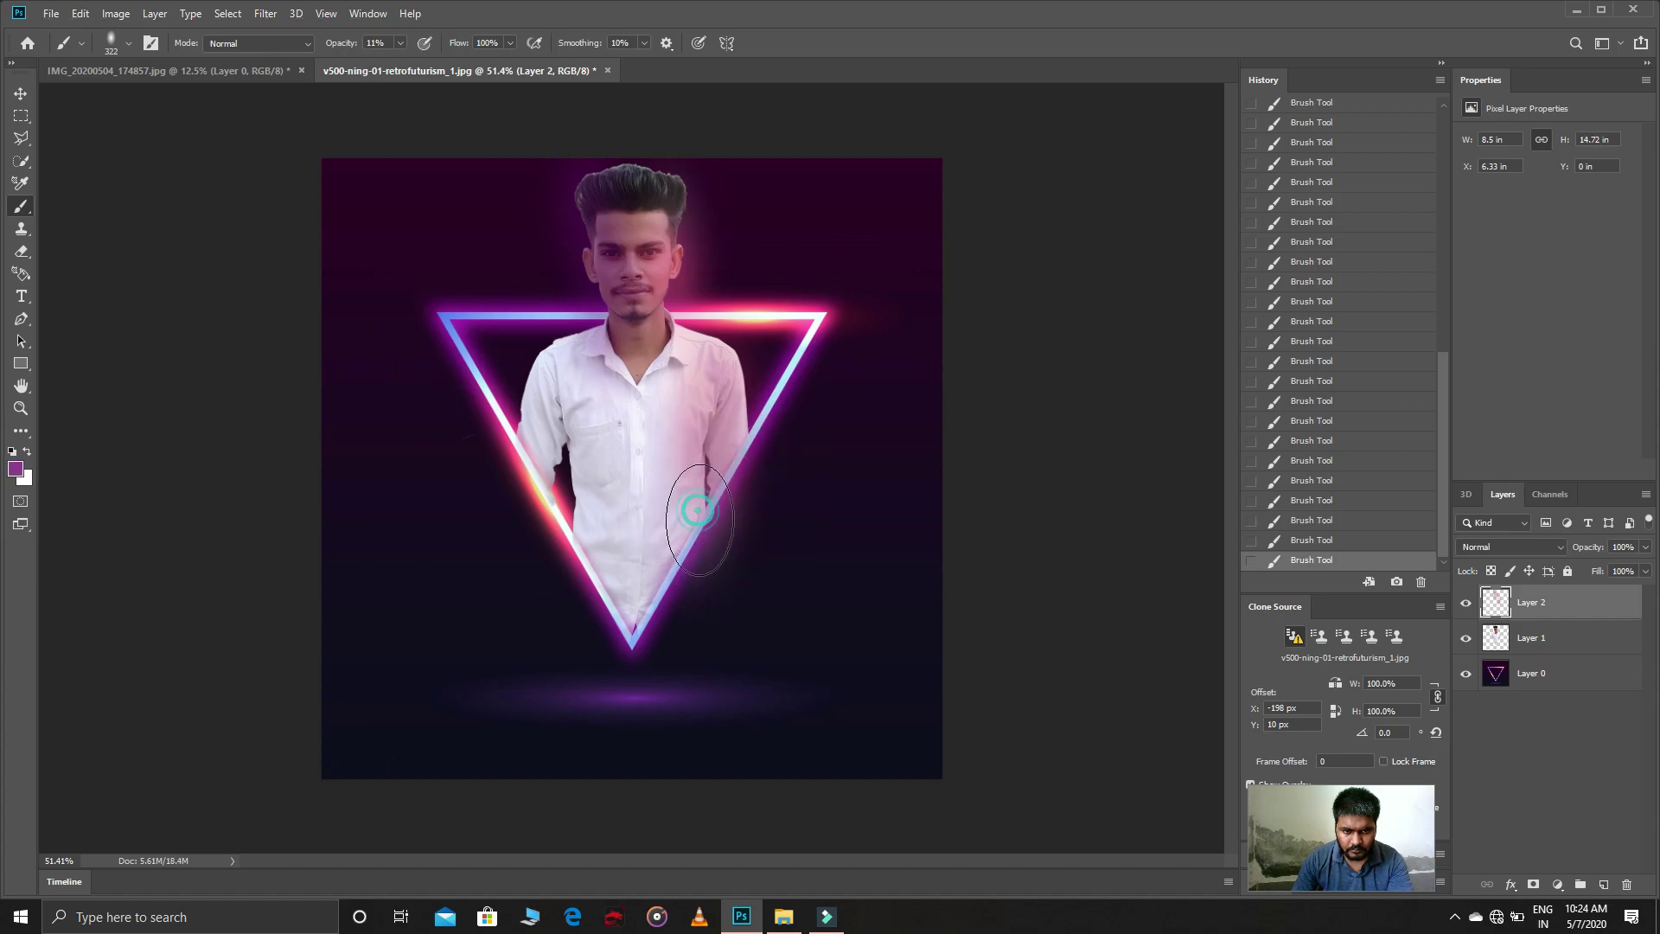
pyautogui.click(671, 601)
pyautogui.keyDown('alt'); pyautogui.click(701, 559); pyautogui.keyUp('alt')
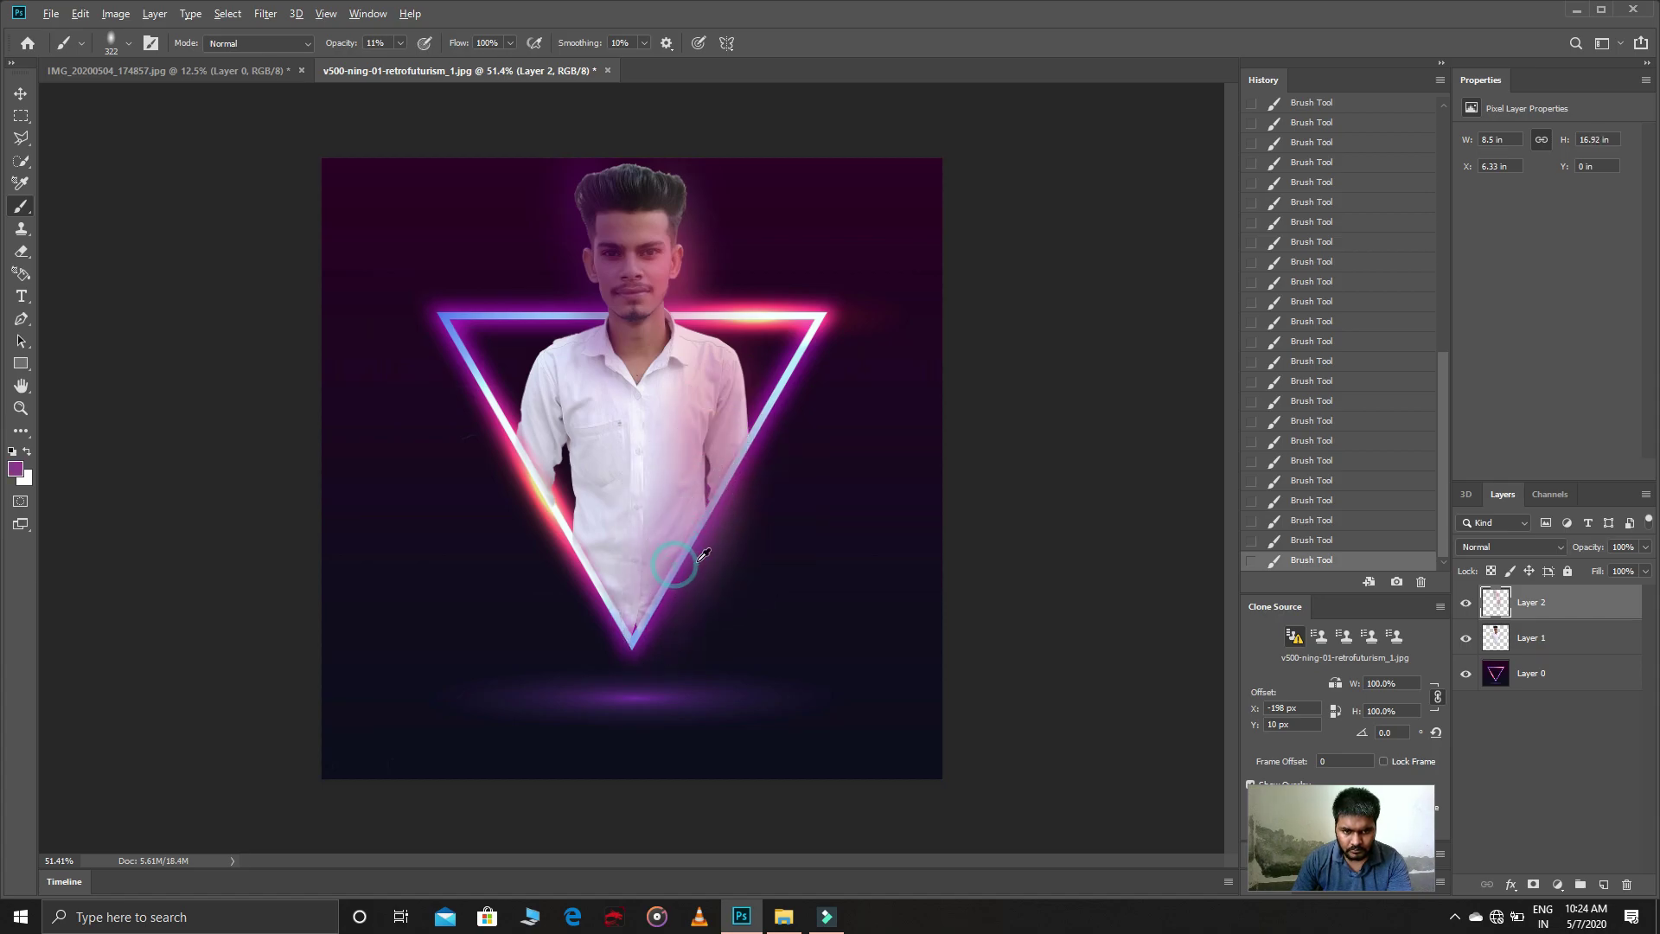
pyautogui.keyDown('alt'); pyautogui.click(520, 435); pyautogui.keyUp('alt')
pyautogui.click(591, 451)
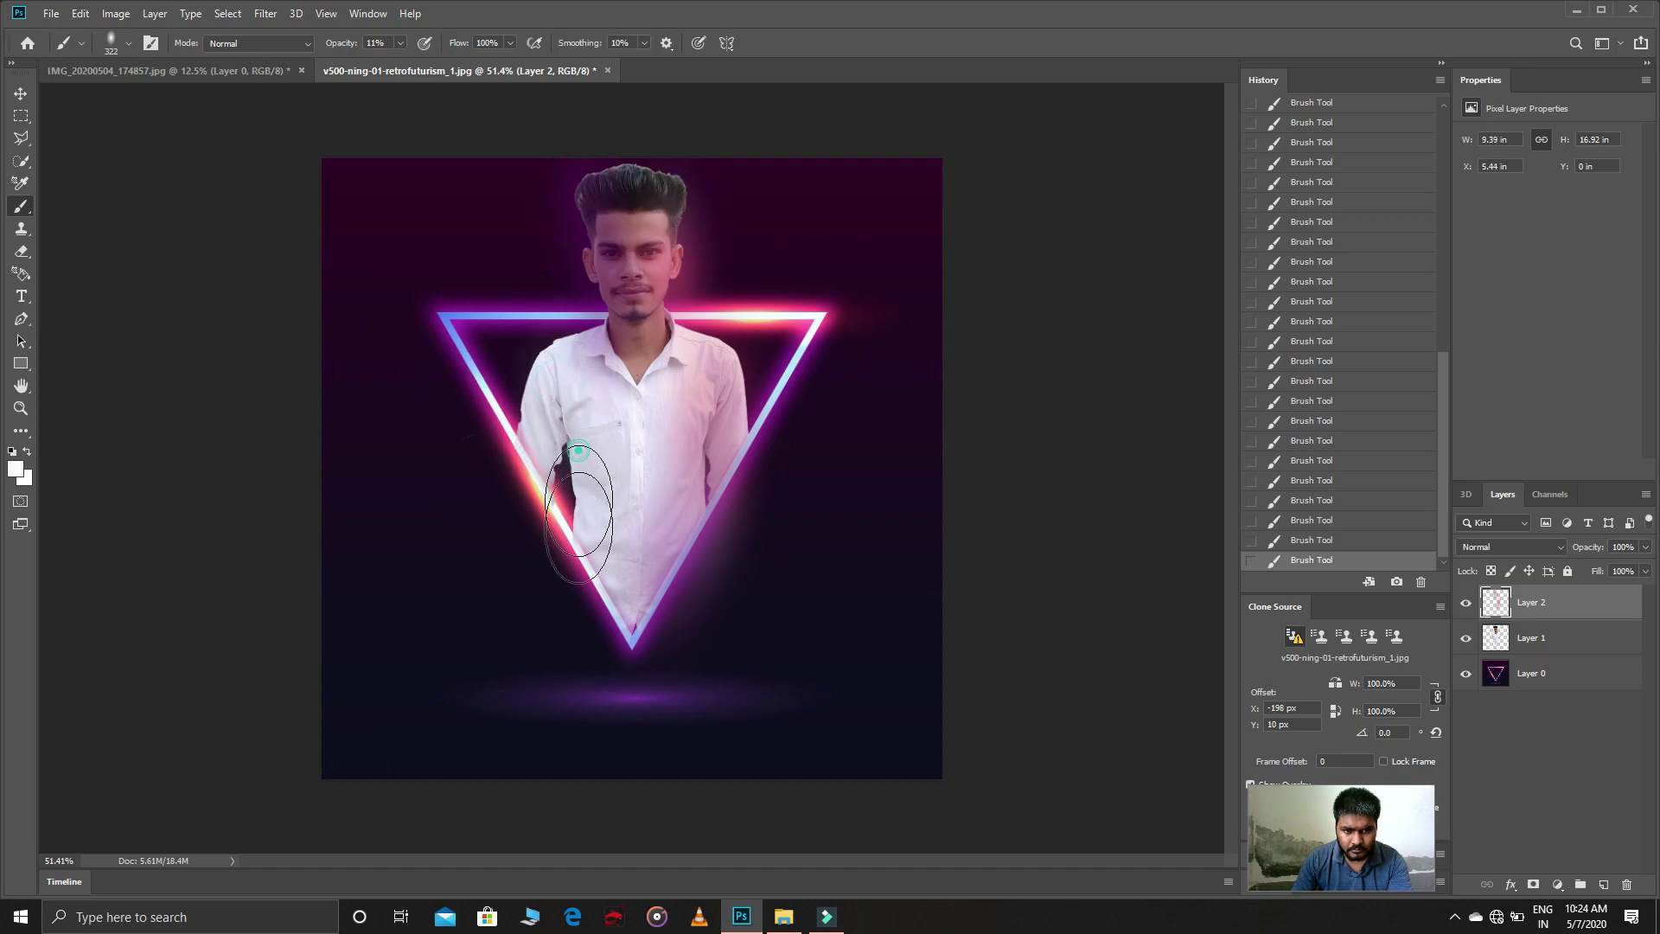
# Step: Brush white glow over the left shoulder, dark purple along the shirt, and sample maroon and magenta
pyautogui.keyDown('alt'); pyautogui.click(530, 493); pyautogui.keyUp('alt')
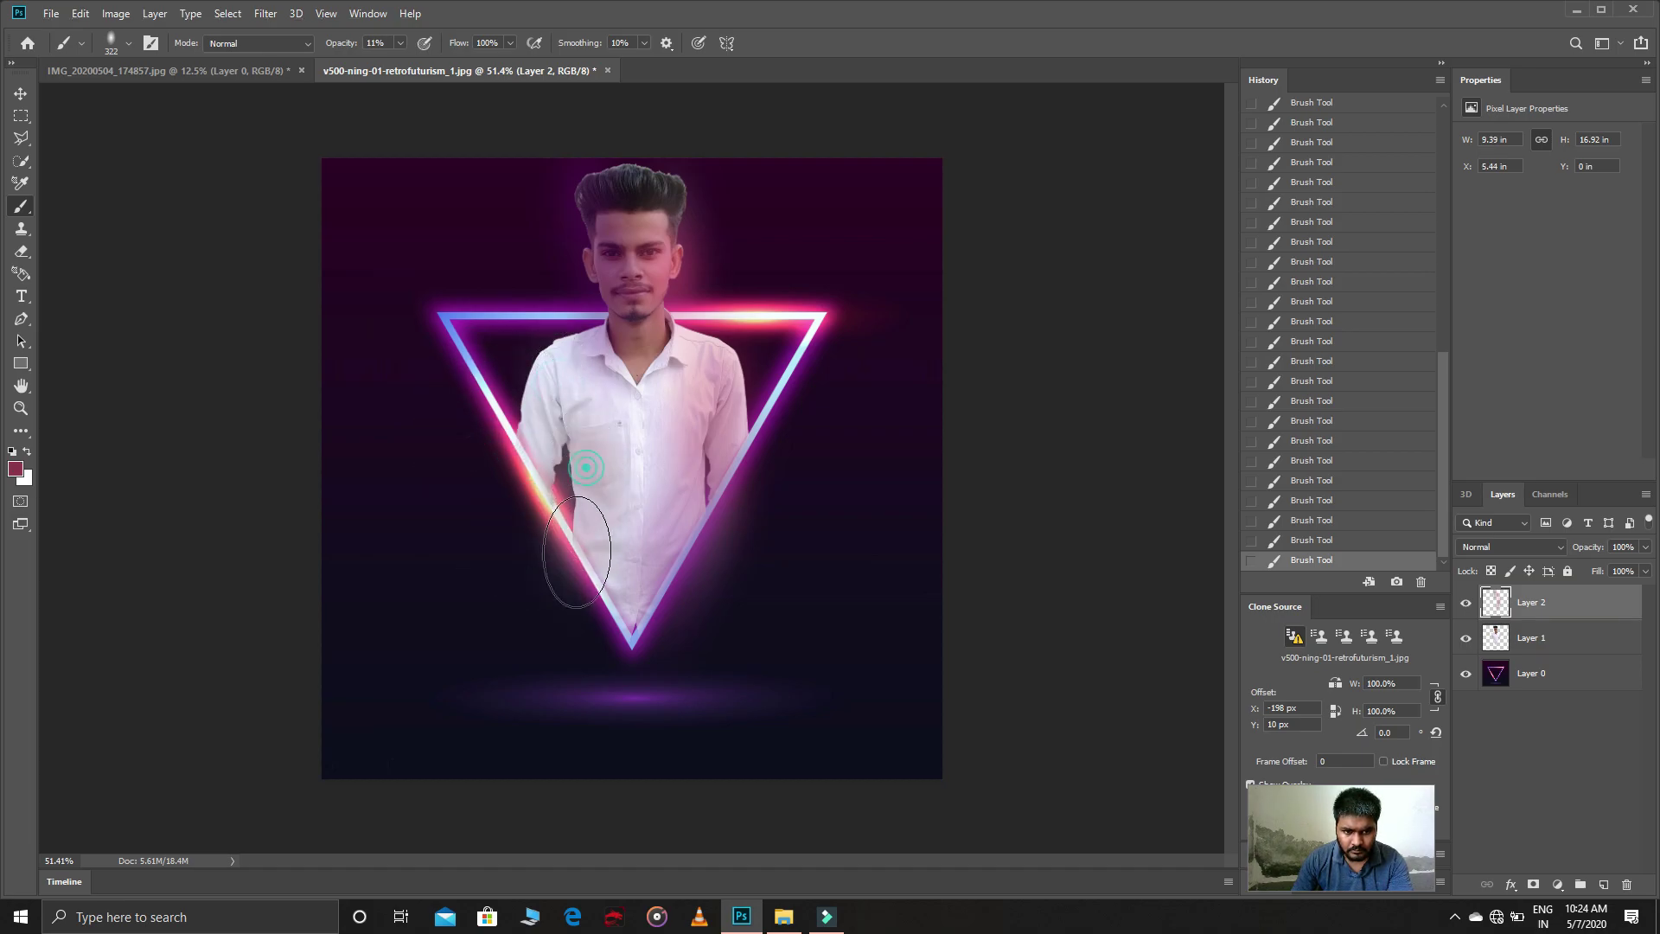
pyautogui.keyDown('alt'); pyautogui.click(538, 458); pyautogui.keyUp('alt')
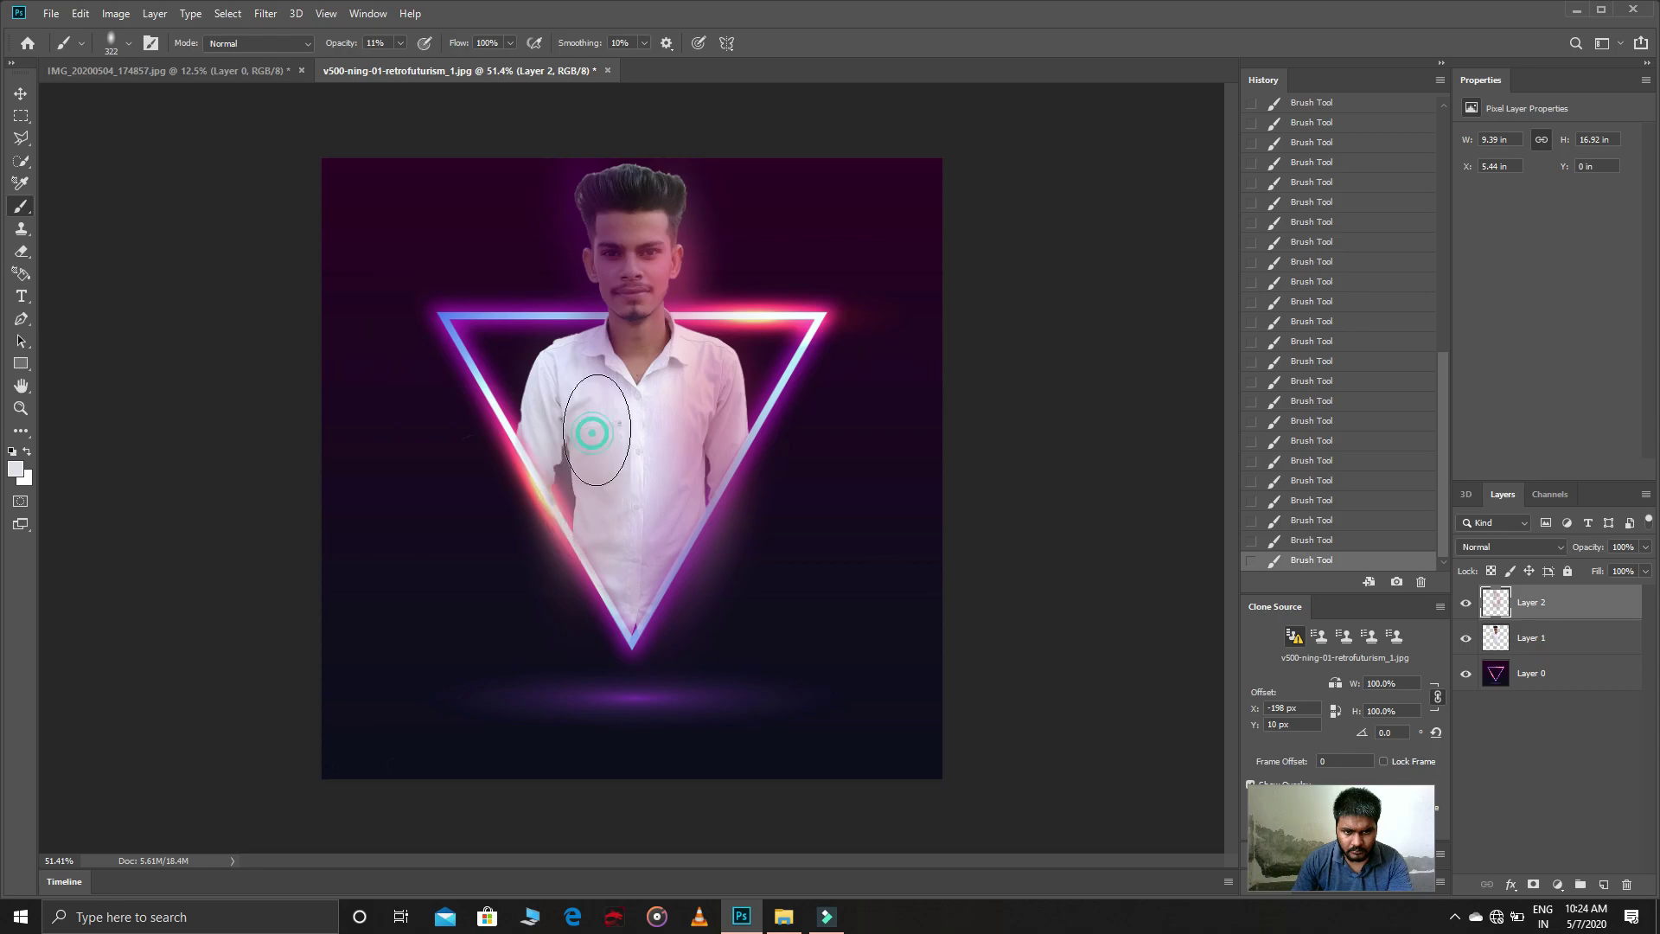
pyautogui.moveTo(488, 370)
pyautogui.mouseDown()
pyautogui.moveTo(527, 363)
pyautogui.moveTo(563, 449)
pyautogui.mouseUp()
pyautogui.keyDown('alt'); pyautogui.click(556, 360); pyautogui.keyUp('alt')
pyautogui.keyDown('alt'); pyautogui.click(574, 367); pyautogui.keyUp('alt')
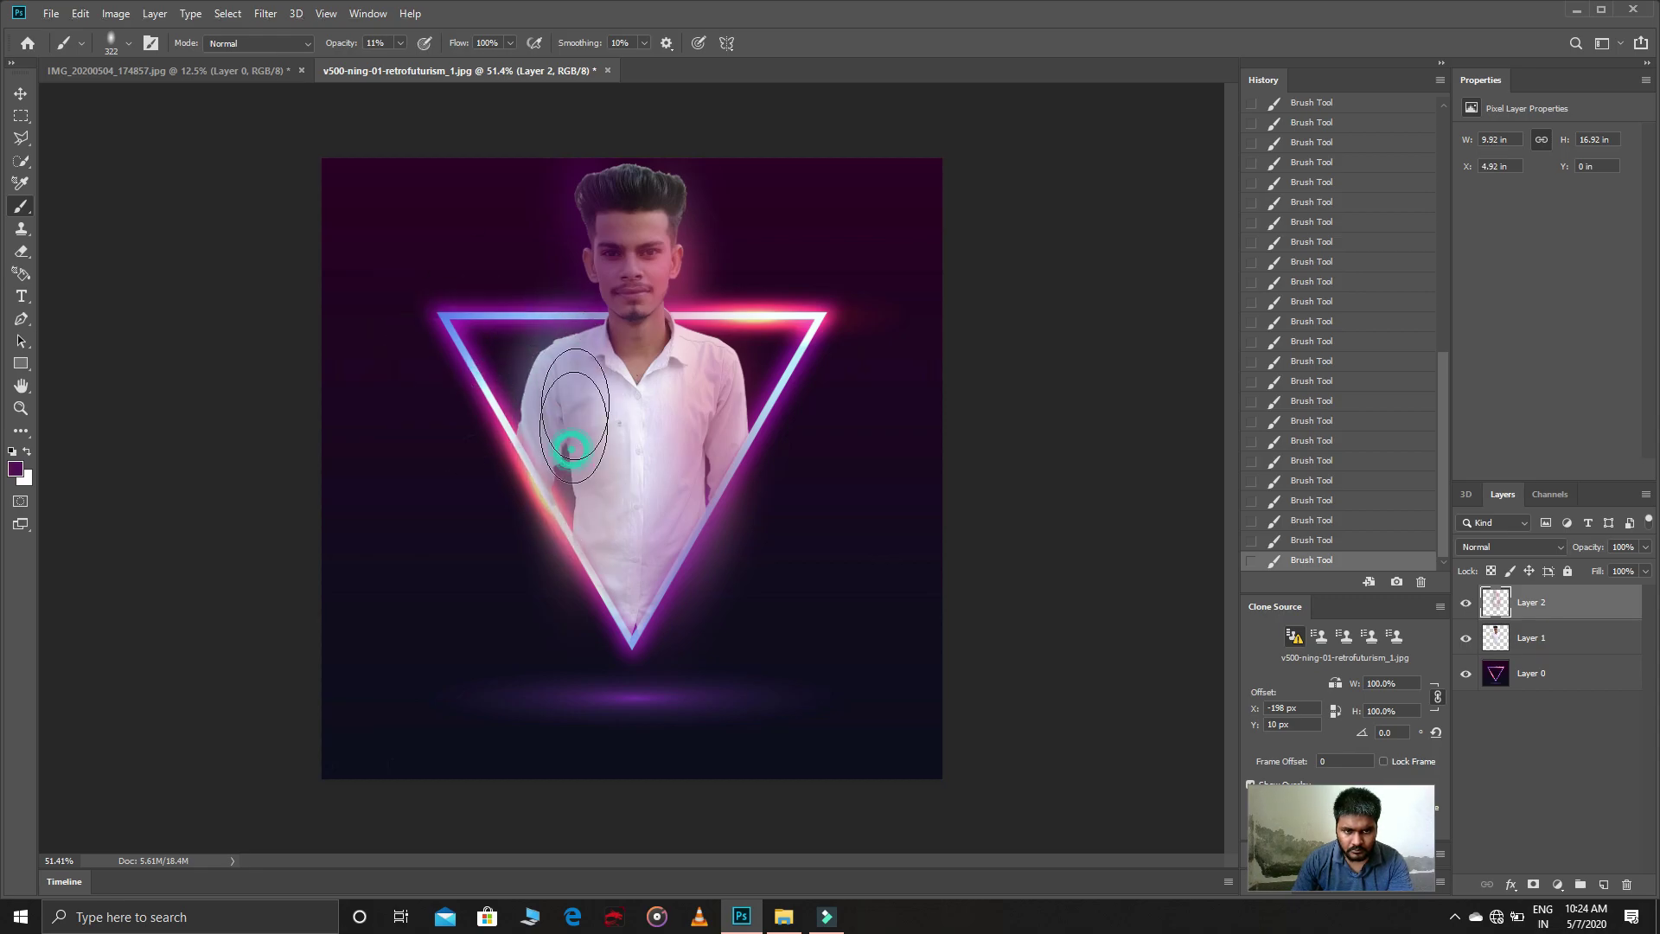
pyautogui.moveTo(728, 332); pyautogui.dragTo(637, 426)
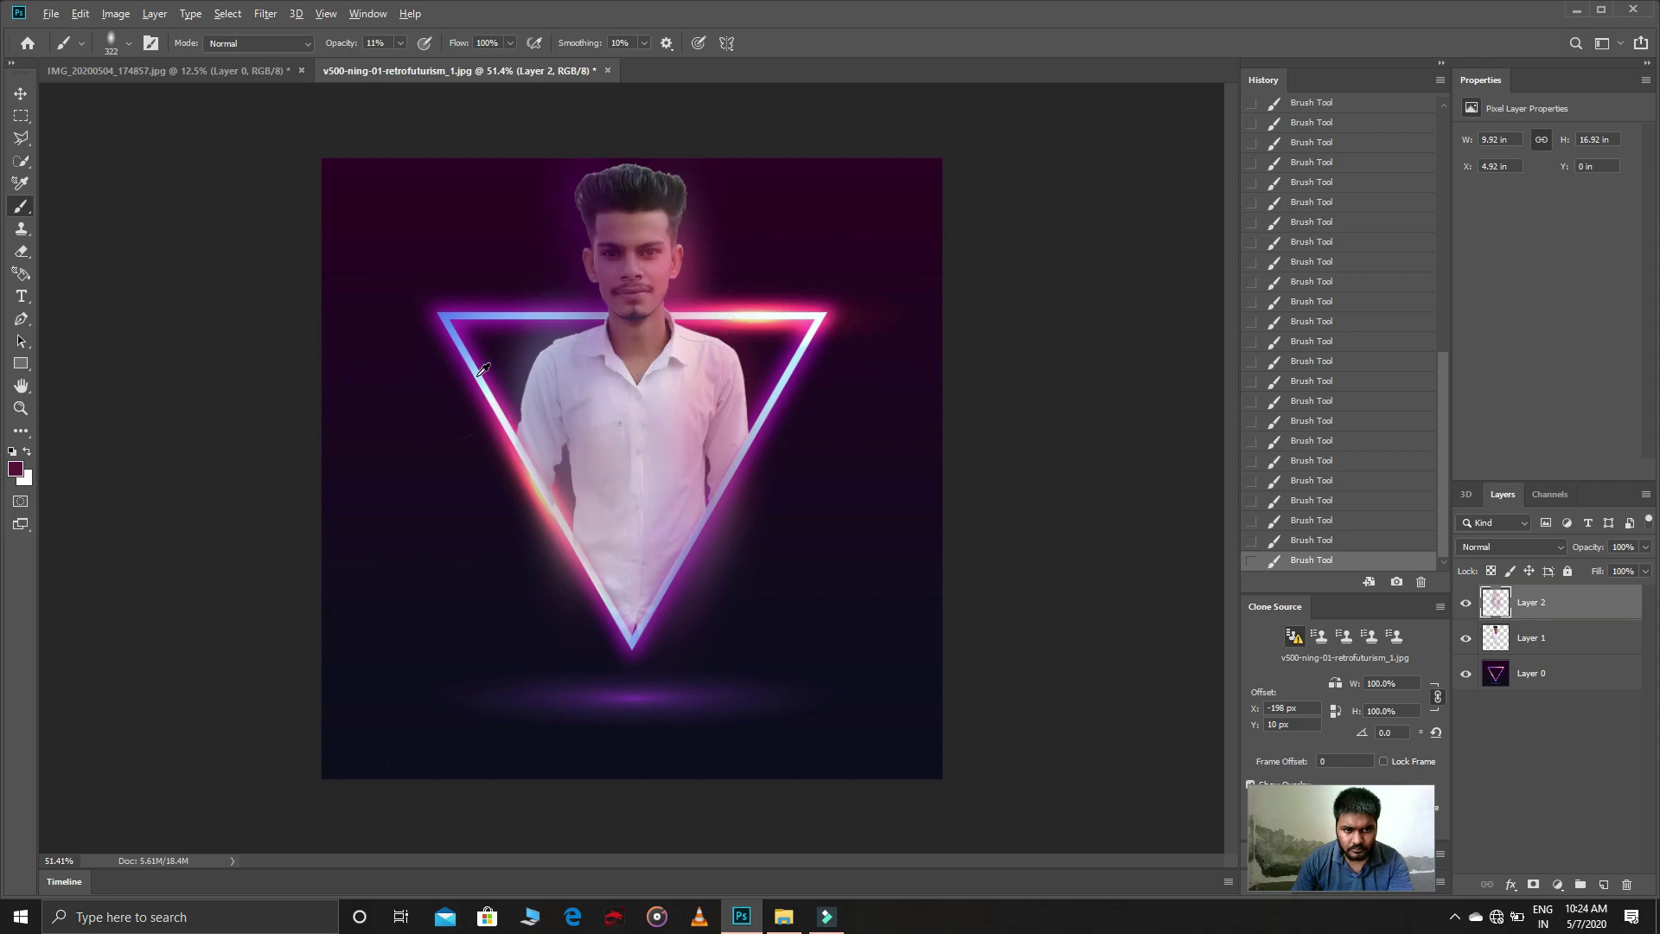
pyautogui.keyDown('alt'); pyautogui.click(609, 255); pyautogui.keyUp('alt')
pyautogui.click(1511, 546)
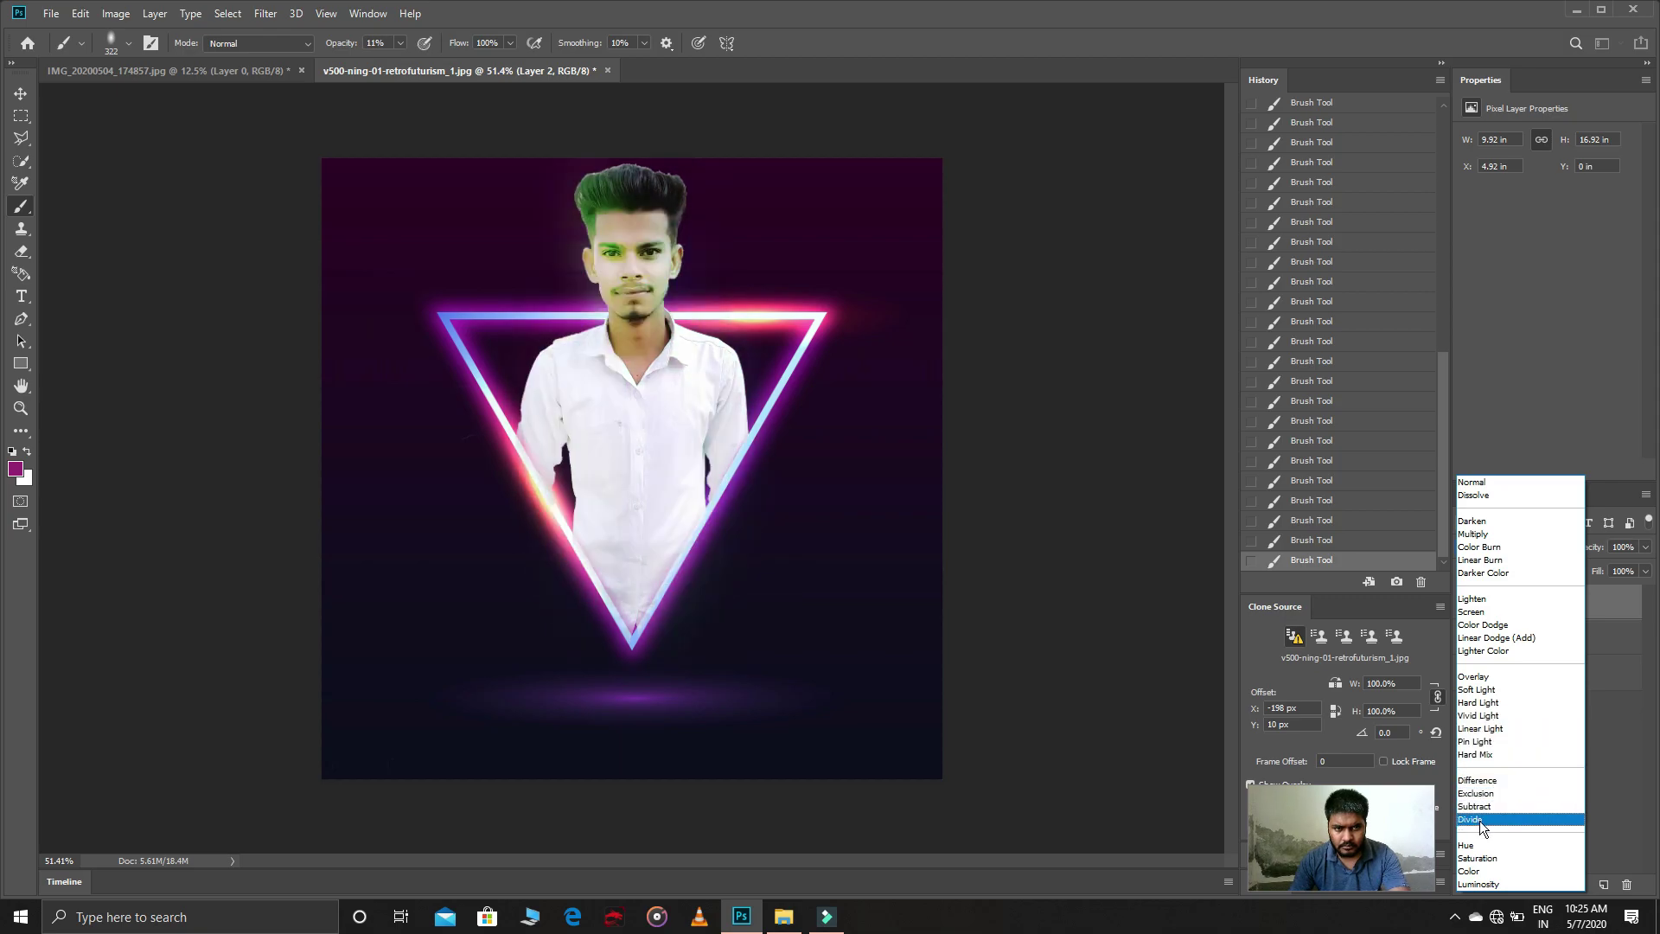
# Step: Blend the glow layer as Linear Light, clip it to the man, set 66% opacity, and Merge Down
pyautogui.click(1503, 729)
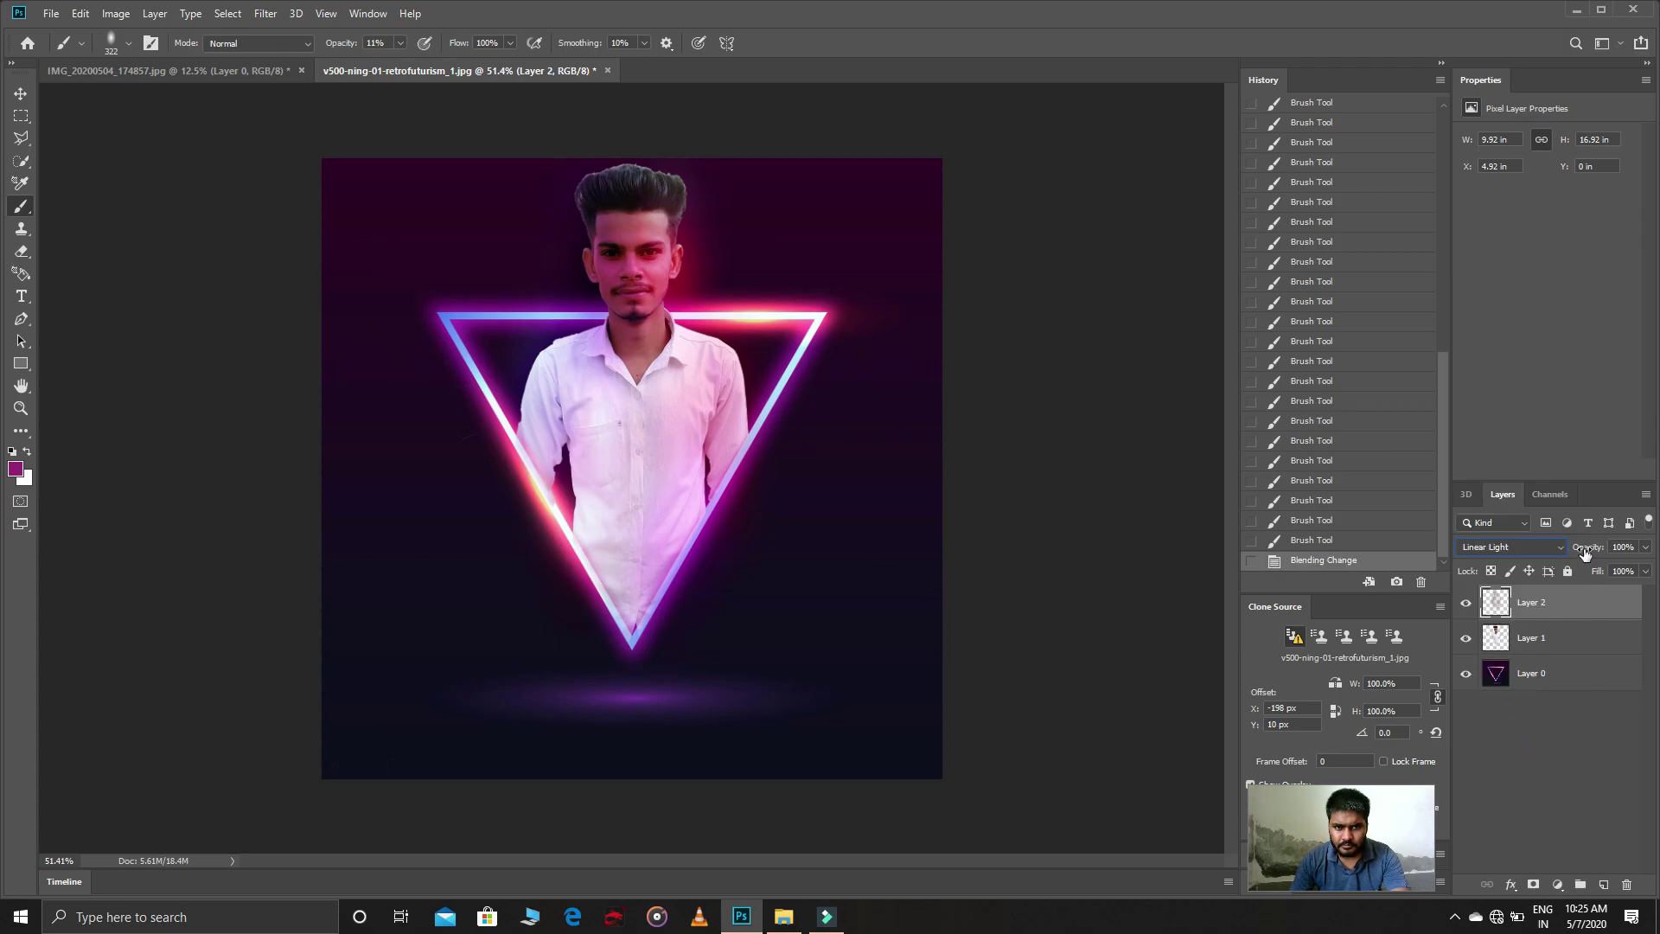
pyautogui.rightClick(1570, 618)
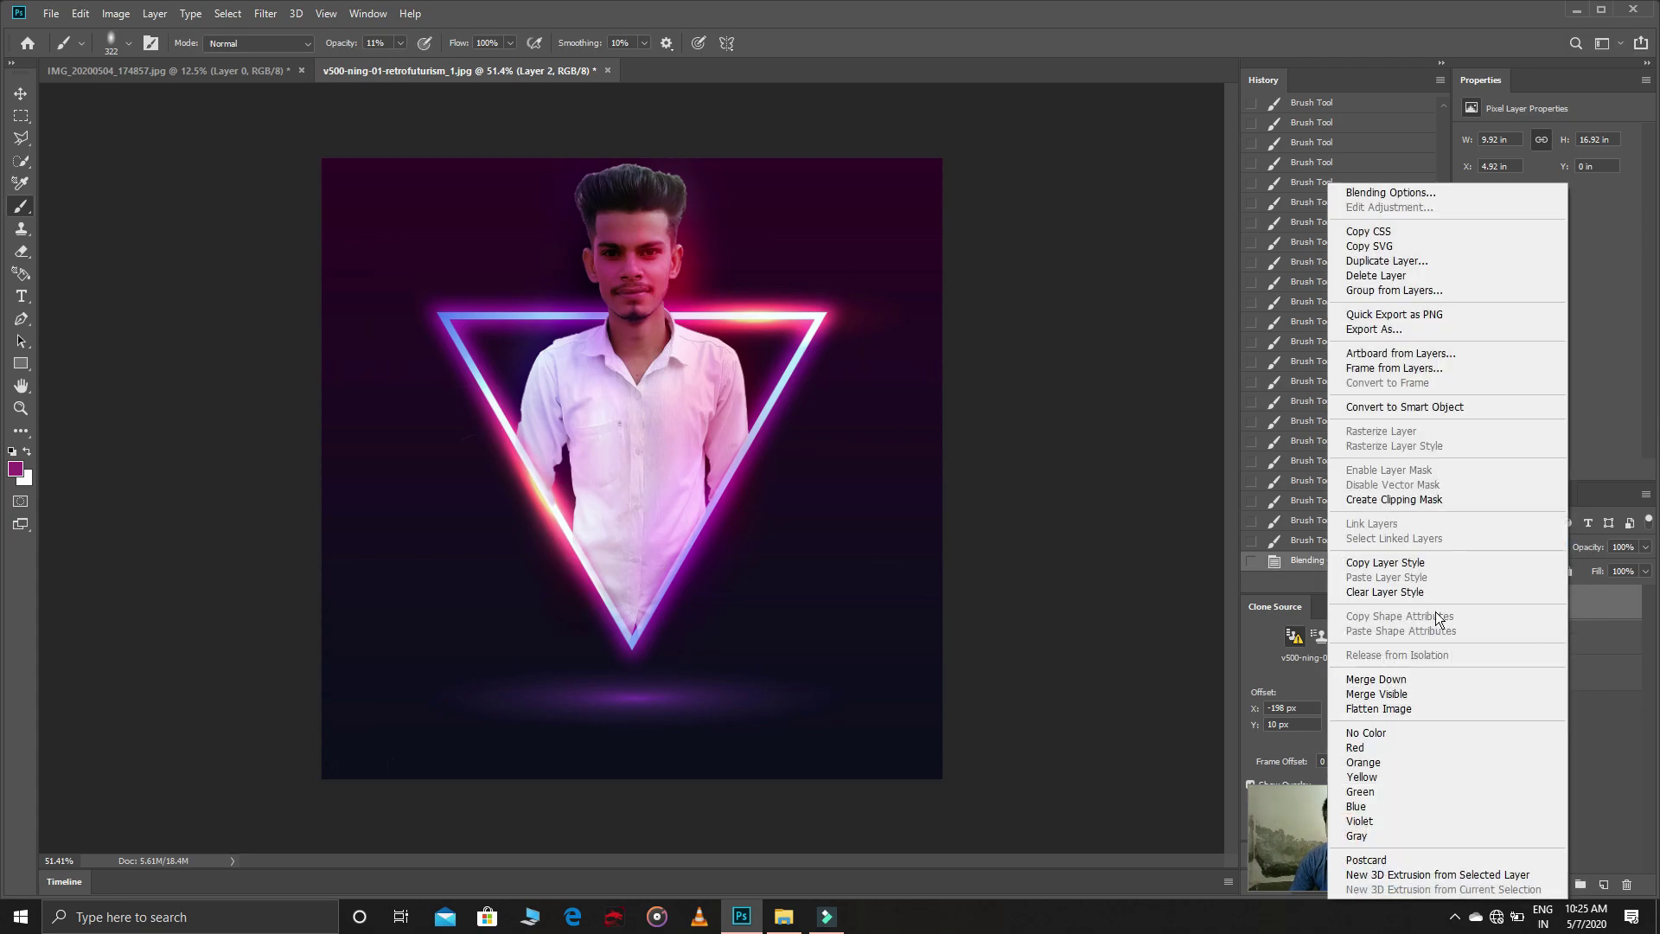
pyautogui.click(1407, 500)
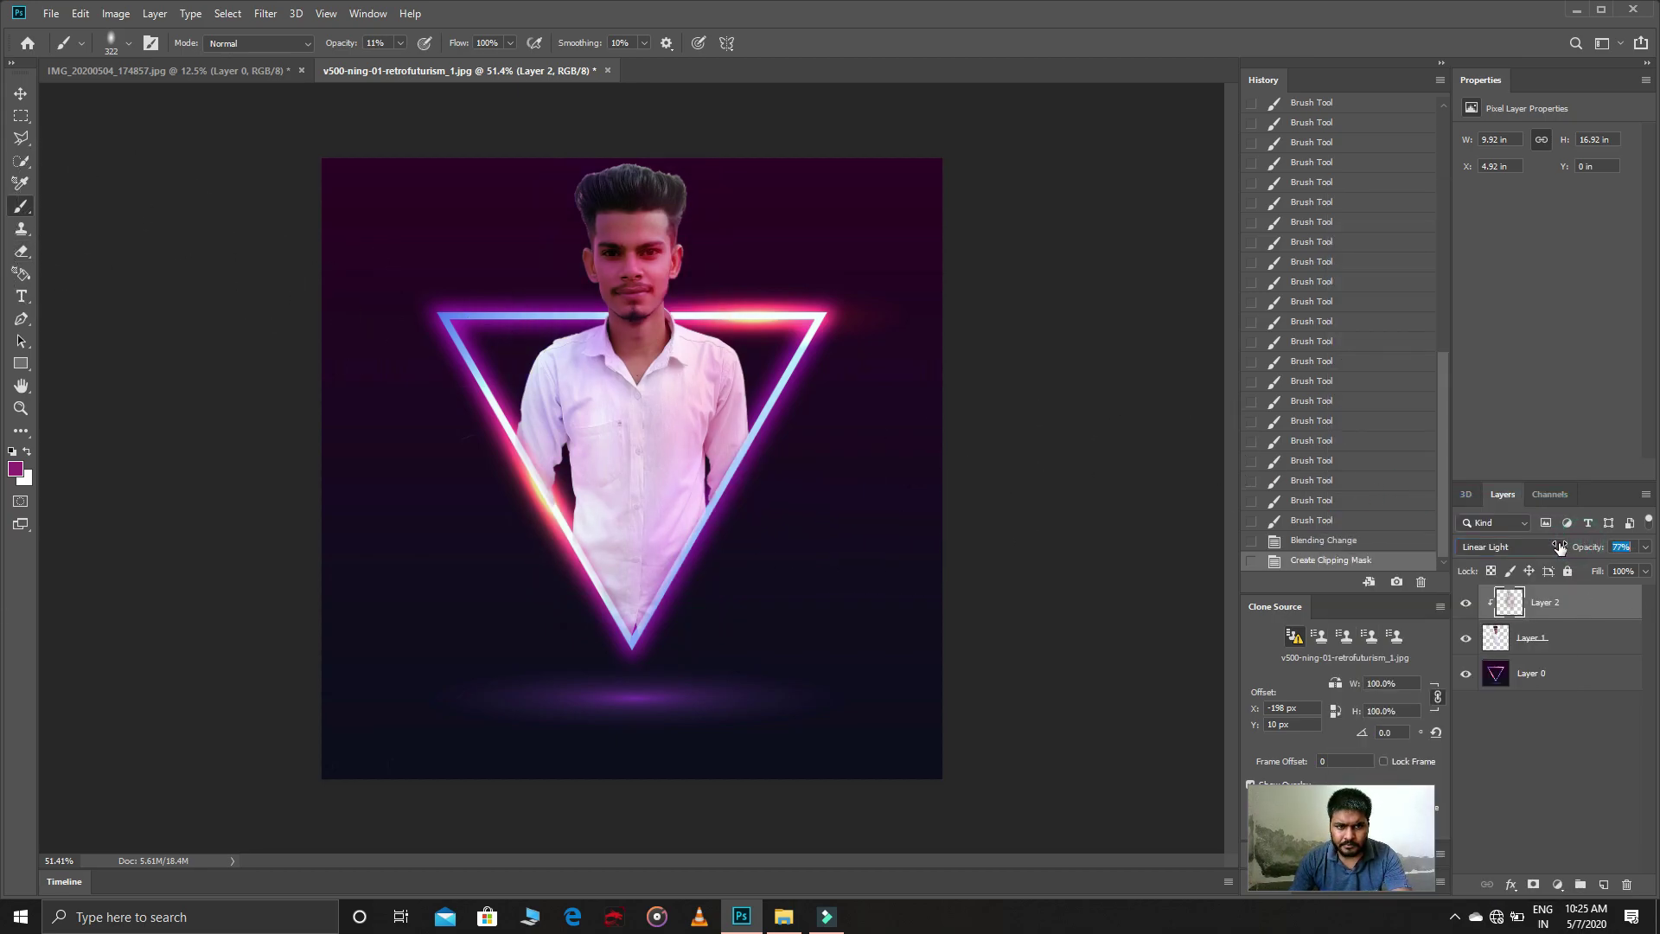
pyautogui.write('66')
pyautogui.press('Return')
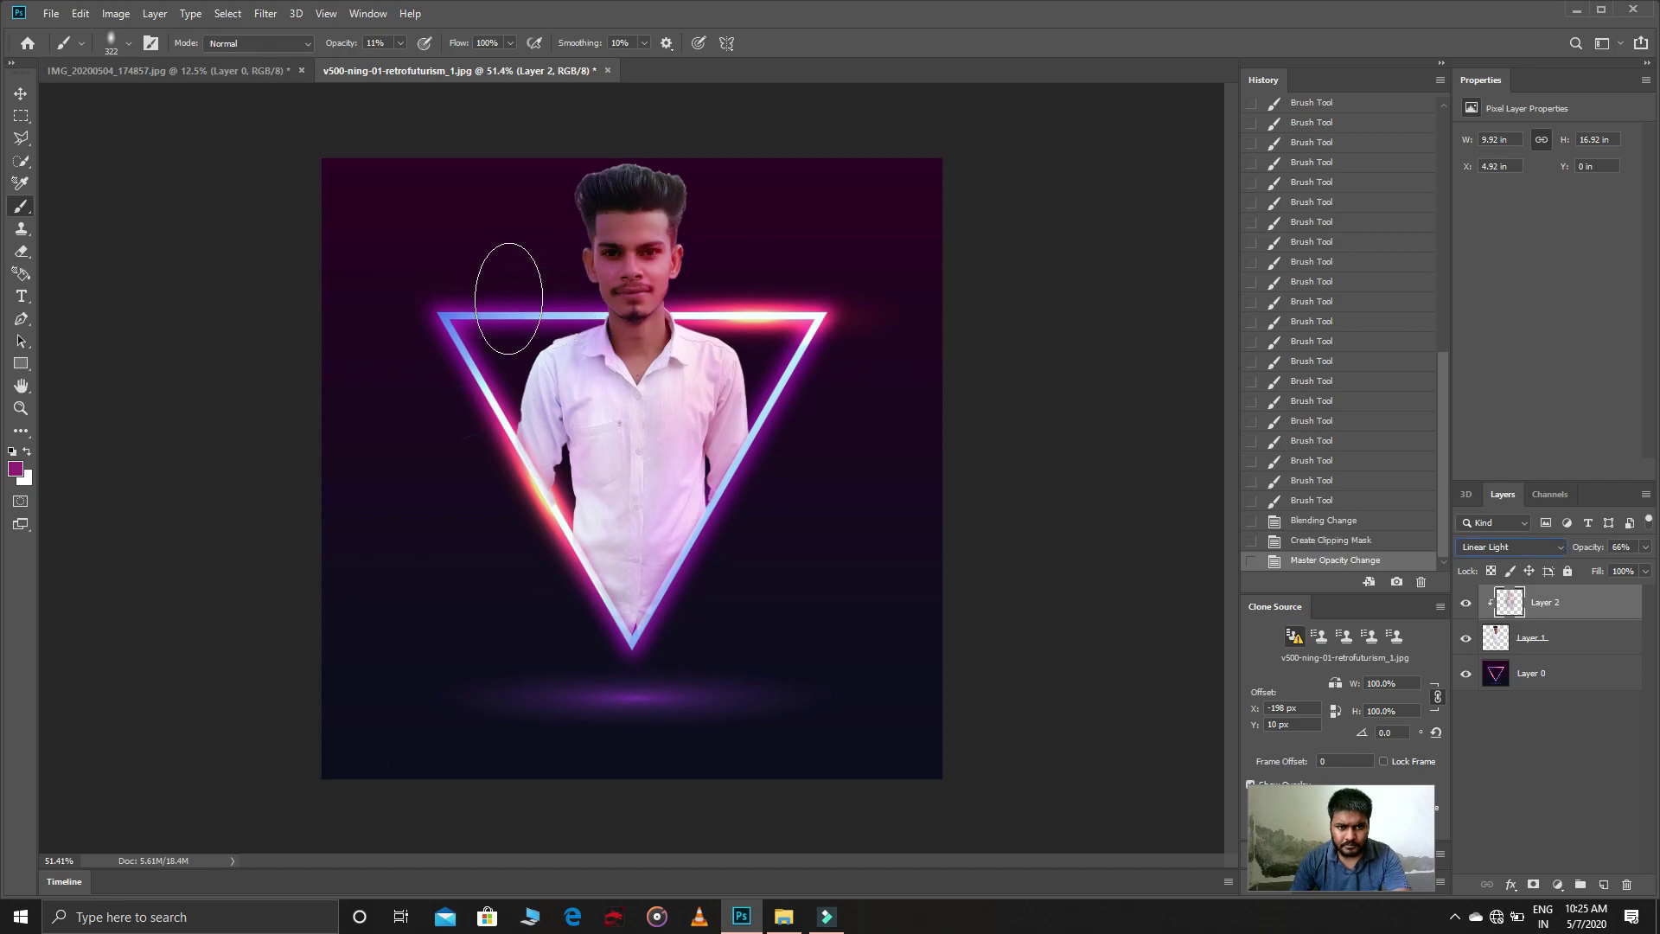
pyautogui.rightClick(1547, 608)
pyautogui.click(1395, 680)
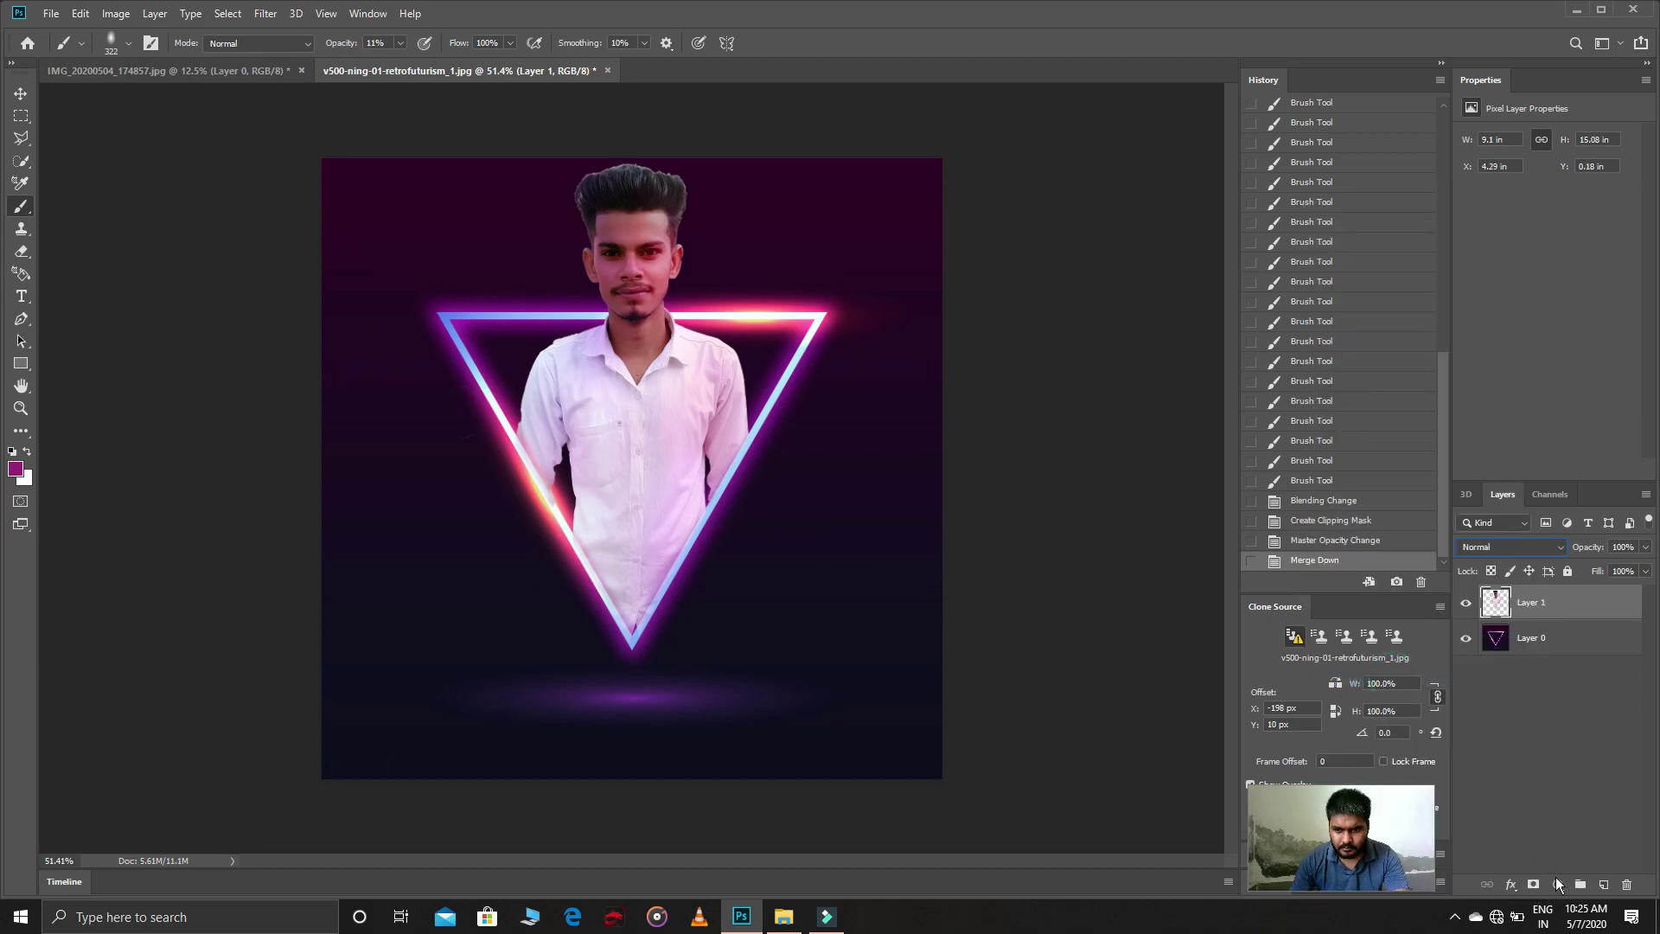
# Step: On a new layer, brush blue, pink and white strokes around the man's hair
pyautogui.click(1604, 885)
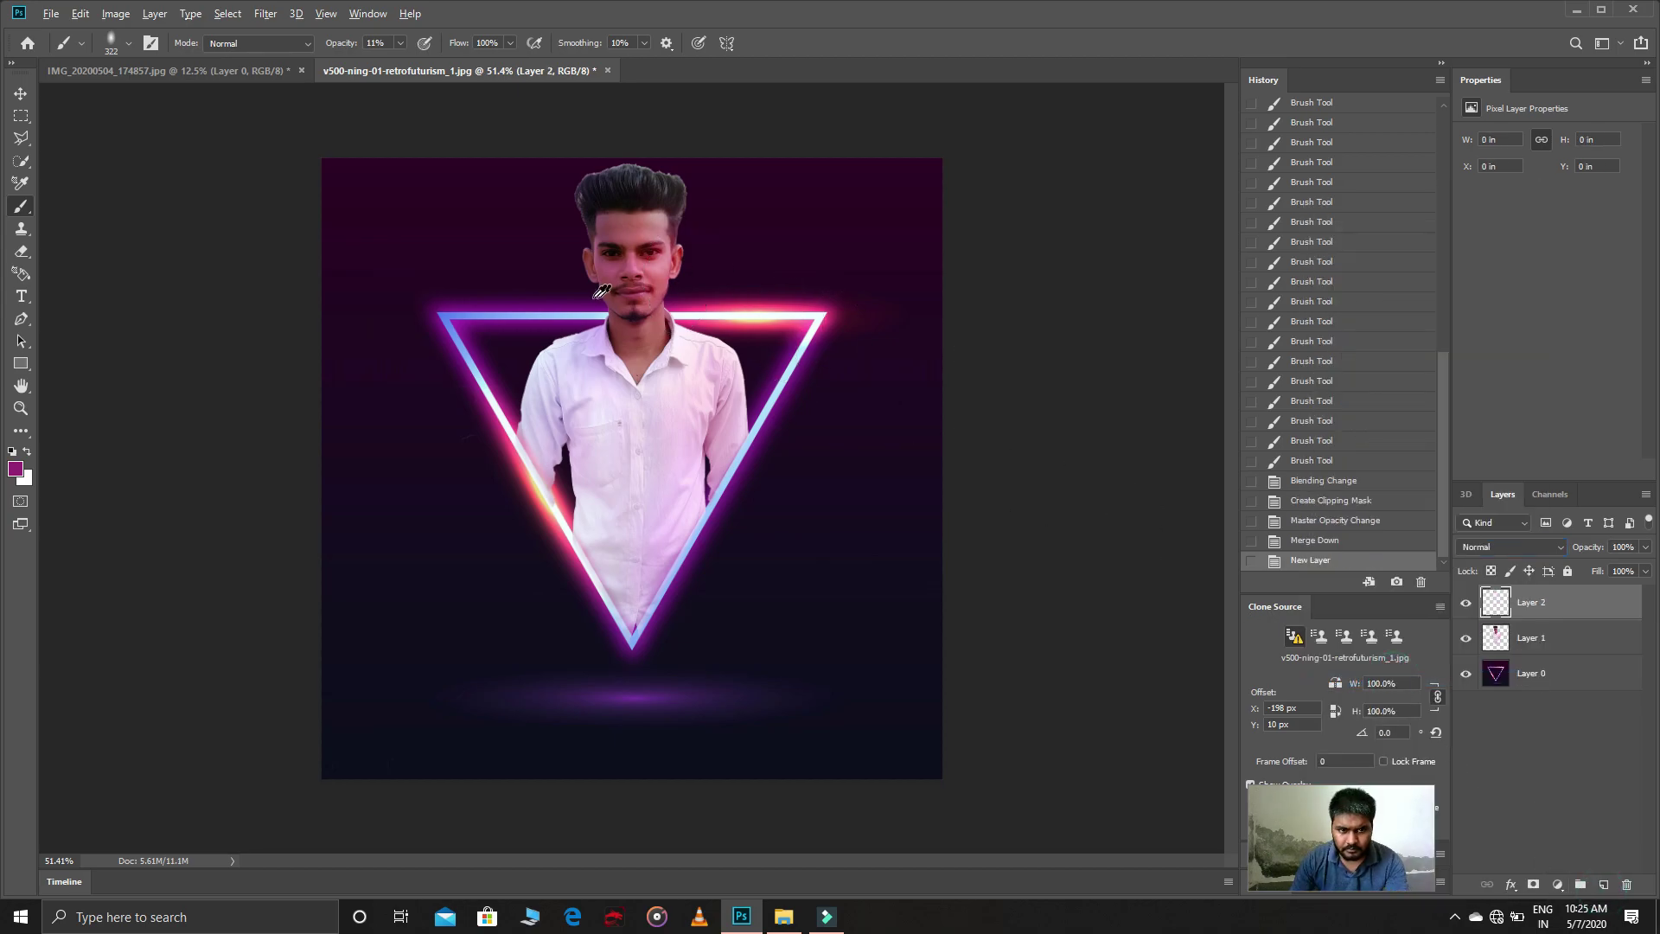
pyautogui.keyDown('alt'); pyautogui.click(475, 309); pyautogui.keyUp('alt')
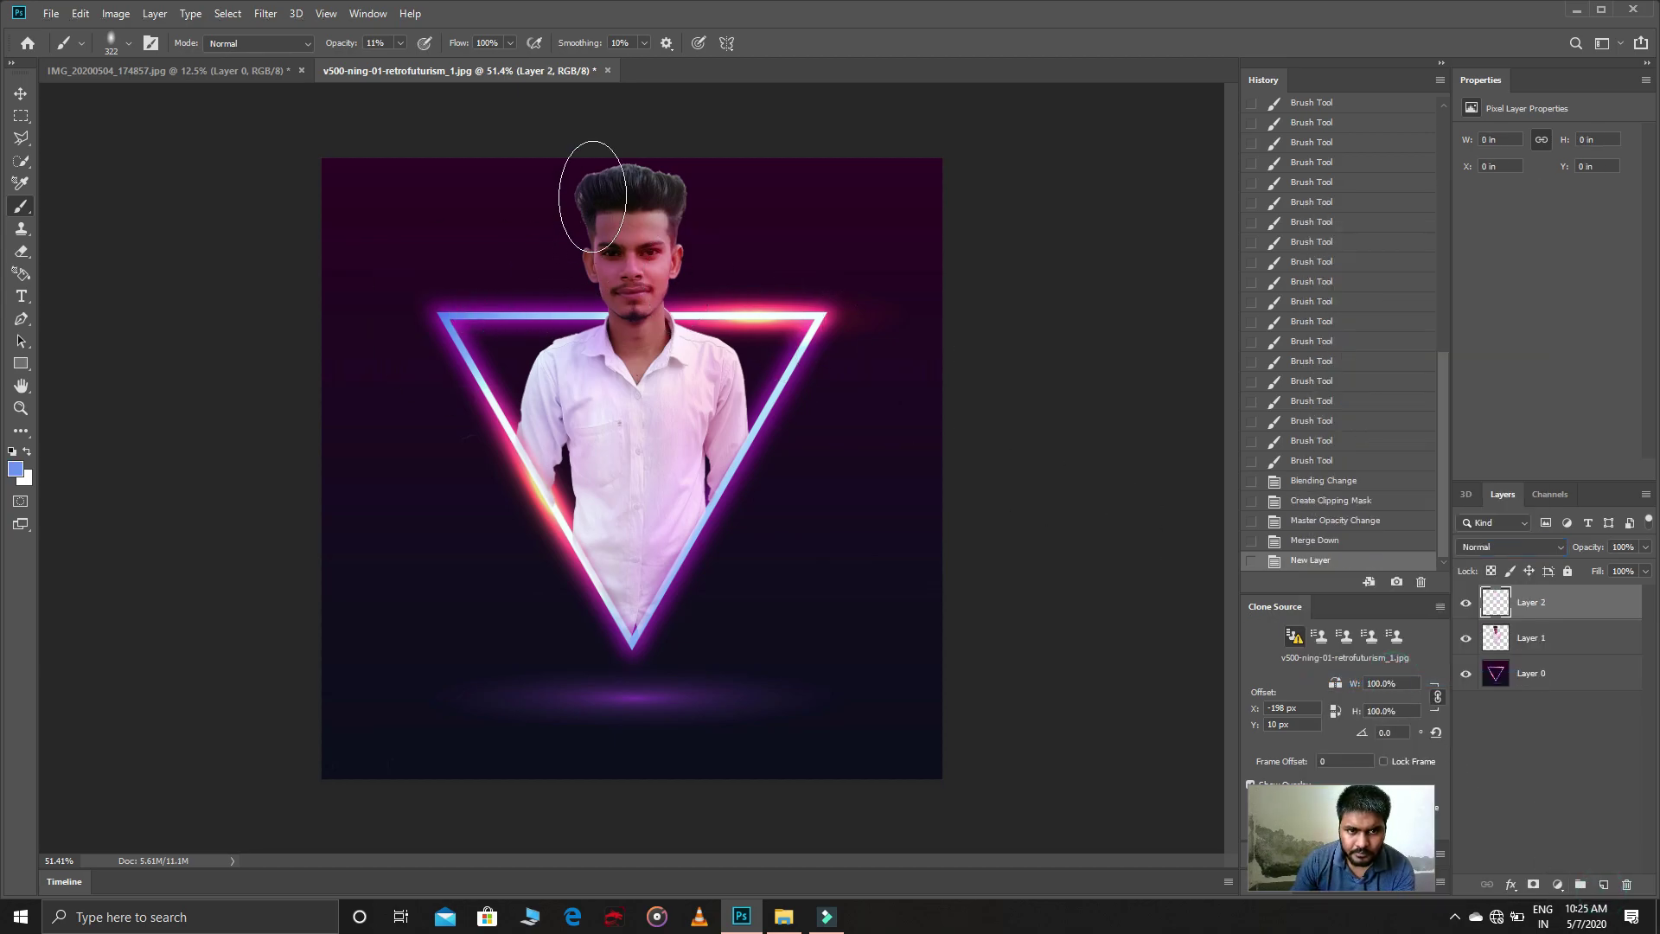
pyautogui.moveTo(582, 174)
pyautogui.mouseDown()
pyautogui.moveTo(670, 194)
pyautogui.moveTo(610, 164)
pyautogui.mouseUp()
pyautogui.keyDown('alt'); pyautogui.click(754, 314); pyautogui.keyUp('alt')
pyautogui.keyDown('alt'); pyautogui.click(719, 315); pyautogui.keyUp('alt')
pyautogui.keyDown('alt'); pyautogui.click(698, 316); pyautogui.keyUp('alt')
pyautogui.moveTo(609, 165); pyautogui.dragTo(630, 149)
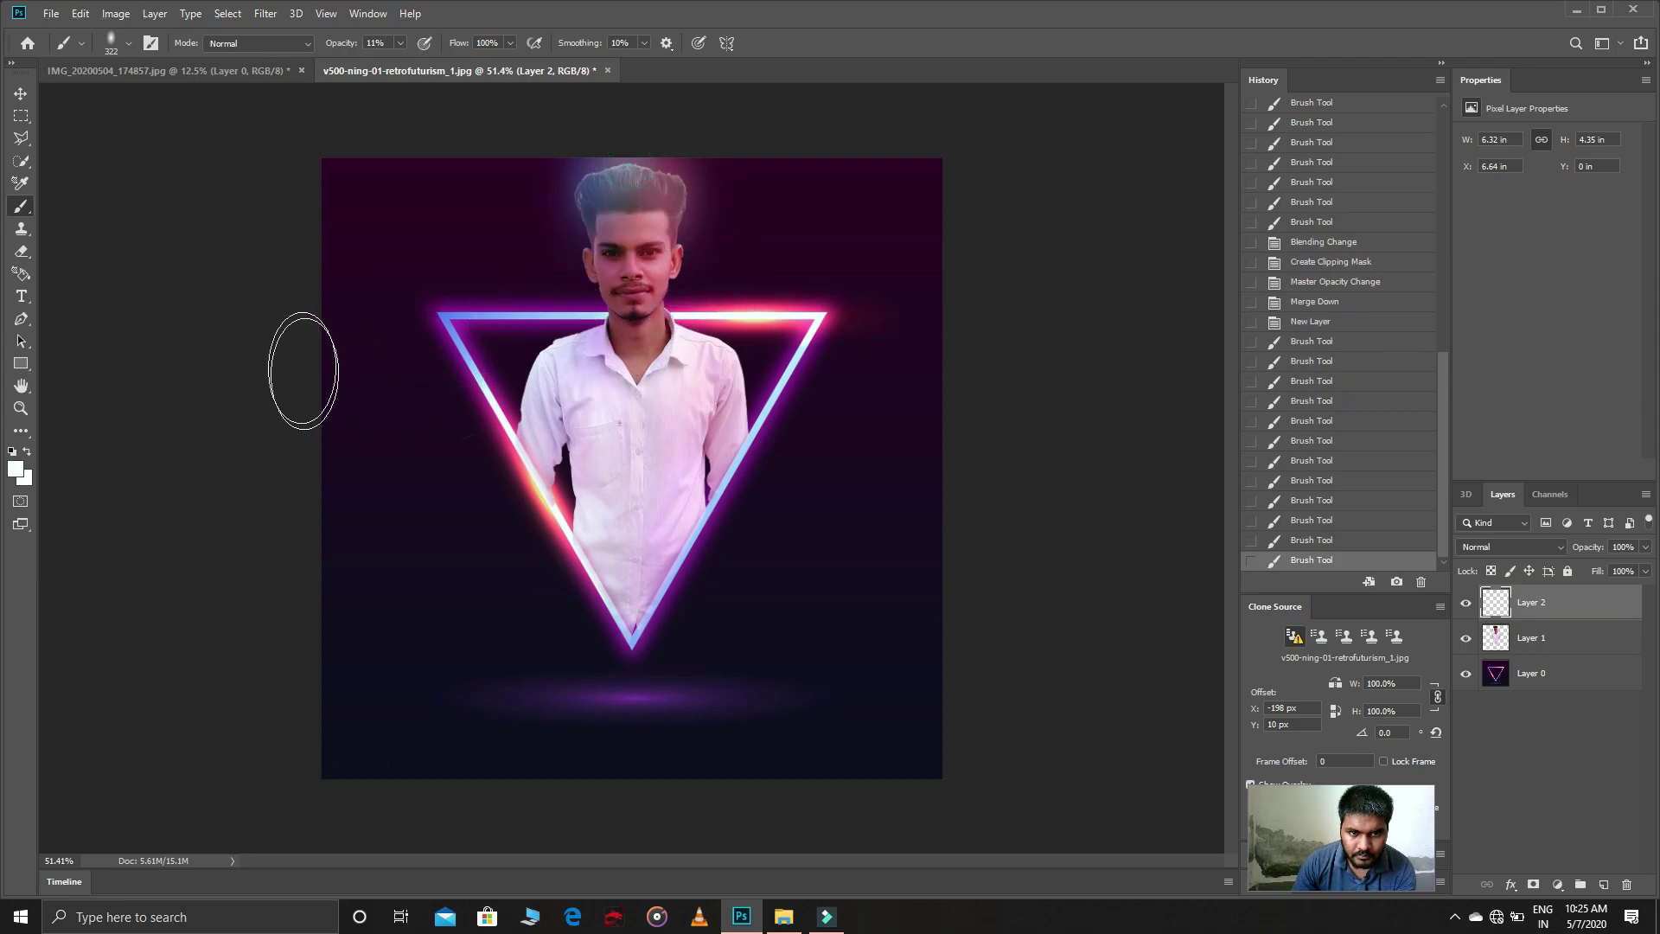
# Step: Clip the hair colour layer to the portrait and set it to Hard Light at 53%
pyautogui.rightClick(1525, 611)
pyautogui.click(1349, 500)
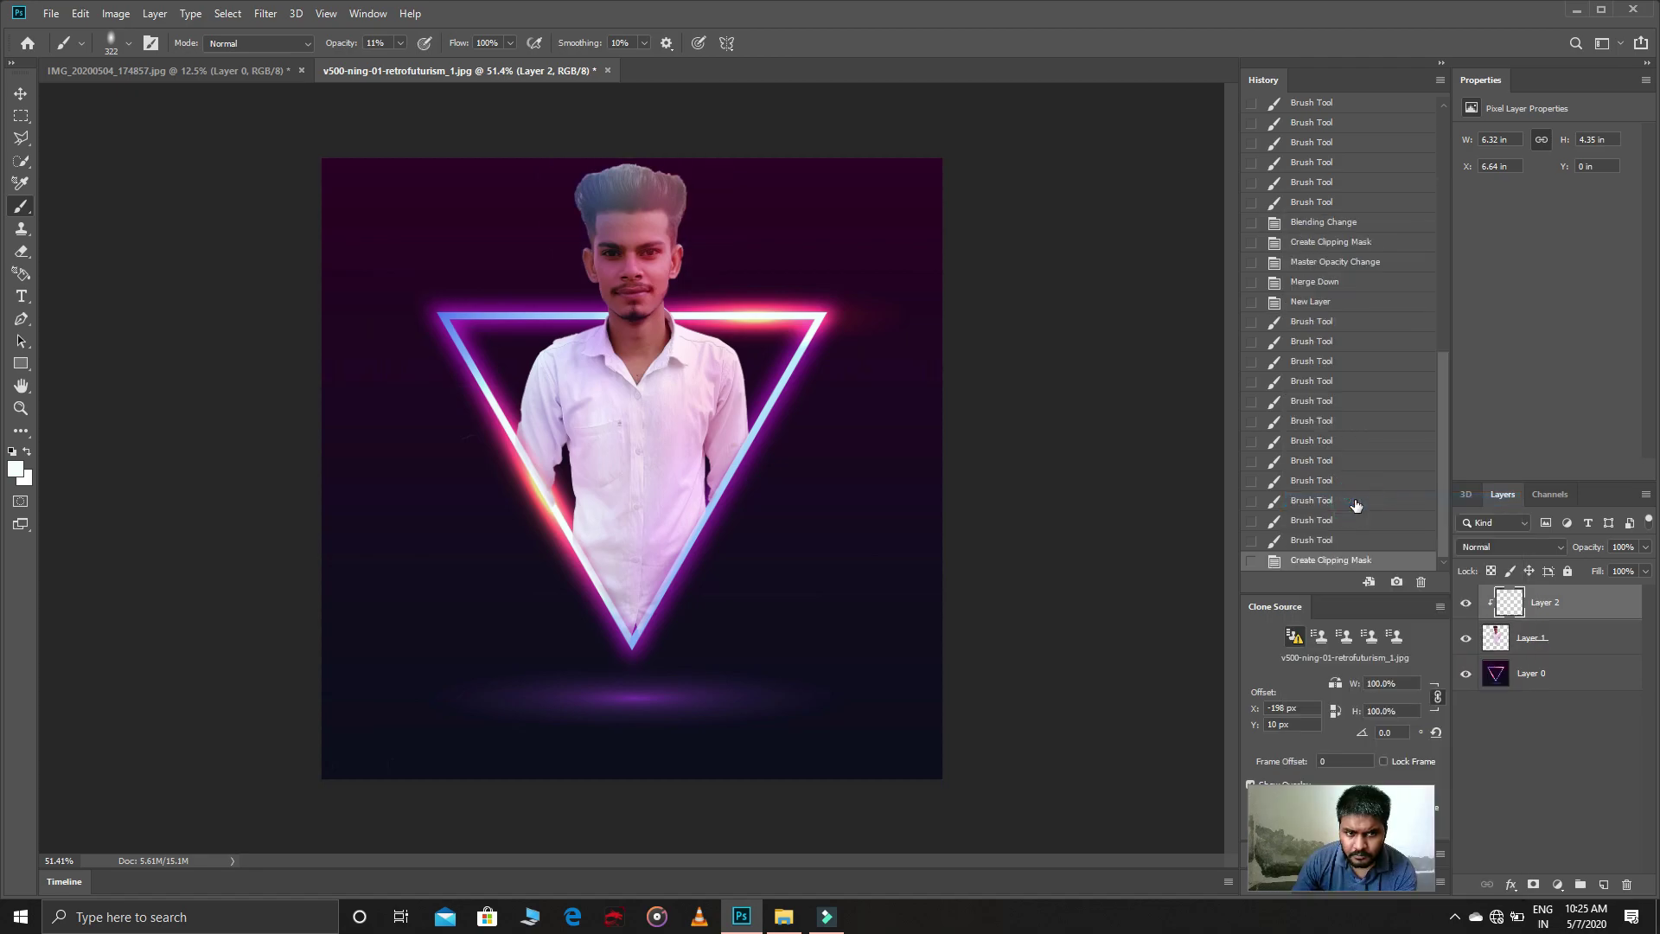
pyautogui.click(1522, 546)
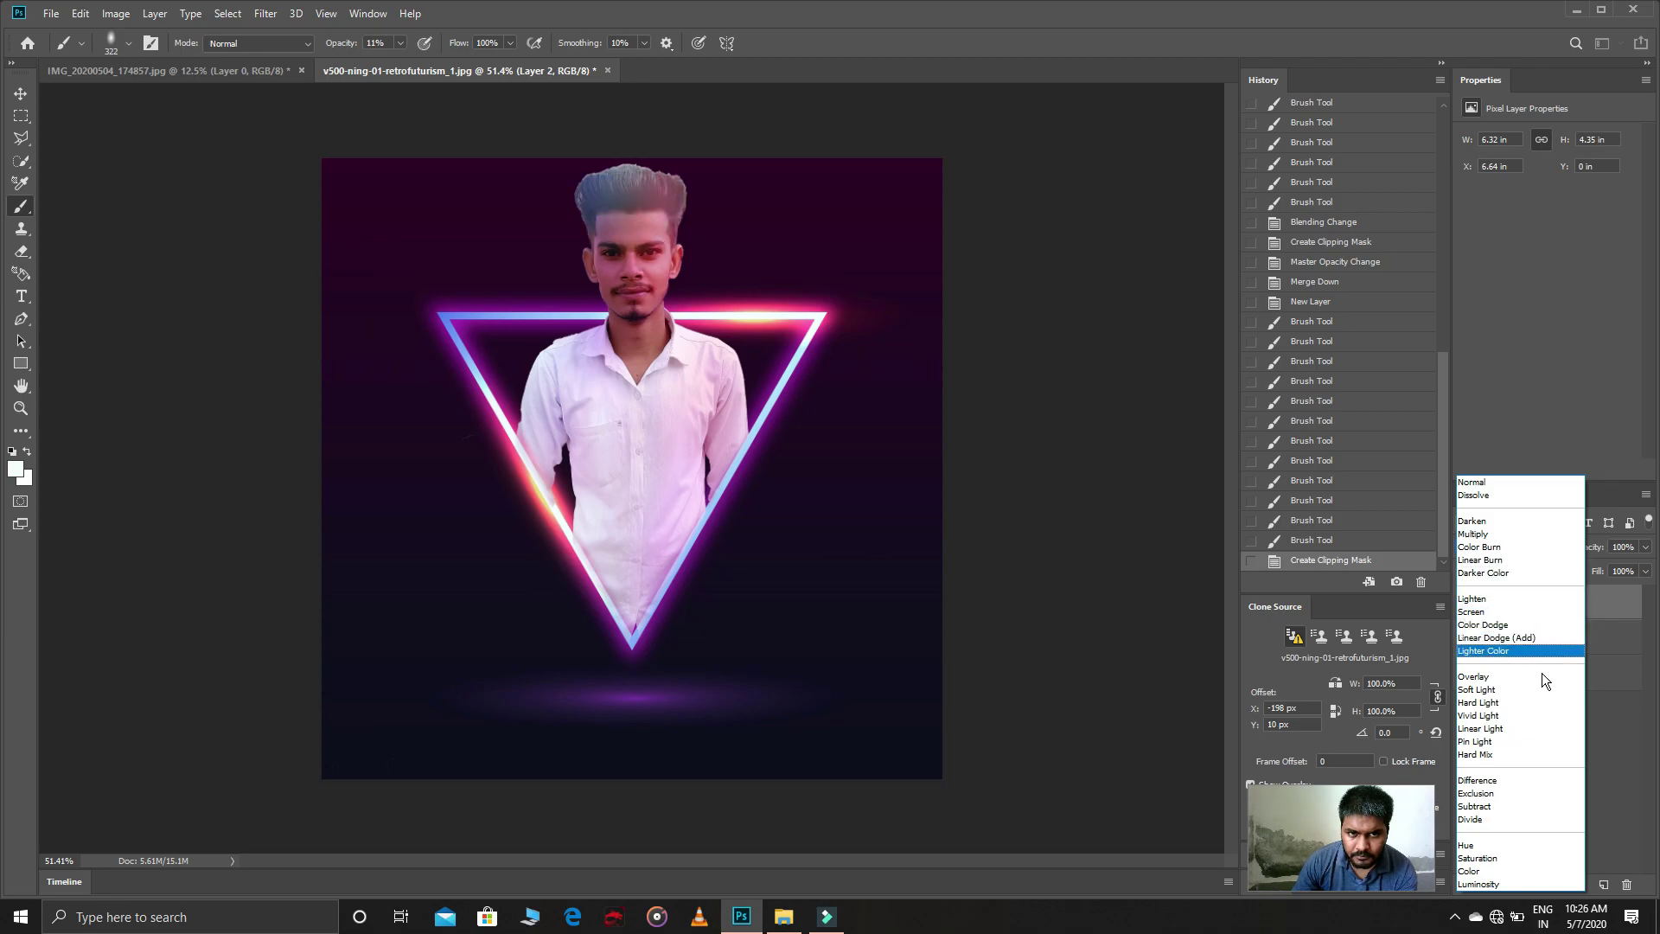
pyautogui.click(1544, 702)
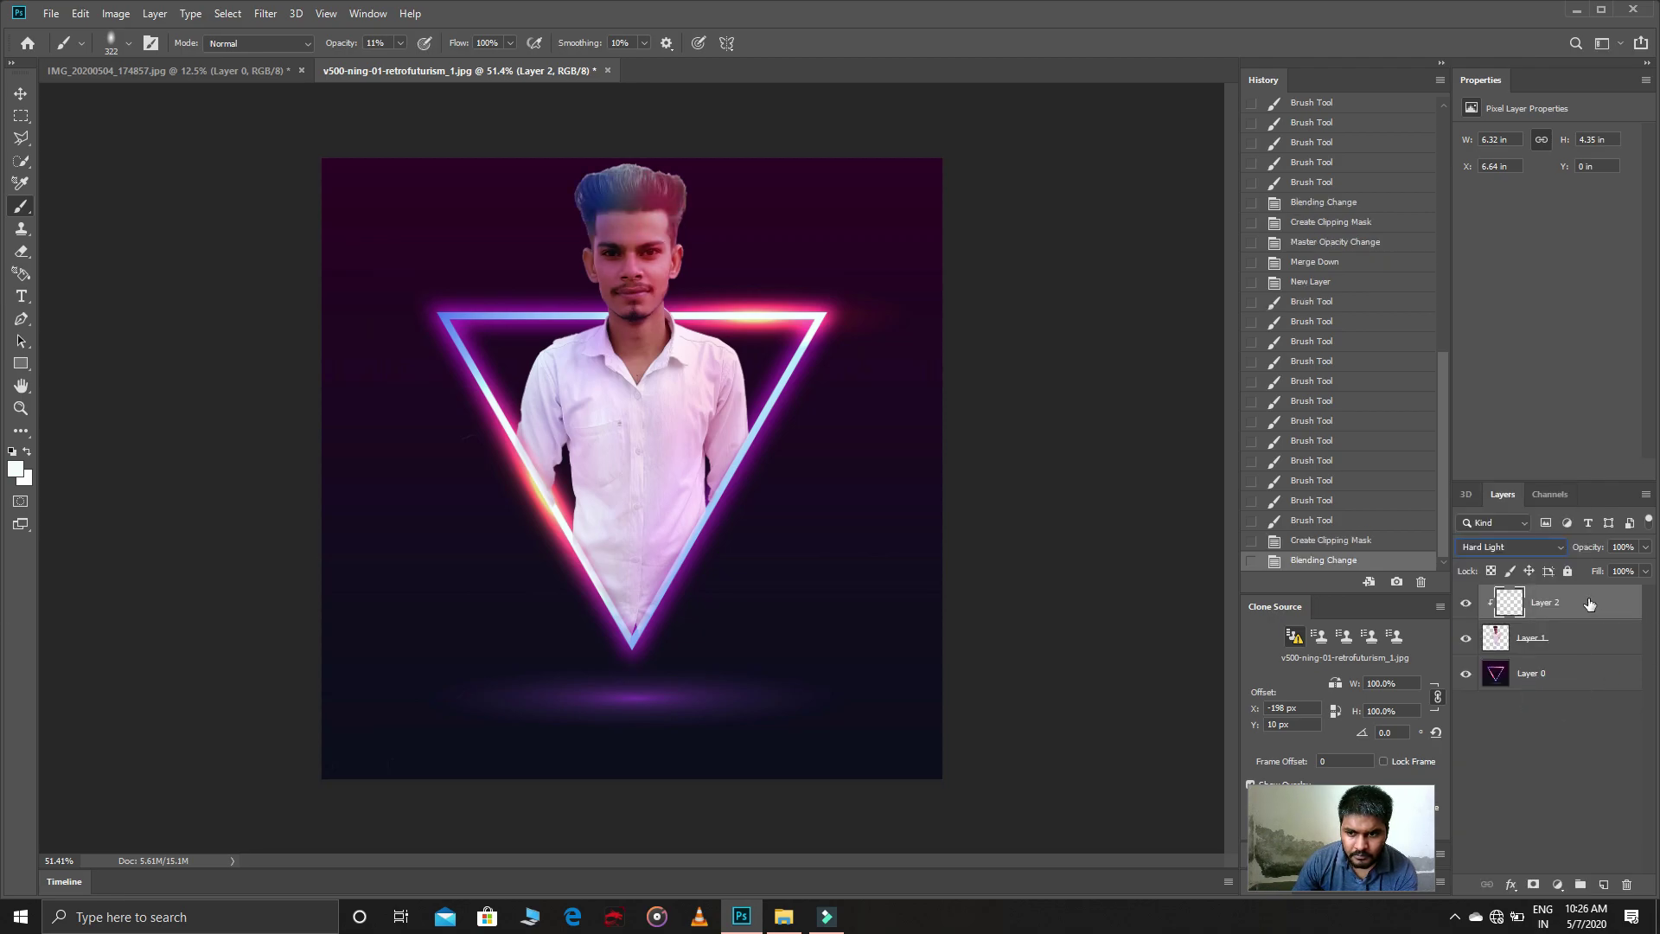
pyautogui.moveTo(1583, 554); pyautogui.dragTo(1544, 549)
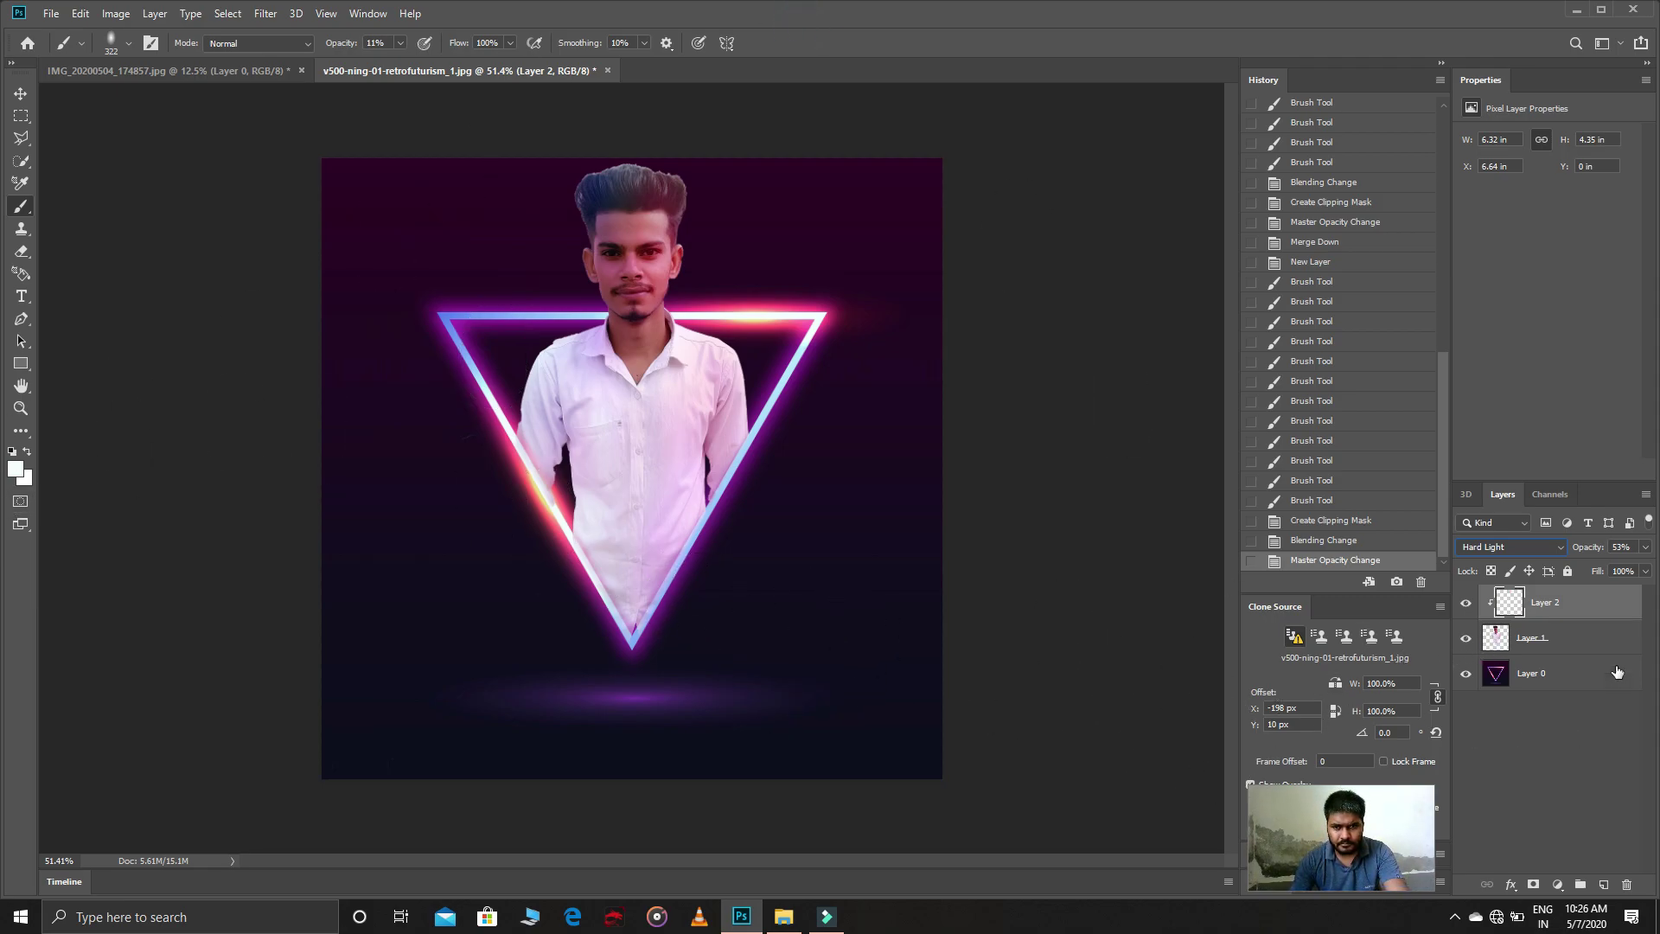
# Step: Merge the hair tint into the man's layer and drag the triangle image in from Explorer
pyautogui.rightClick(1562, 610)
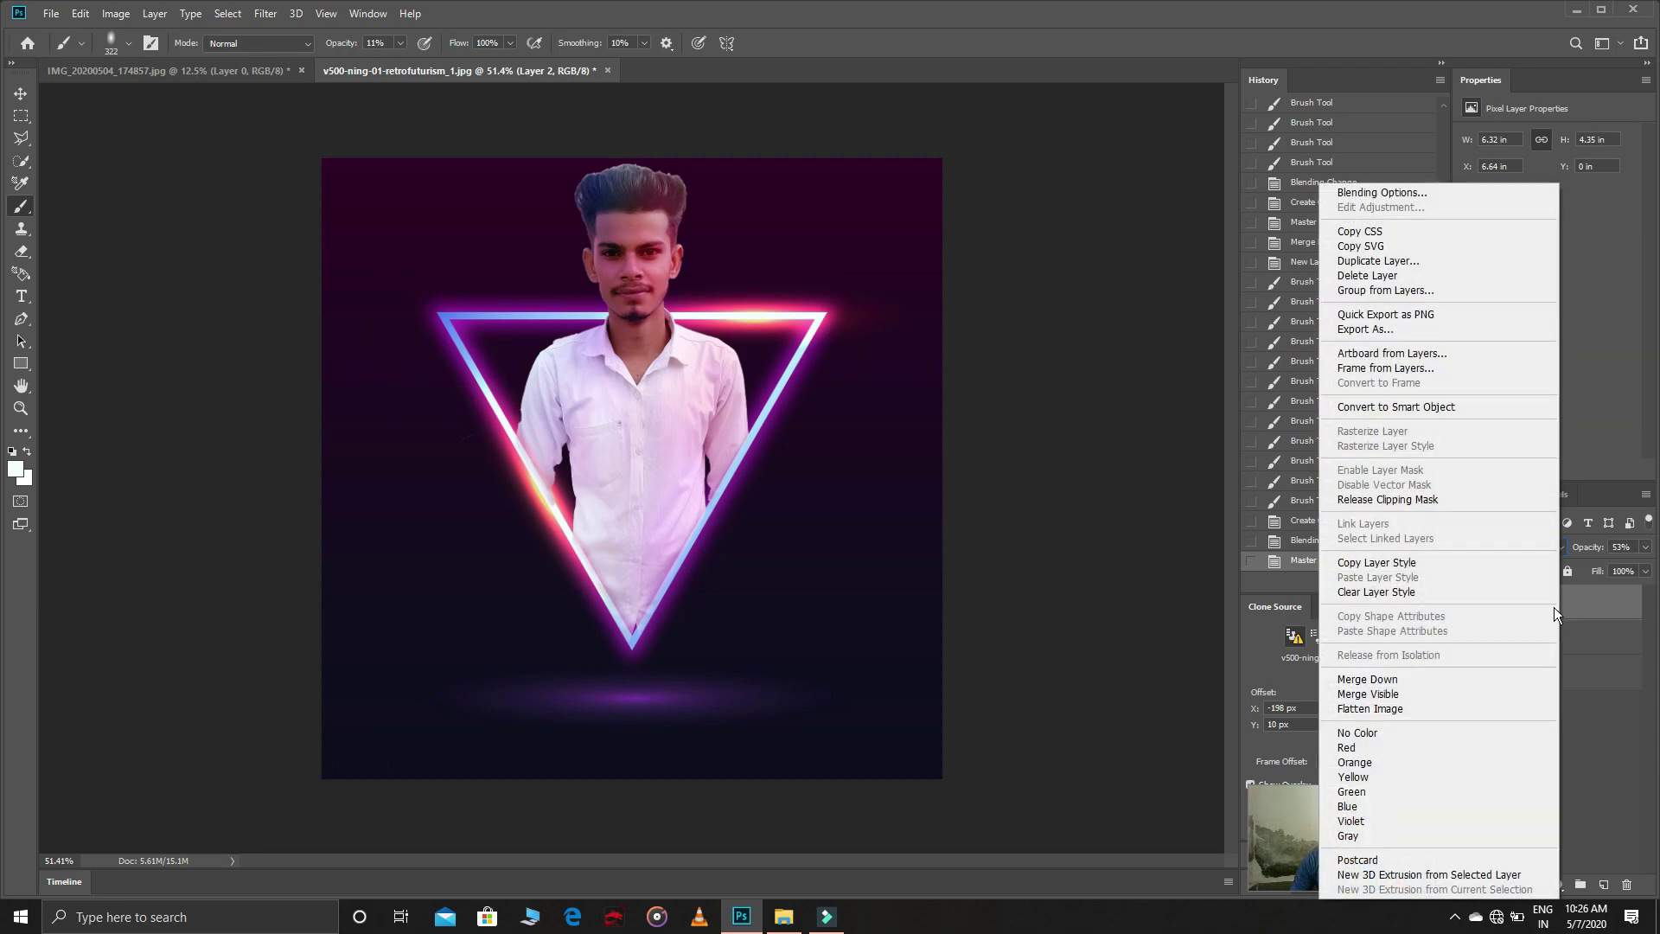
pyautogui.click(1362, 680)
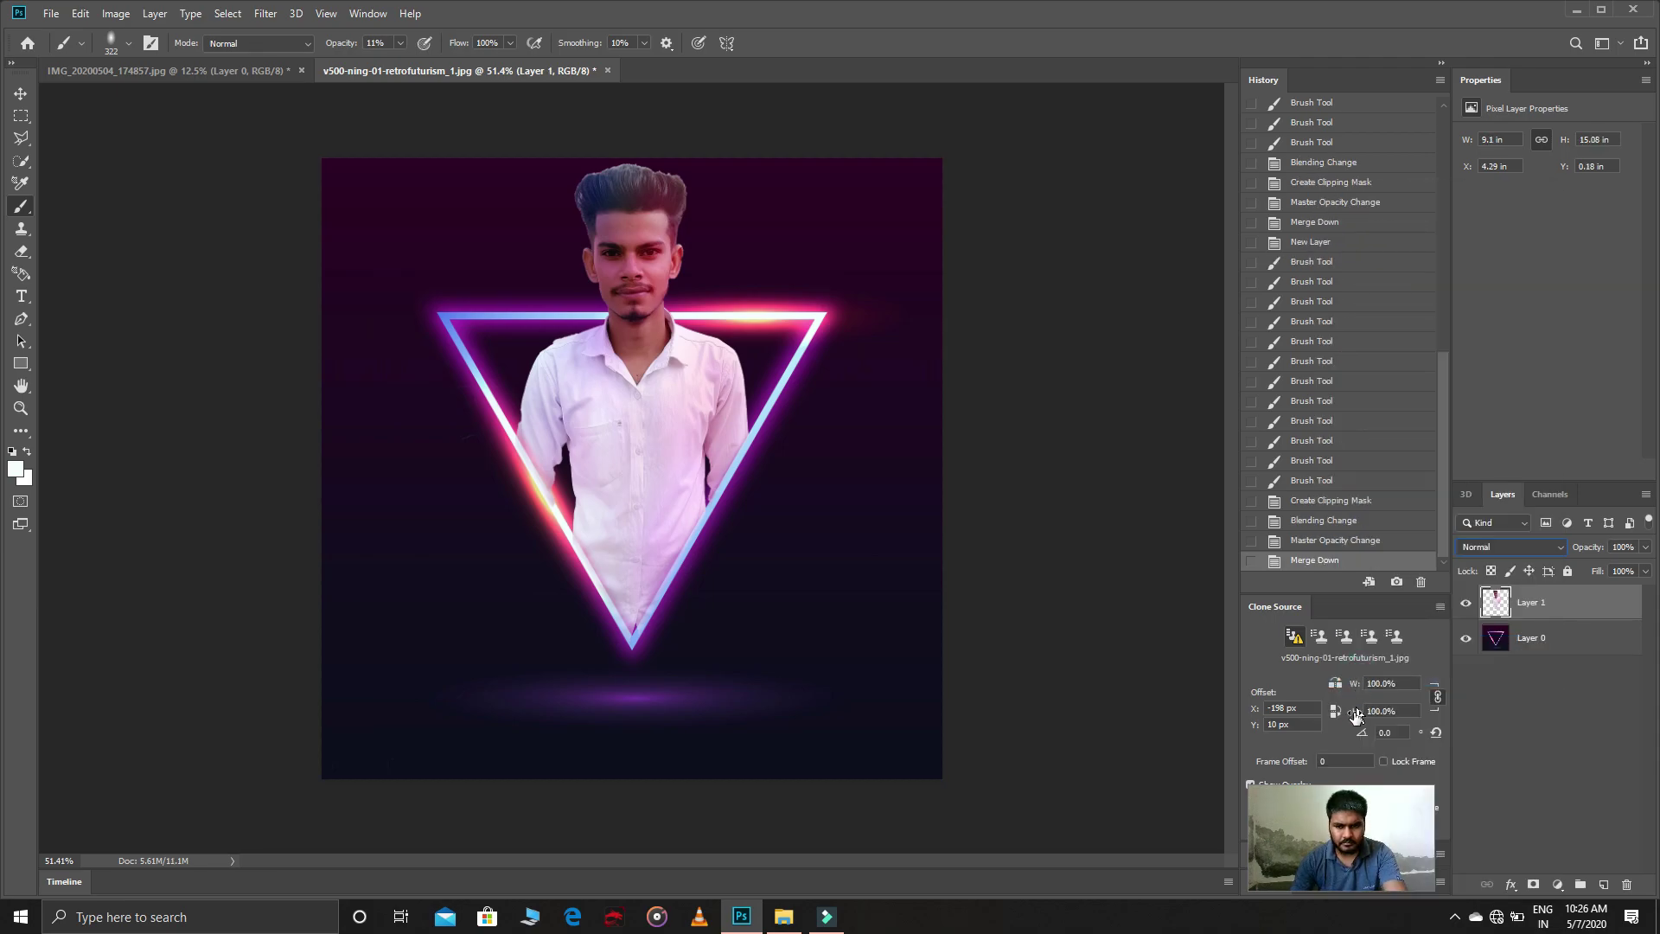
pyautogui.click(1455, 916)
pyautogui.rightClick(1458, 814)
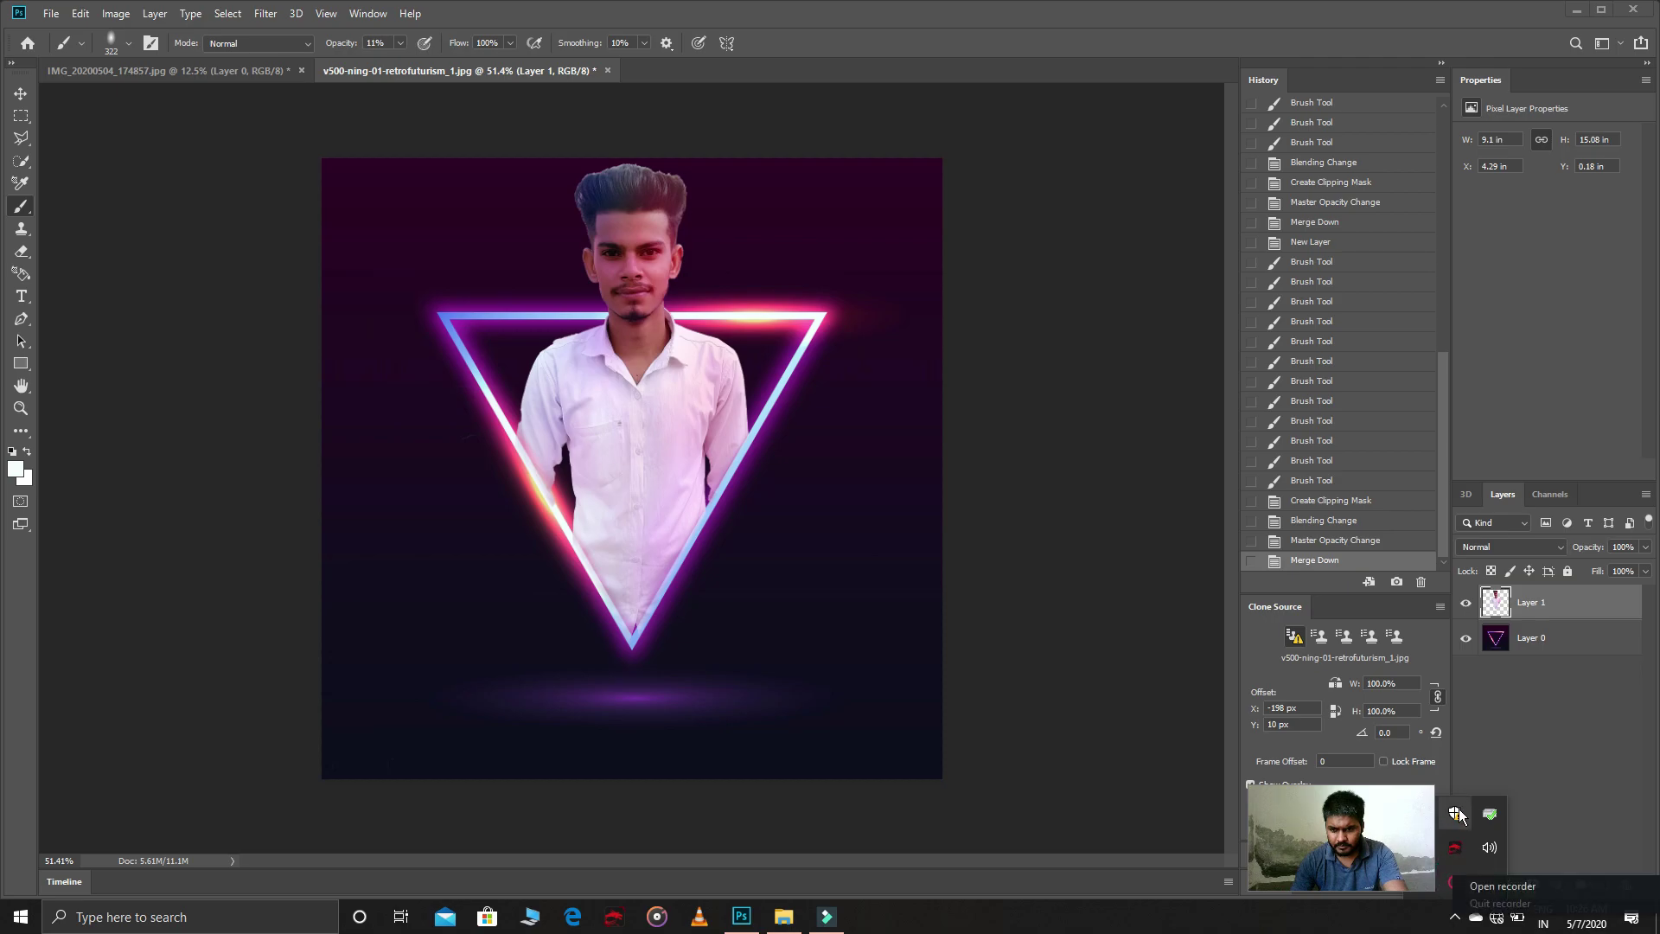
pyautogui.click(1502, 886)
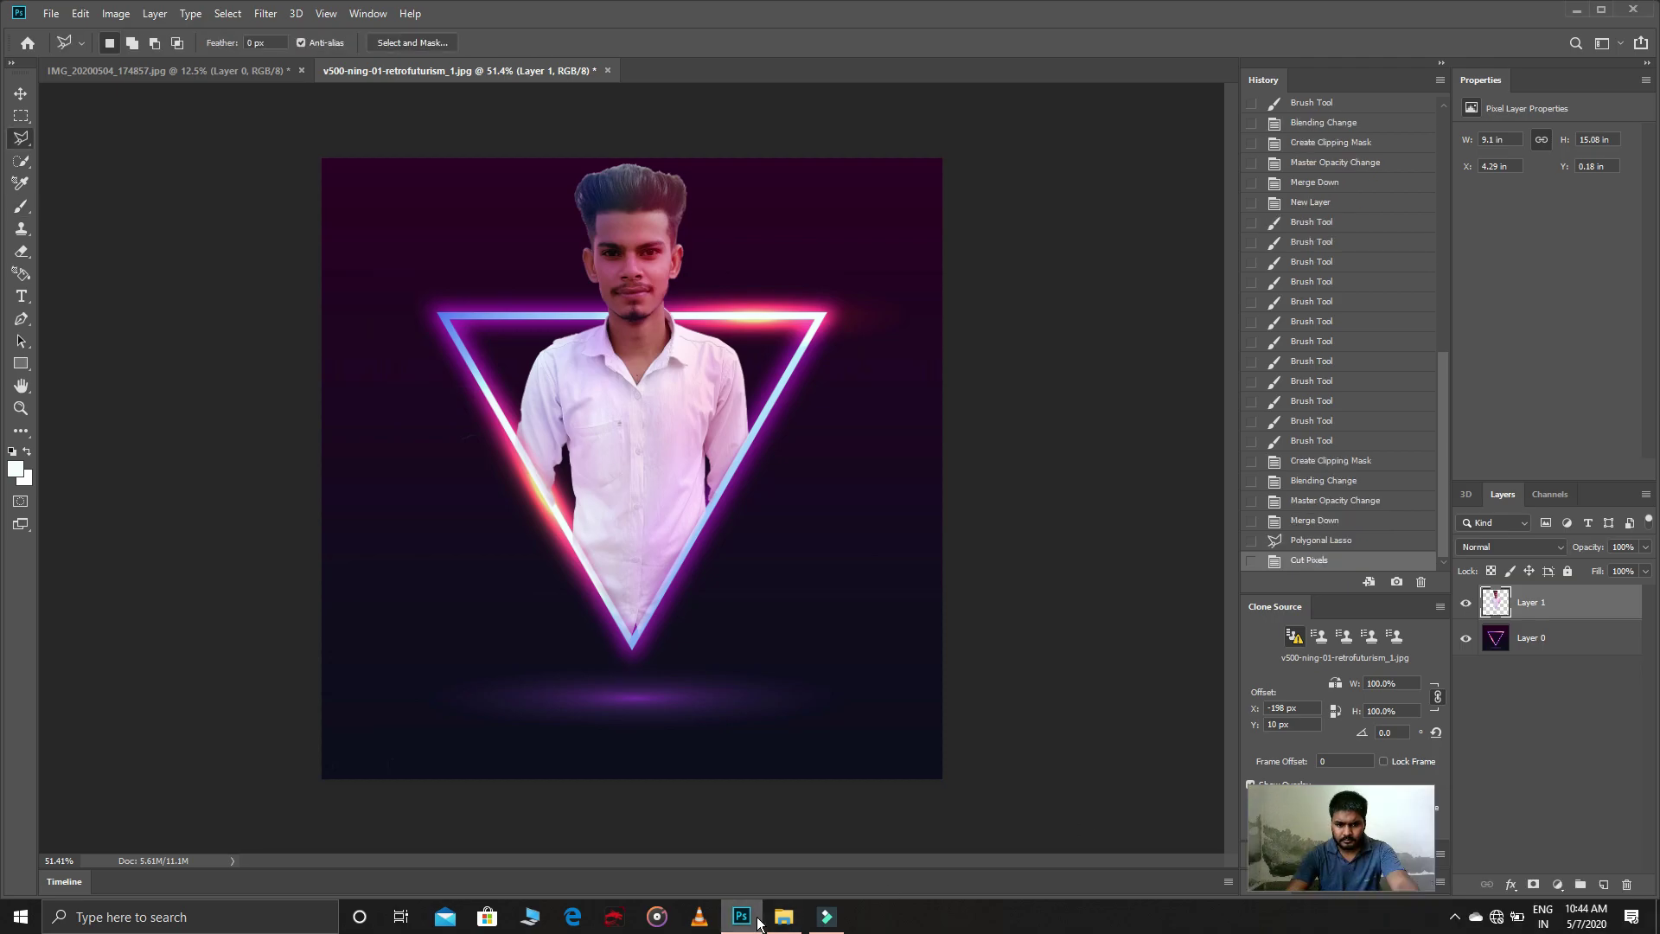
pyautogui.click(783, 917)
pyautogui.moveTo(156, 207); pyautogui.dragTo(387, 84)
pyautogui.moveTo(188, 148)
pyautogui.mouseDown()
pyautogui.moveTo(821, 918)
pyautogui.moveTo(593, 407)
pyautogui.moveTo(687, 445)
pyautogui.moveTo(675, 441)
pyautogui.mouseUp()
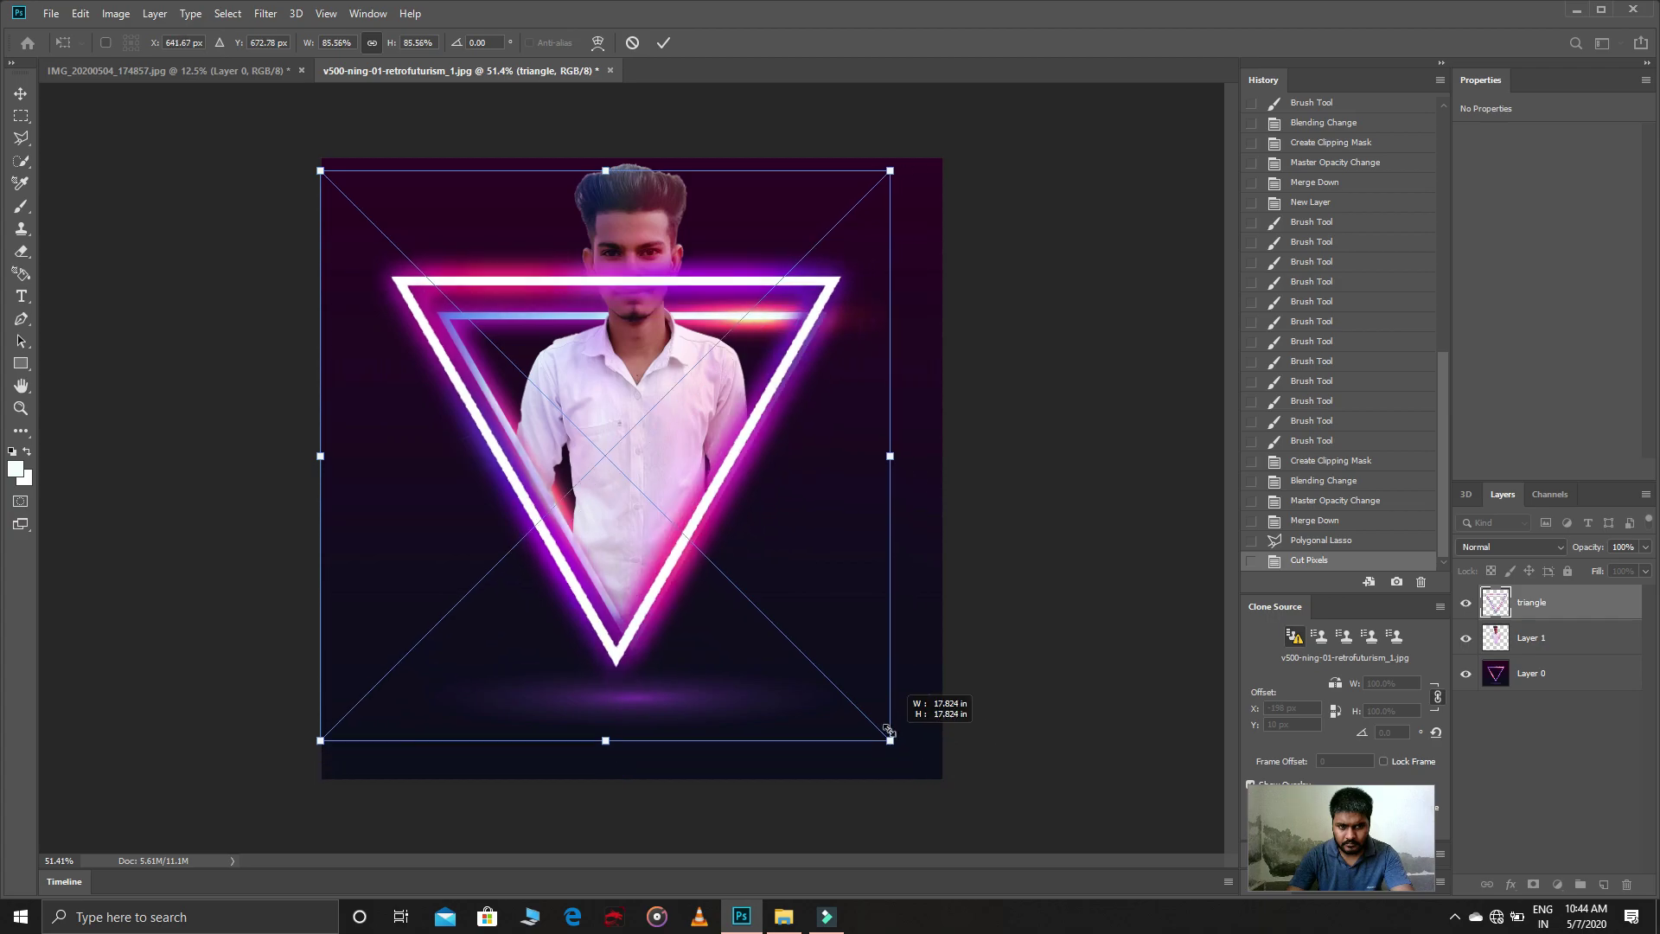
# Step: Scale the triangle image to about 74% and centre it over the man
pyautogui.moveTo(940, 793); pyautogui.dragTo(908, 752)
pyautogui.moveTo(611, 538); pyautogui.dragTo(650, 569)
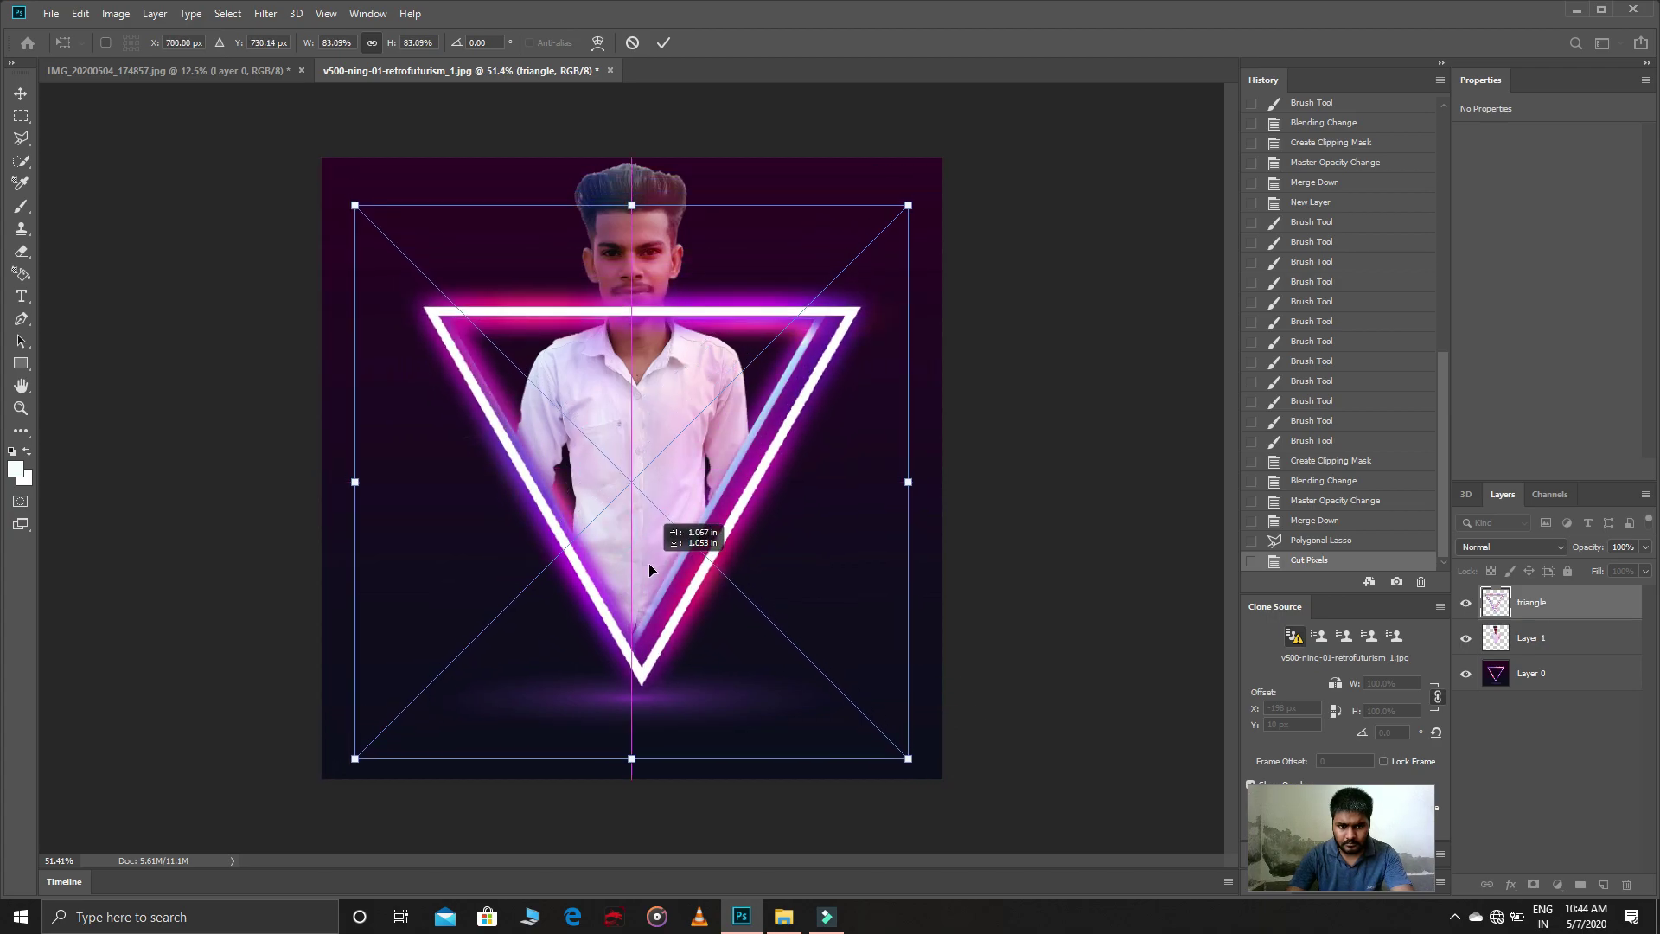
pyautogui.moveTo(907, 758); pyautogui.dragTo(873, 724)
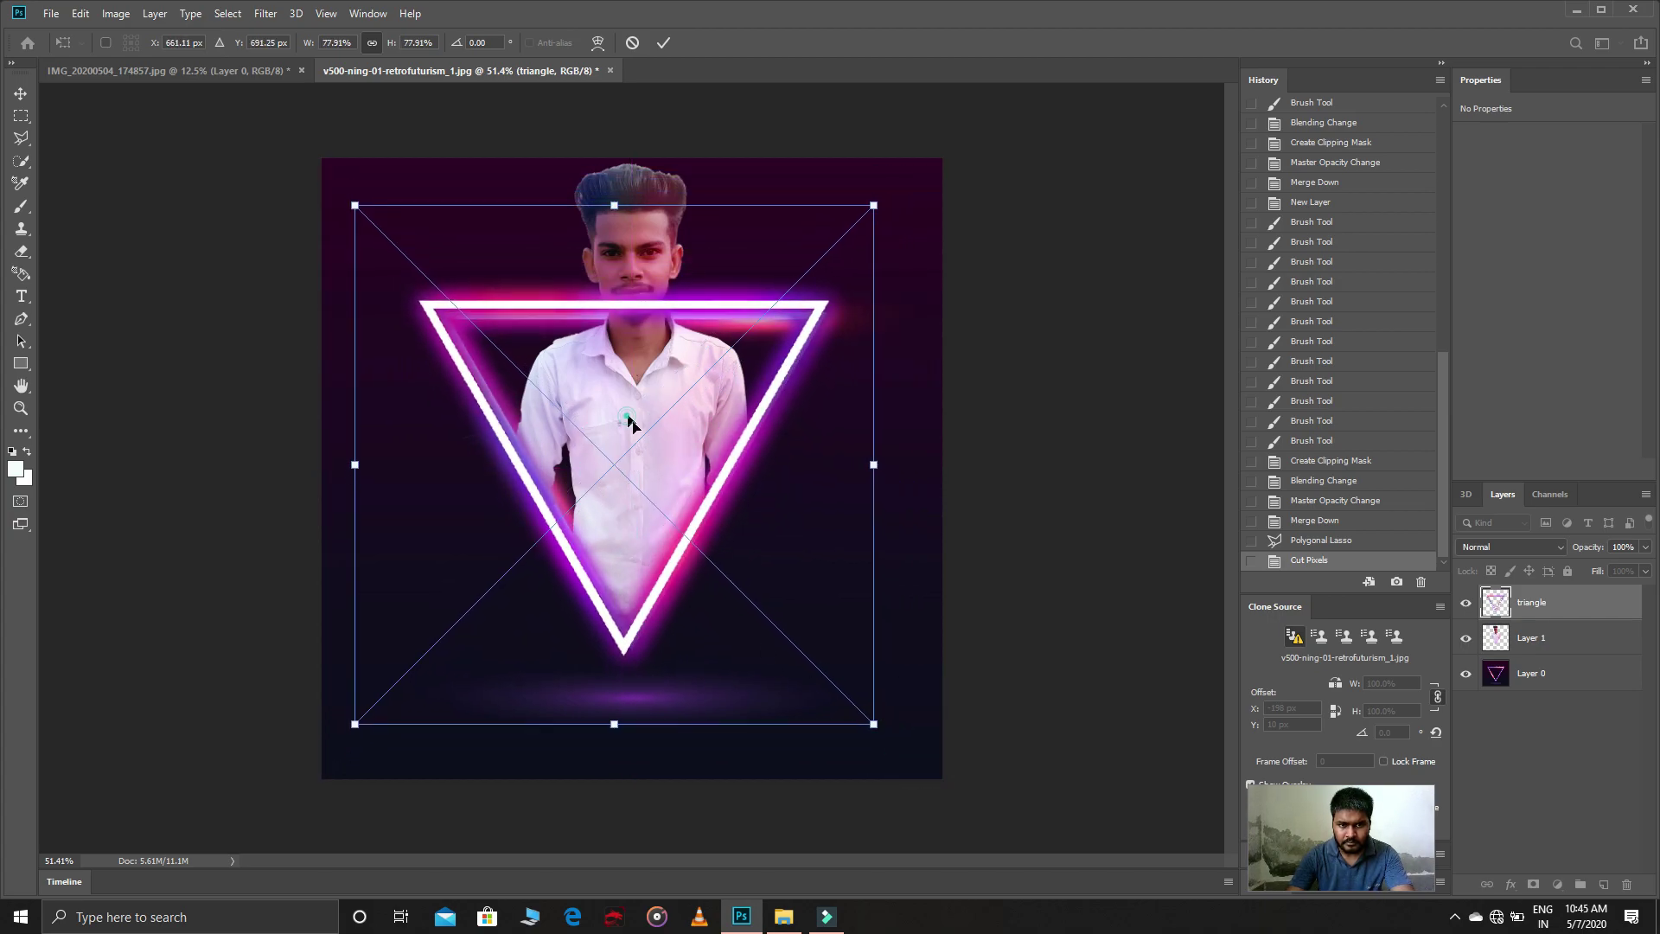
pyautogui.moveTo(630, 421); pyautogui.dragTo(646, 425)
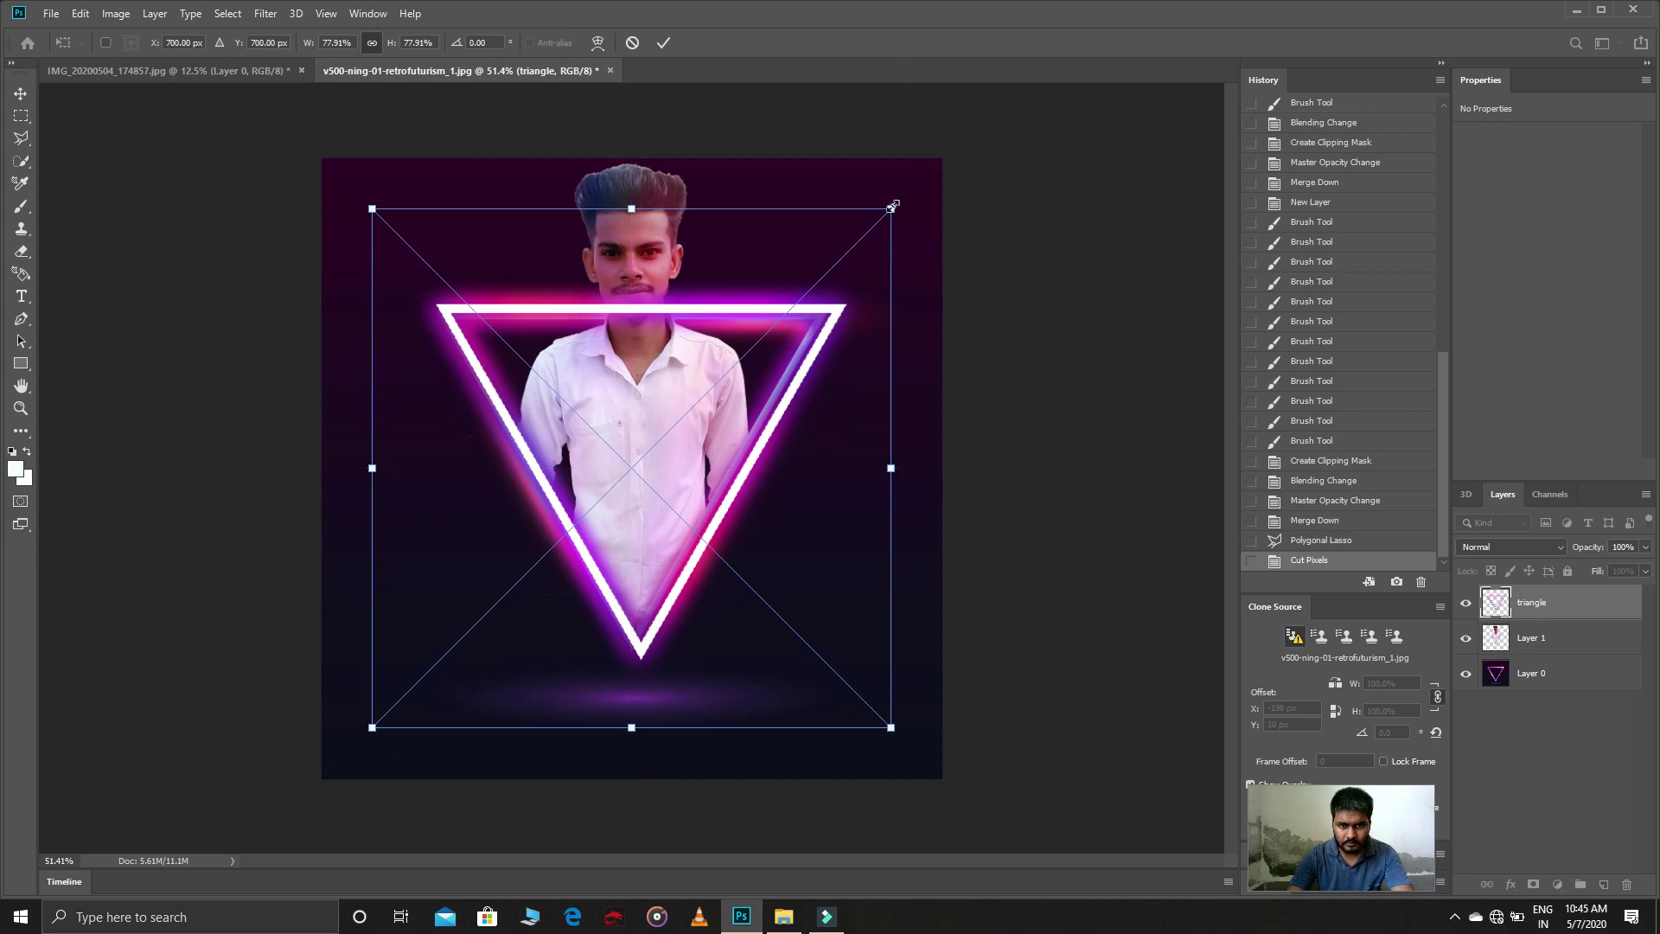
pyautogui.moveTo(892, 206); pyautogui.dragTo(870, 230)
pyautogui.moveTo(839, 361); pyautogui.dragTo(843, 345)
# Step: Commit the triangle and place the neon background copy on top, set to Screen at 66% opacity
pyautogui.click(665, 45)
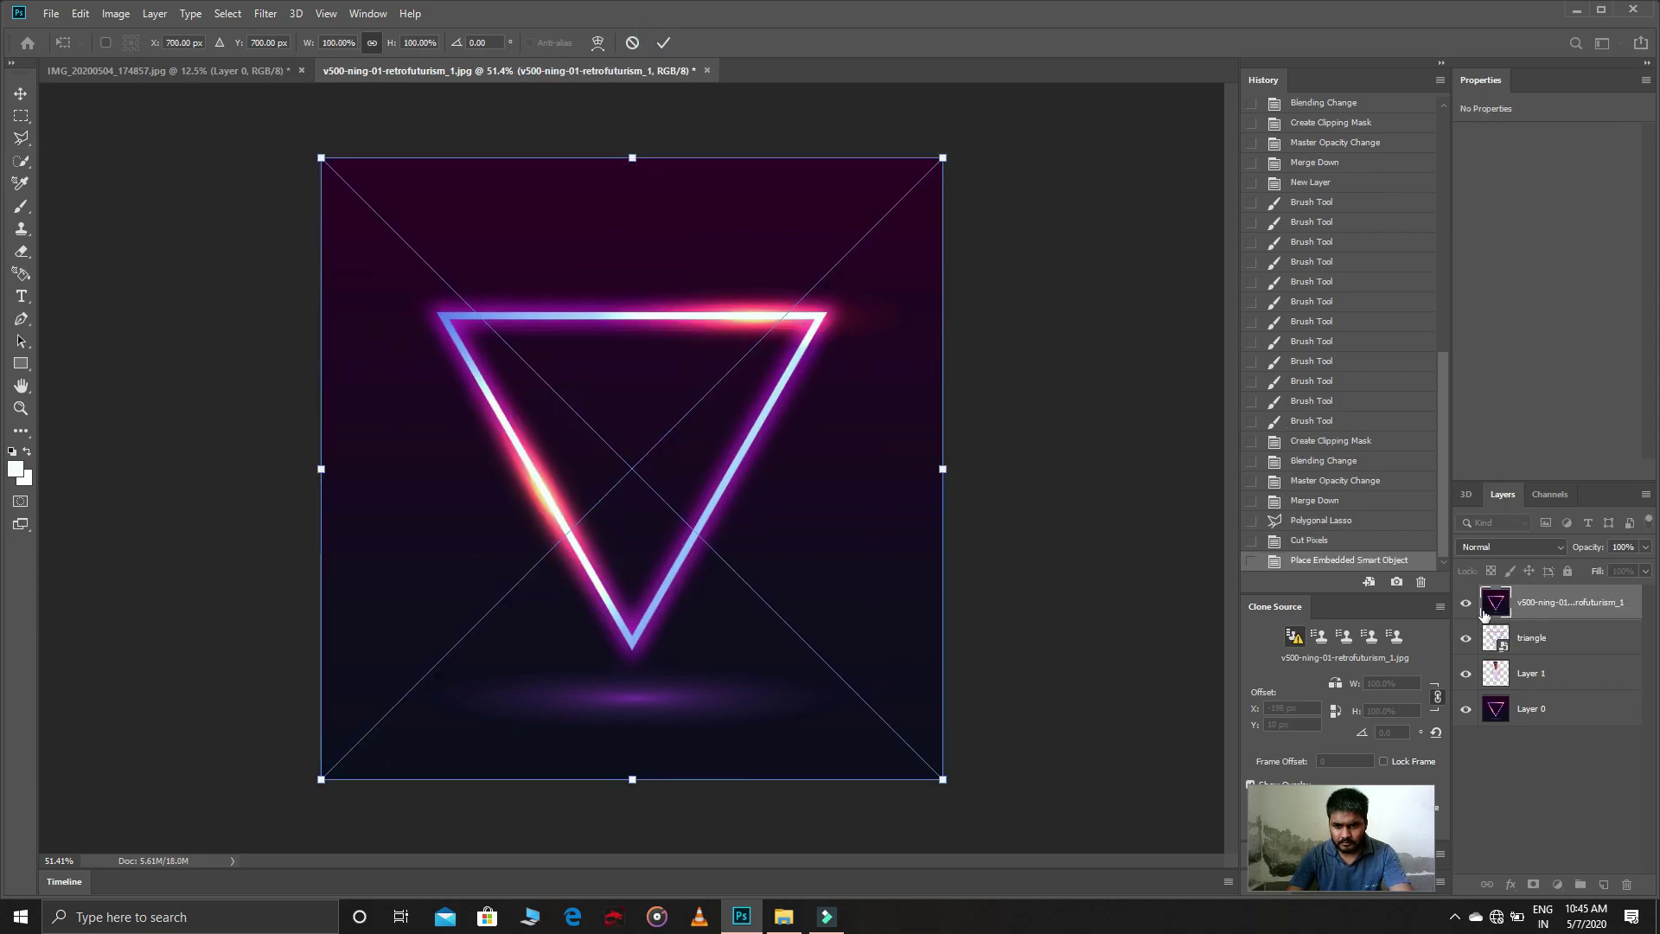
pyautogui.click(664, 43)
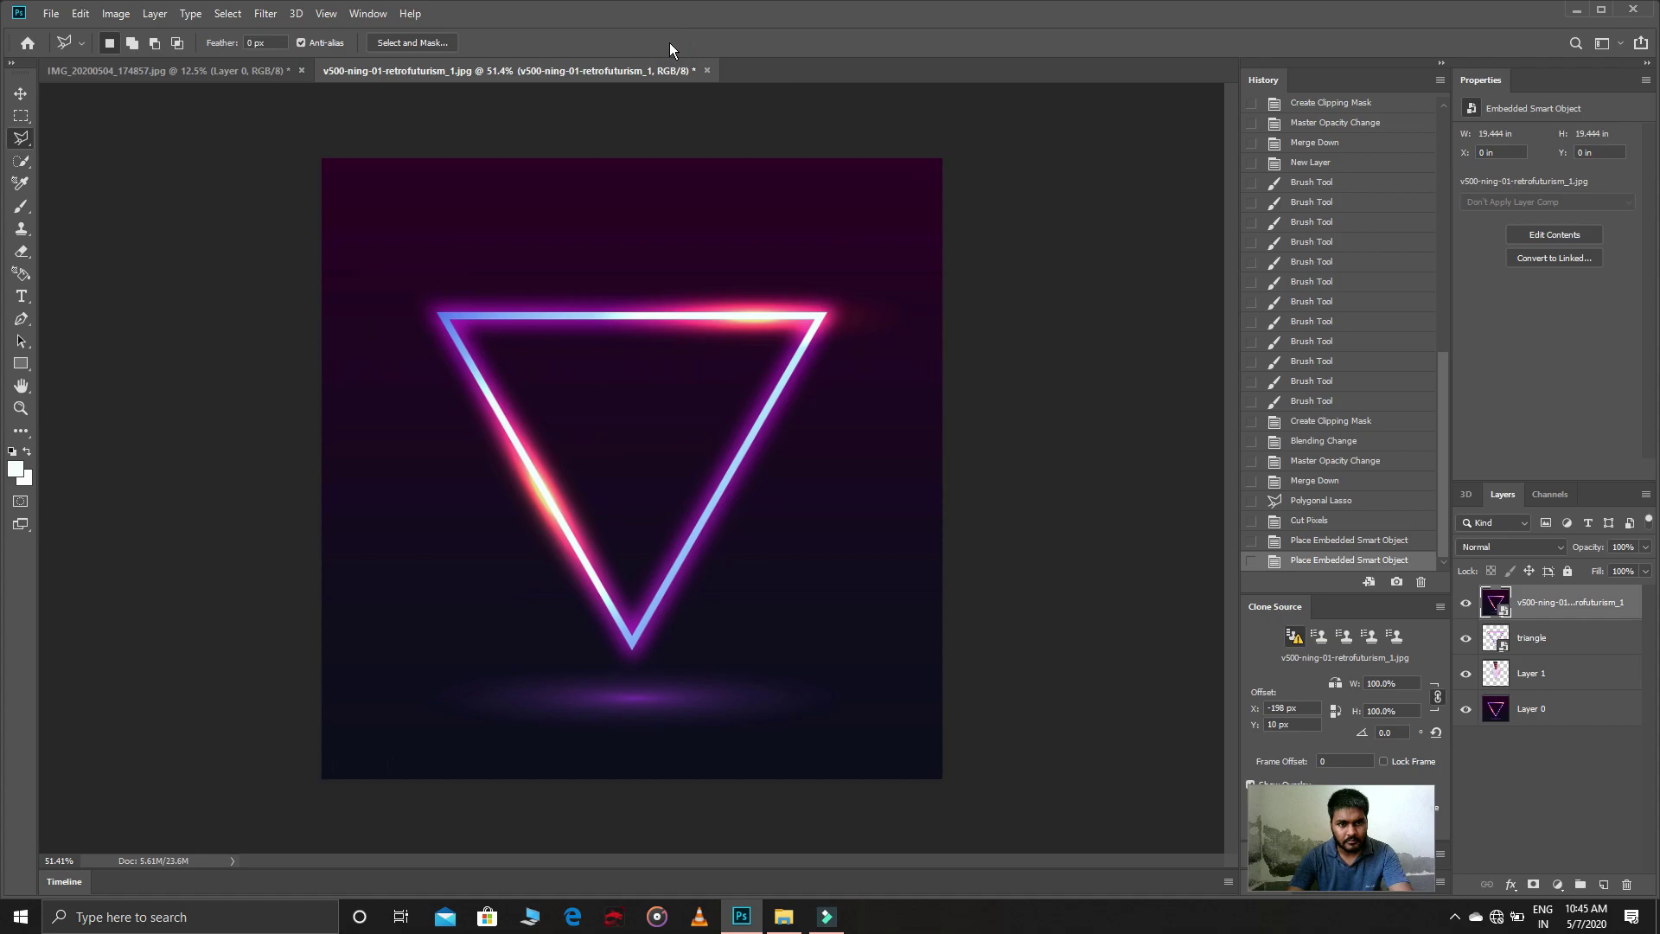
pyautogui.click(1533, 542)
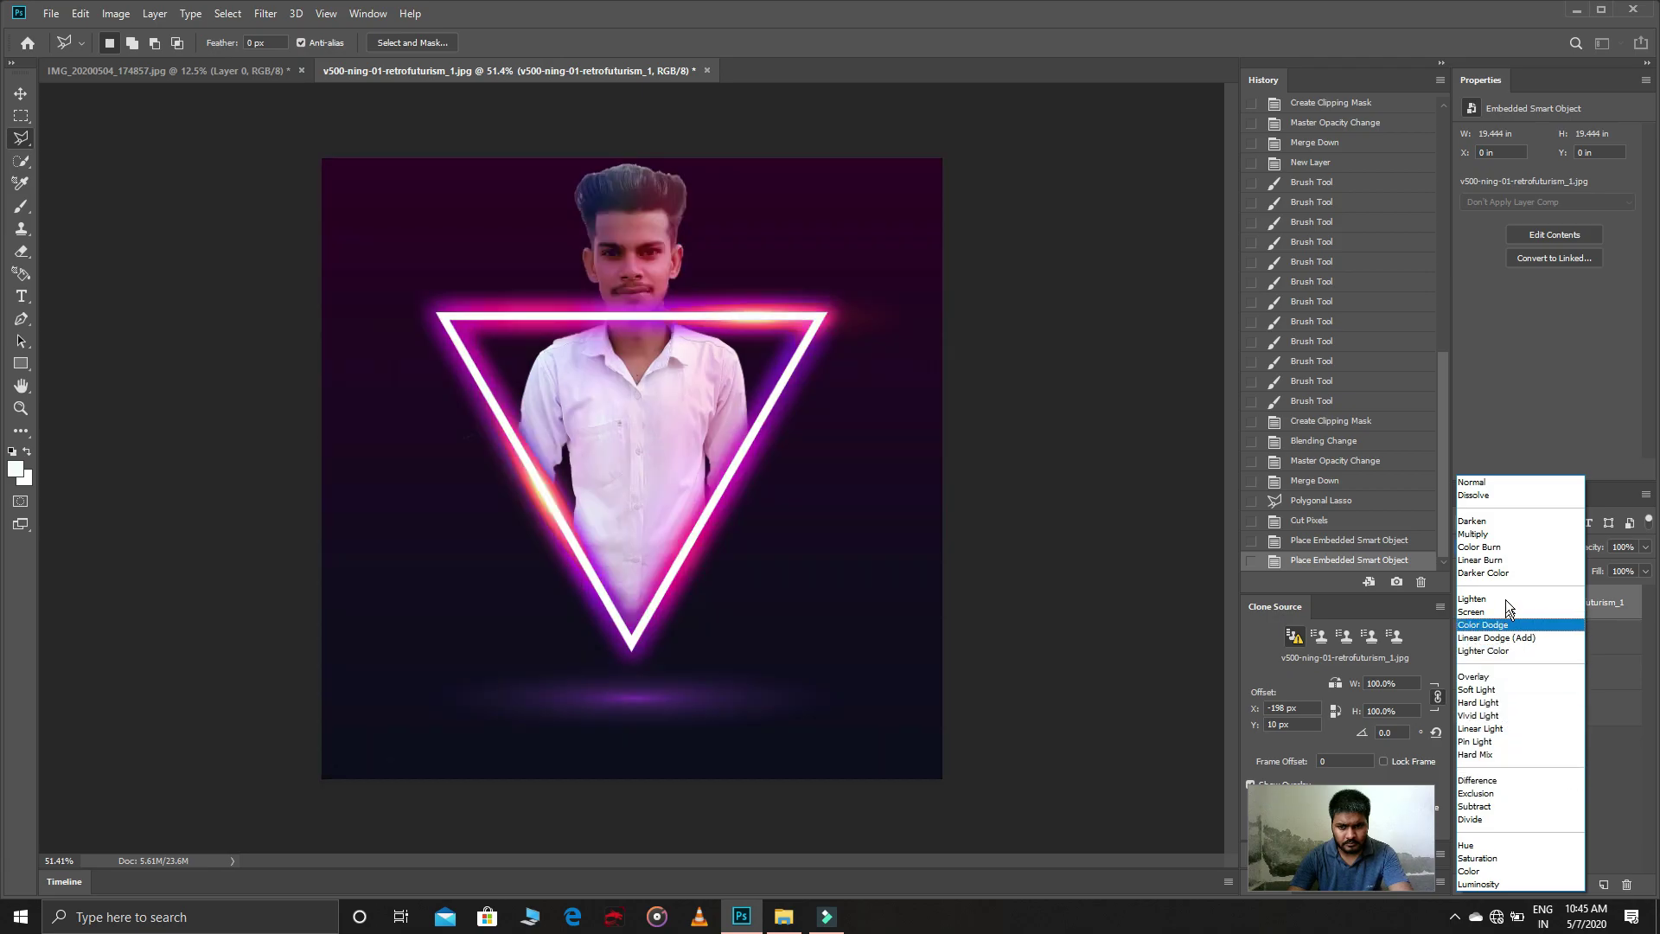
pyautogui.click(1489, 611)
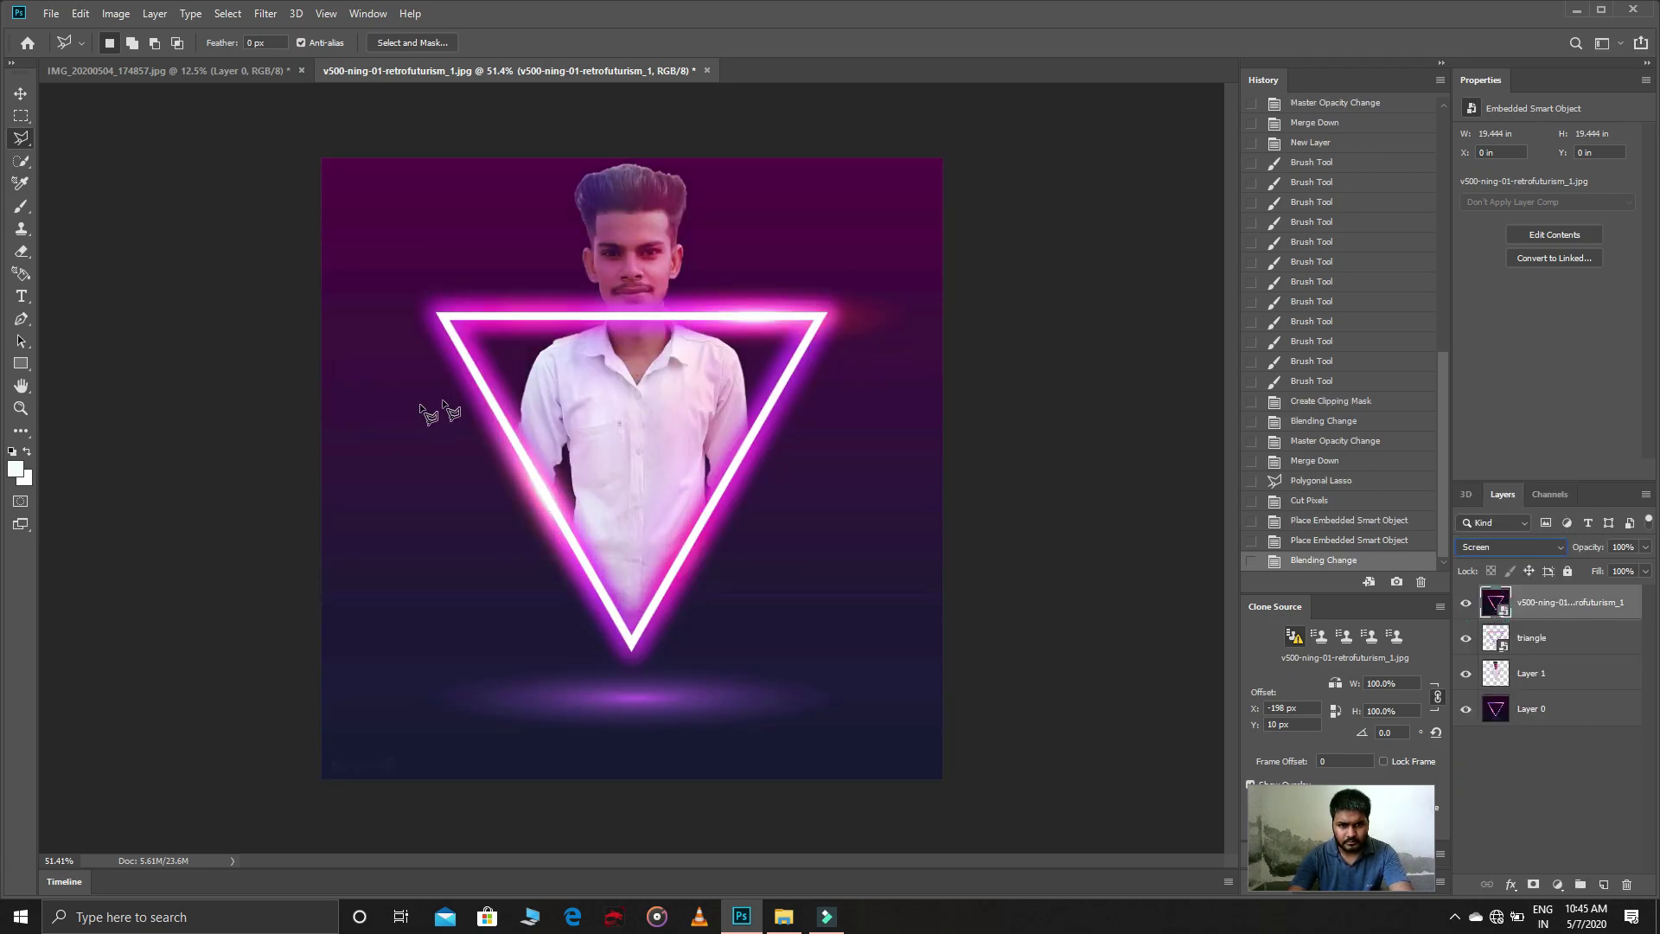
pyautogui.moveTo(1585, 547); pyautogui.dragTo(1573, 550)
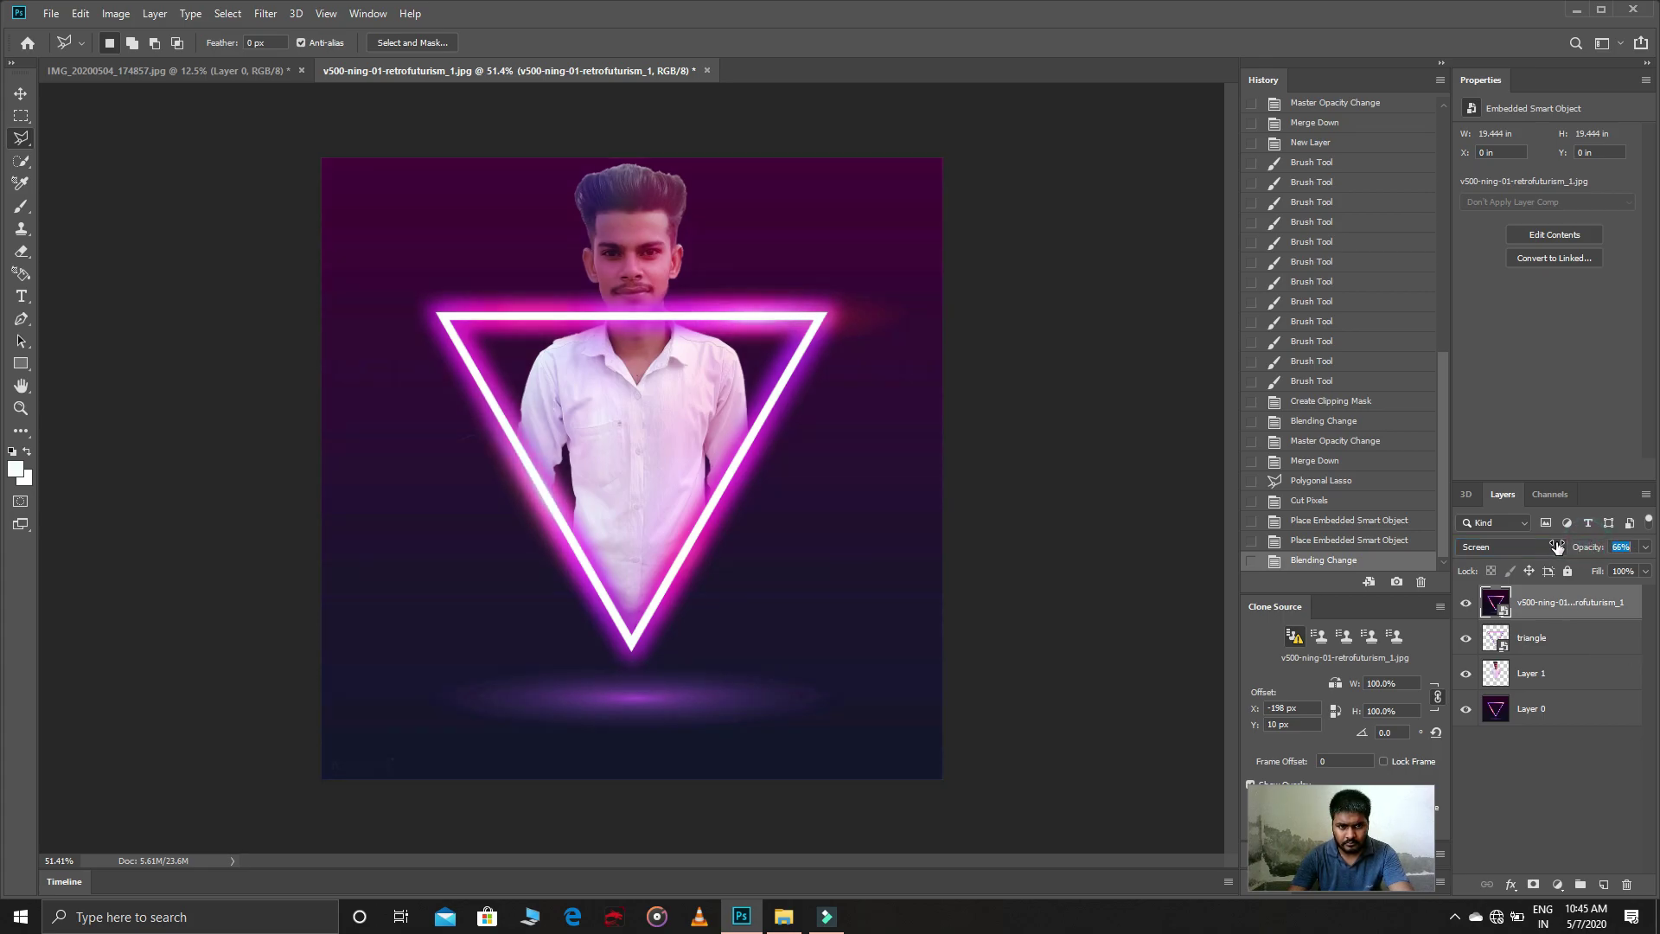
pyautogui.moveTo(1556, 547); pyautogui.dragTo(1558, 547)
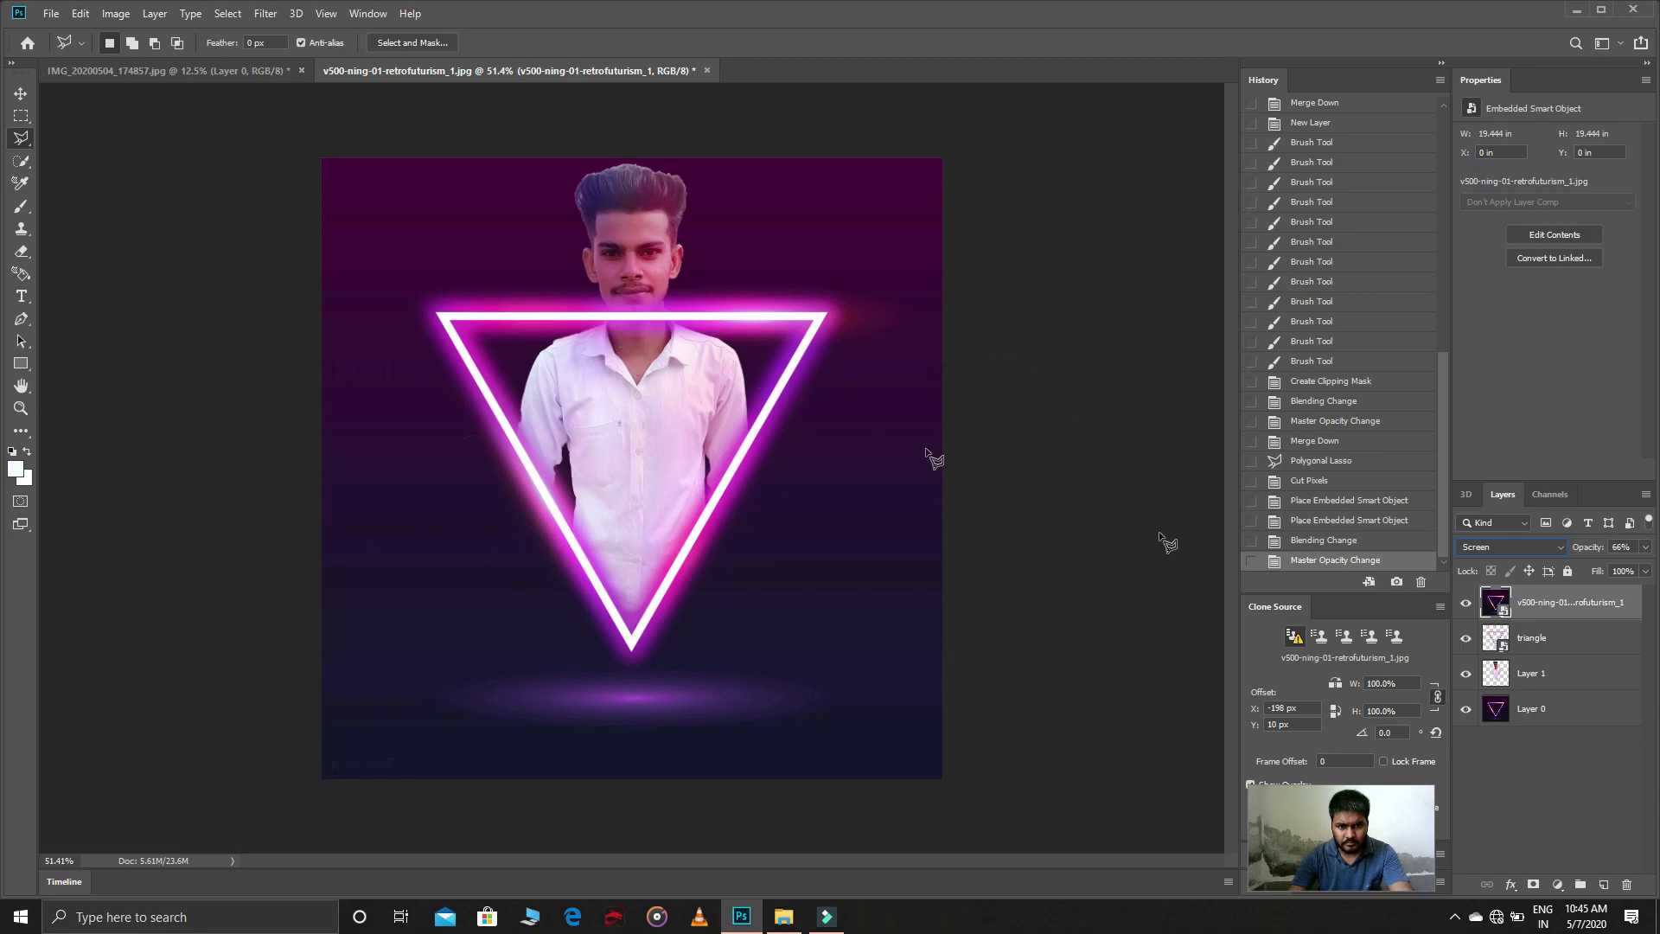
# Step: Hide the top background copy and toggle the triangle layer on and off to compare
pyautogui.click(1566, 671)
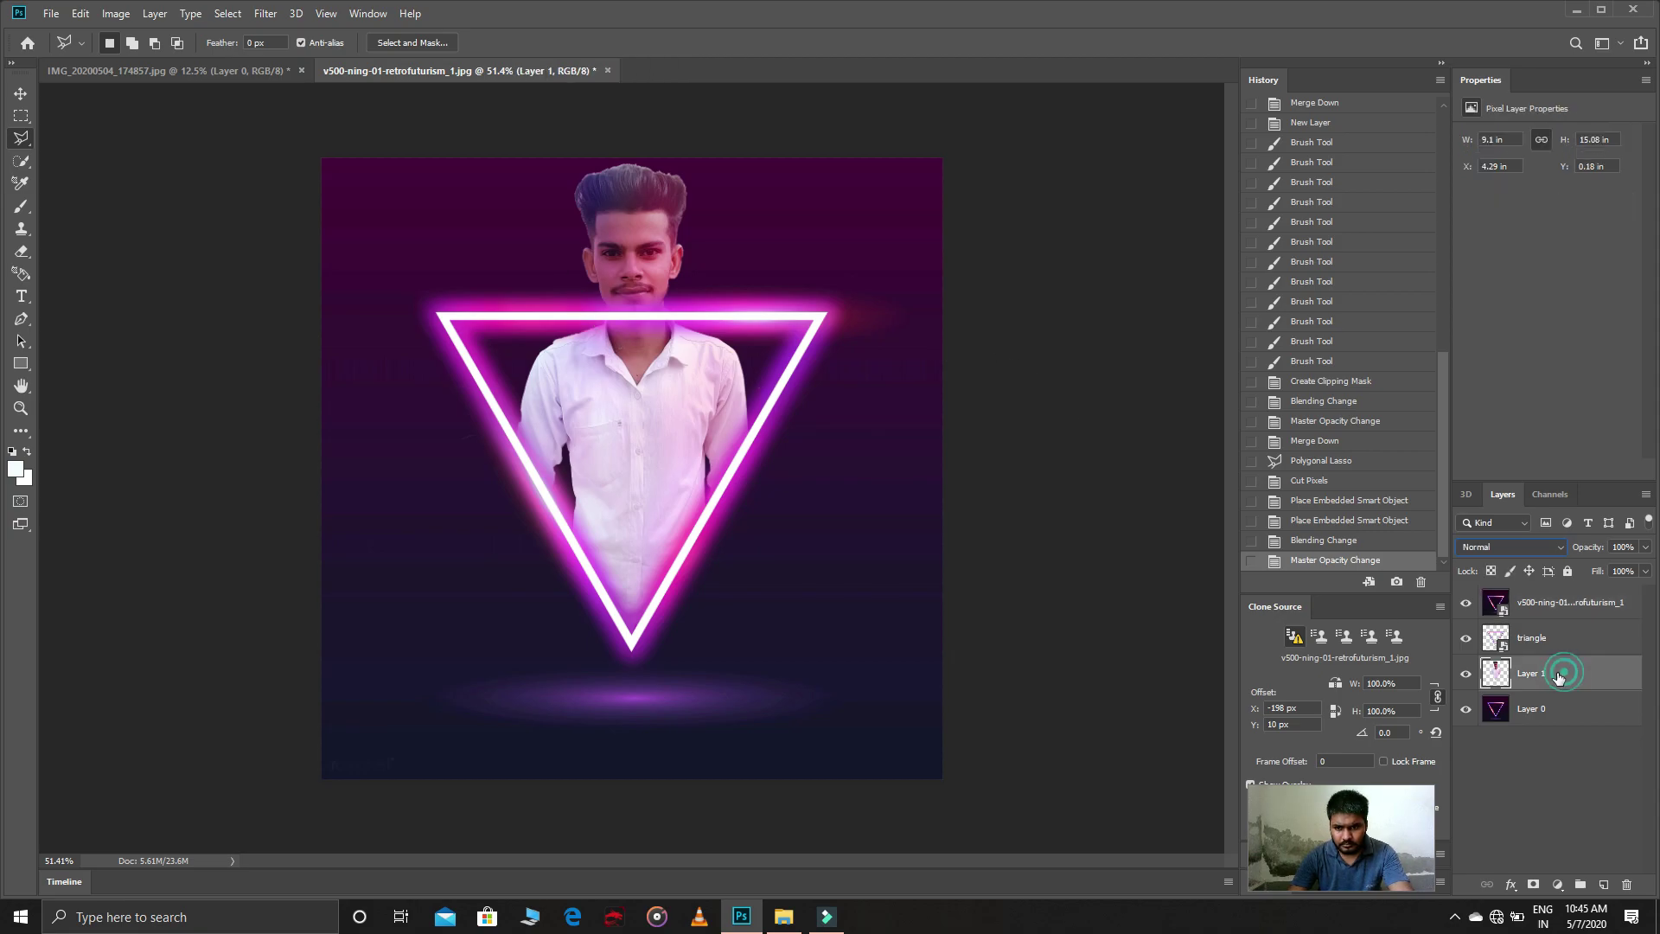
pyautogui.click(1465, 602)
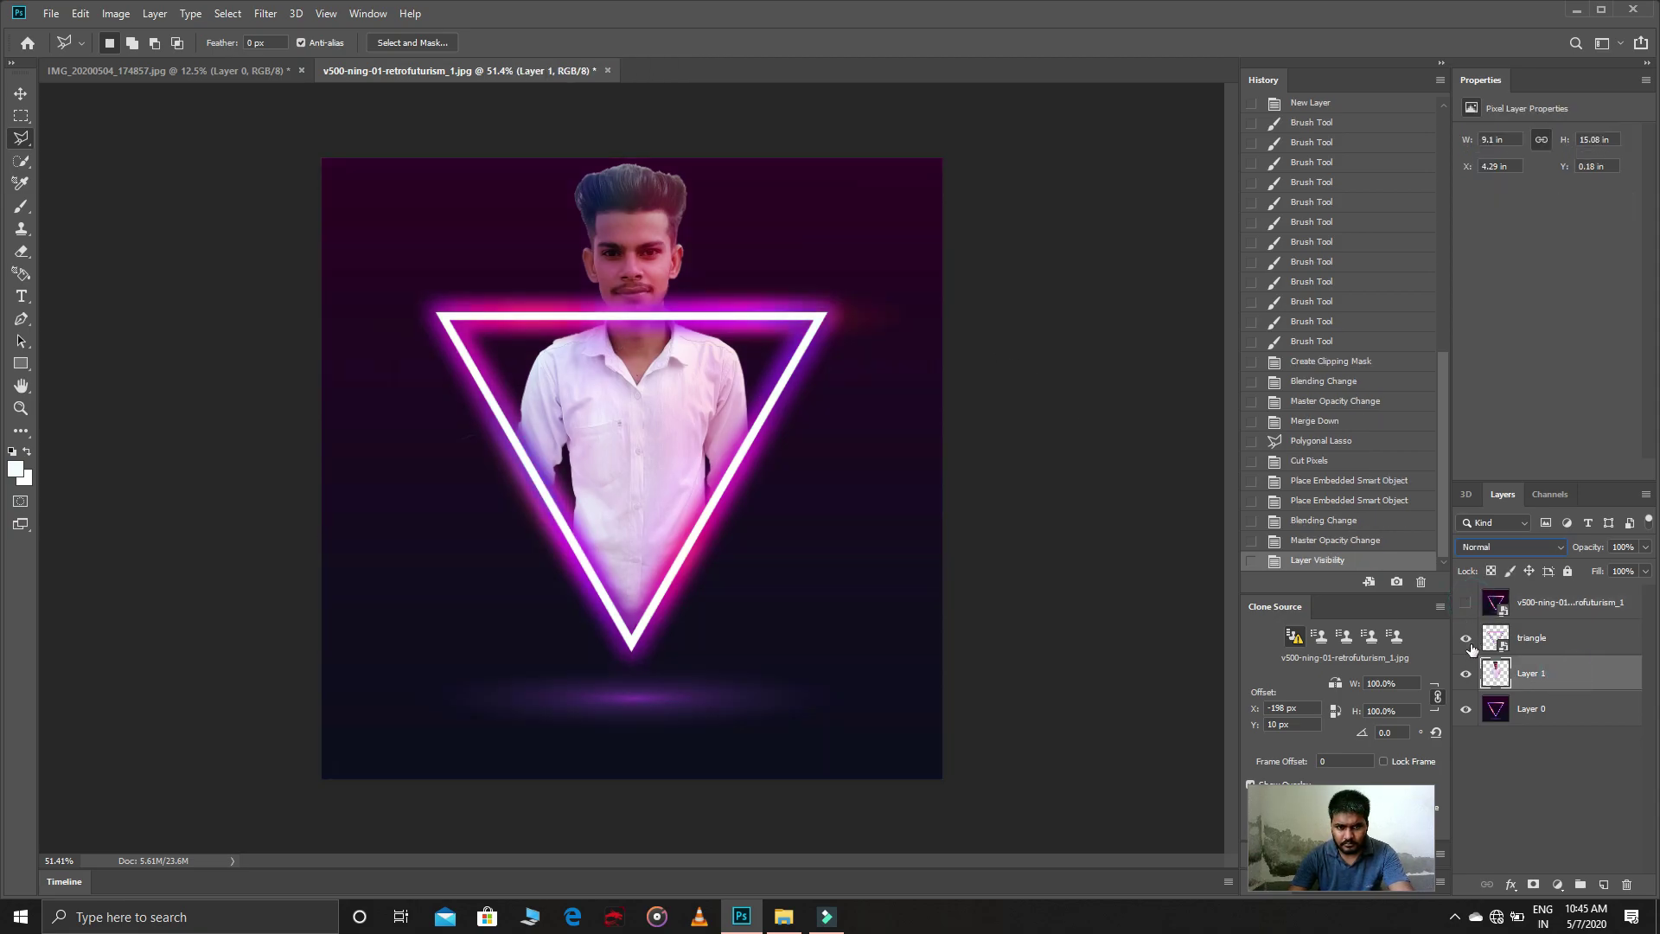
pyautogui.click(1466, 638)
pyautogui.click(1467, 639)
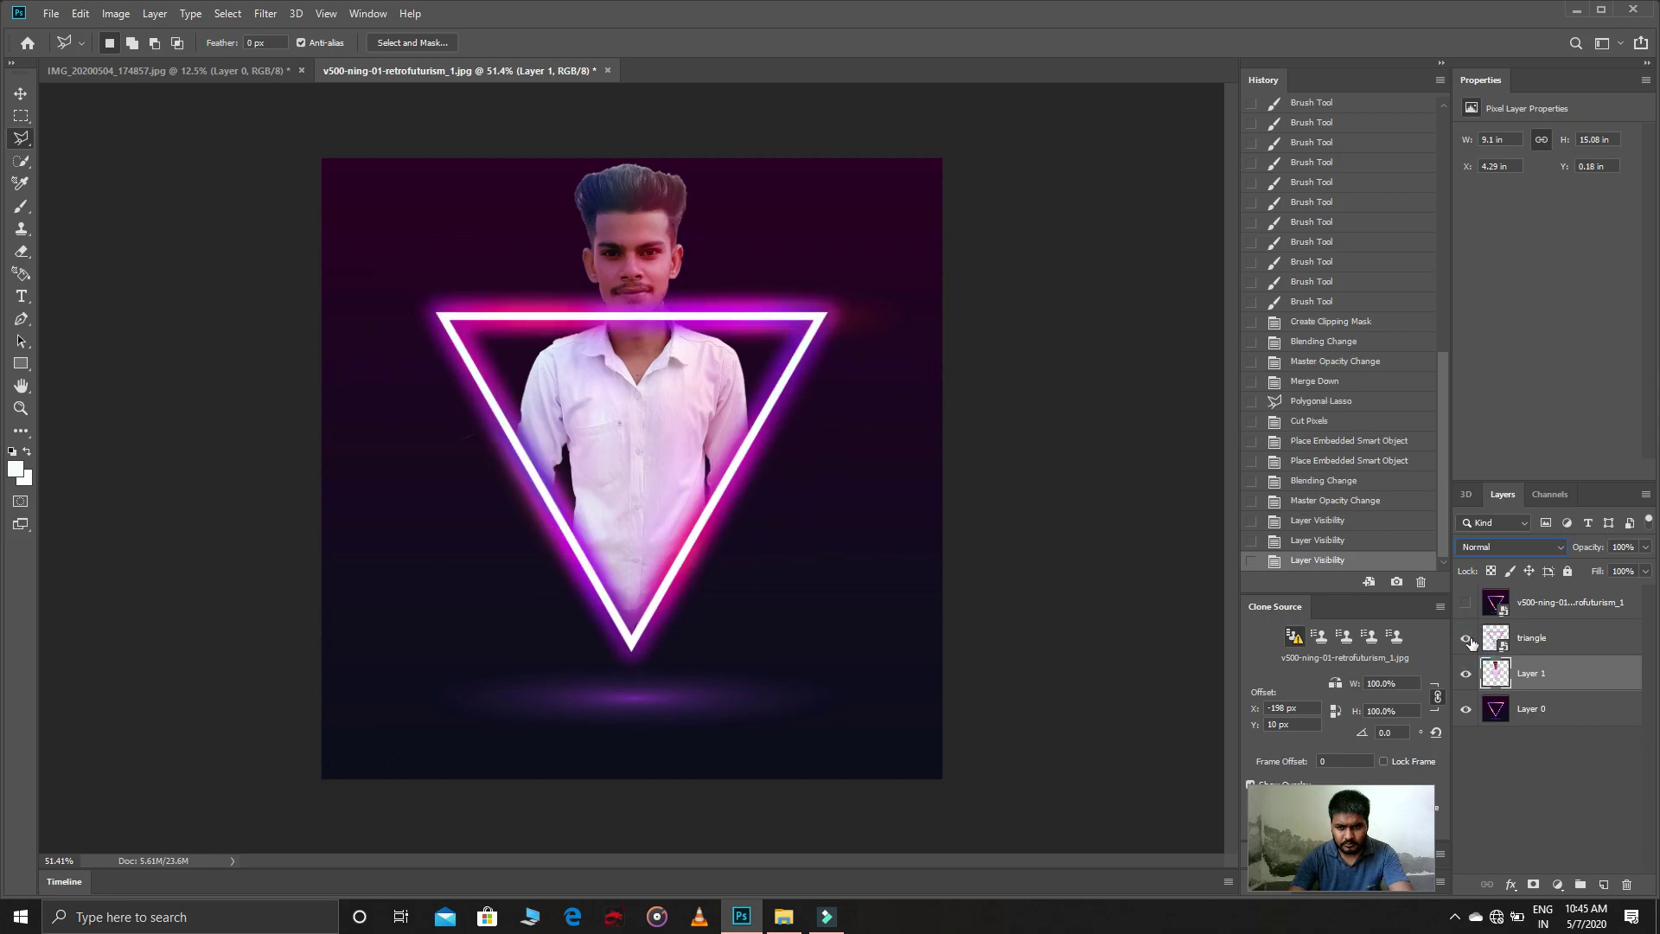
pyautogui.click(1466, 639)
pyautogui.click(1467, 639)
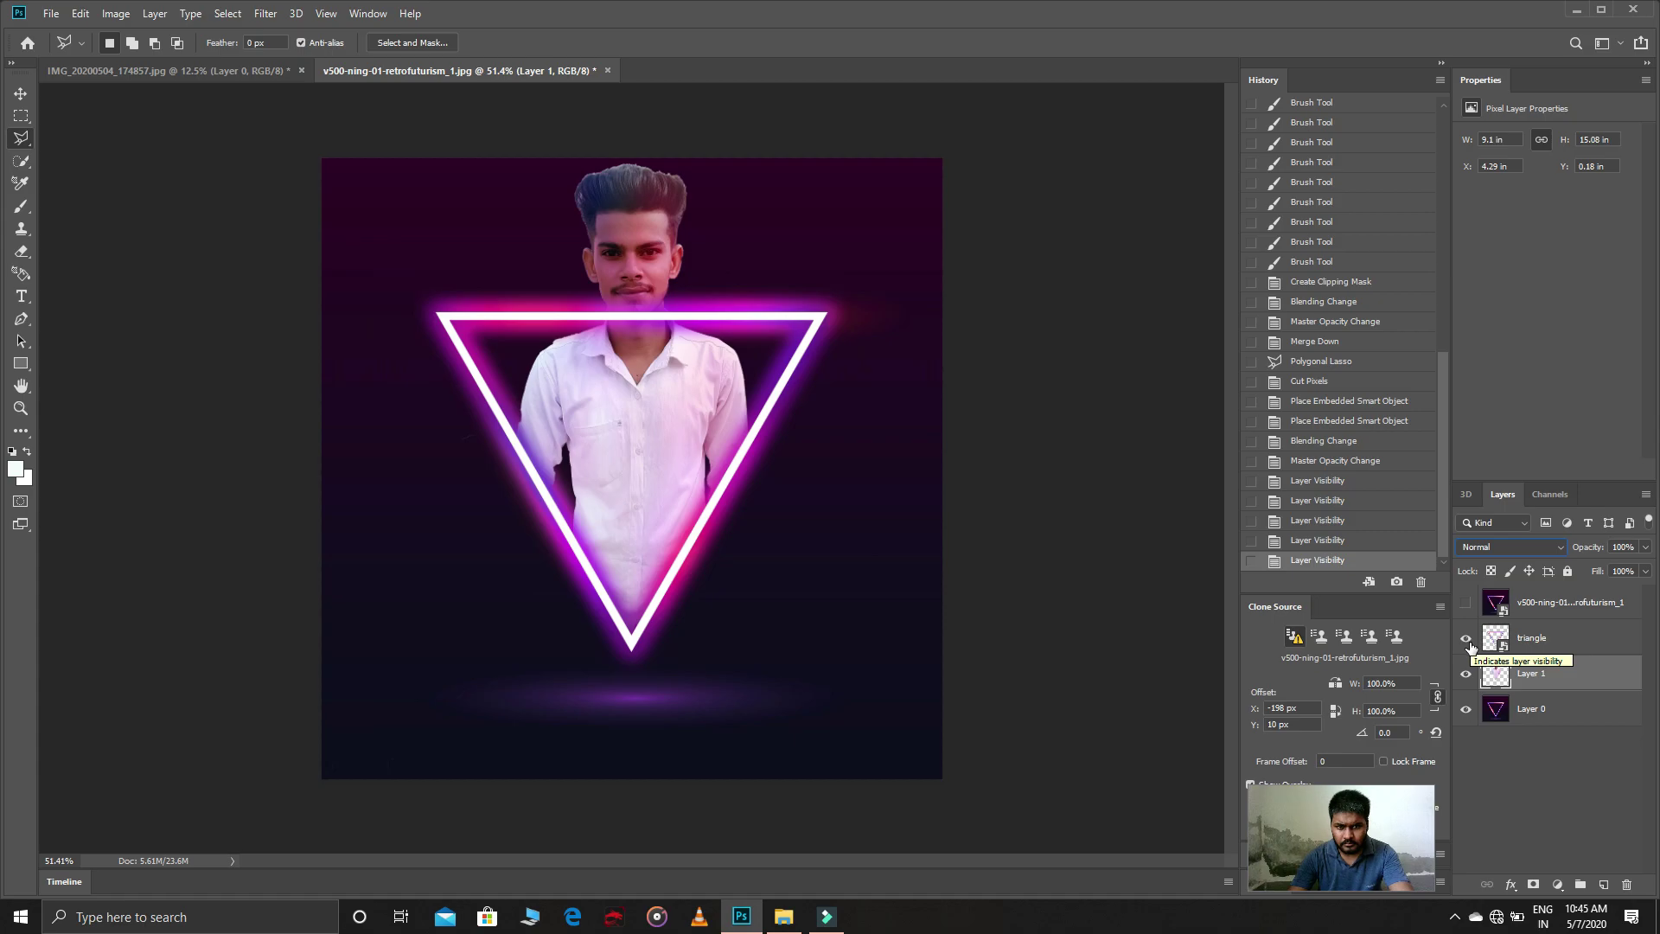
pyautogui.click(1467, 639)
pyautogui.click(1466, 639)
pyautogui.click(1467, 602)
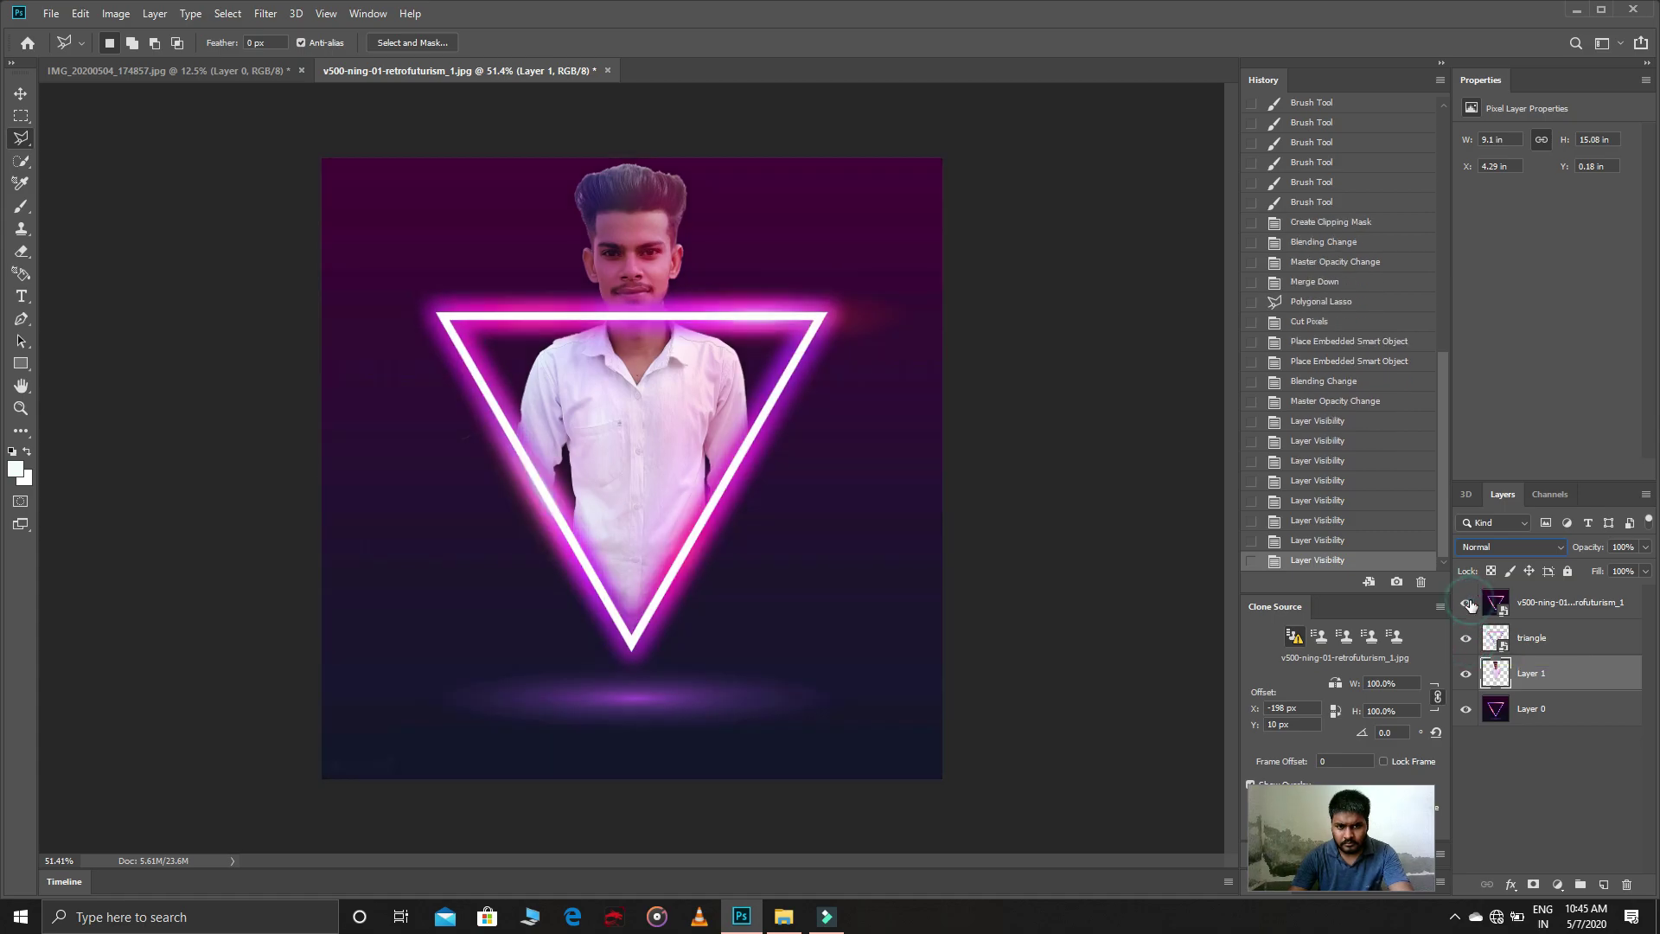
# Step: Leave the background copy hidden and select the triangle layer
pyautogui.click(1547, 637)
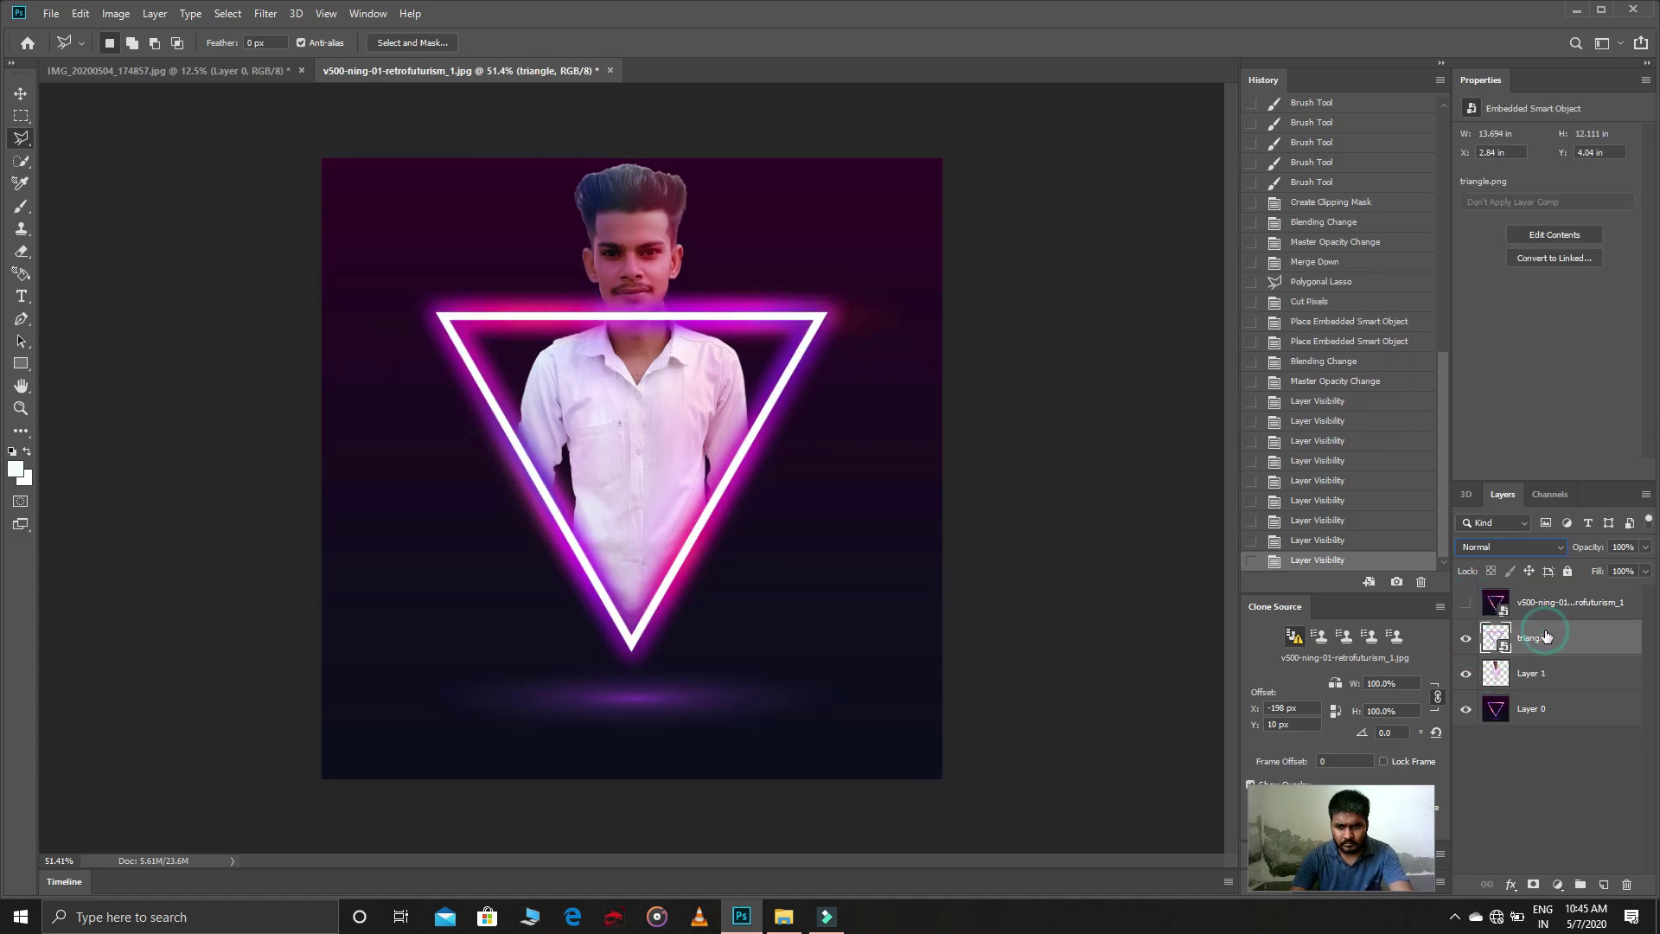
pyautogui.click(1545, 675)
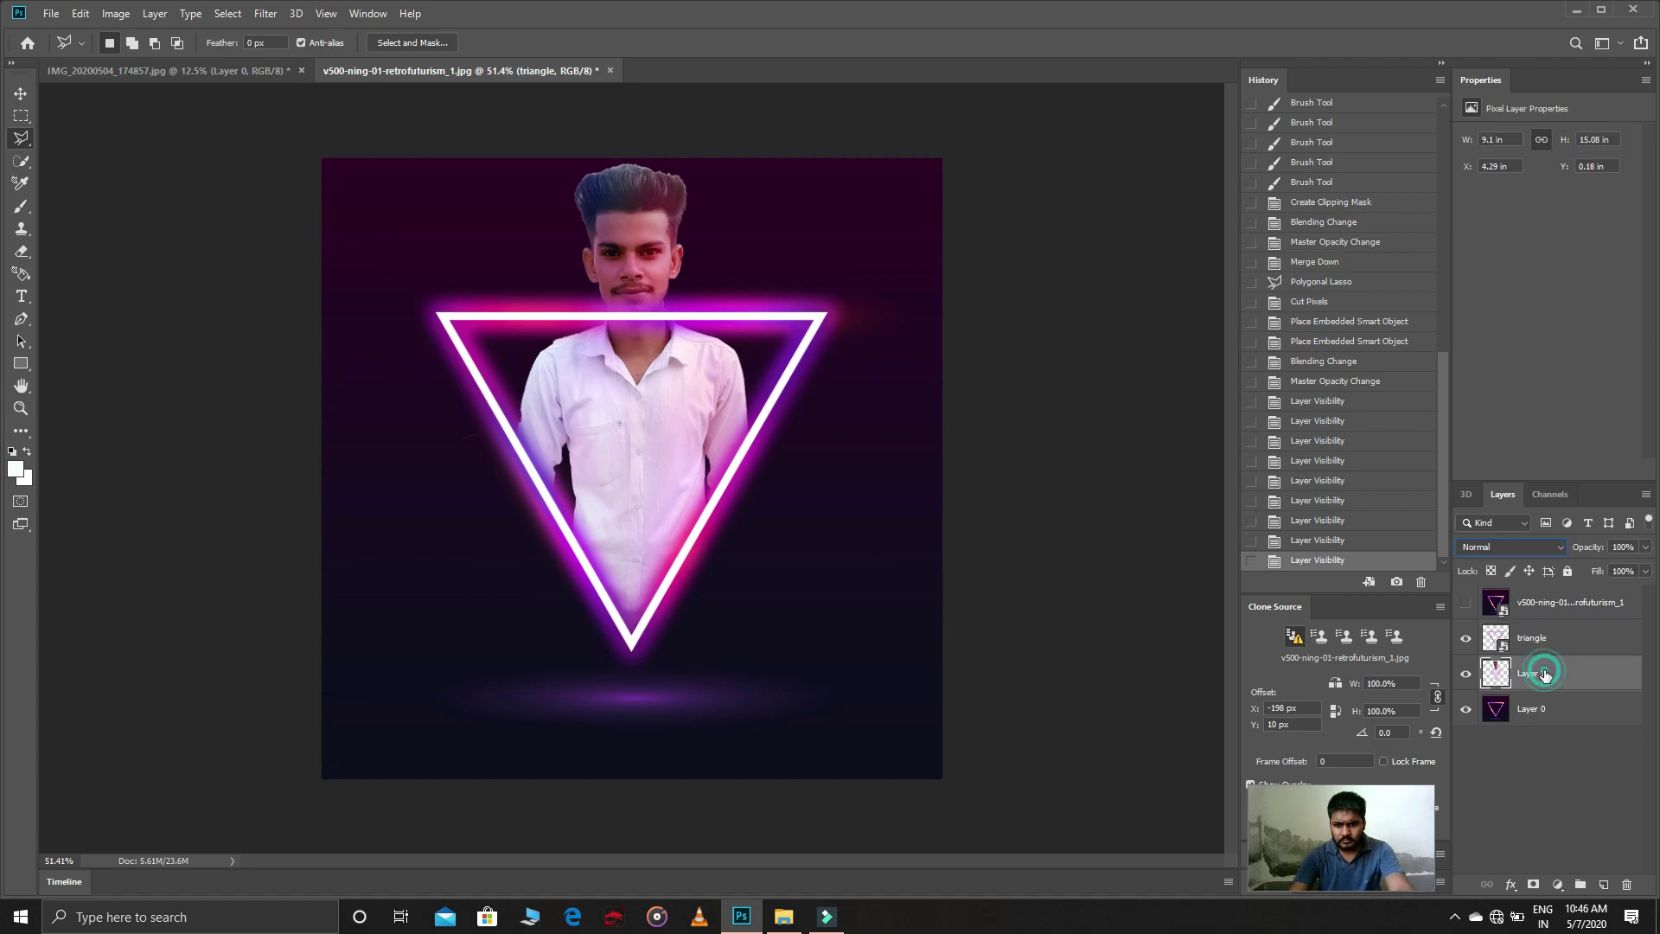
pyautogui.click(1468, 604)
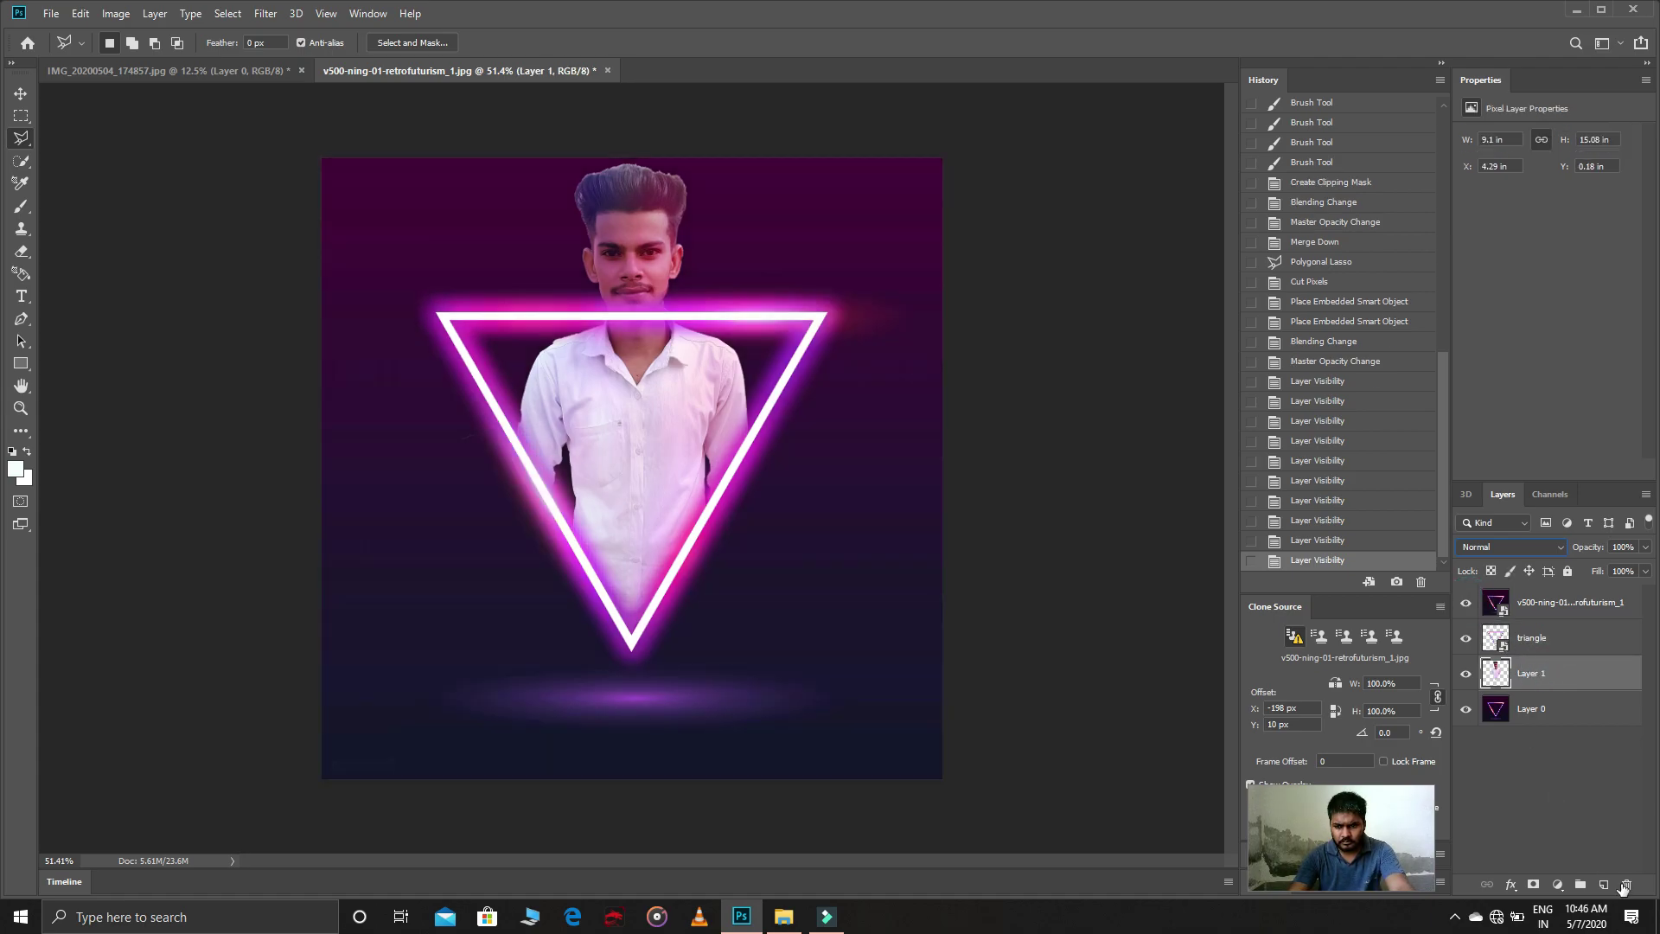
pyautogui.click(1468, 604)
pyautogui.click(1539, 639)
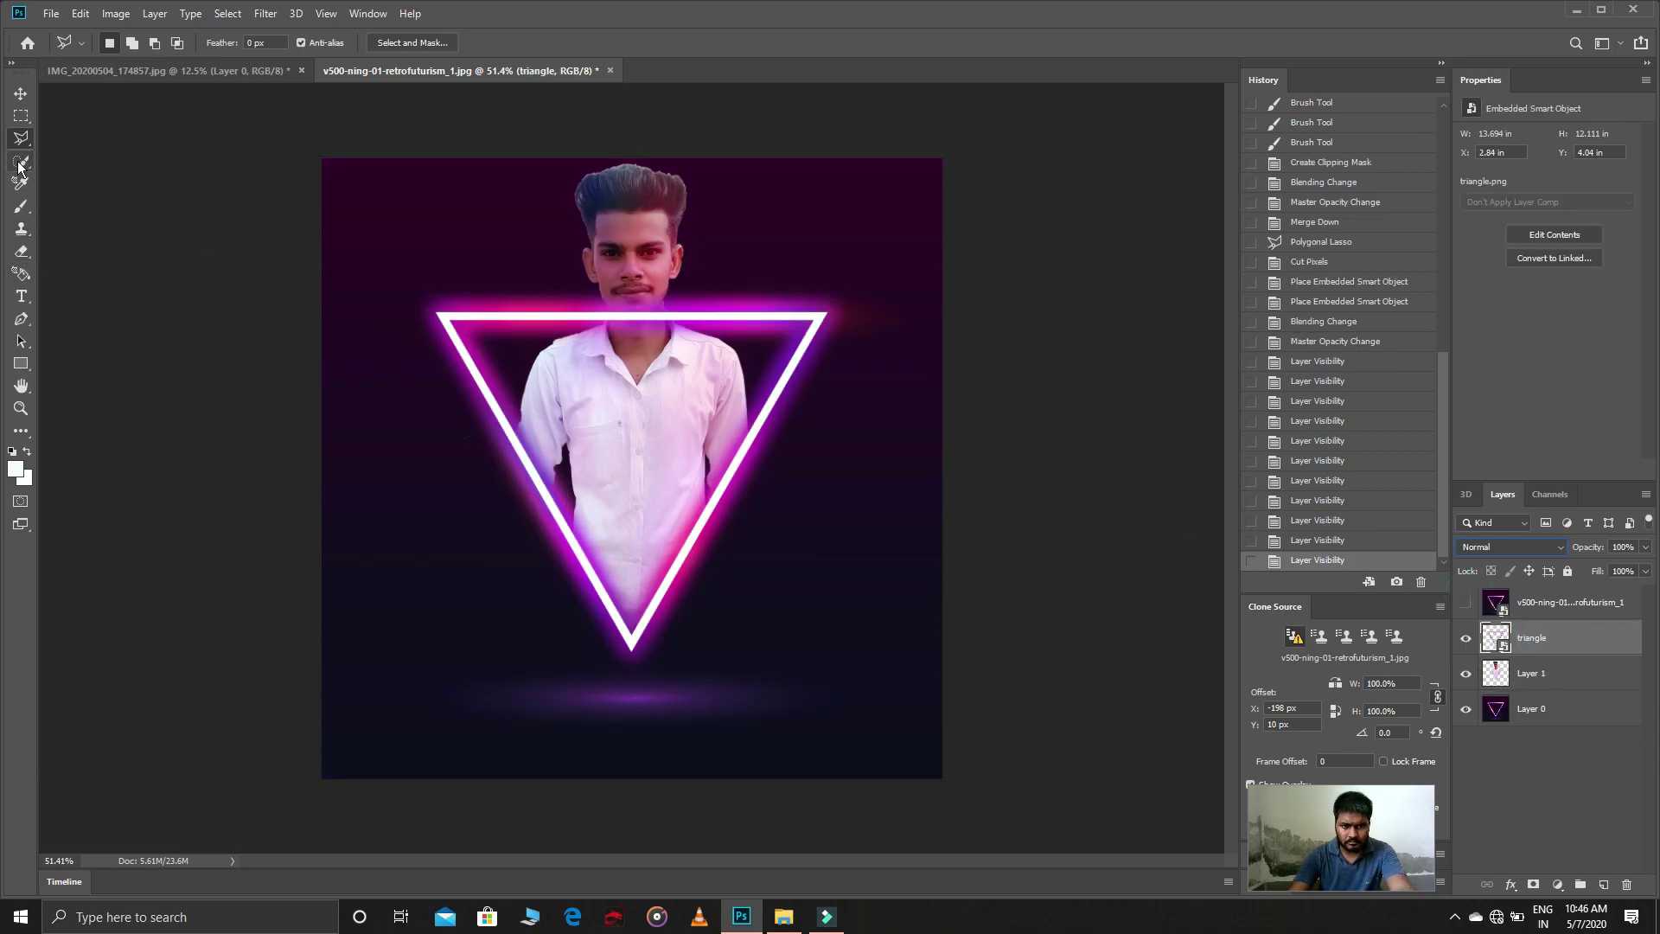
pyautogui.click(19, 164)
# Step: Select the man's face and neck, then show and select the triangle layer again
pyautogui.click(1535, 673)
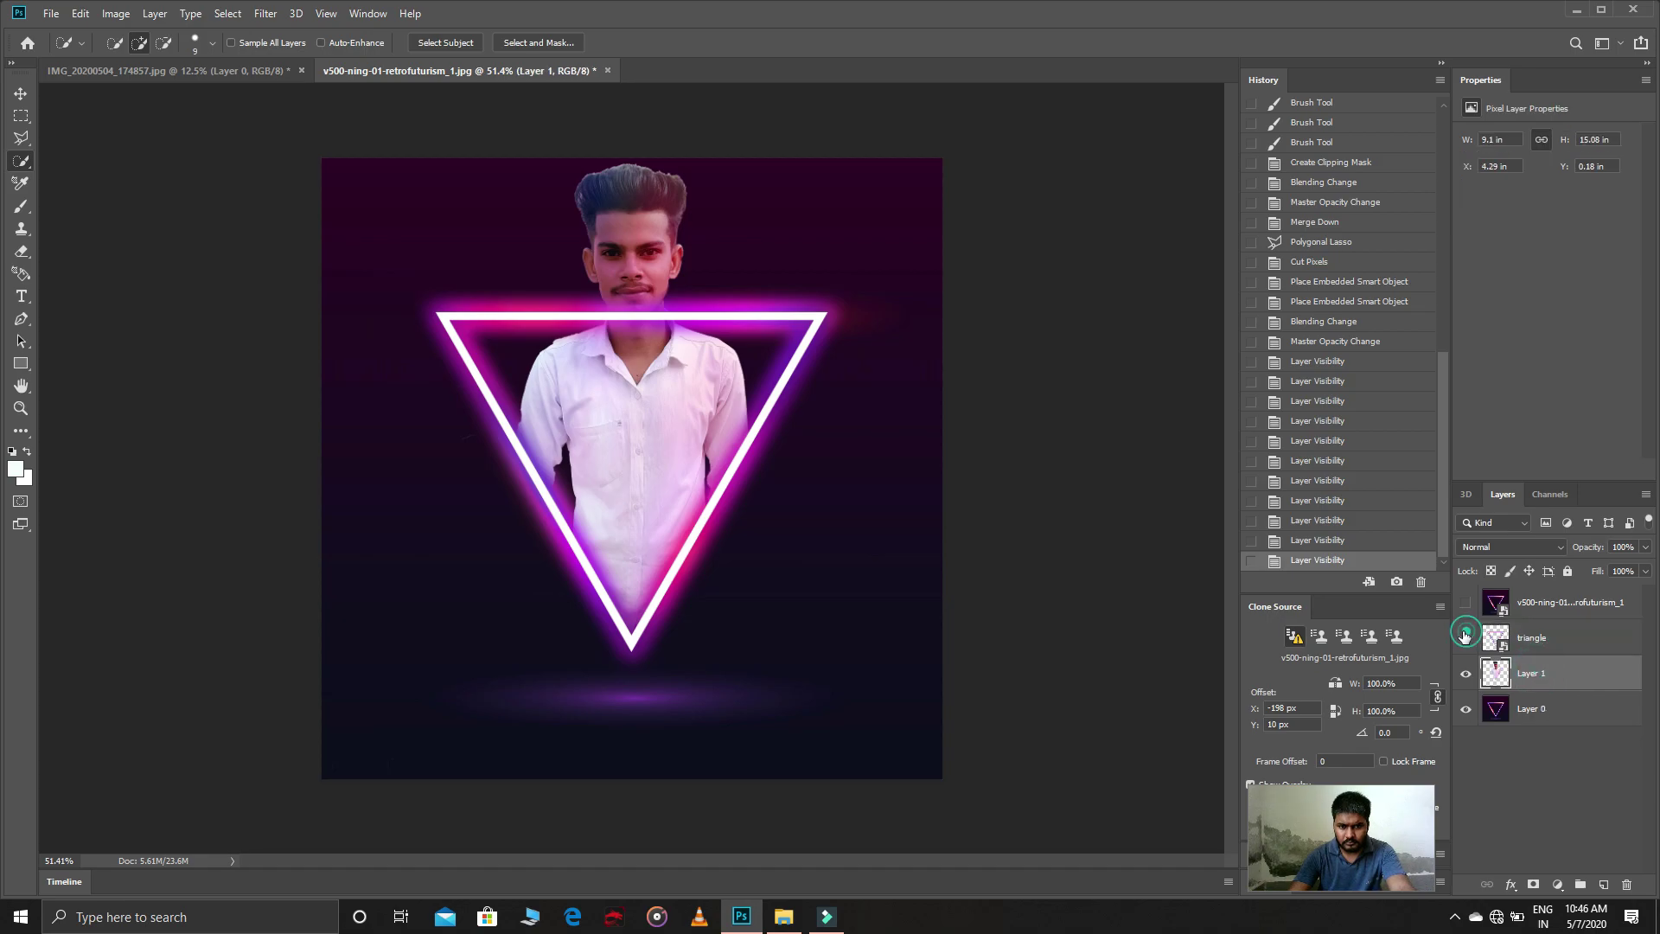
pyautogui.click(1464, 634)
pyautogui.moveTo(628, 251); pyautogui.dragTo(625, 336)
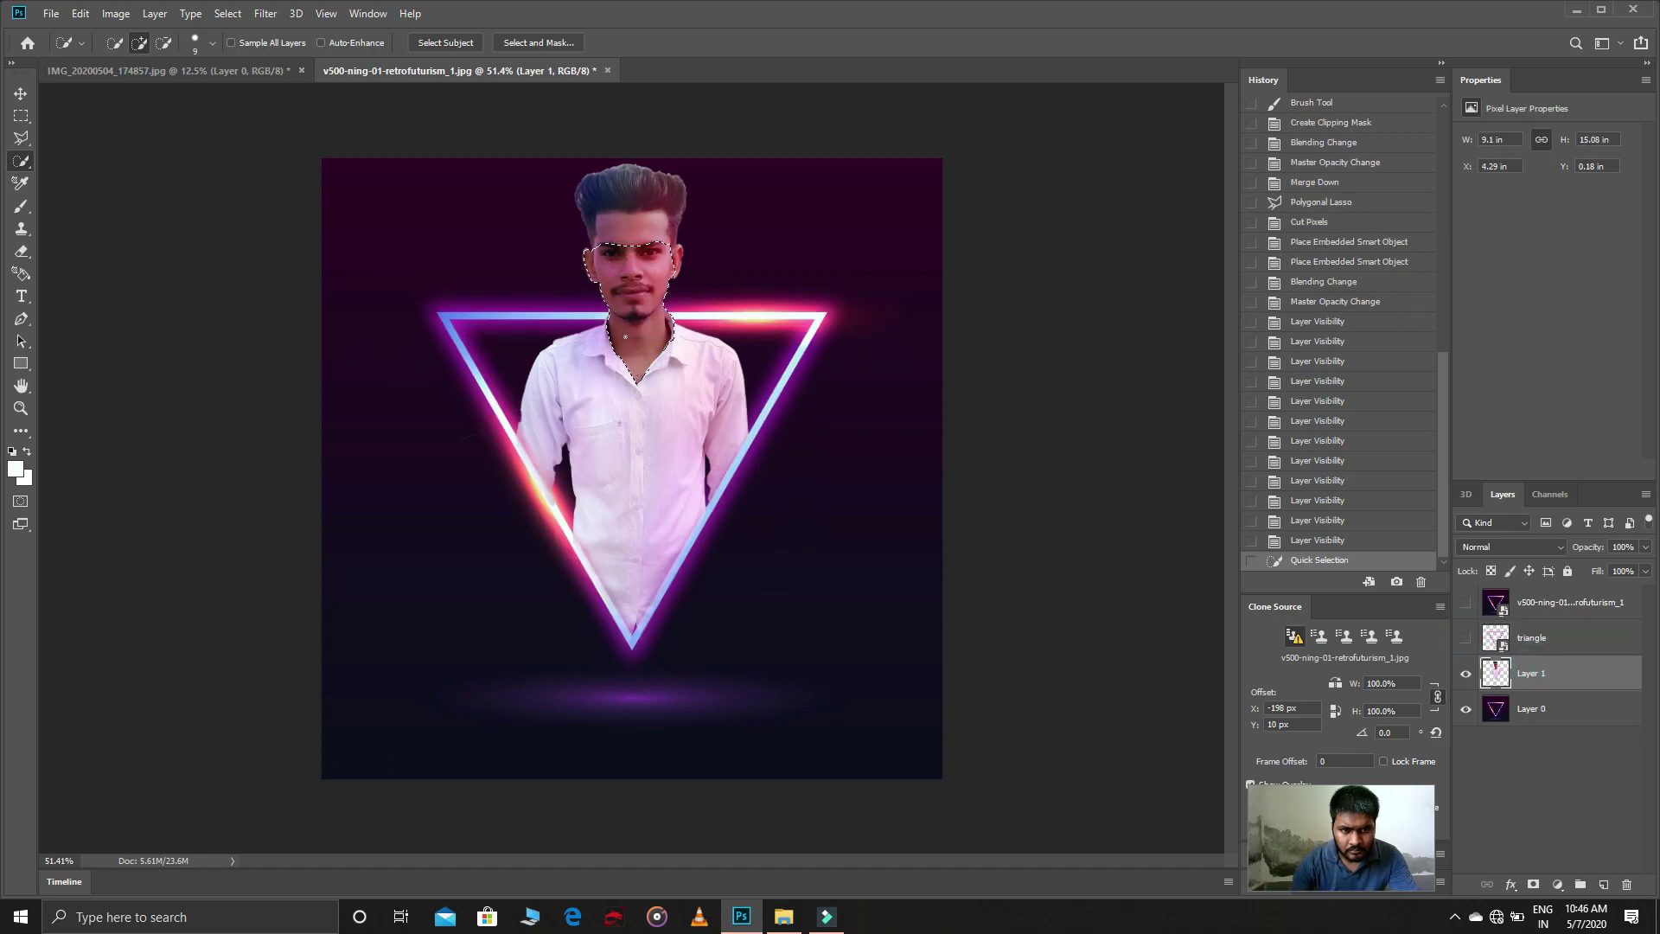
pyautogui.click(1588, 638)
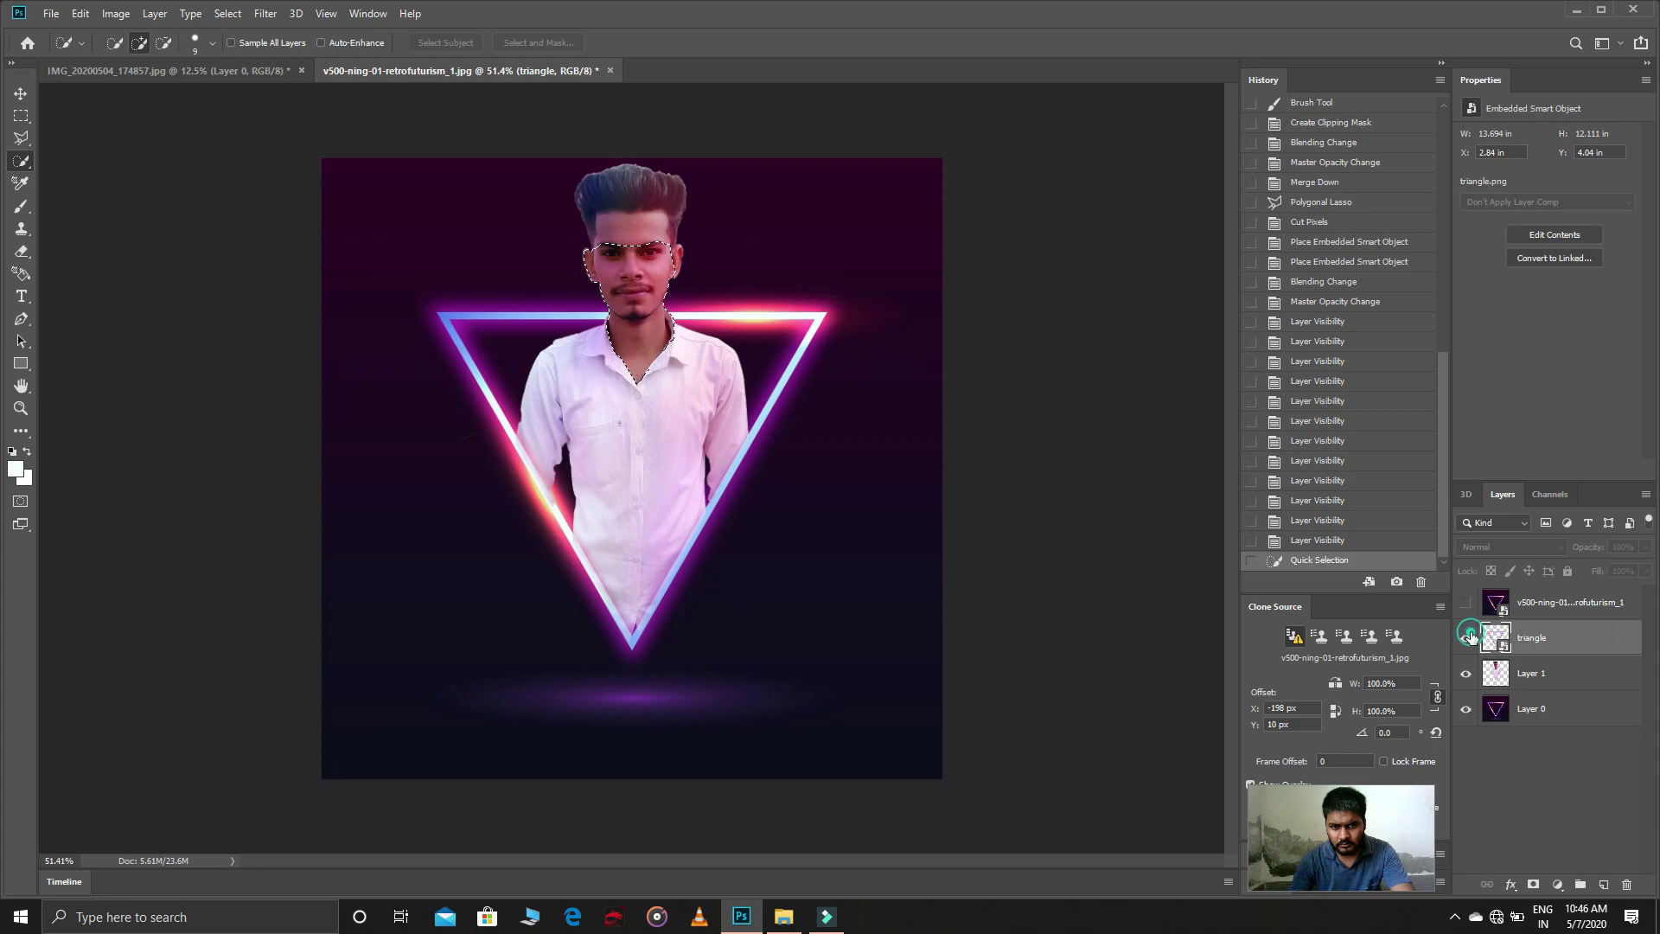
pyautogui.click(1467, 637)
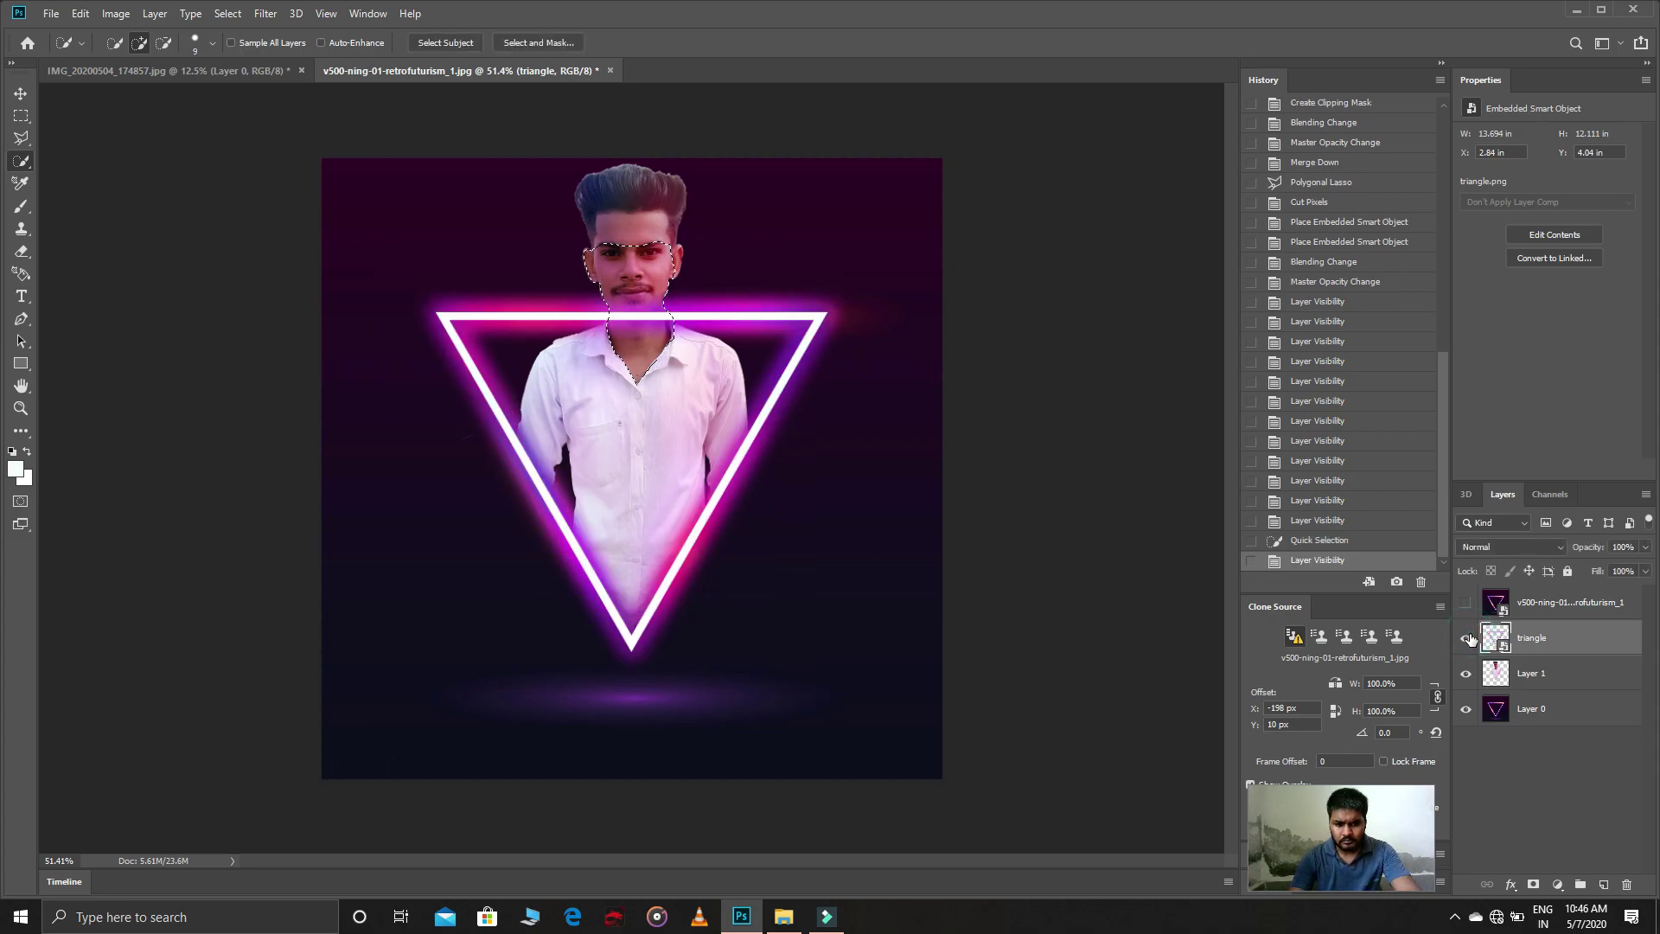
# Step: Rasterize the triangle smart object so it can be erased, keeping the selection
pyautogui.click(22, 251)
pyautogui.click(683, 371)
pyautogui.click(790, 353)
pyautogui.hotkey('ctrl', 'x')
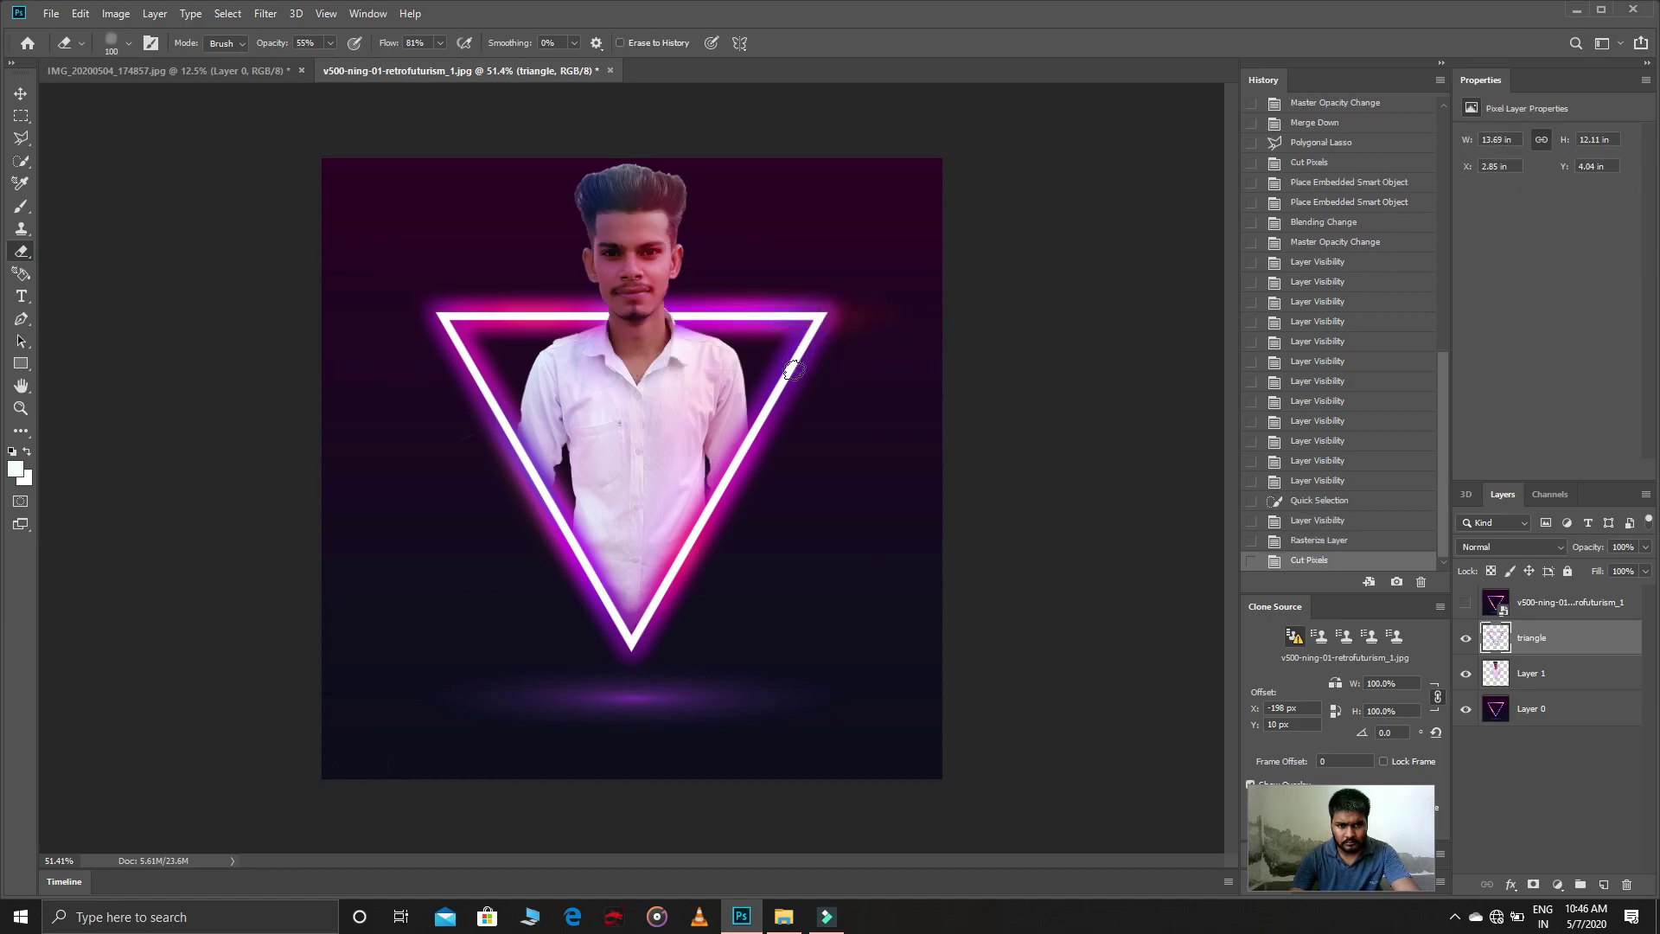
pyautogui.click(1319, 541)
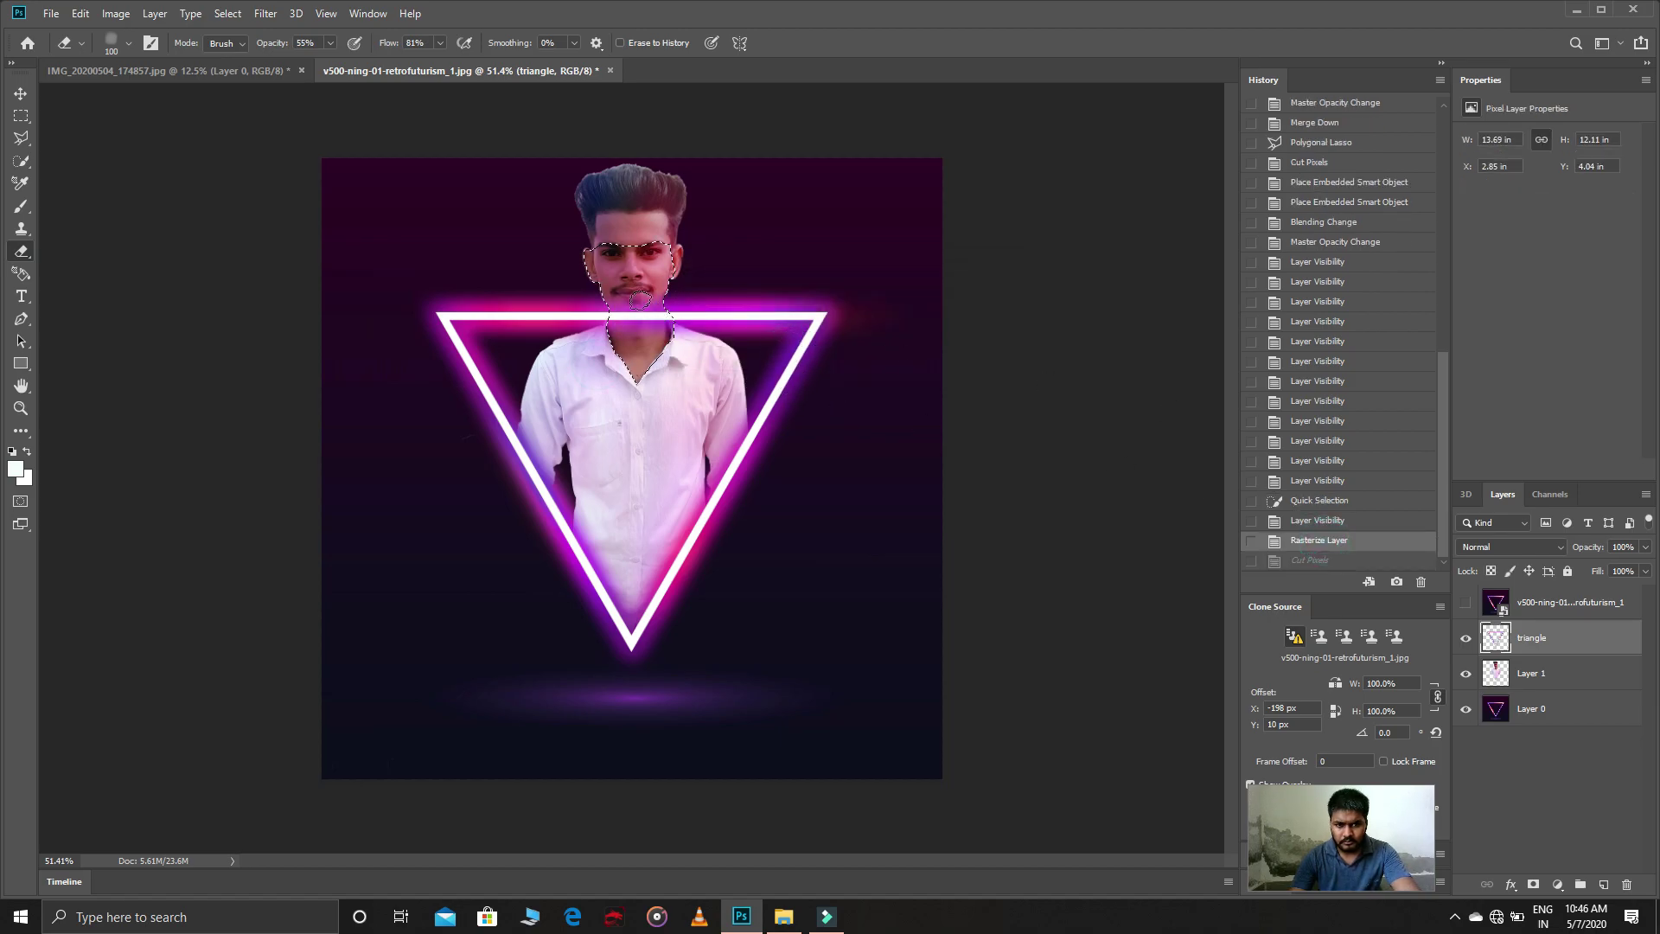
# Step: Erase the triangle glow over the face and neck with a 306 px eraser
pyautogui.rightClick(678, 346)
pyautogui.moveTo(779, 335); pyautogui.dragTo(802, 335)
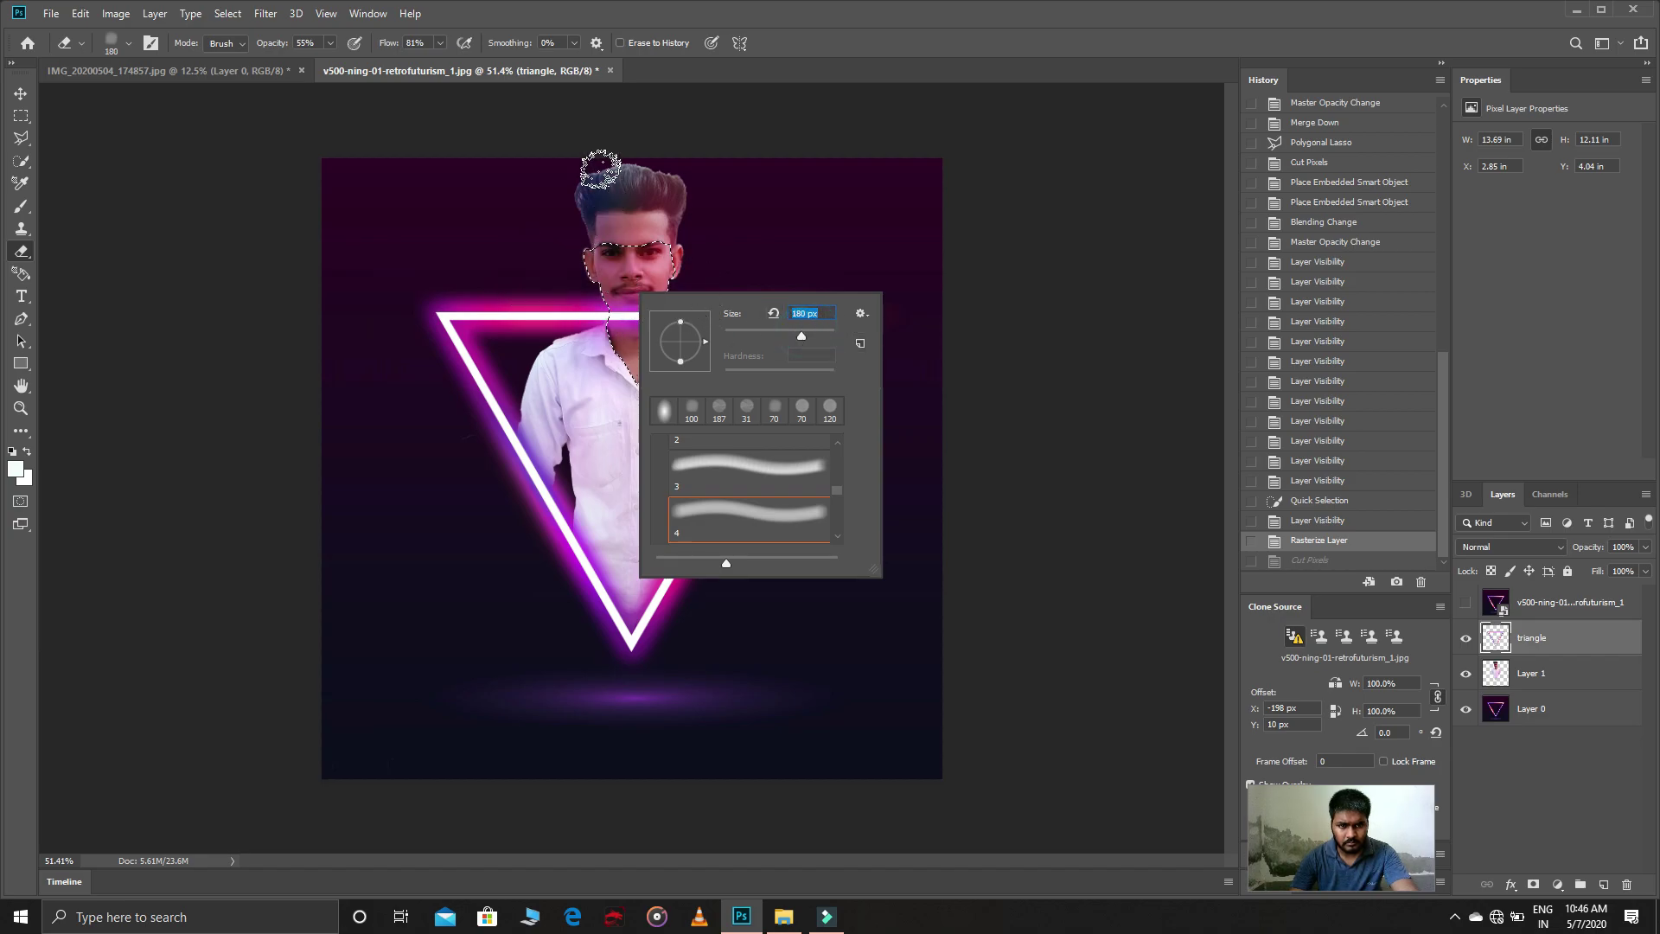
pyautogui.click(737, 241)
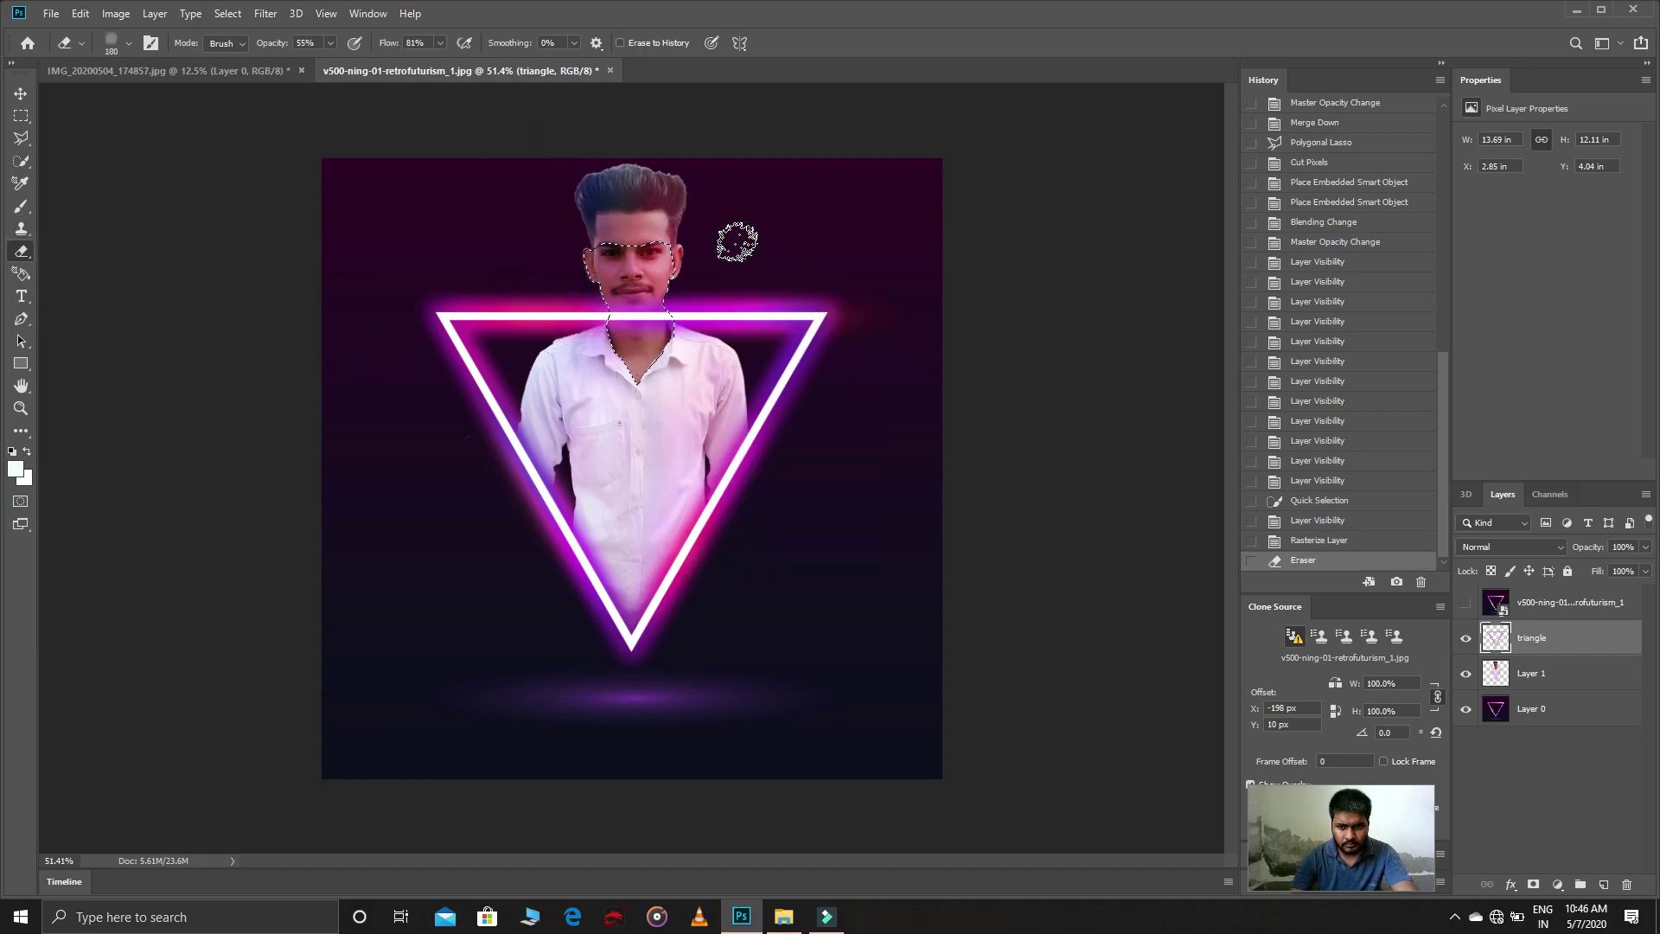
pyautogui.click(636, 288)
pyautogui.click(638, 292)
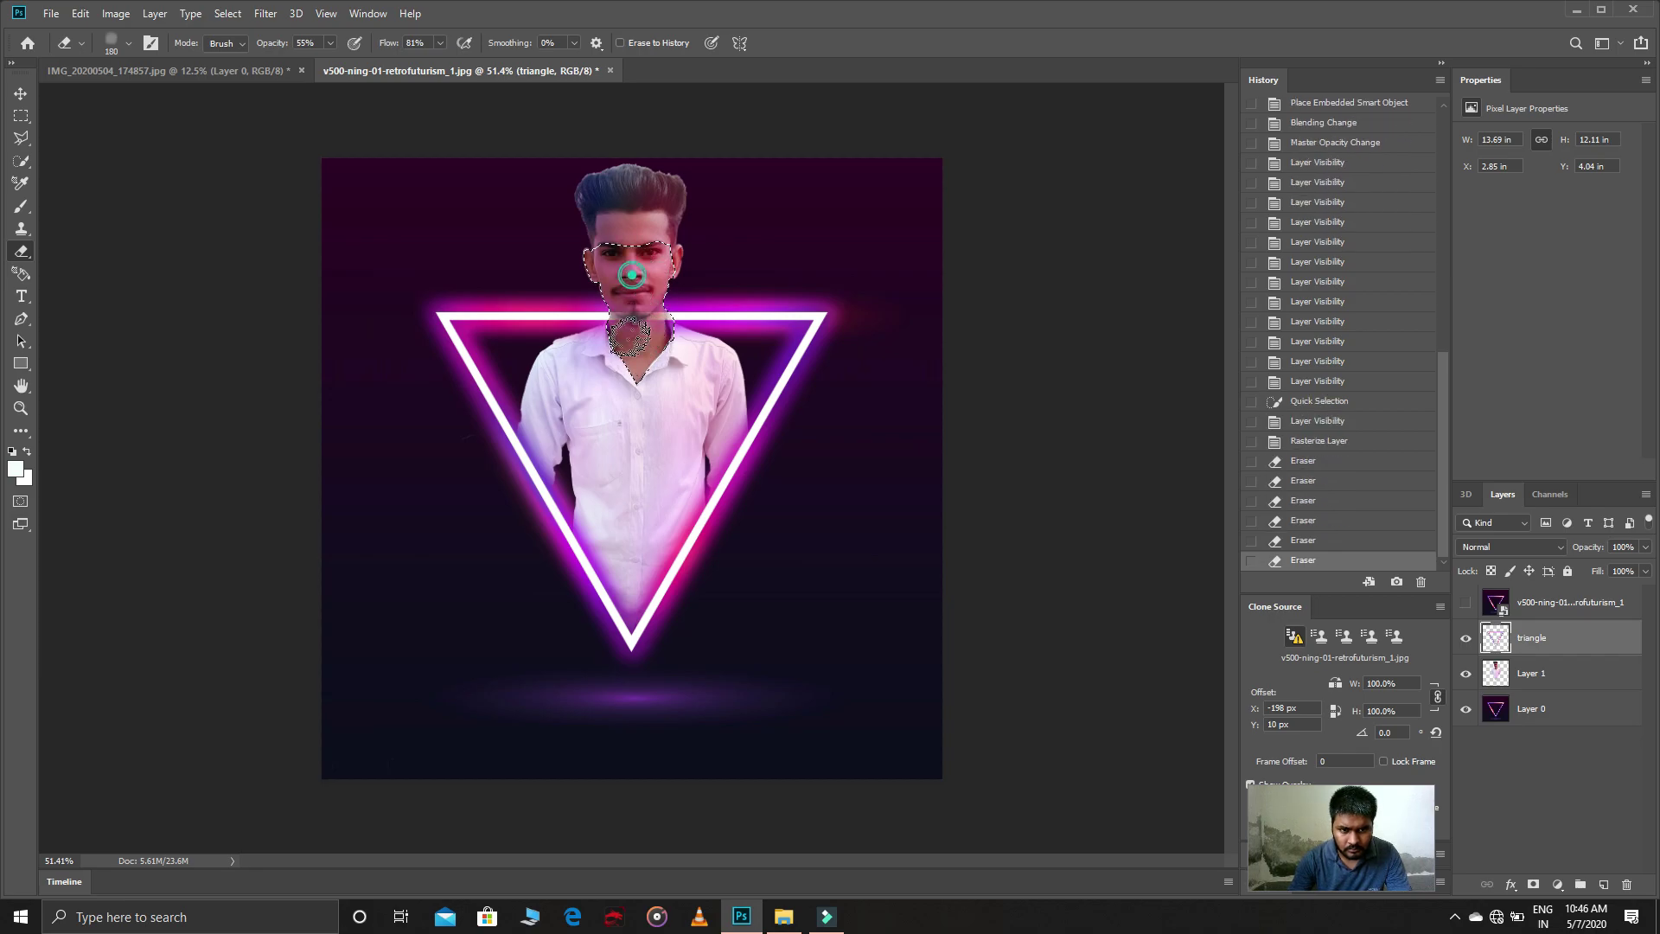
pyautogui.click(640, 294)
pyautogui.click(642, 296)
pyautogui.click(629, 324)
pyautogui.click(624, 355)
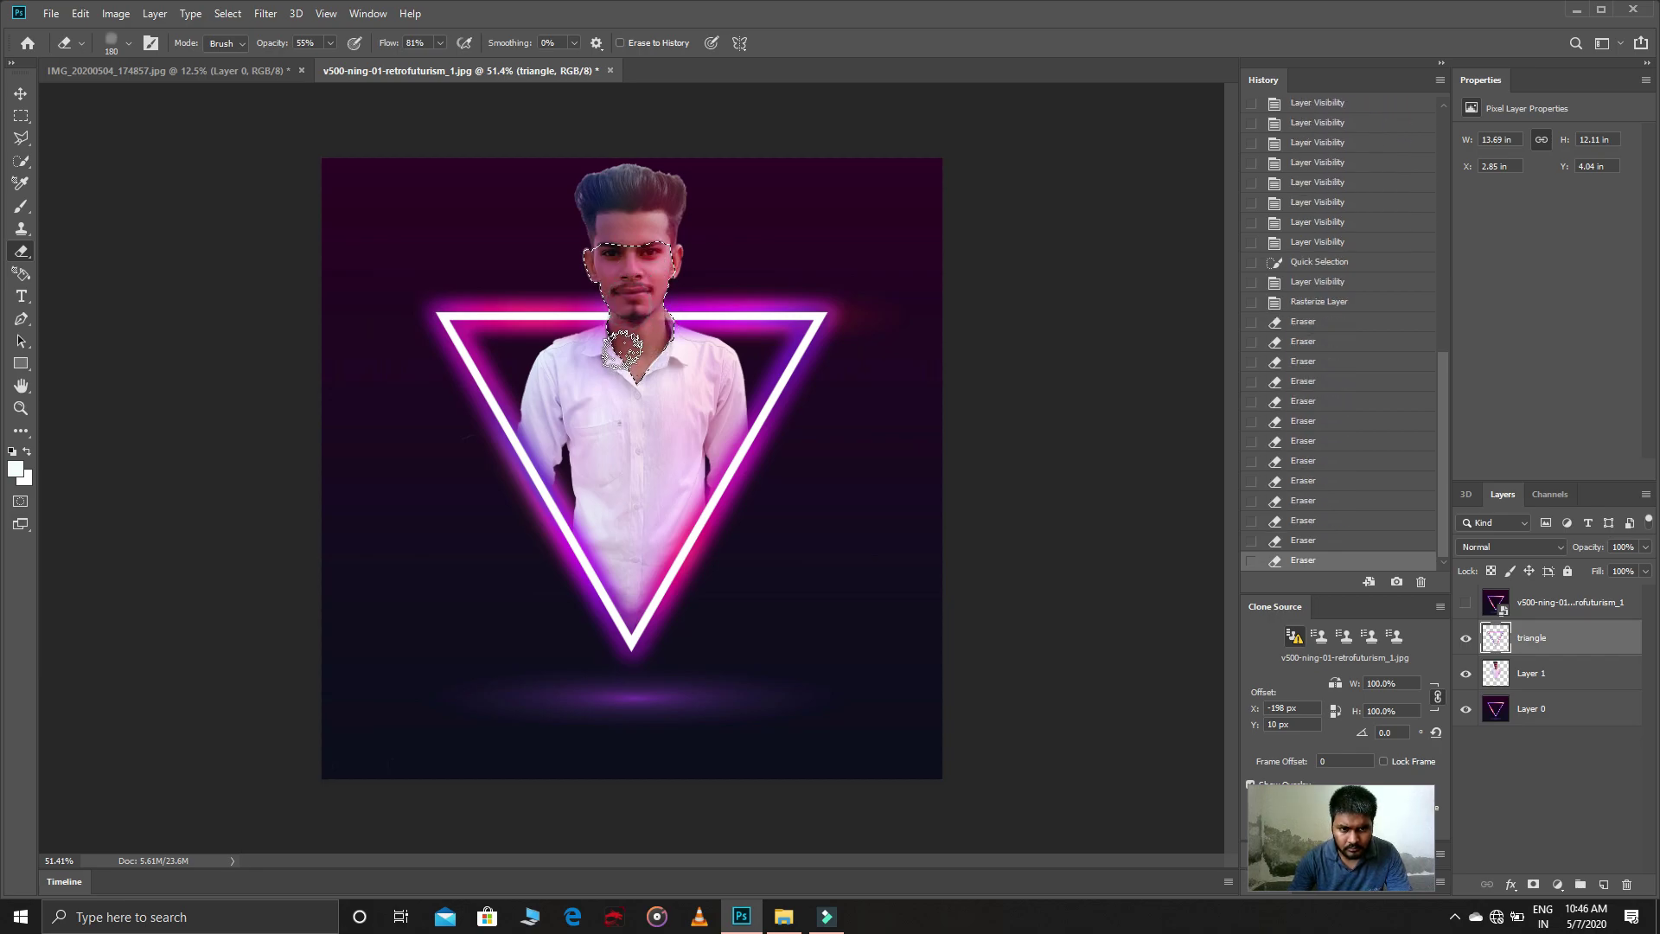
# Step: Deselect the face and neck selection
pyautogui.click(19, 115)
pyautogui.rightClick(646, 296)
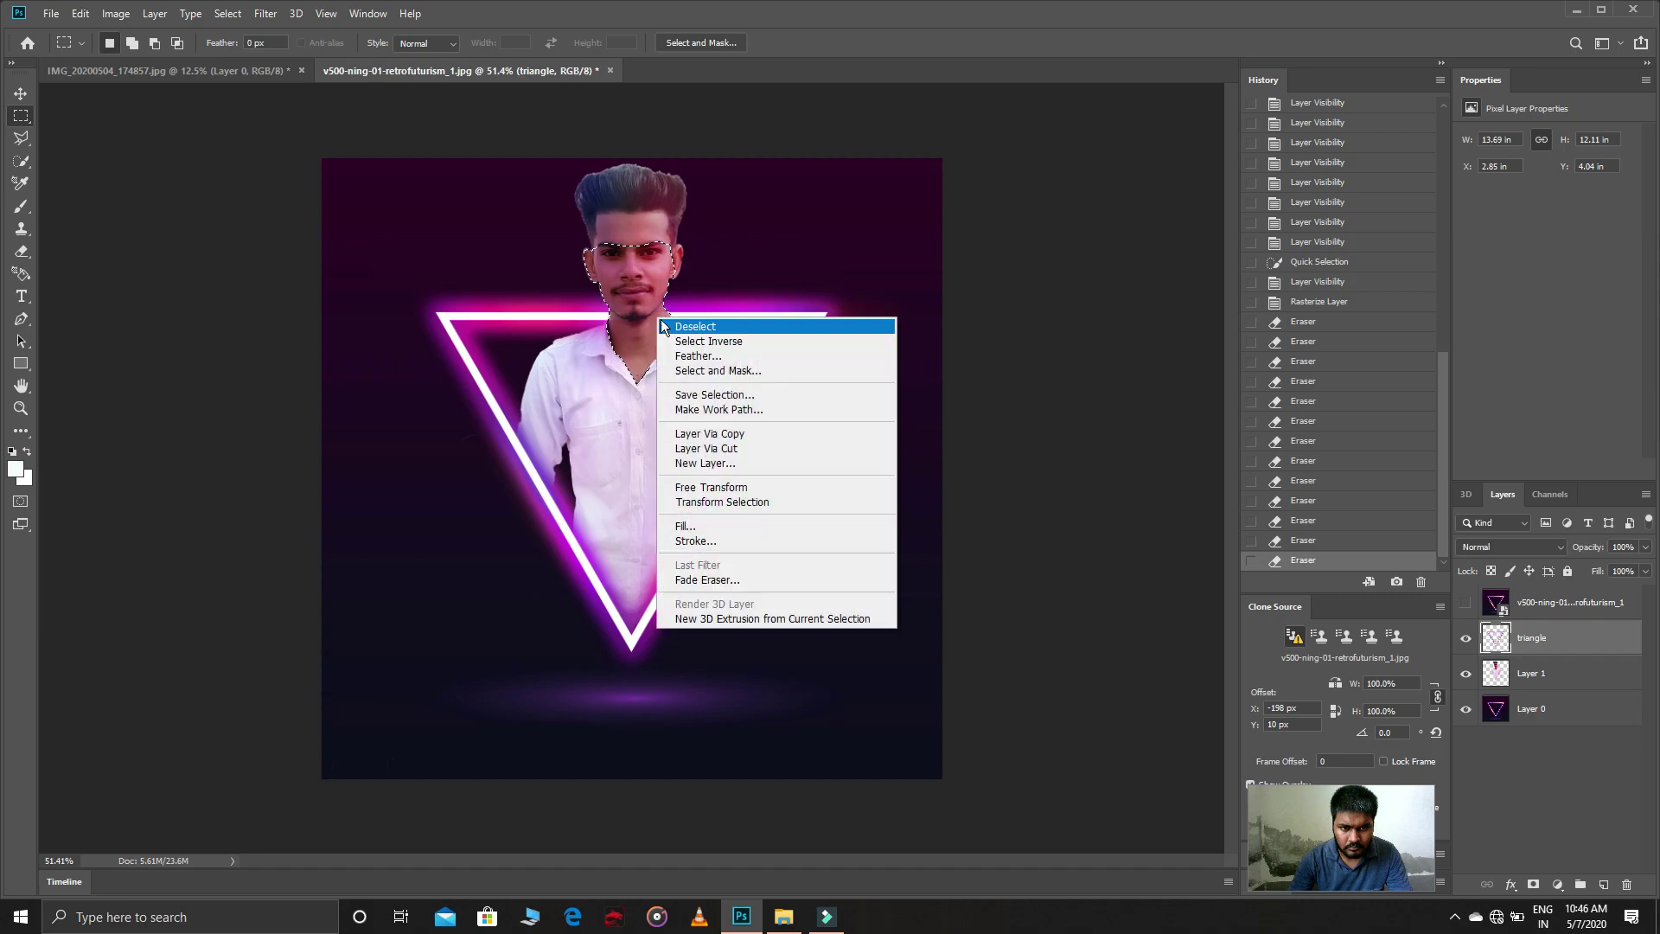
pyautogui.click(683, 306)
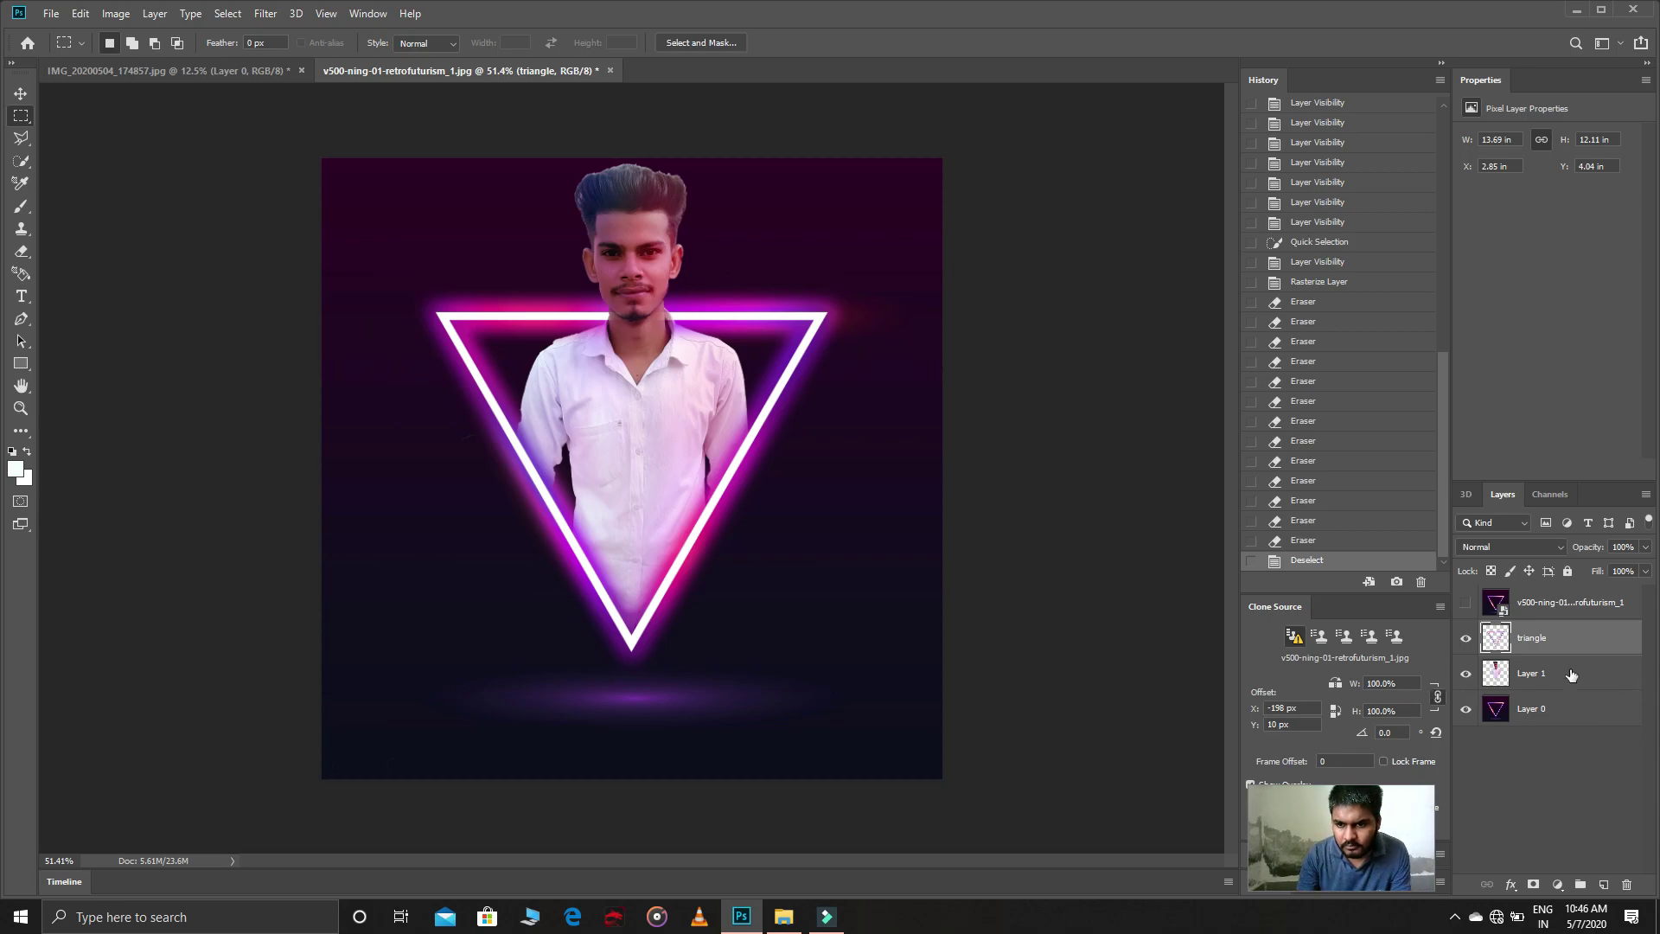
# Step: Compare the top retrofuturism layer, reset it to Normal blending, and delete it
pyautogui.click(1526, 610)
pyautogui.click(1467, 603)
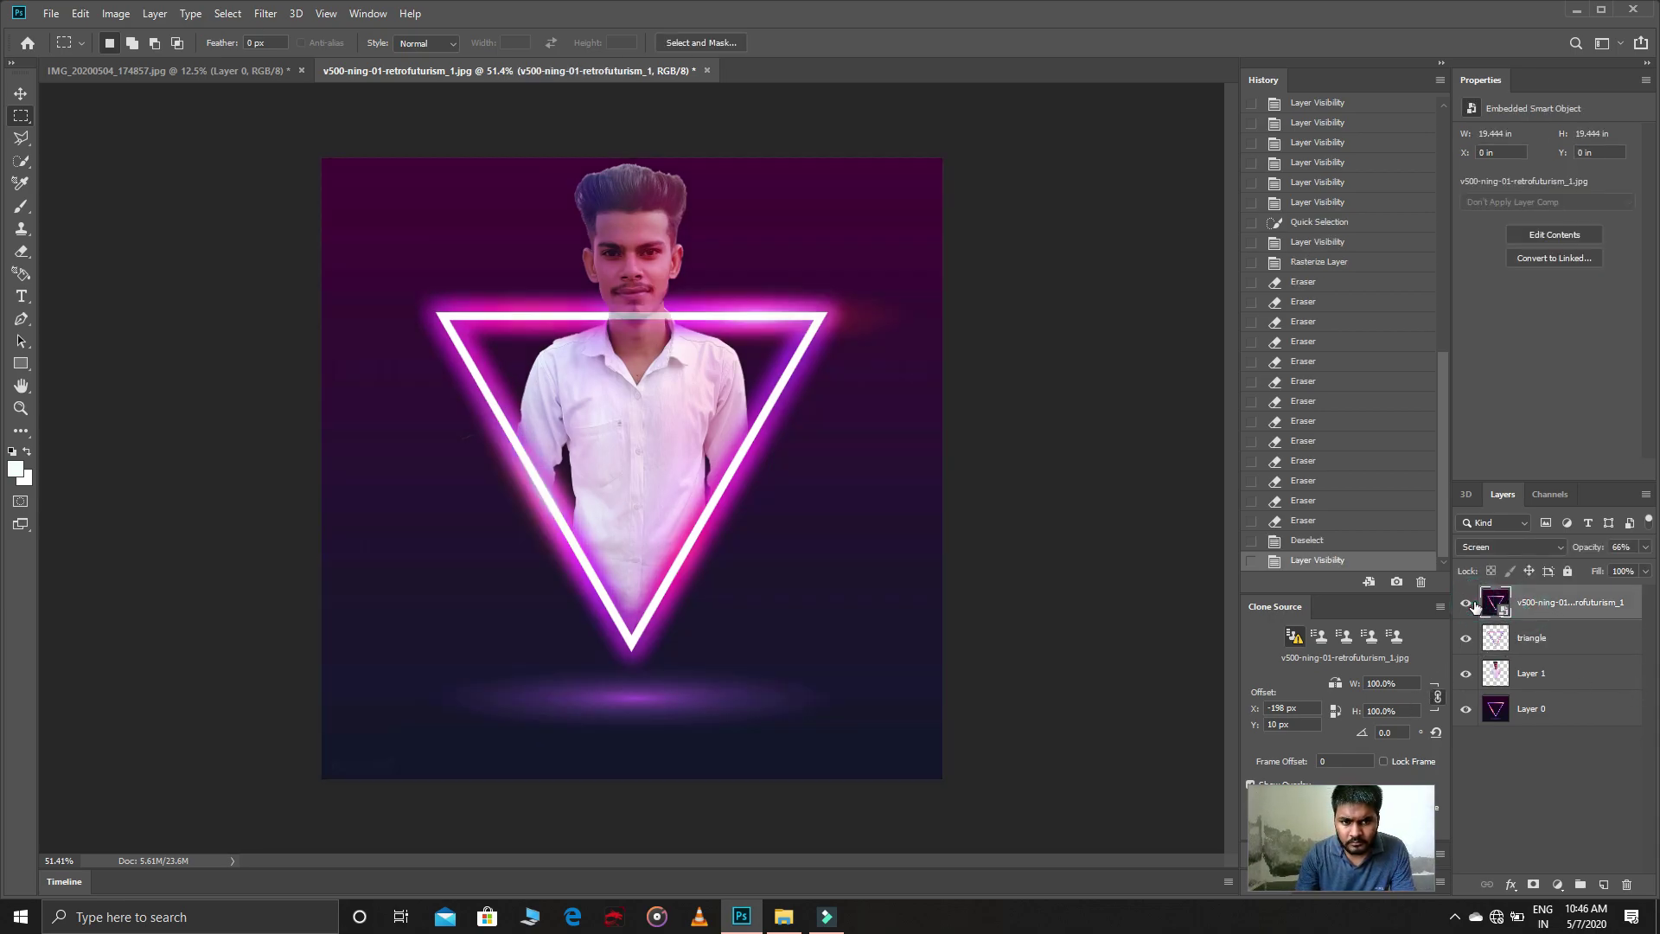
pyautogui.click(1467, 603)
pyautogui.click(1467, 603)
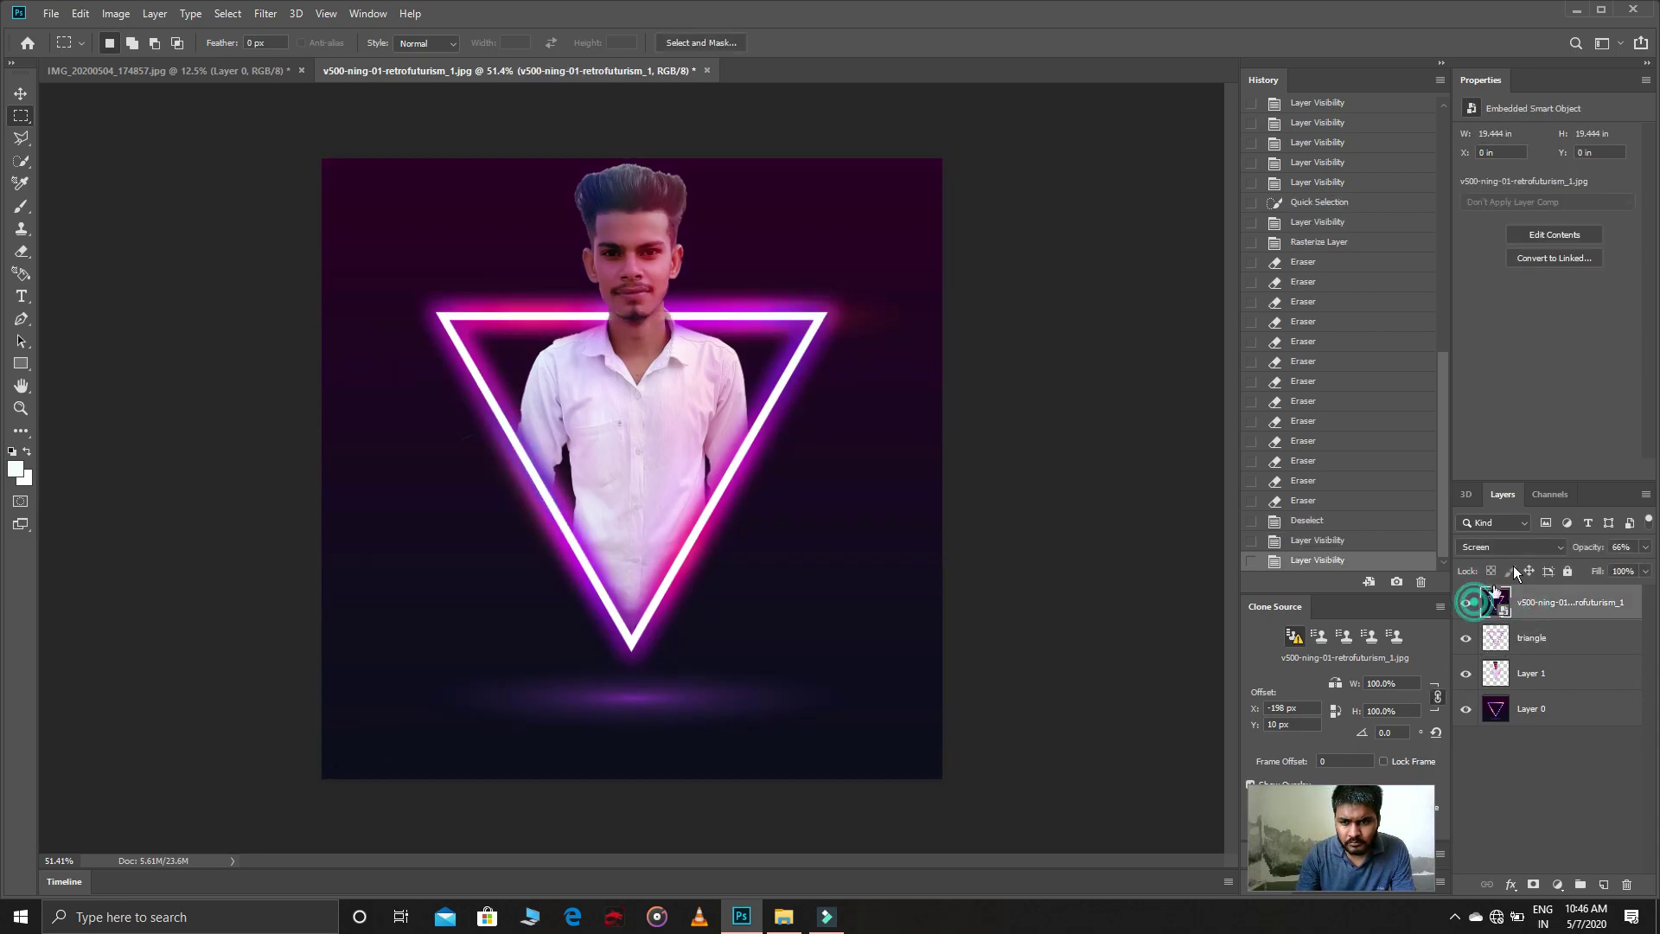
pyautogui.click(1513, 546)
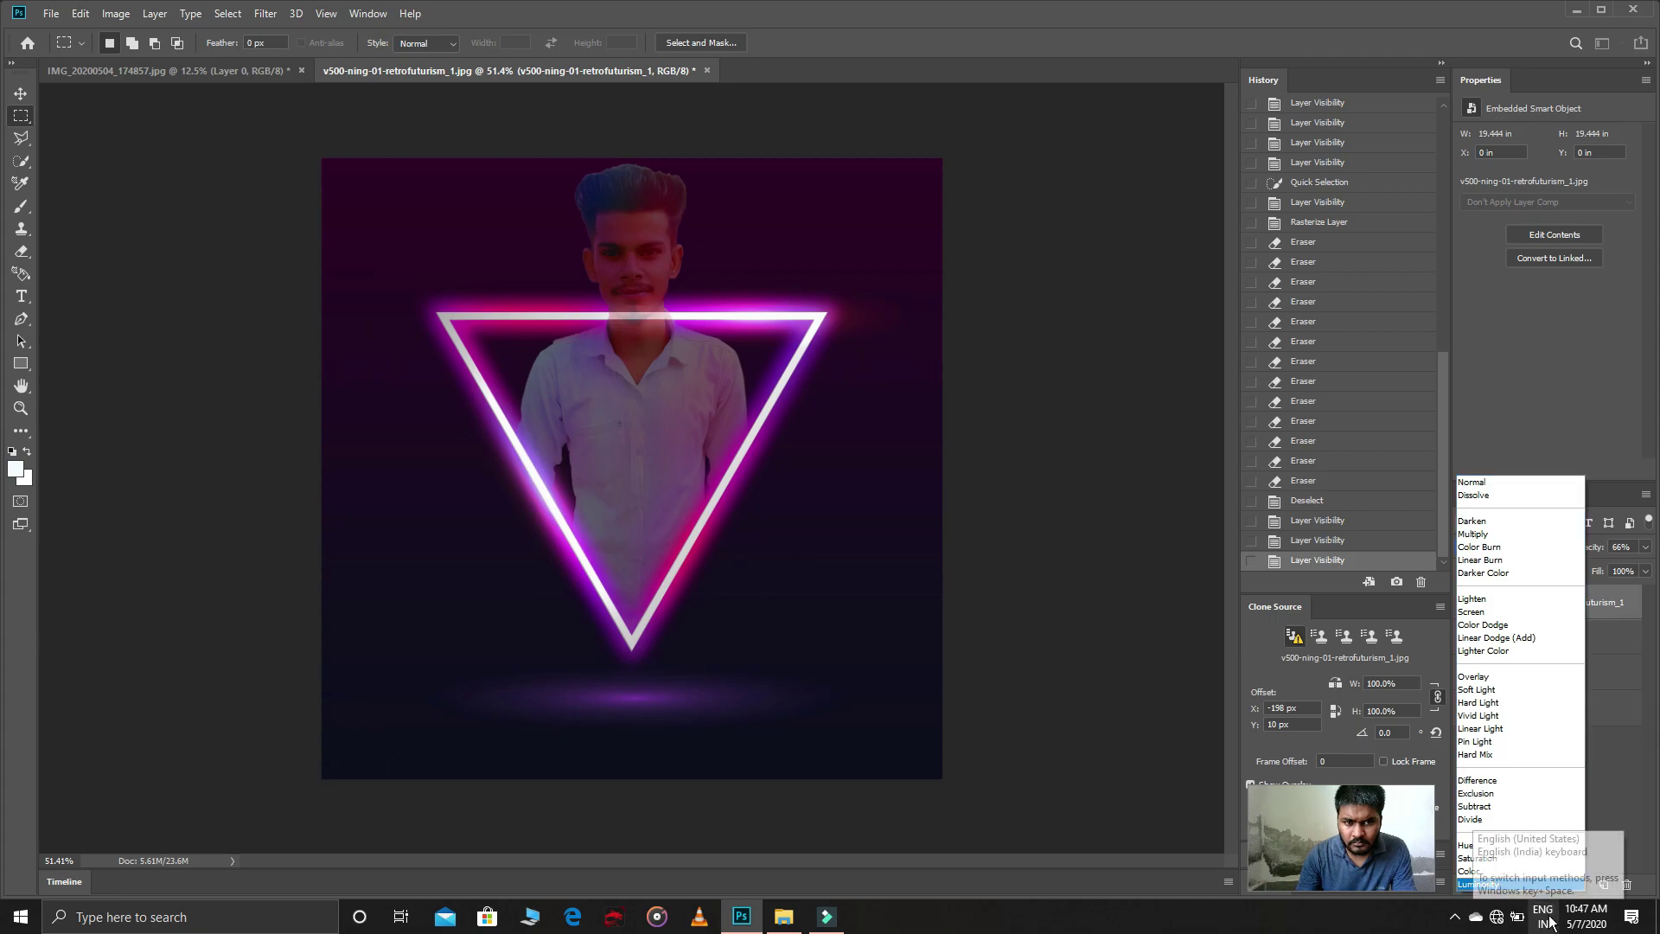
pyautogui.click(1525, 485)
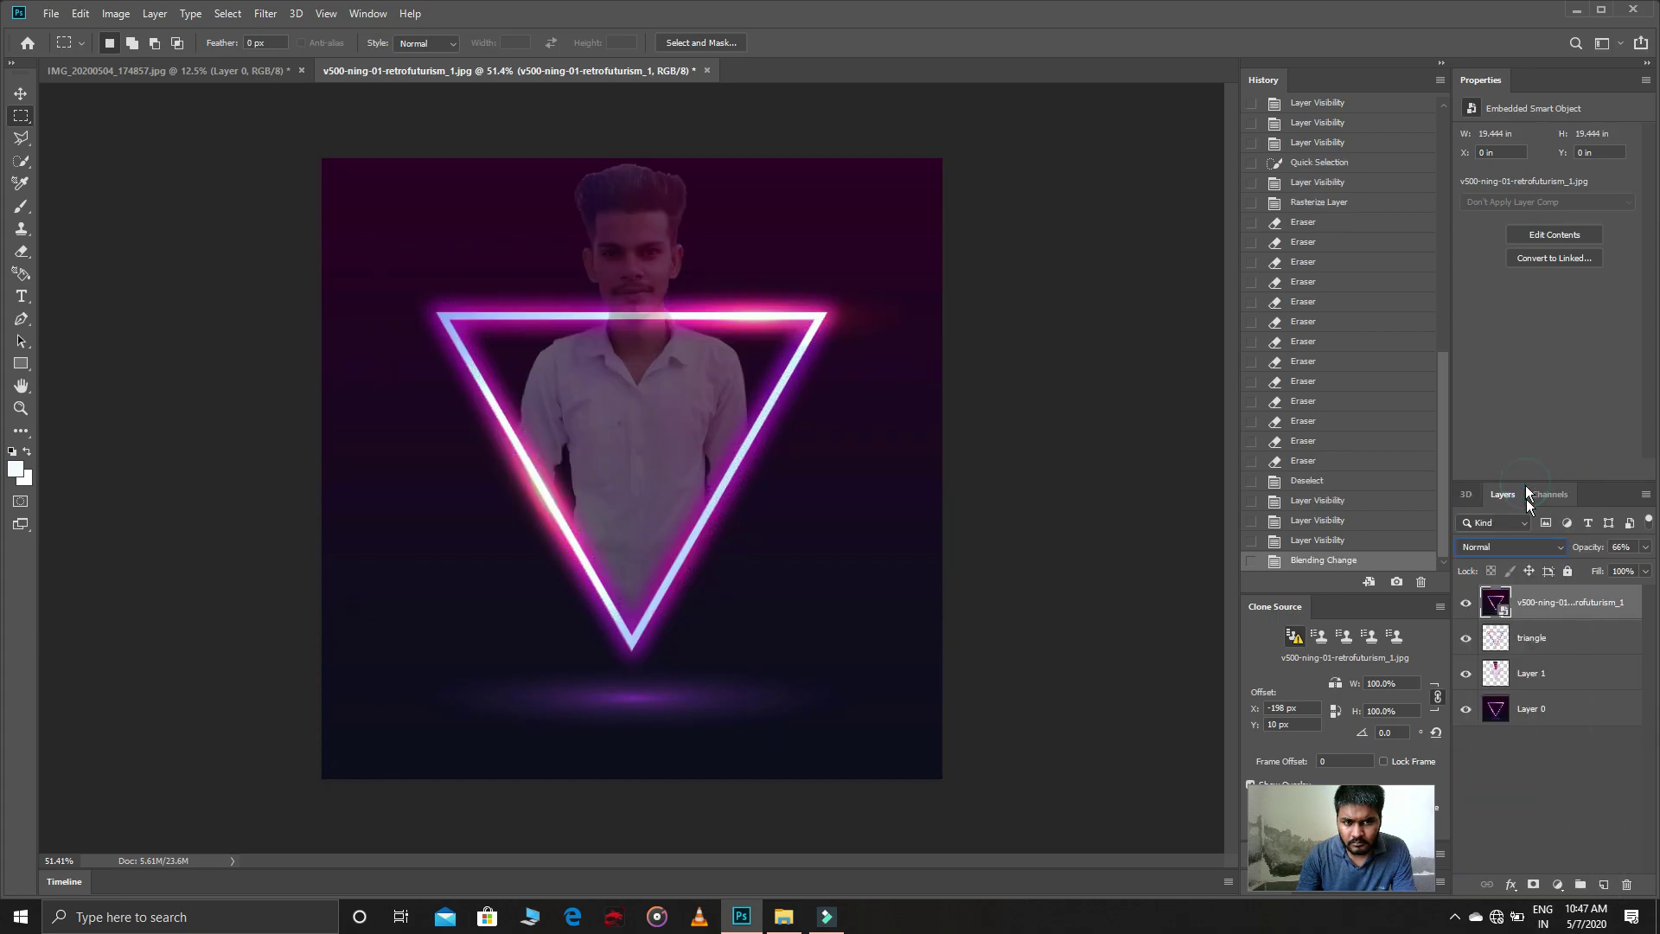
pyautogui.click(1626, 884)
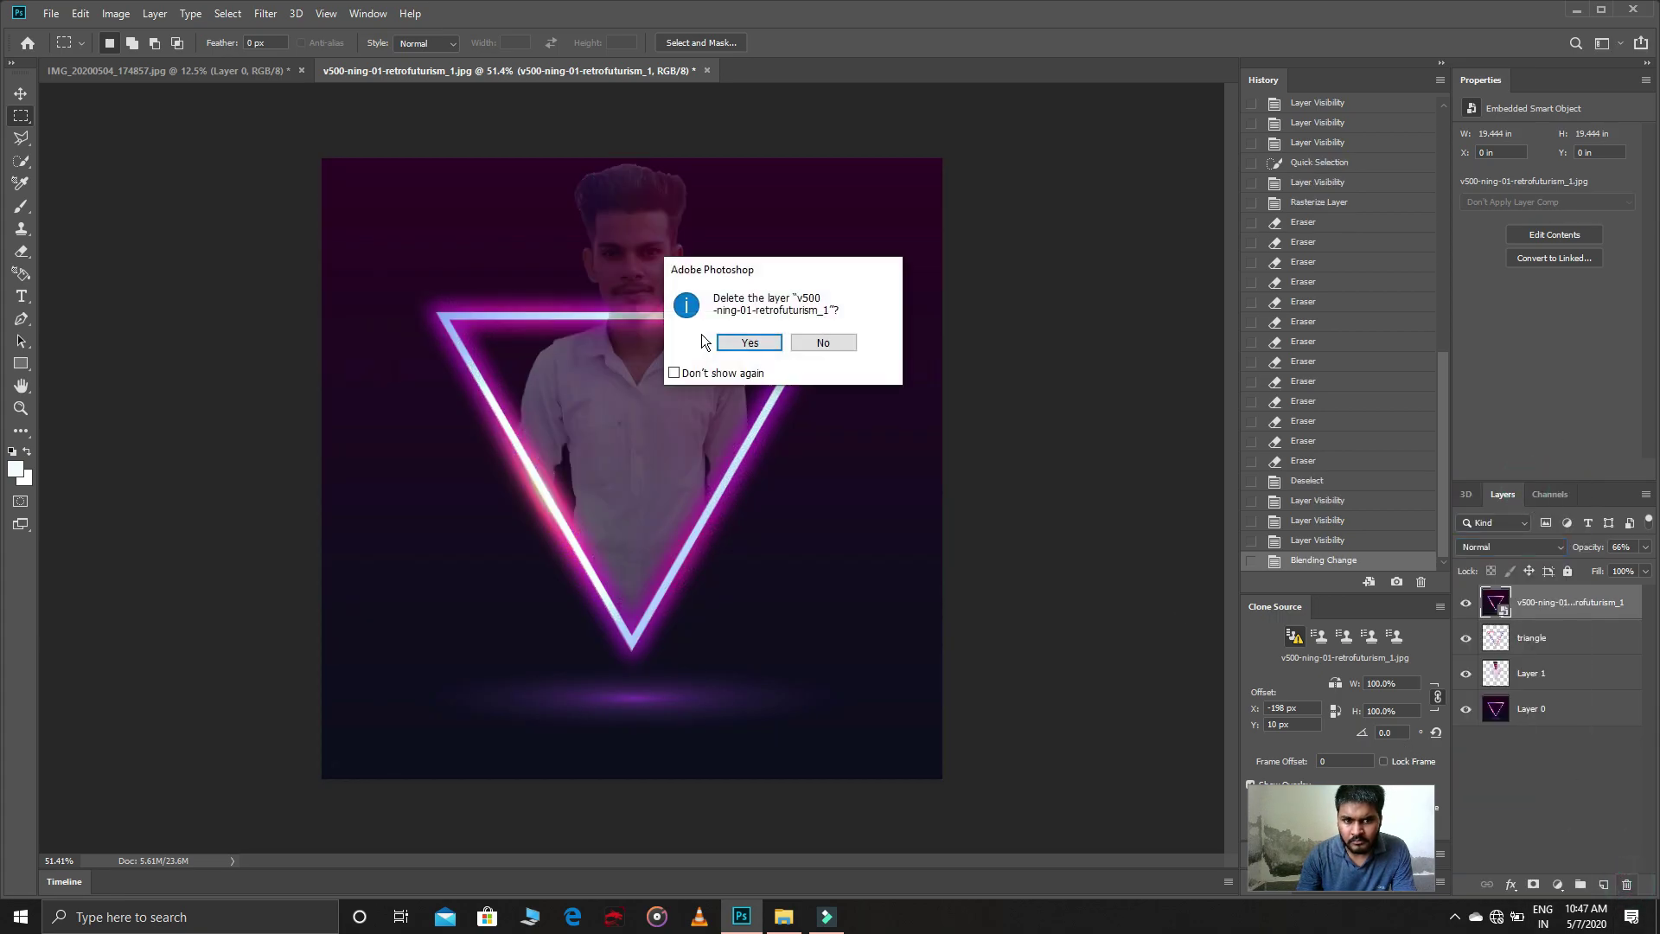
pyautogui.click(752, 342)
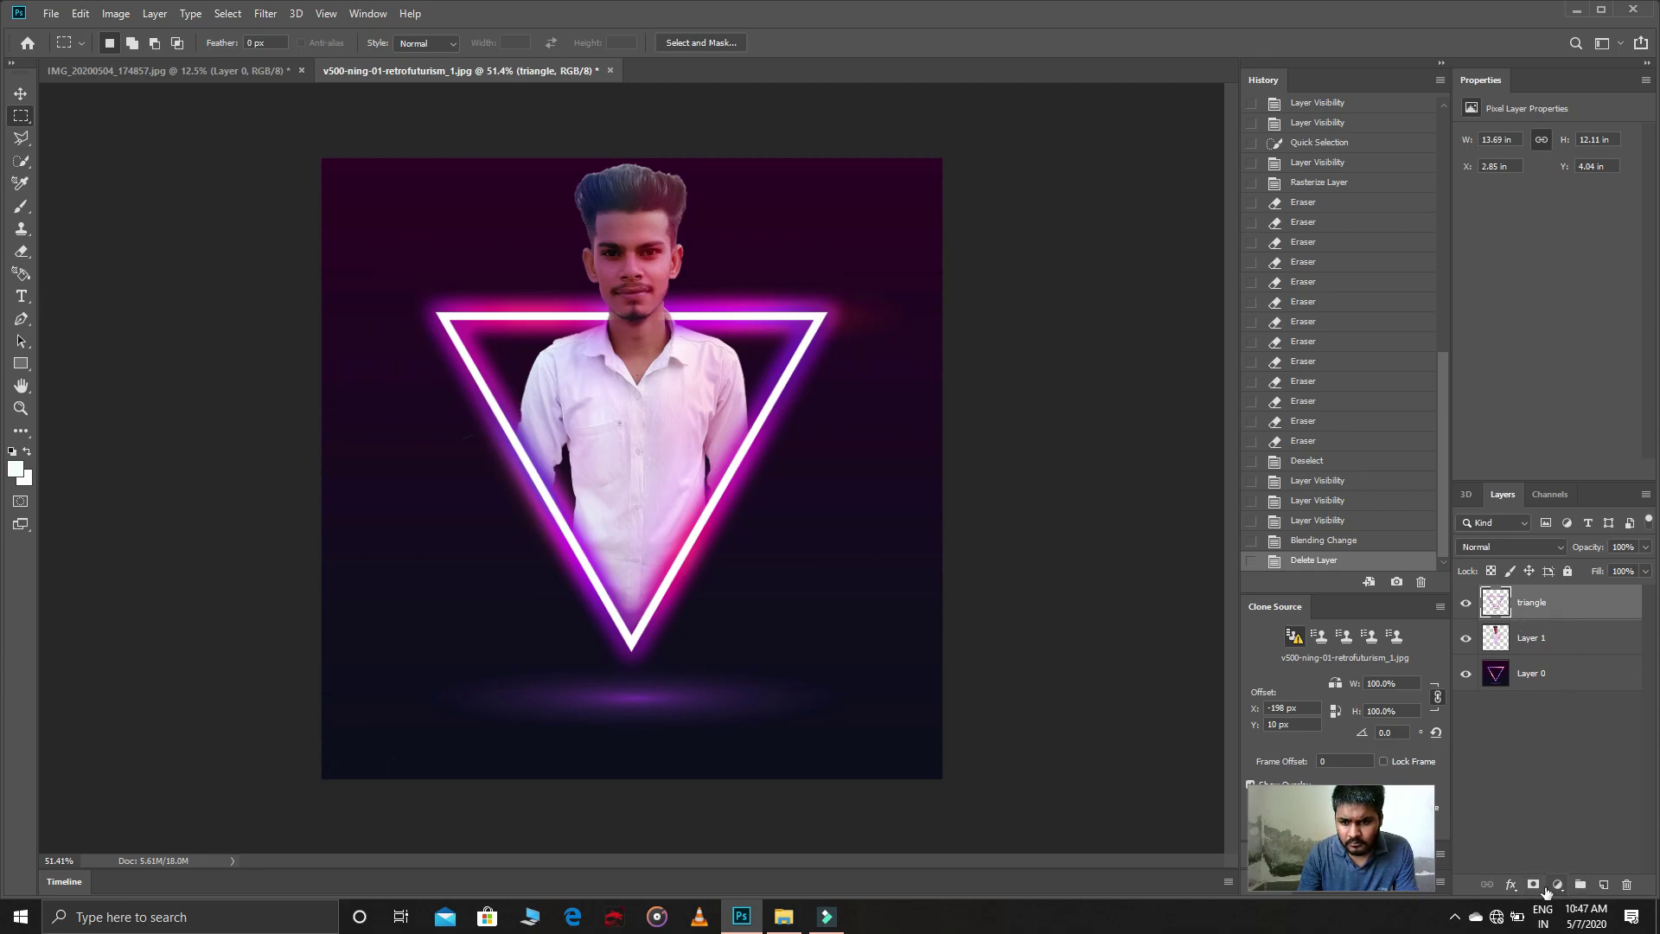
# Step: Add an empty Layer 2 and load the first Underline Photoshop Brushes 2 drip brush at 56 px
pyautogui.click(1602, 884)
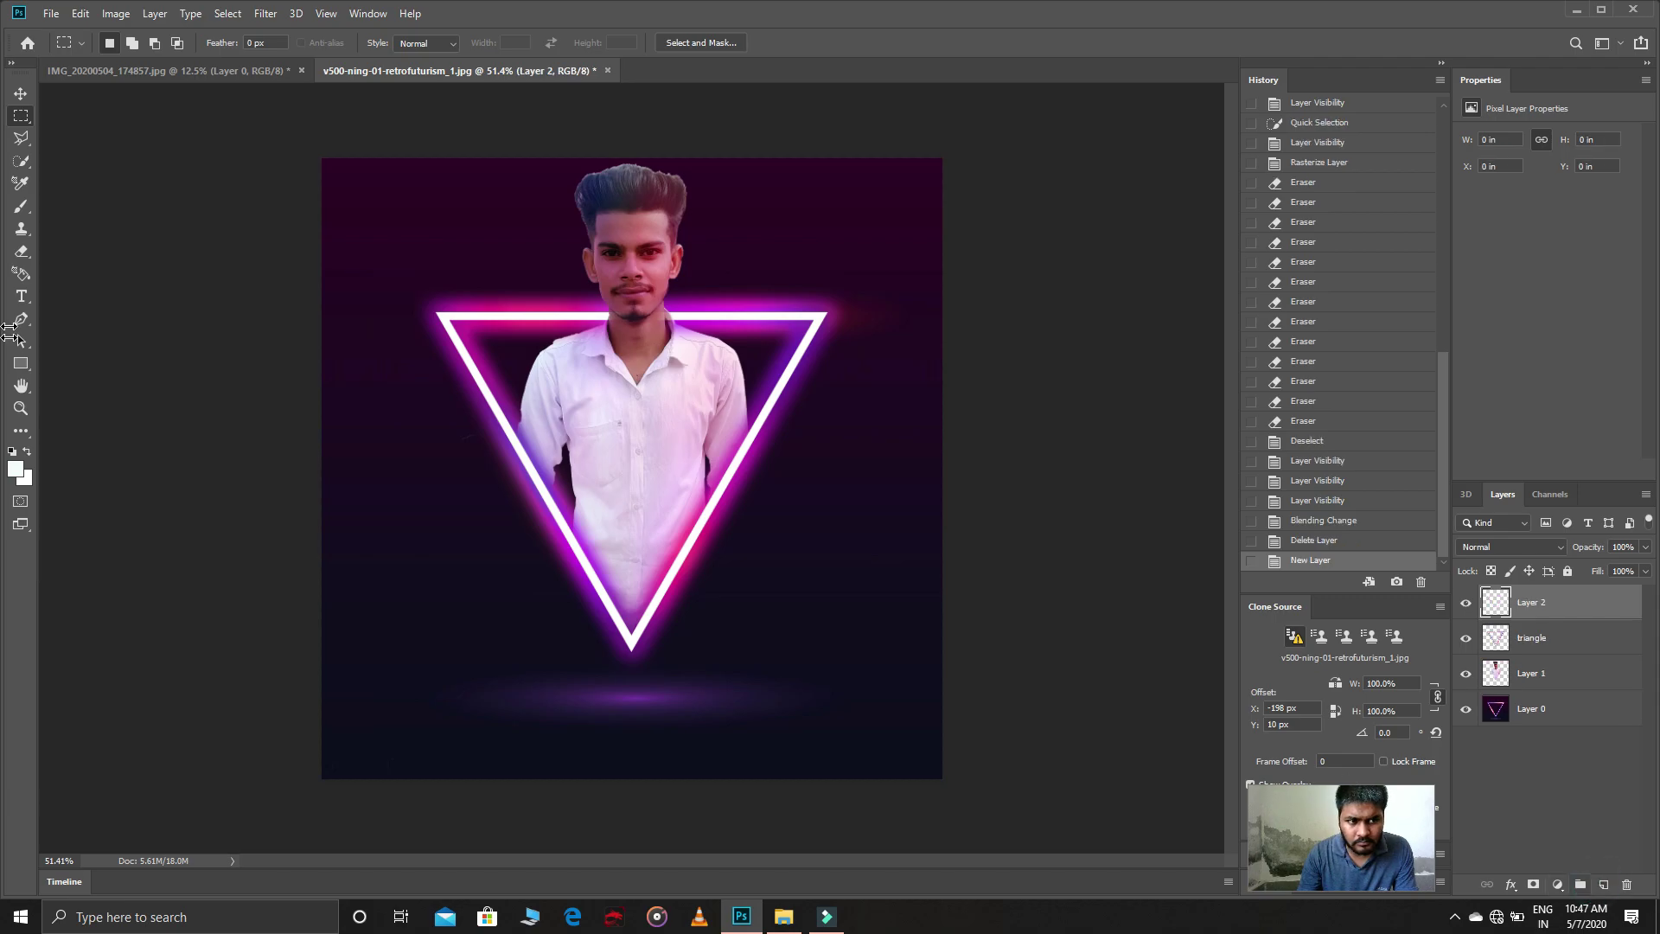
pyautogui.click(15, 210)
pyautogui.rightClick(427, 264)
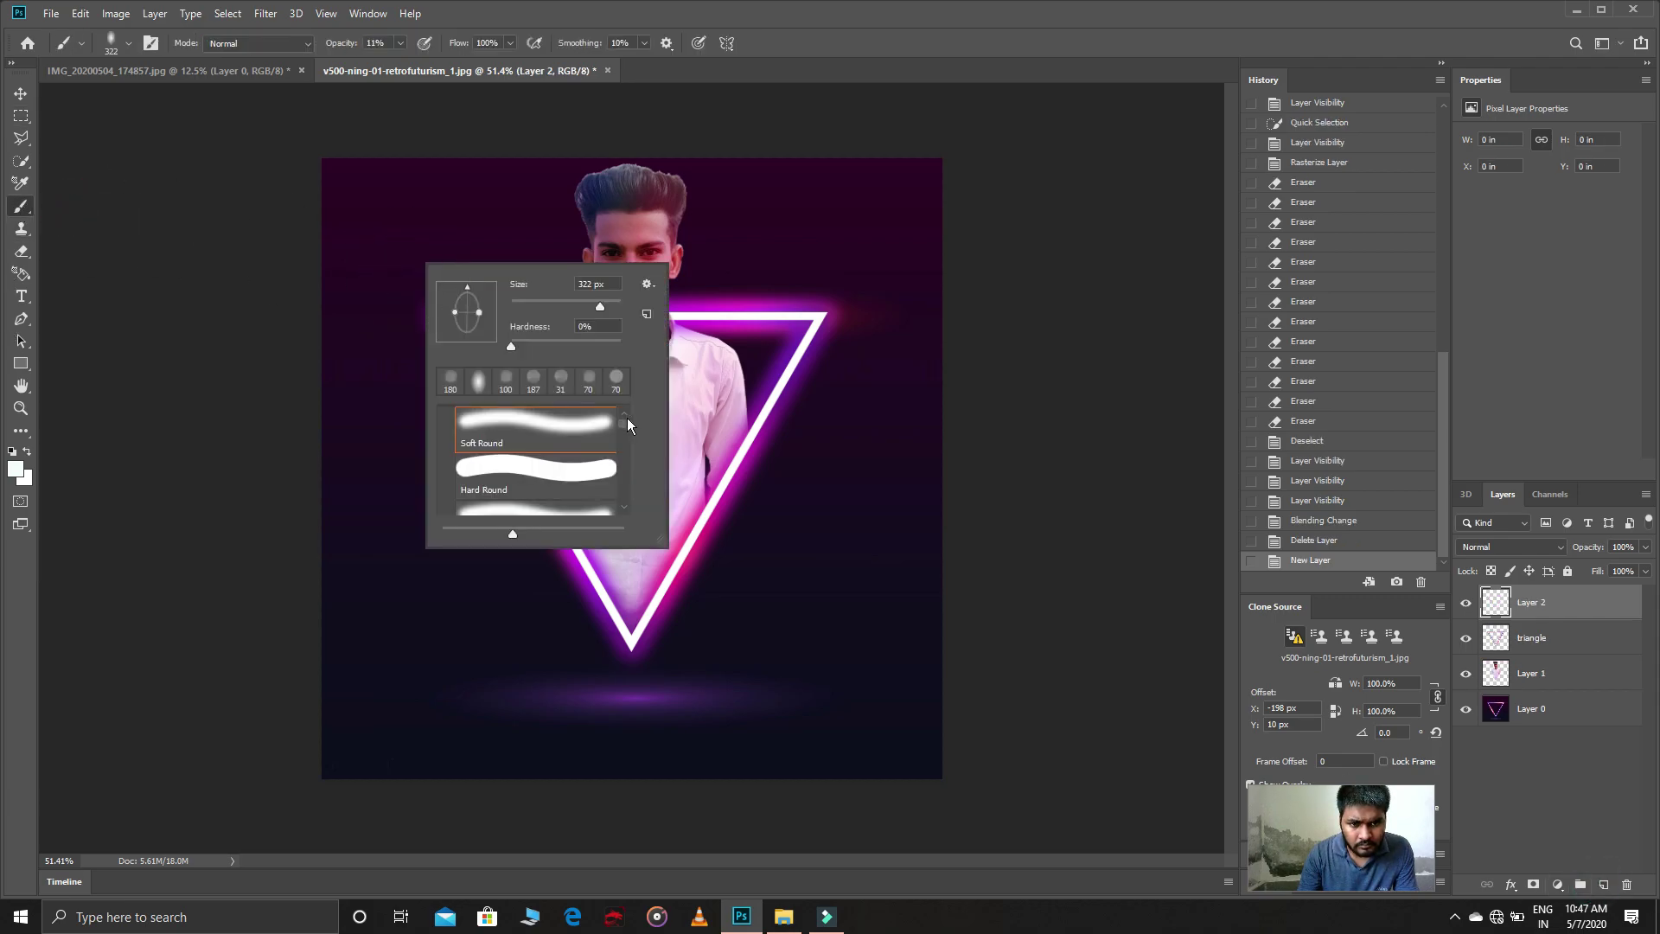
pyautogui.moveTo(626, 423); pyautogui.dragTo(624, 510)
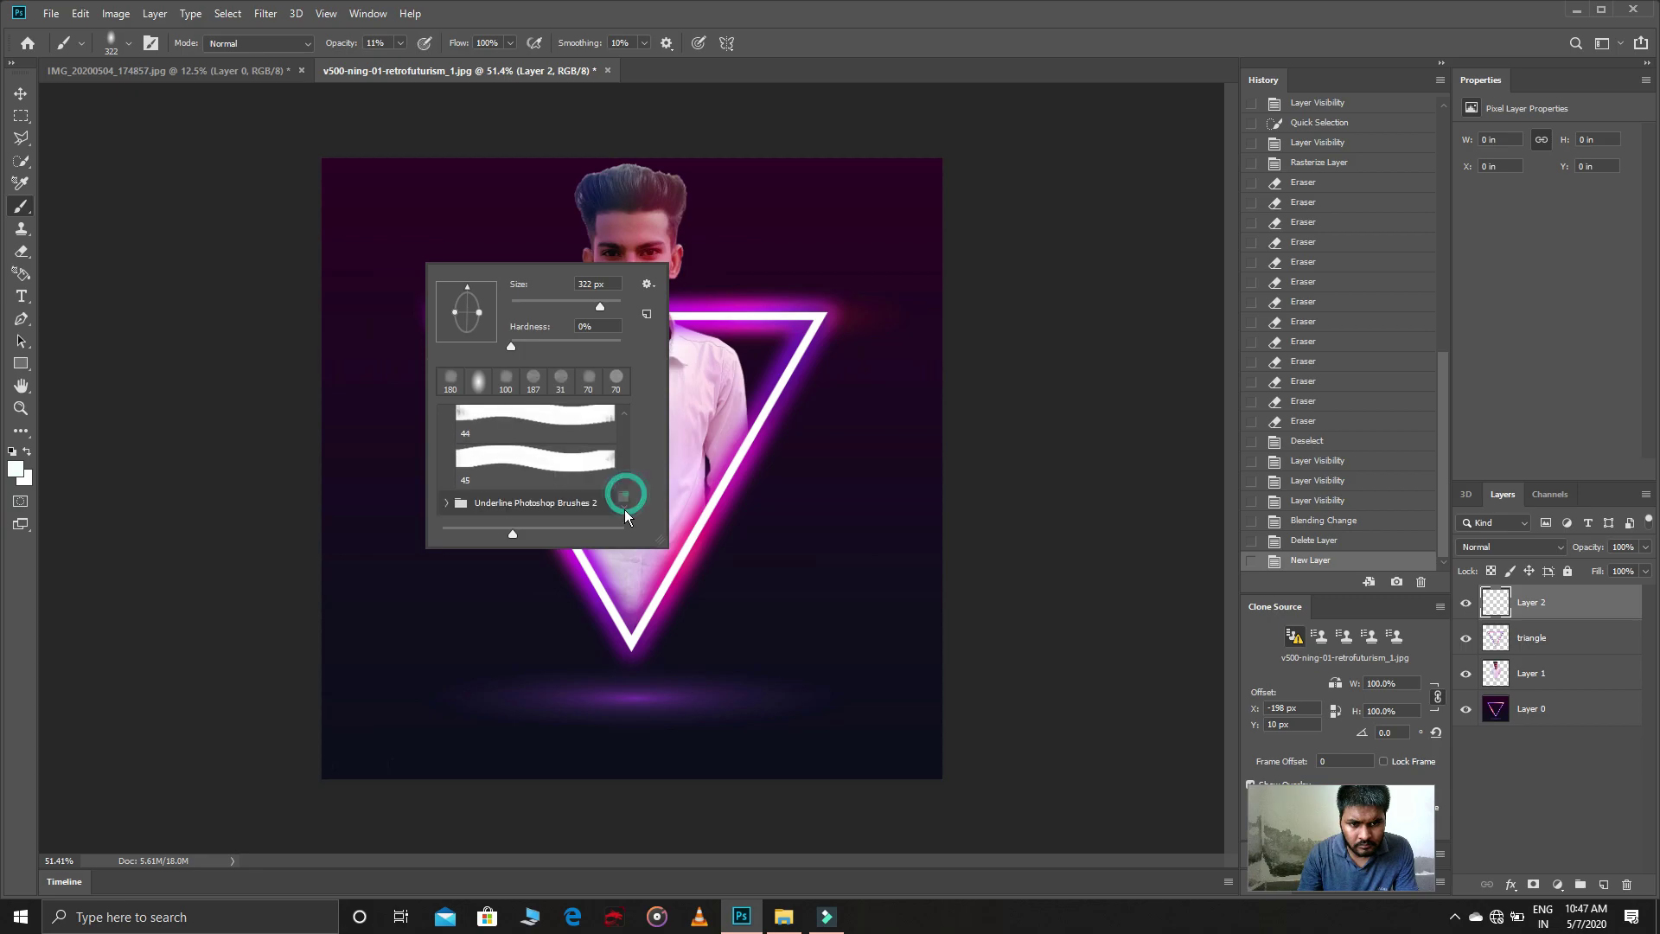
pyautogui.click(447, 503)
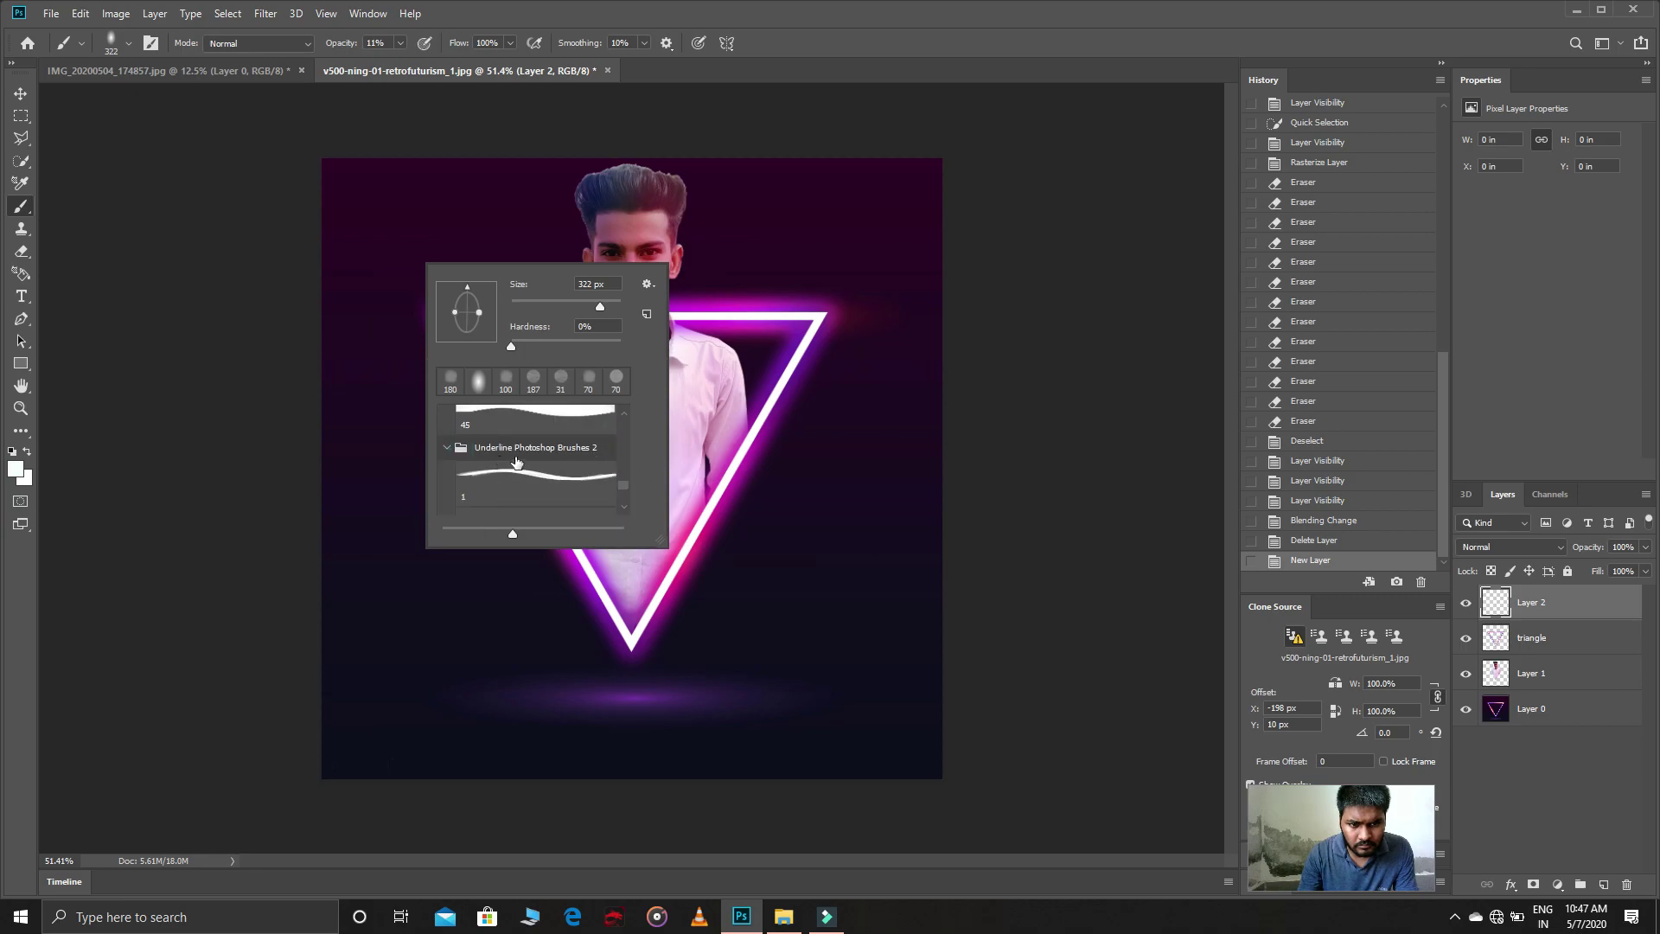
pyautogui.click(516, 466)
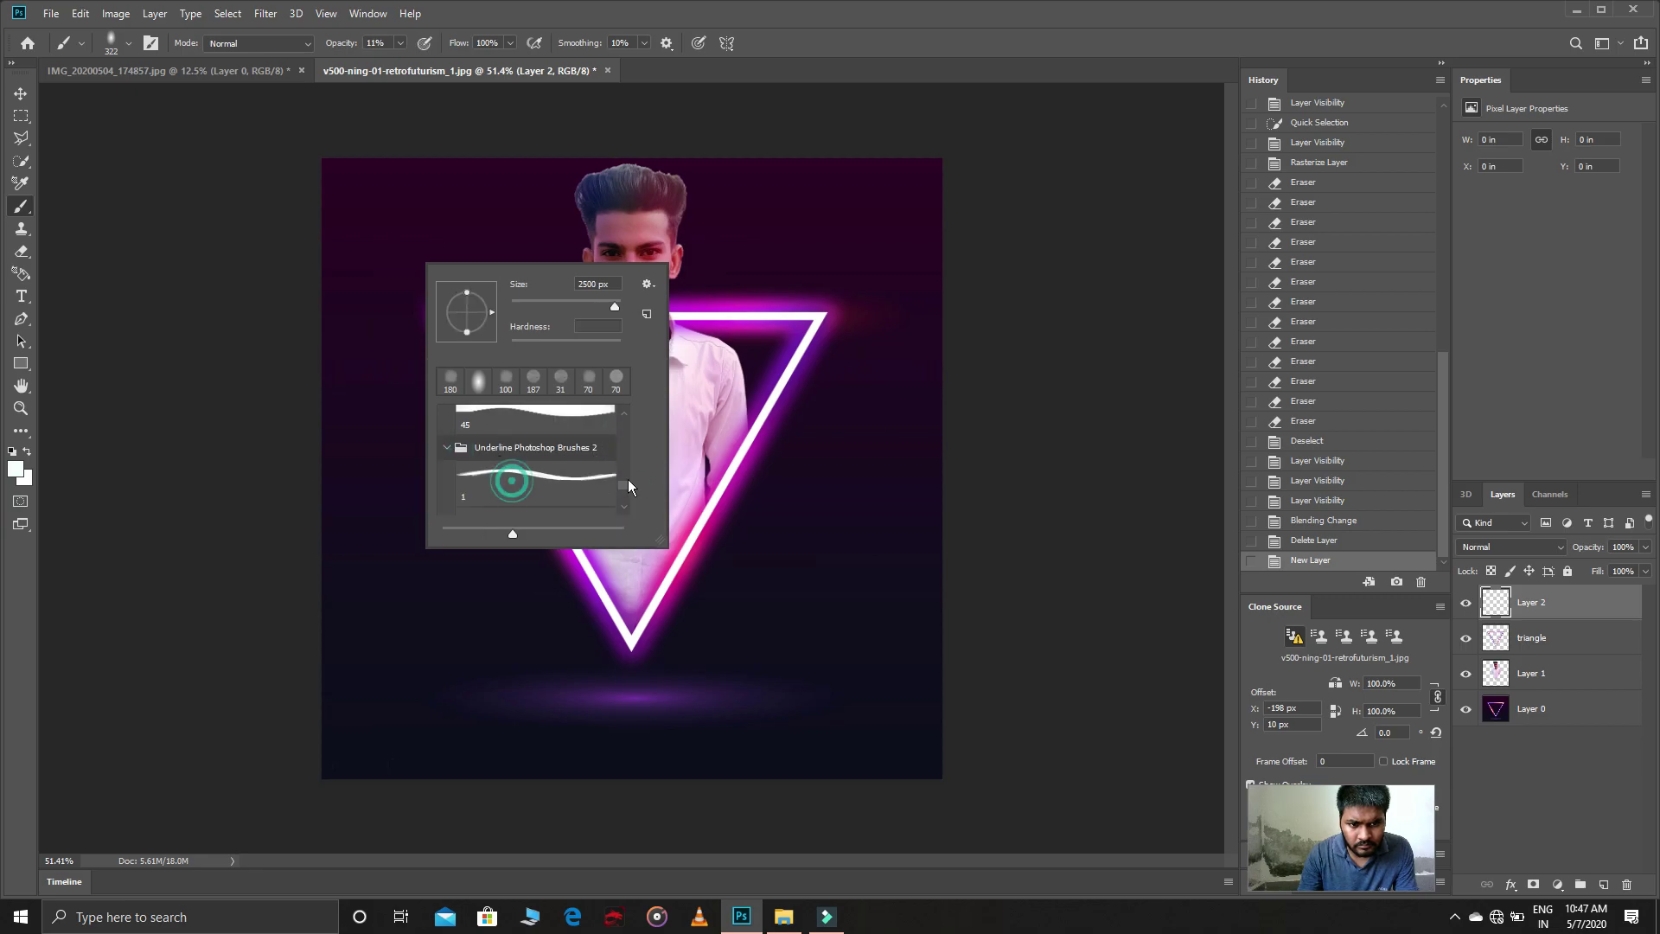
pyautogui.click(543, 307)
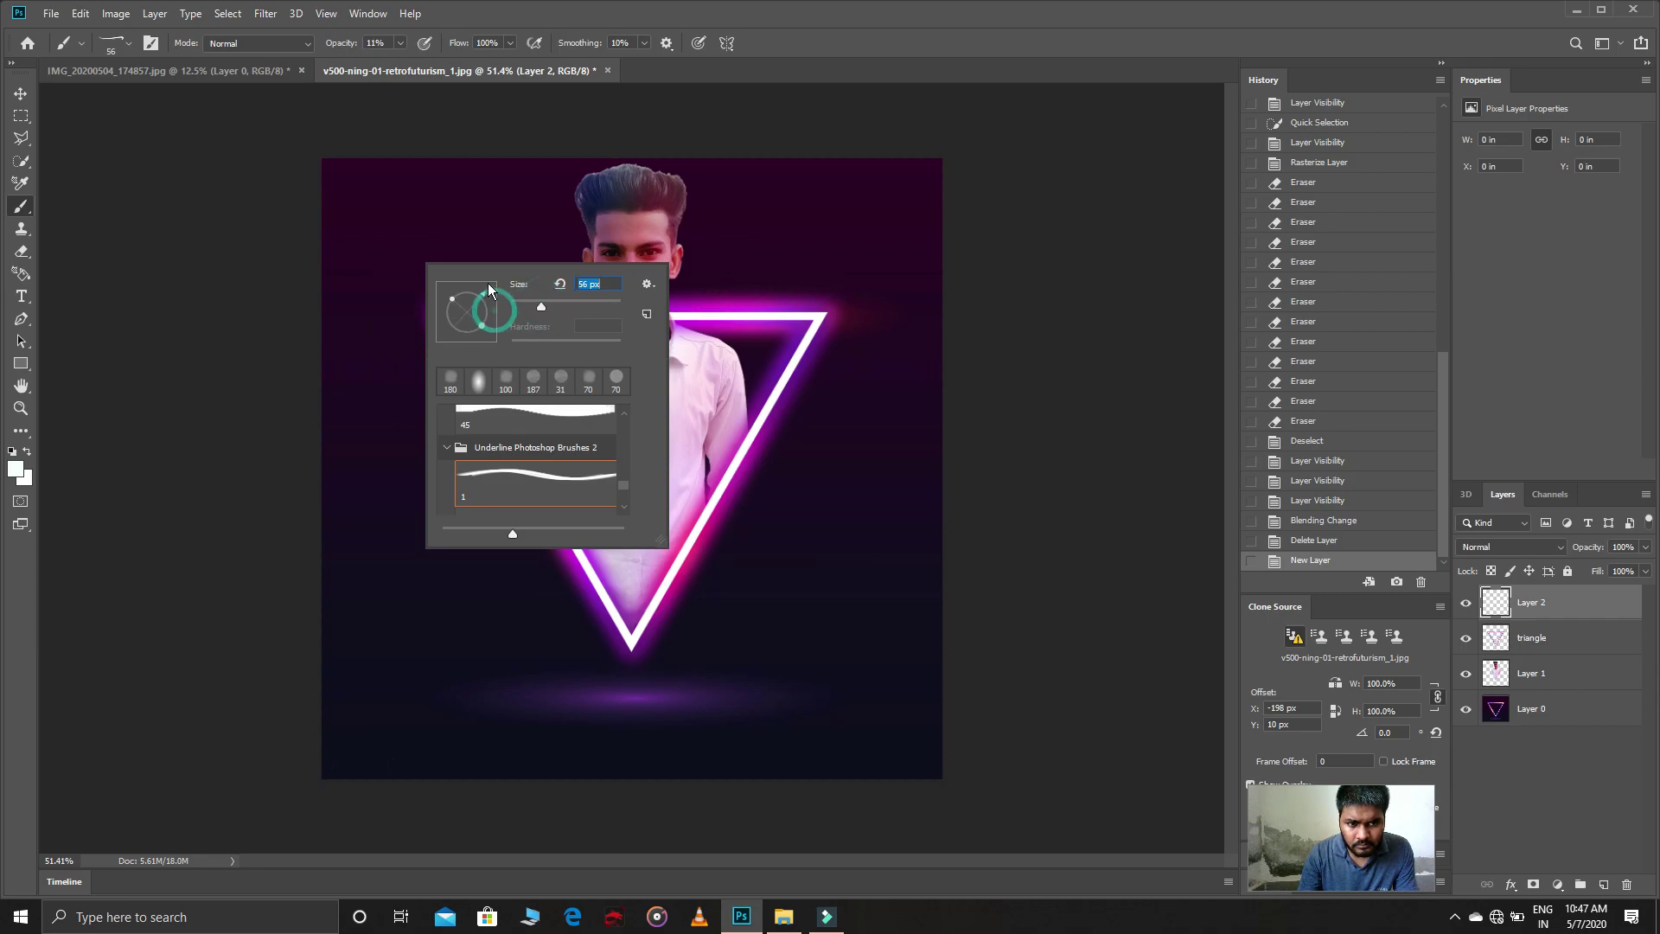
pyautogui.click(804, 342)
pyautogui.moveTo(804, 341); pyautogui.dragTo(804, 432)
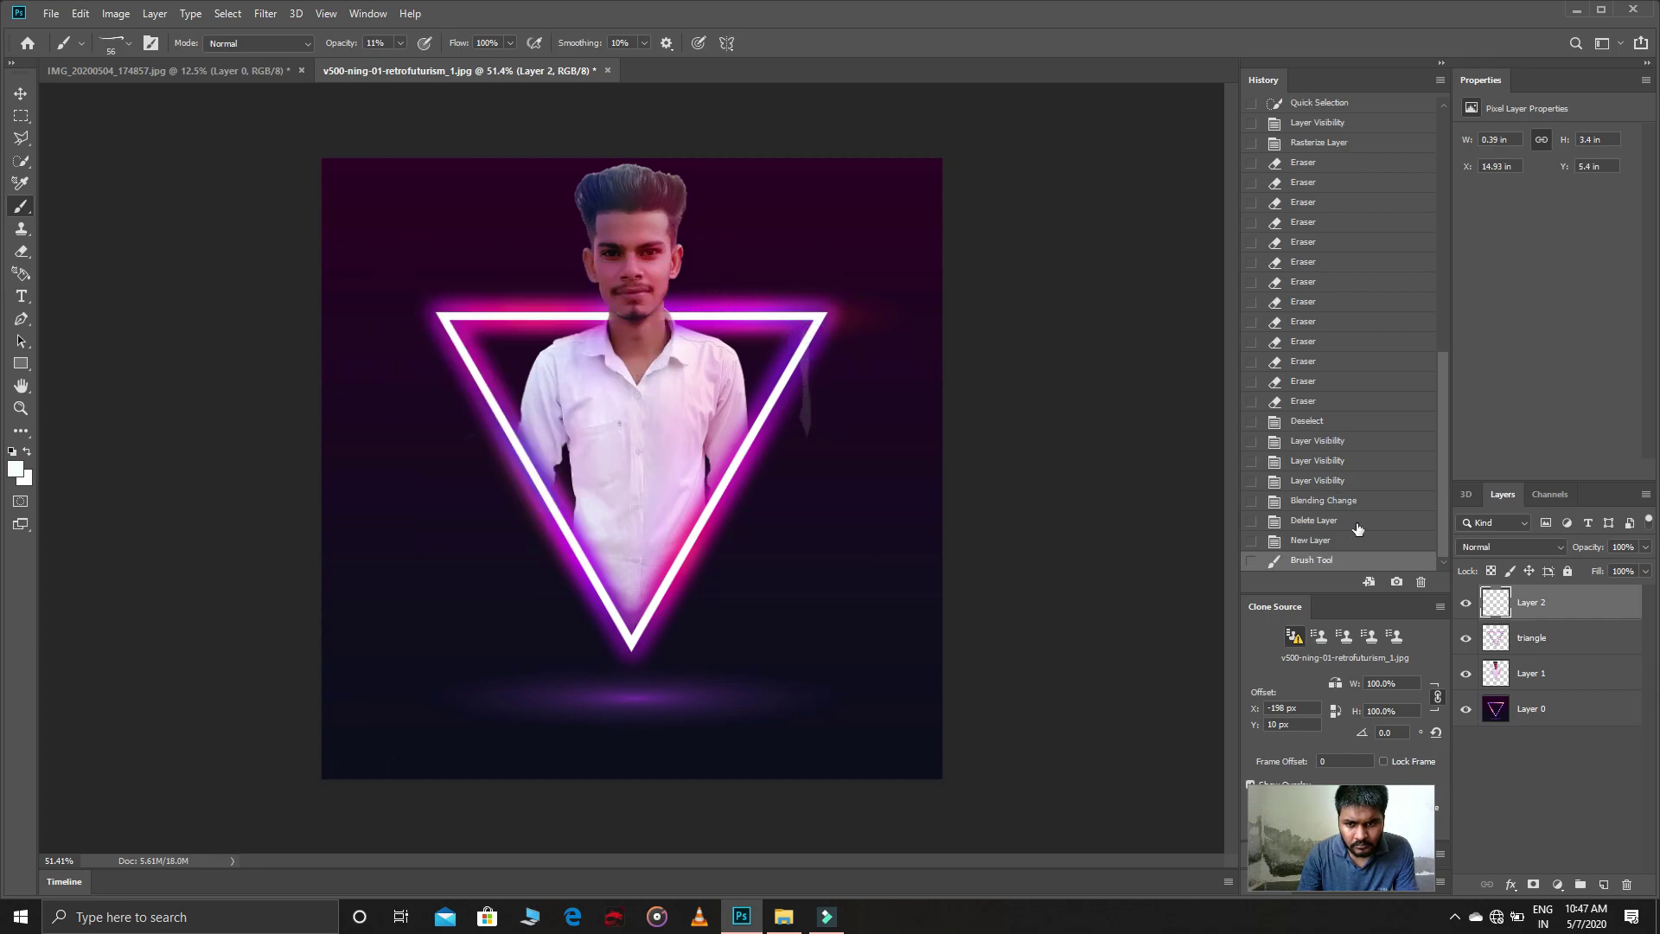
pyautogui.click(1346, 540)
# Step: Zoom in on the shirt and triangle edge, then pick the second underline drip brush with a rotated tip
pyautogui.rightClick(783, 405)
pyautogui.click(19, 413)
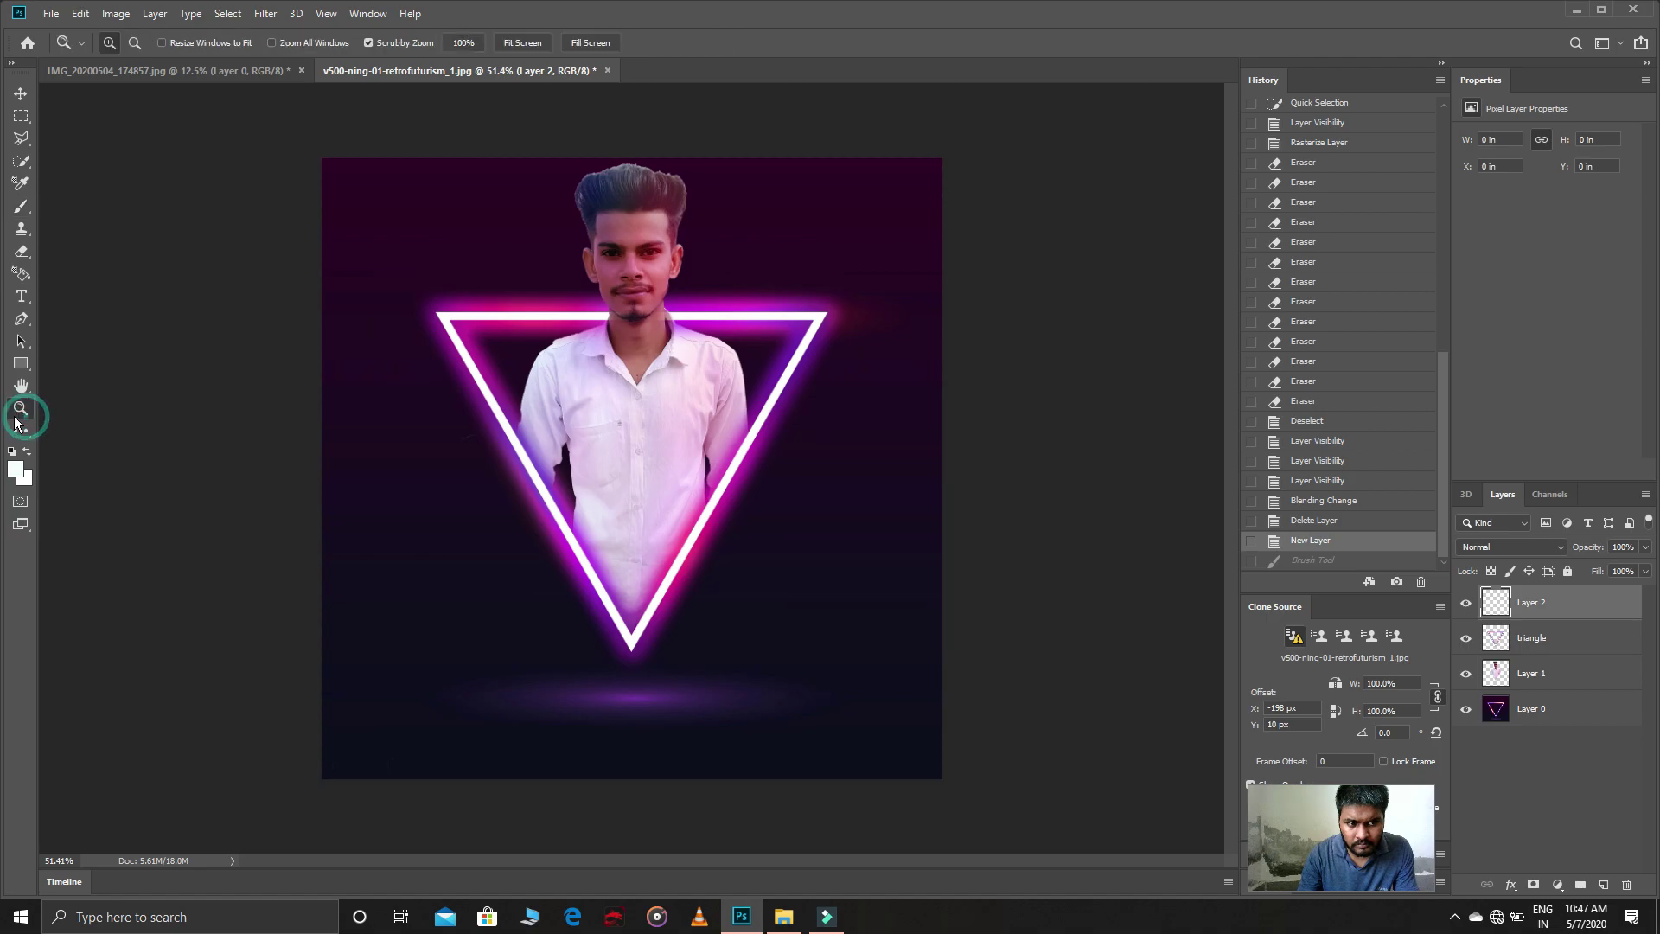
pyautogui.moveTo(1044, 419); pyautogui.dragTo(983, 394)
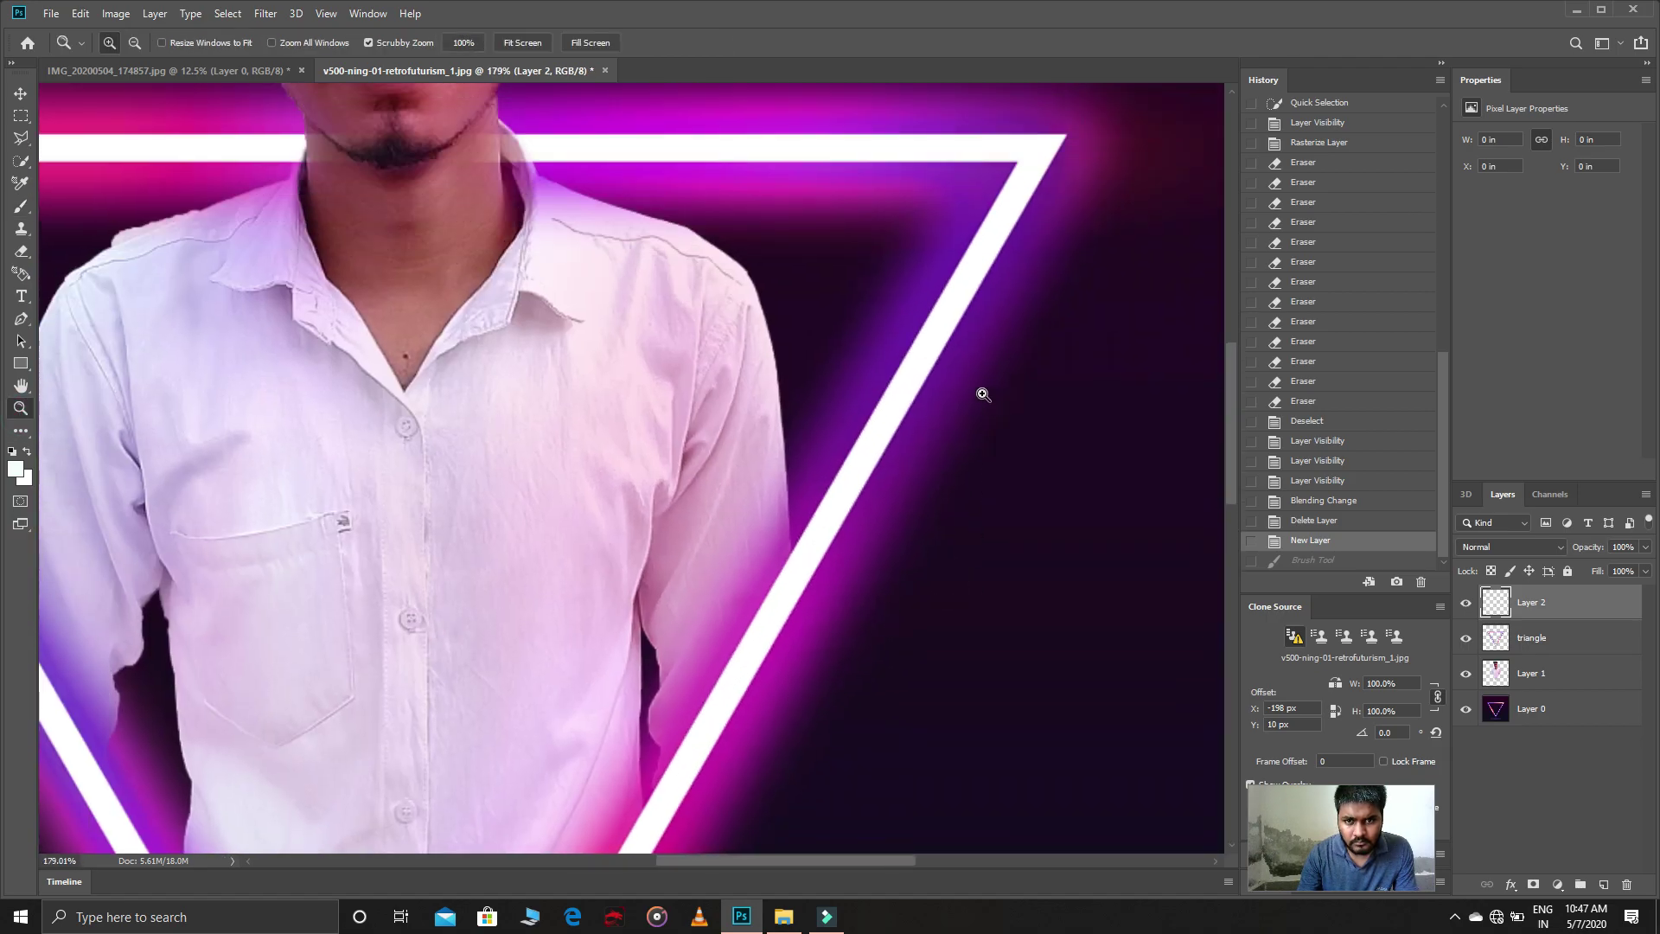
pyautogui.click(22, 205)
pyautogui.rightClick(549, 394)
pyautogui.click(628, 614)
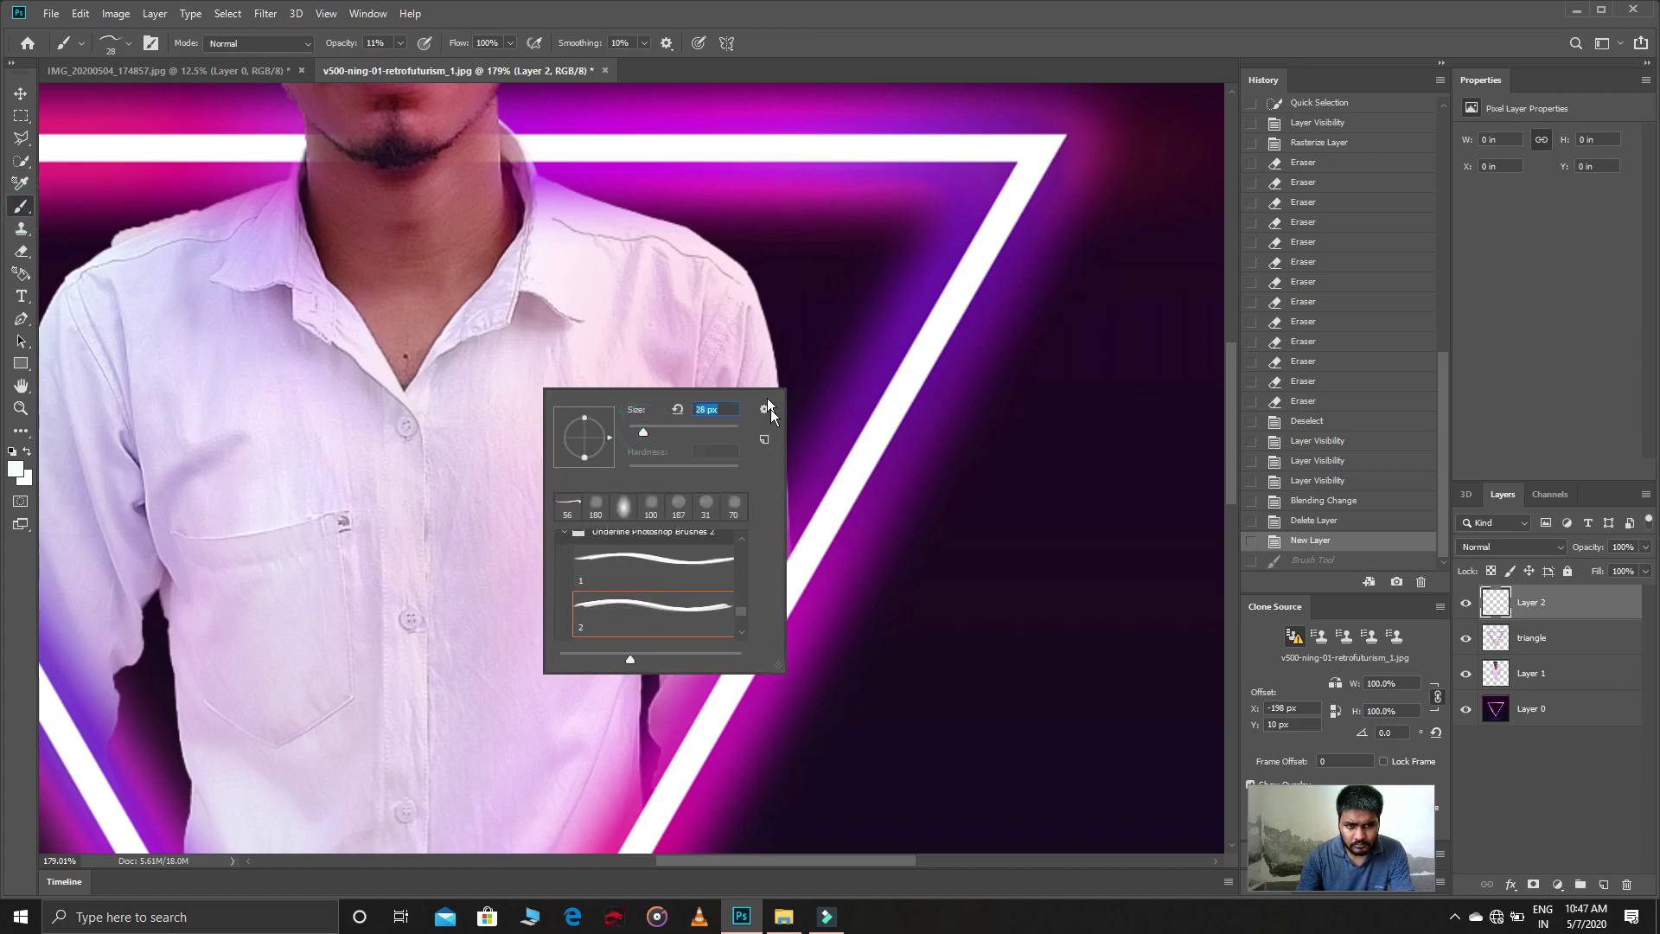
pyautogui.moveTo(605, 444); pyautogui.dragTo(576, 465)
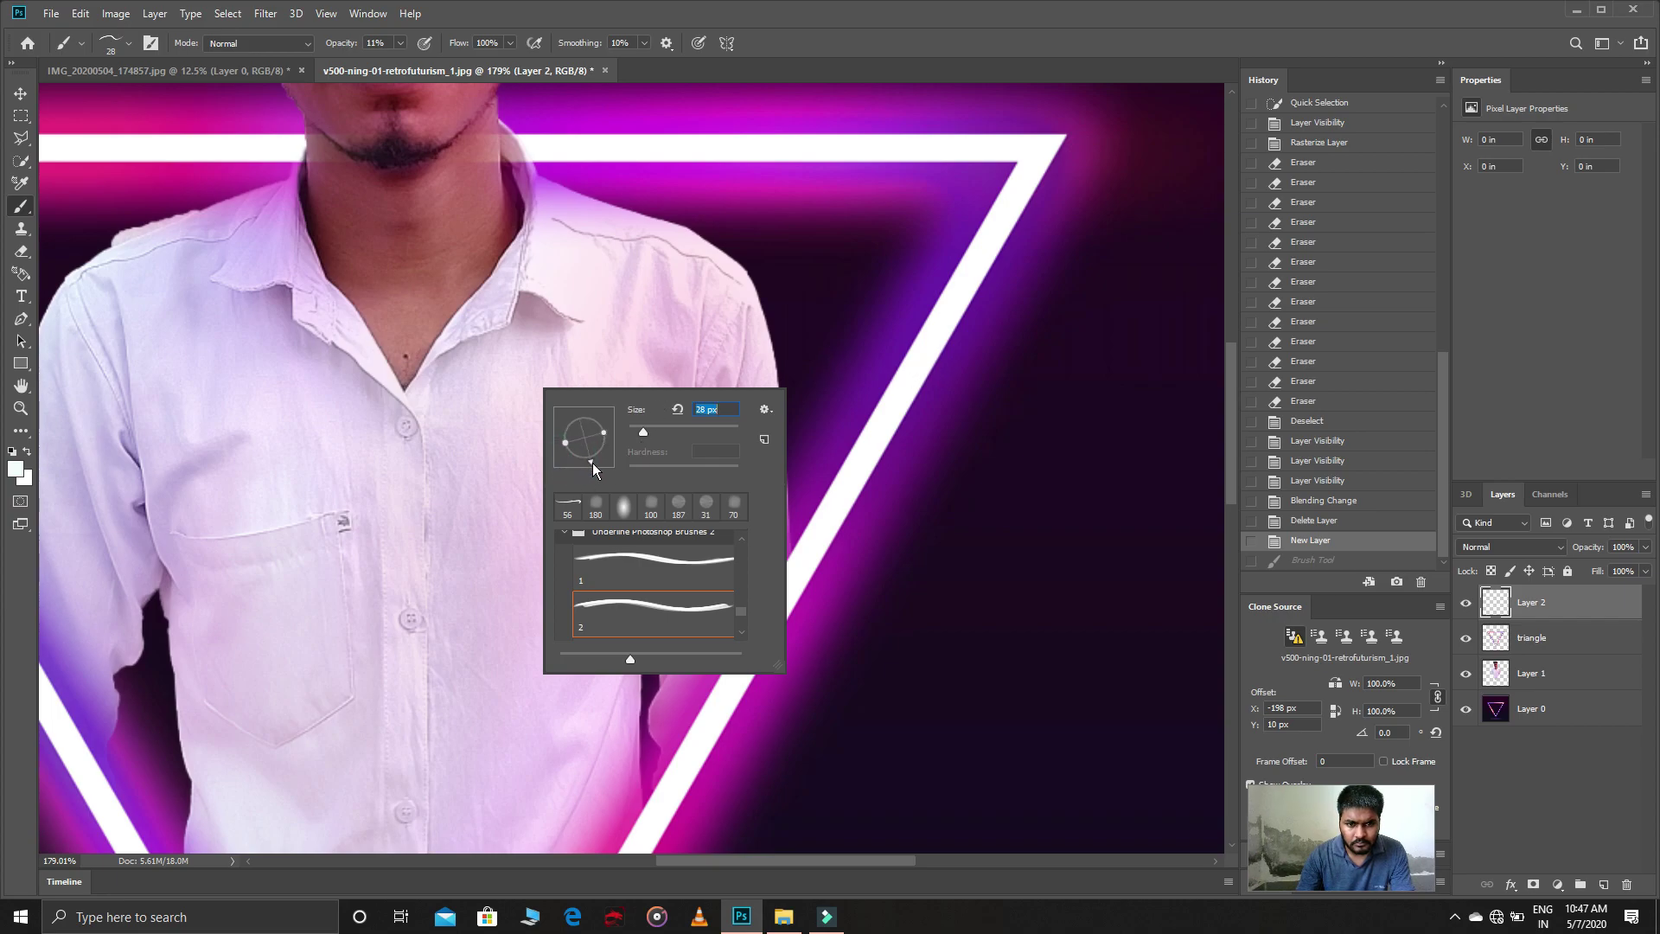
# Step: Try drip strokes along the triangle edge at 100% brush opacity, undoing them
pyautogui.click(947, 339)
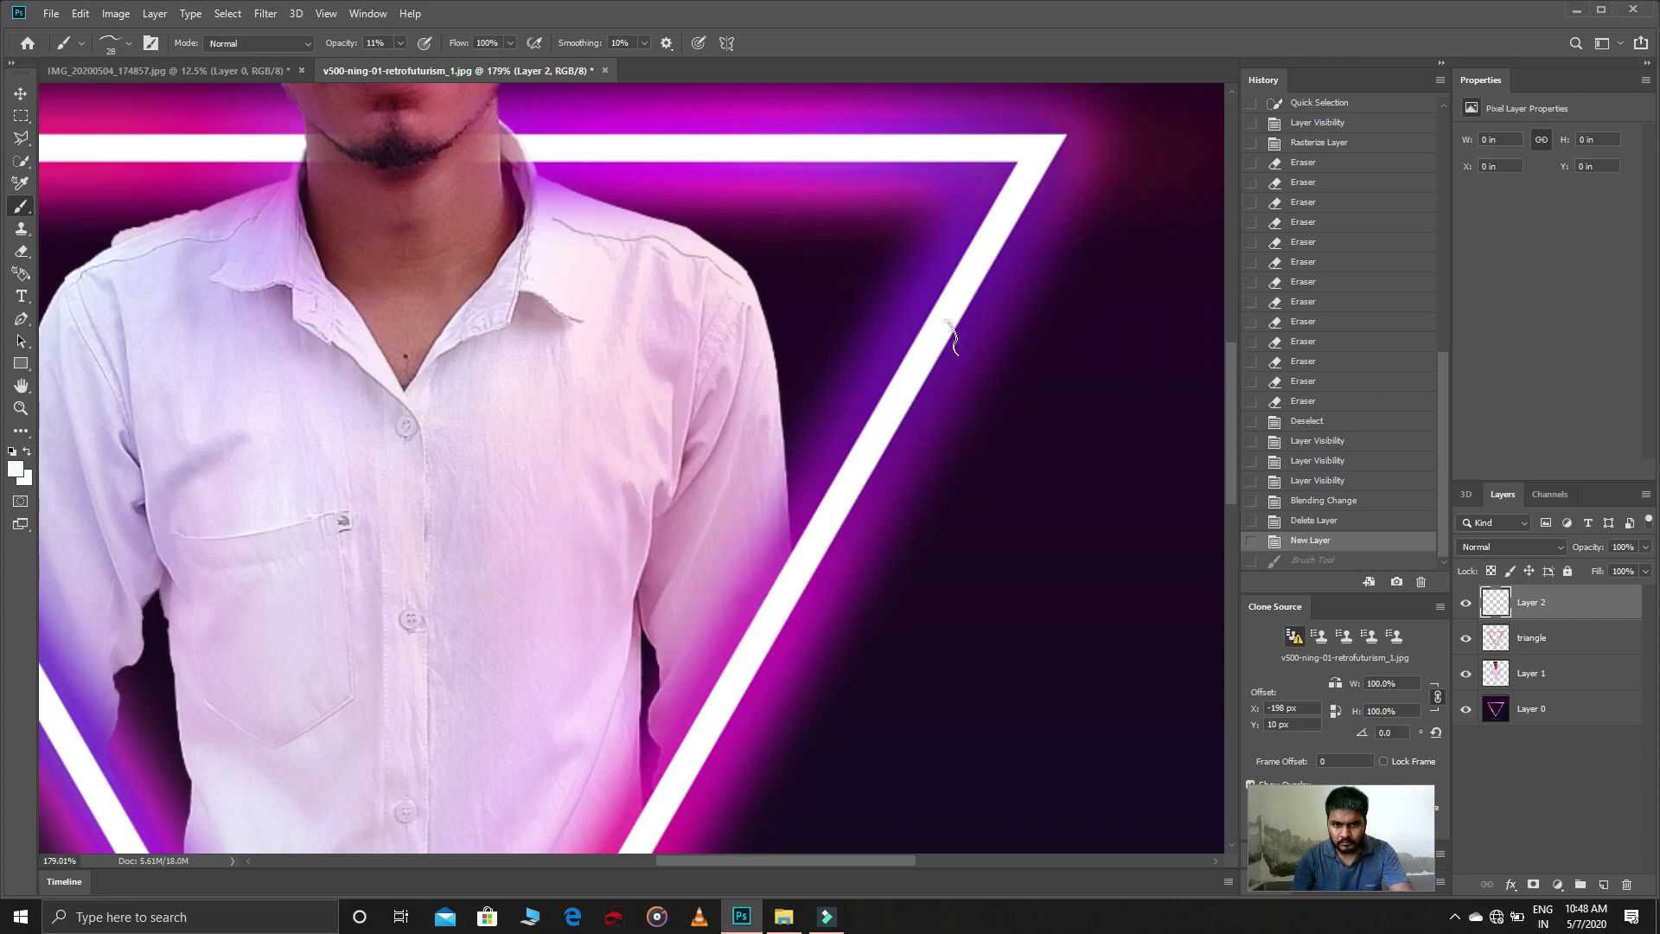
pyautogui.moveTo(951, 337); pyautogui.dragTo(1048, 618)
pyautogui.hotkey('ctrl', 'z')
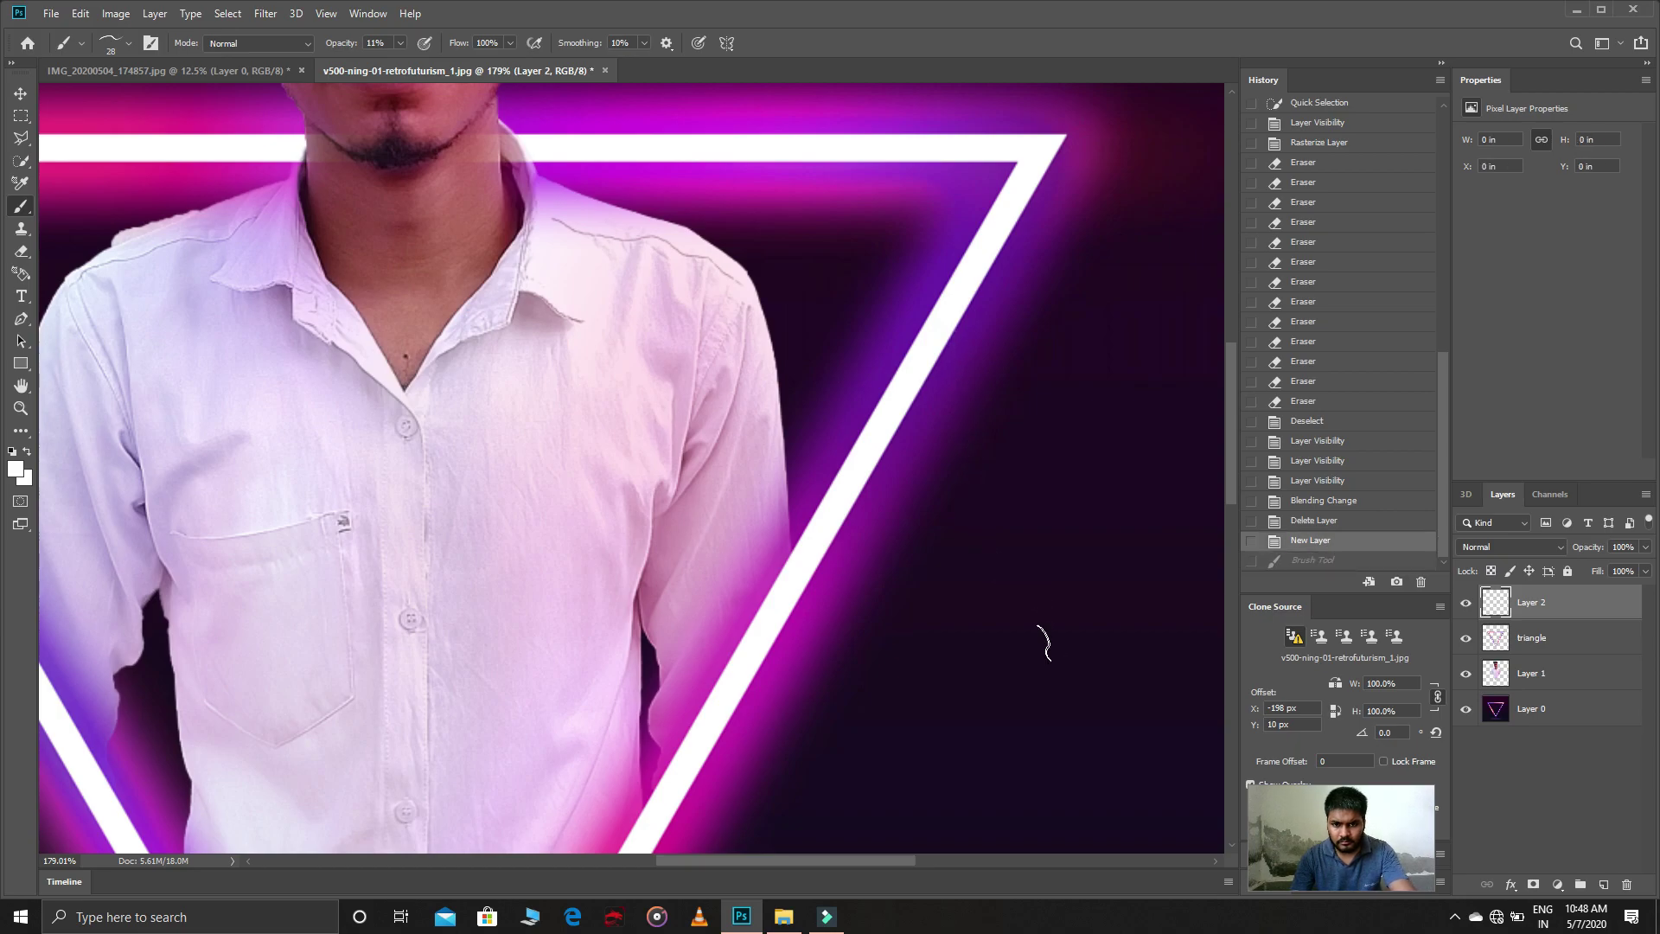
pyautogui.moveTo(330, 49); pyautogui.dragTo(449, 50)
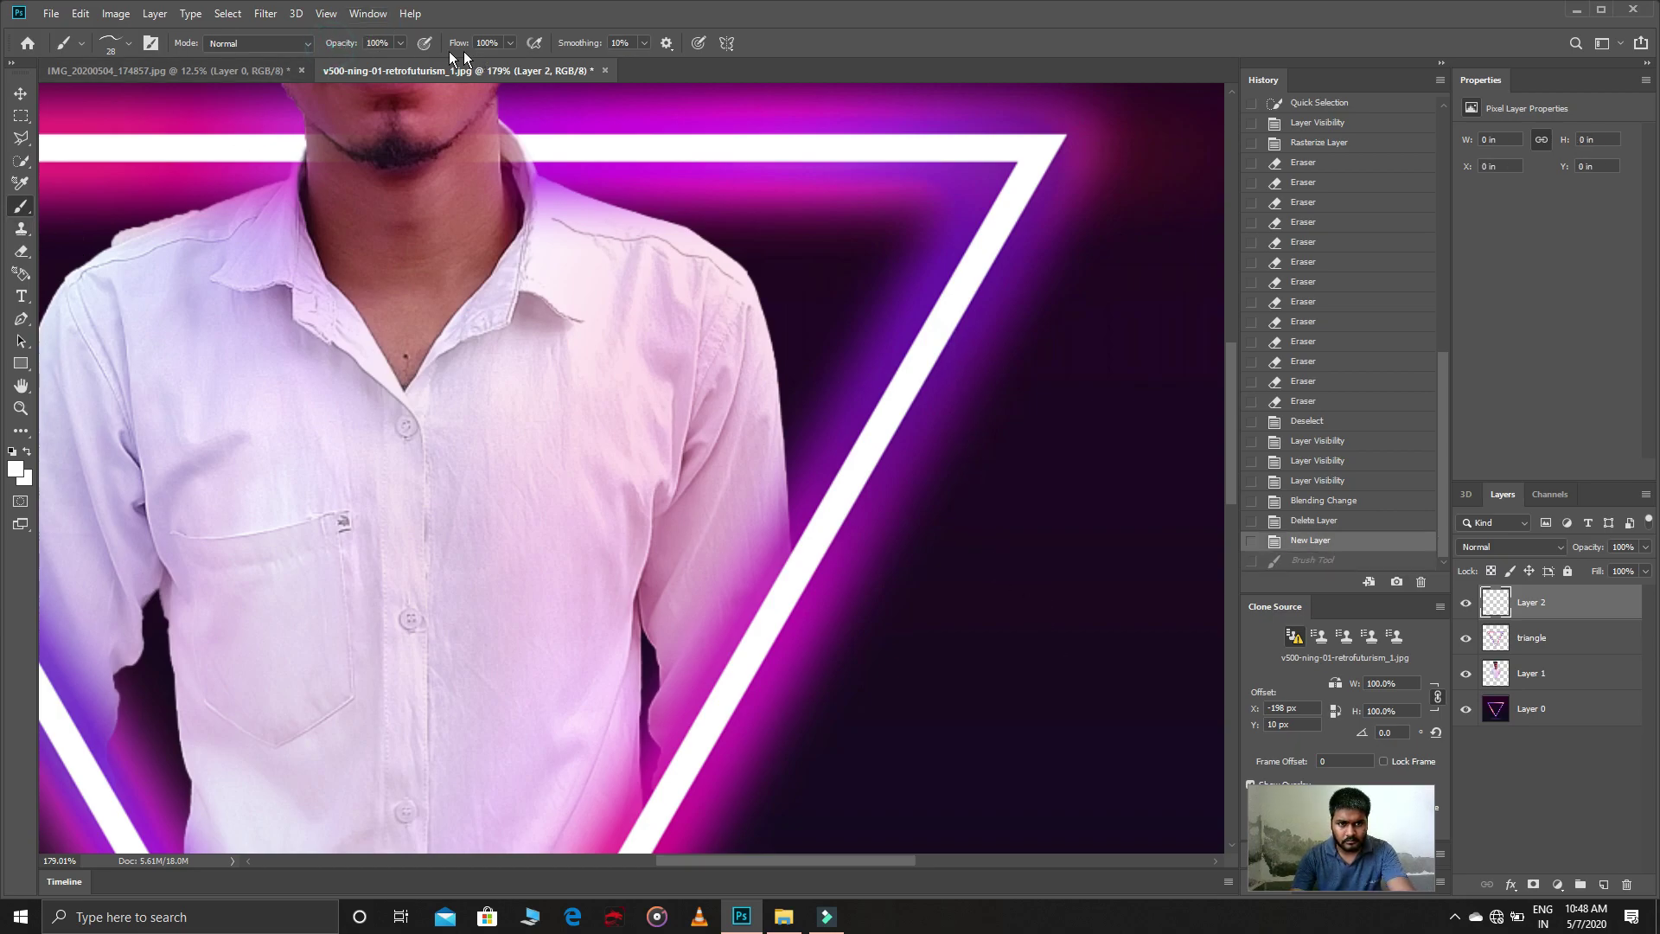
pyautogui.rightClick(985, 360)
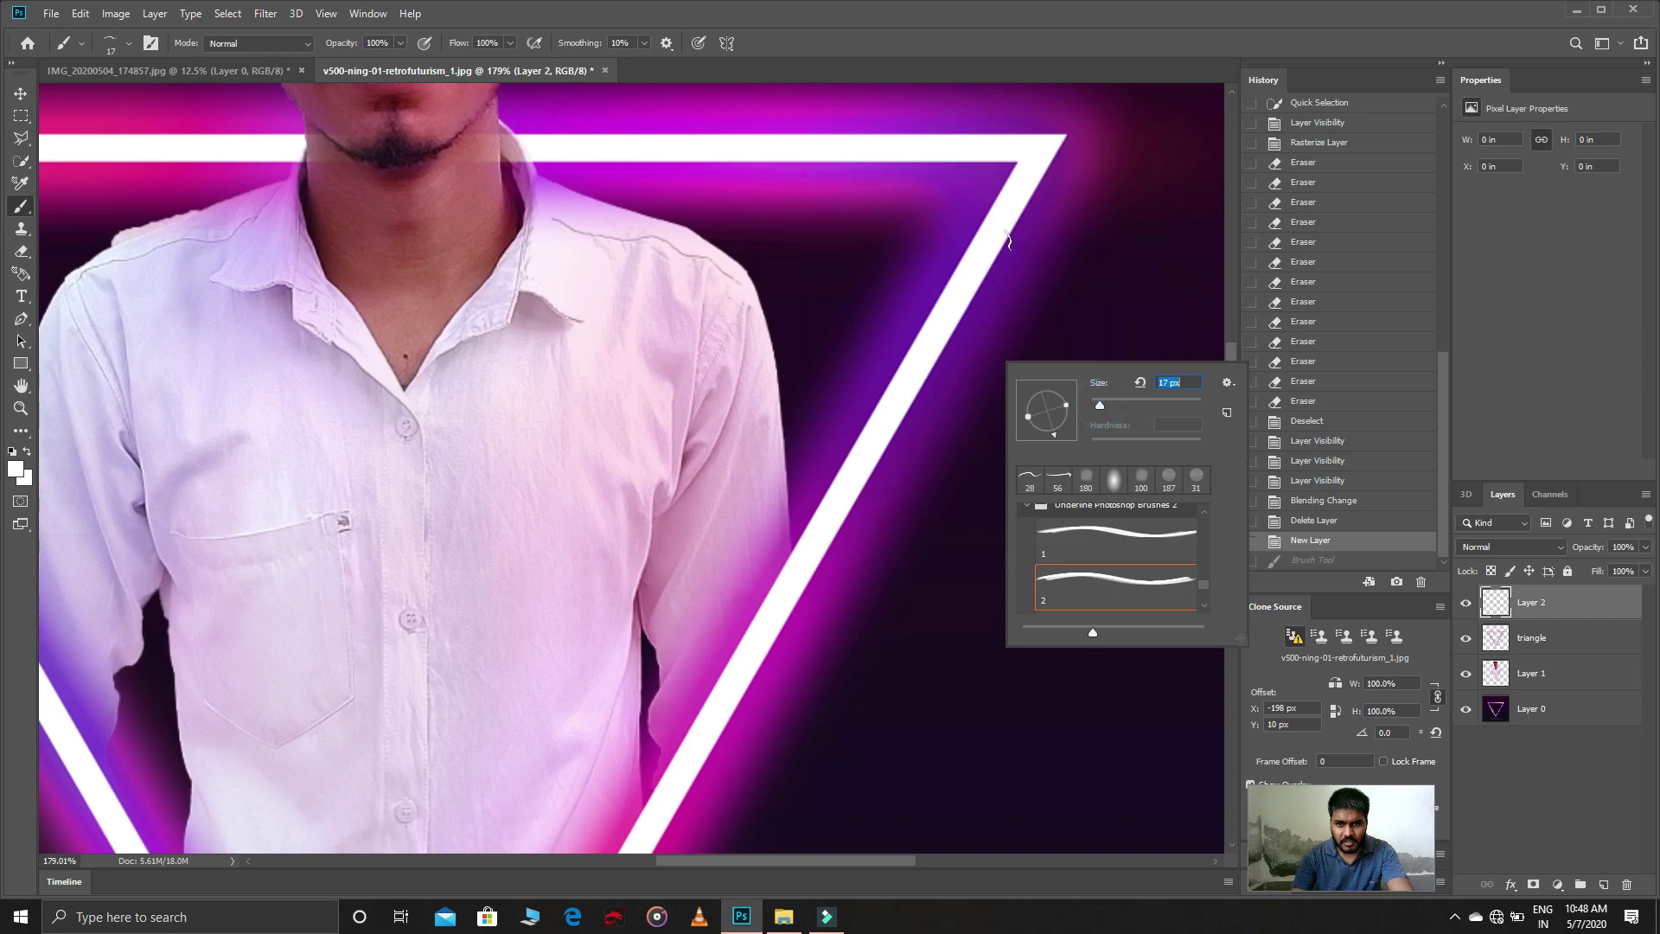
pyautogui.moveTo(1008, 238); pyautogui.dragTo(1020, 340)
pyautogui.hotkey('ctrl', 'z')
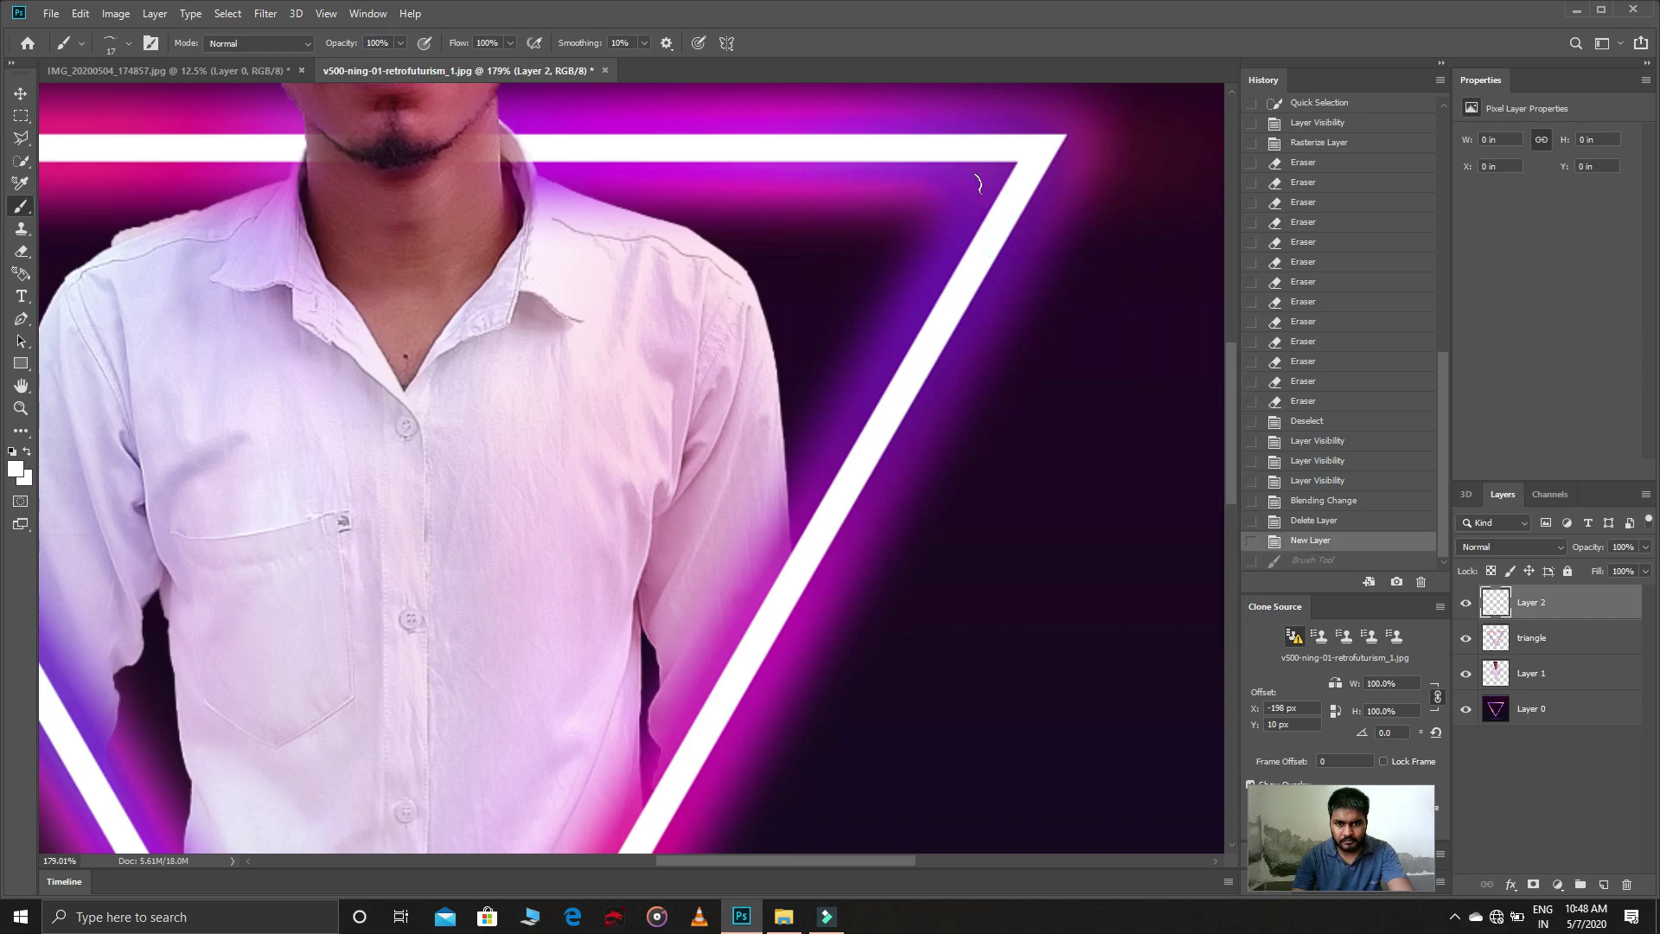
# Step: Paint more drips below the triangle's right corner, then revert them in History
pyautogui.moveTo(1051, 164)
pyautogui.mouseDown()
pyautogui.moveTo(1051, 268)
pyautogui.moveTo(1021, 268)
pyautogui.moveTo(1047, 339)
pyautogui.mouseUp()
pyautogui.moveTo(988, 259); pyautogui.dragTo(997, 499)
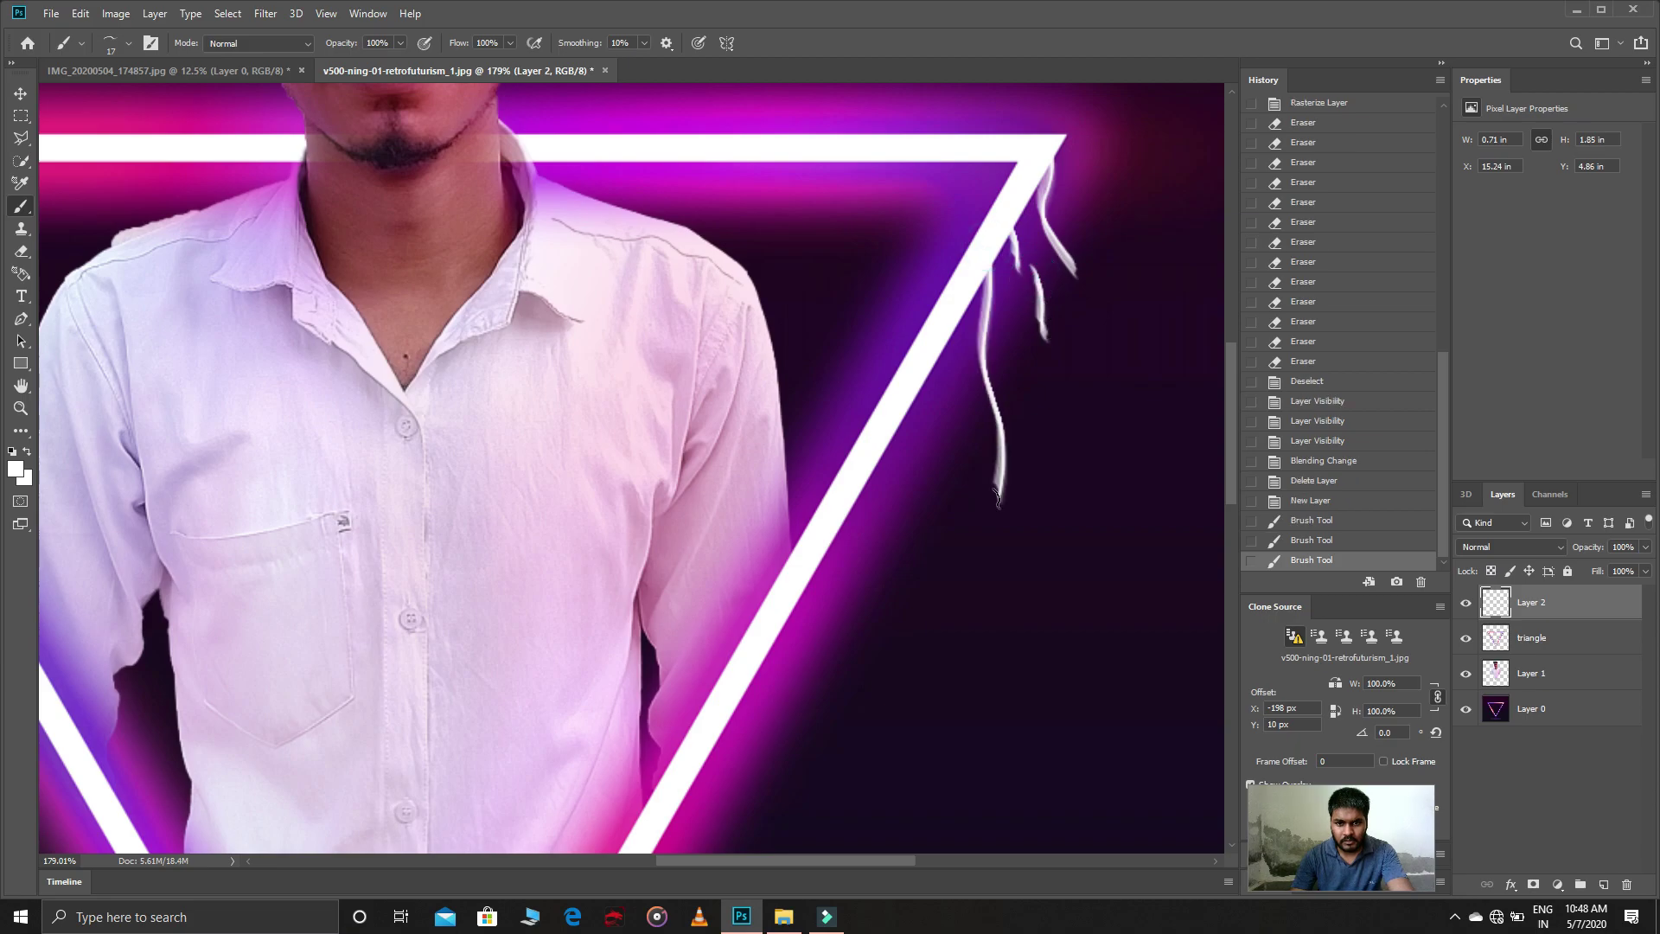
pyautogui.moveTo(1014, 350); pyautogui.dragTo(1035, 506)
pyautogui.hotkey('ctrl', 'z')
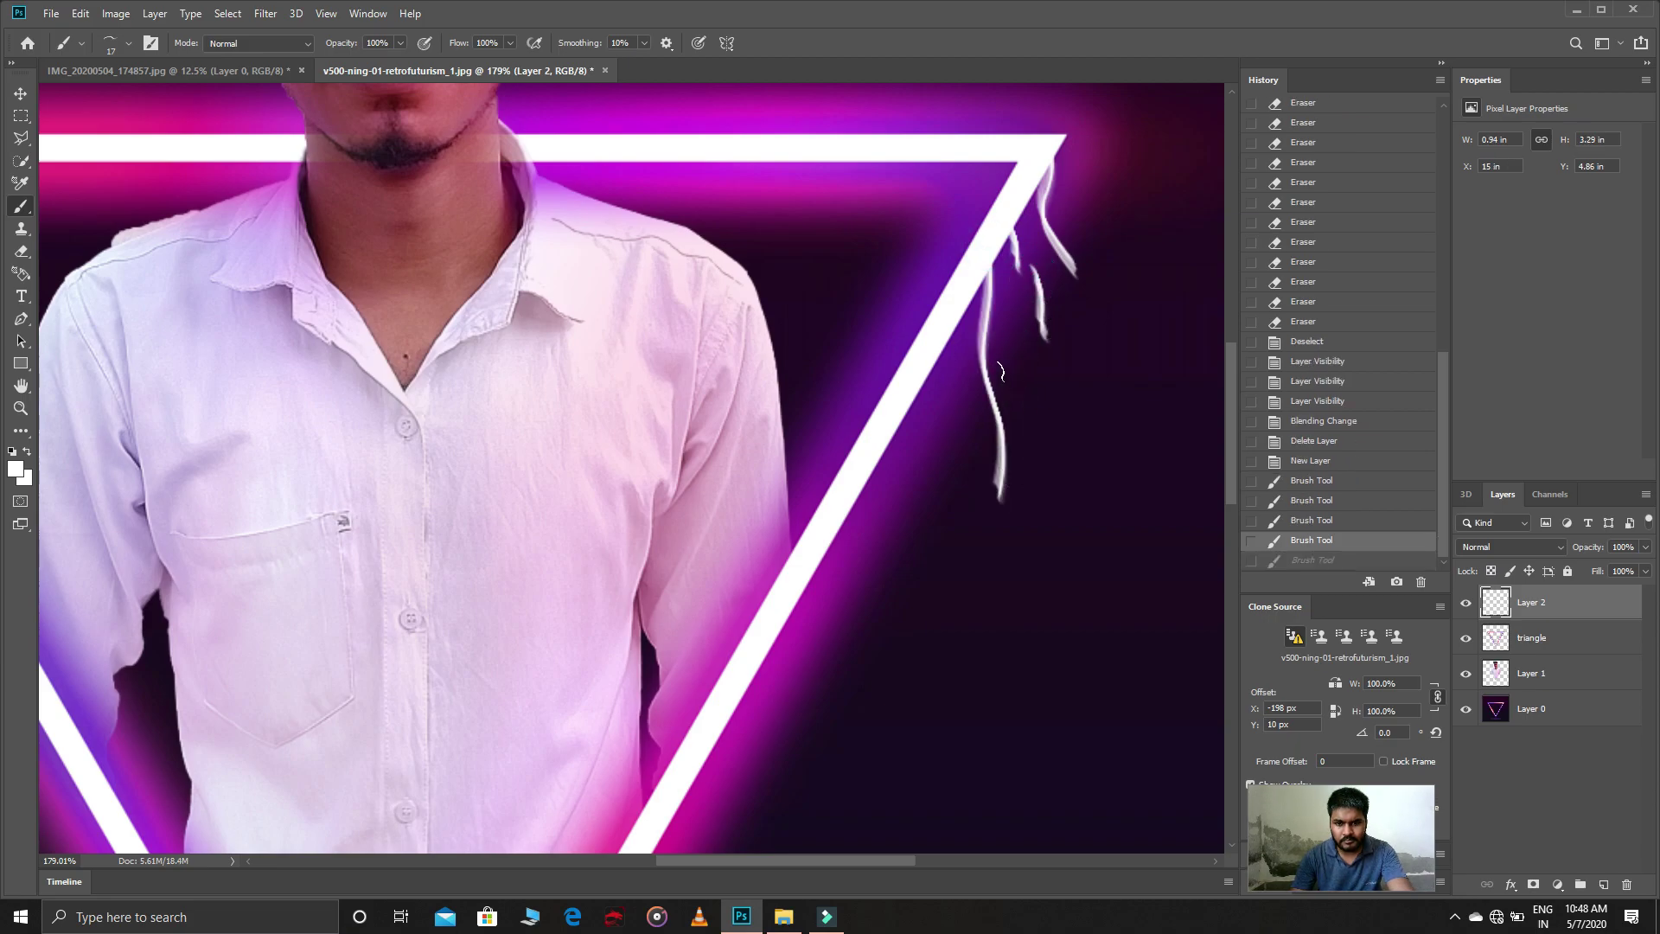
pyautogui.moveTo(951, 329); pyautogui.dragTo(969, 558)
pyautogui.moveTo(968, 402); pyautogui.dragTo(986, 462)
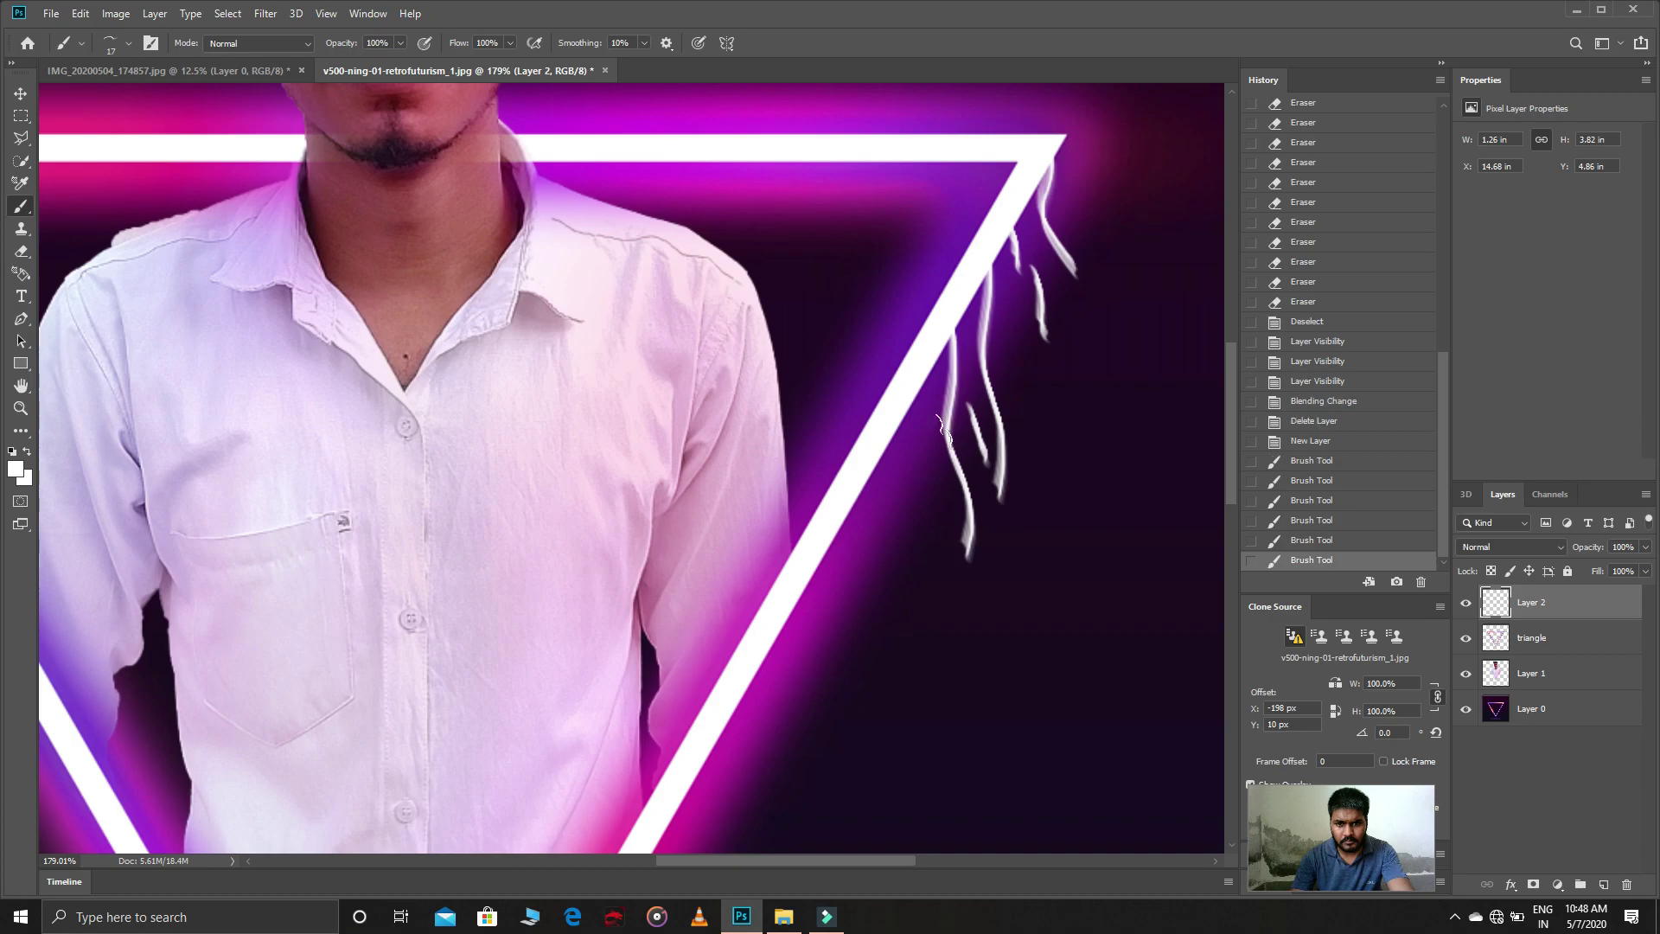
pyautogui.moveTo(915, 393)
pyautogui.mouseDown()
pyautogui.moveTo(939, 500)
pyautogui.moveTo(908, 673)
pyautogui.mouseUp()
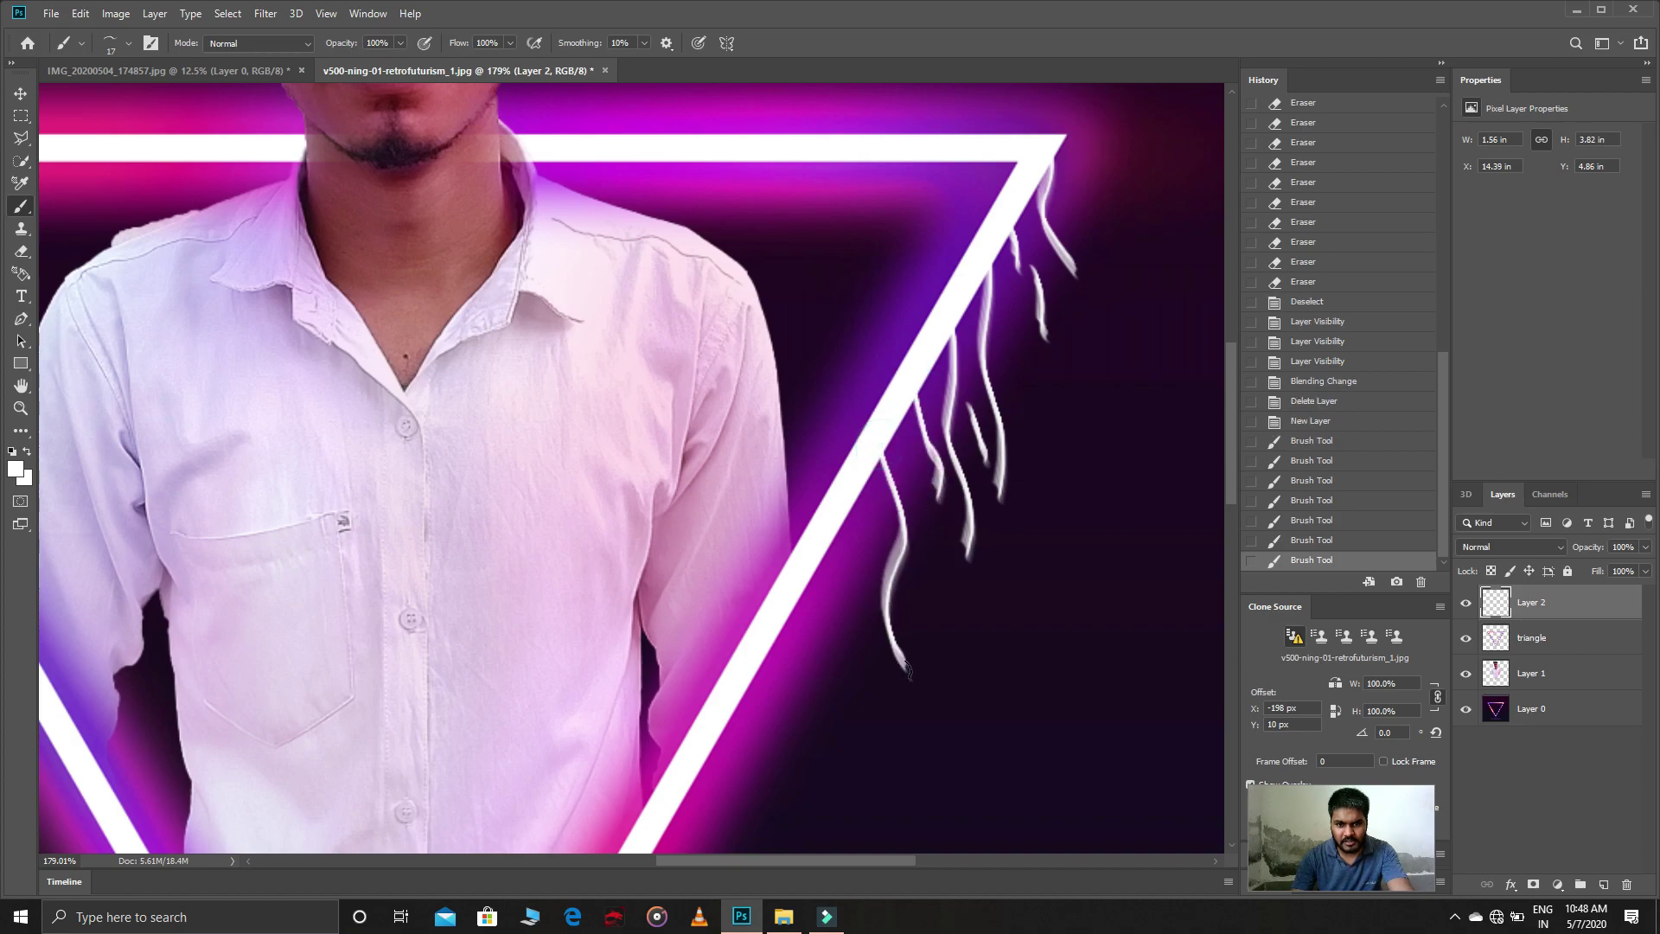
pyautogui.click(1303, 403)
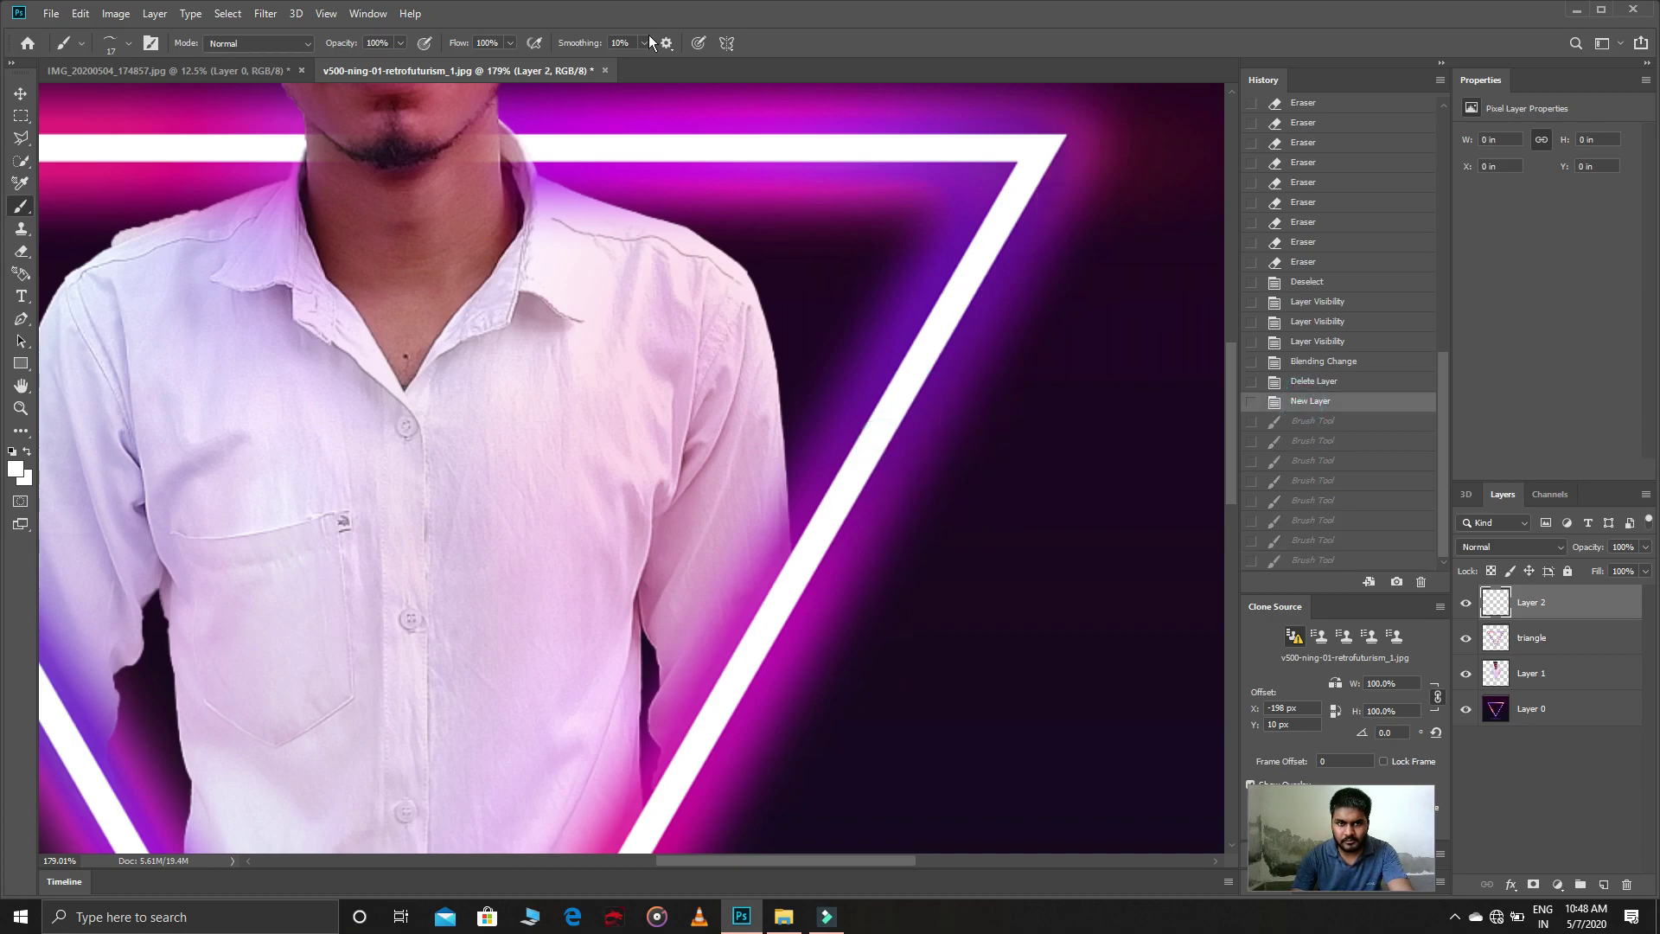
# Step: Zoom out to the whole image and choose Vertical brush symmetry
pyautogui.click(724, 43)
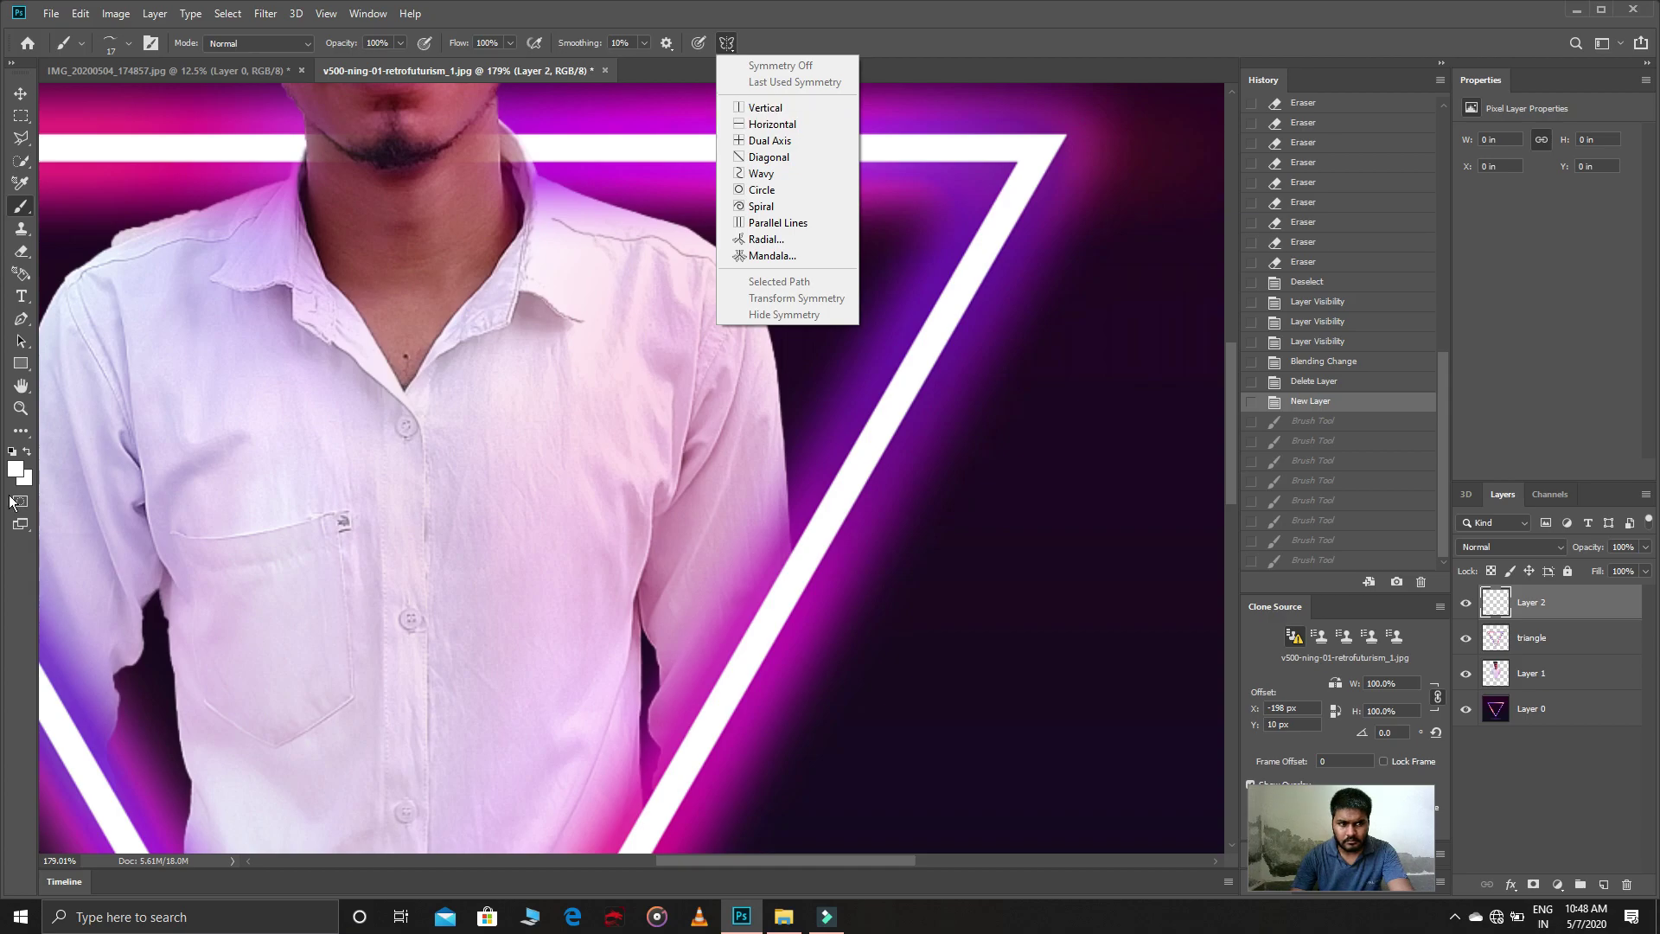
pyautogui.click(21, 408)
pyautogui.moveTo(491, 306); pyautogui.dragTo(376, 301)
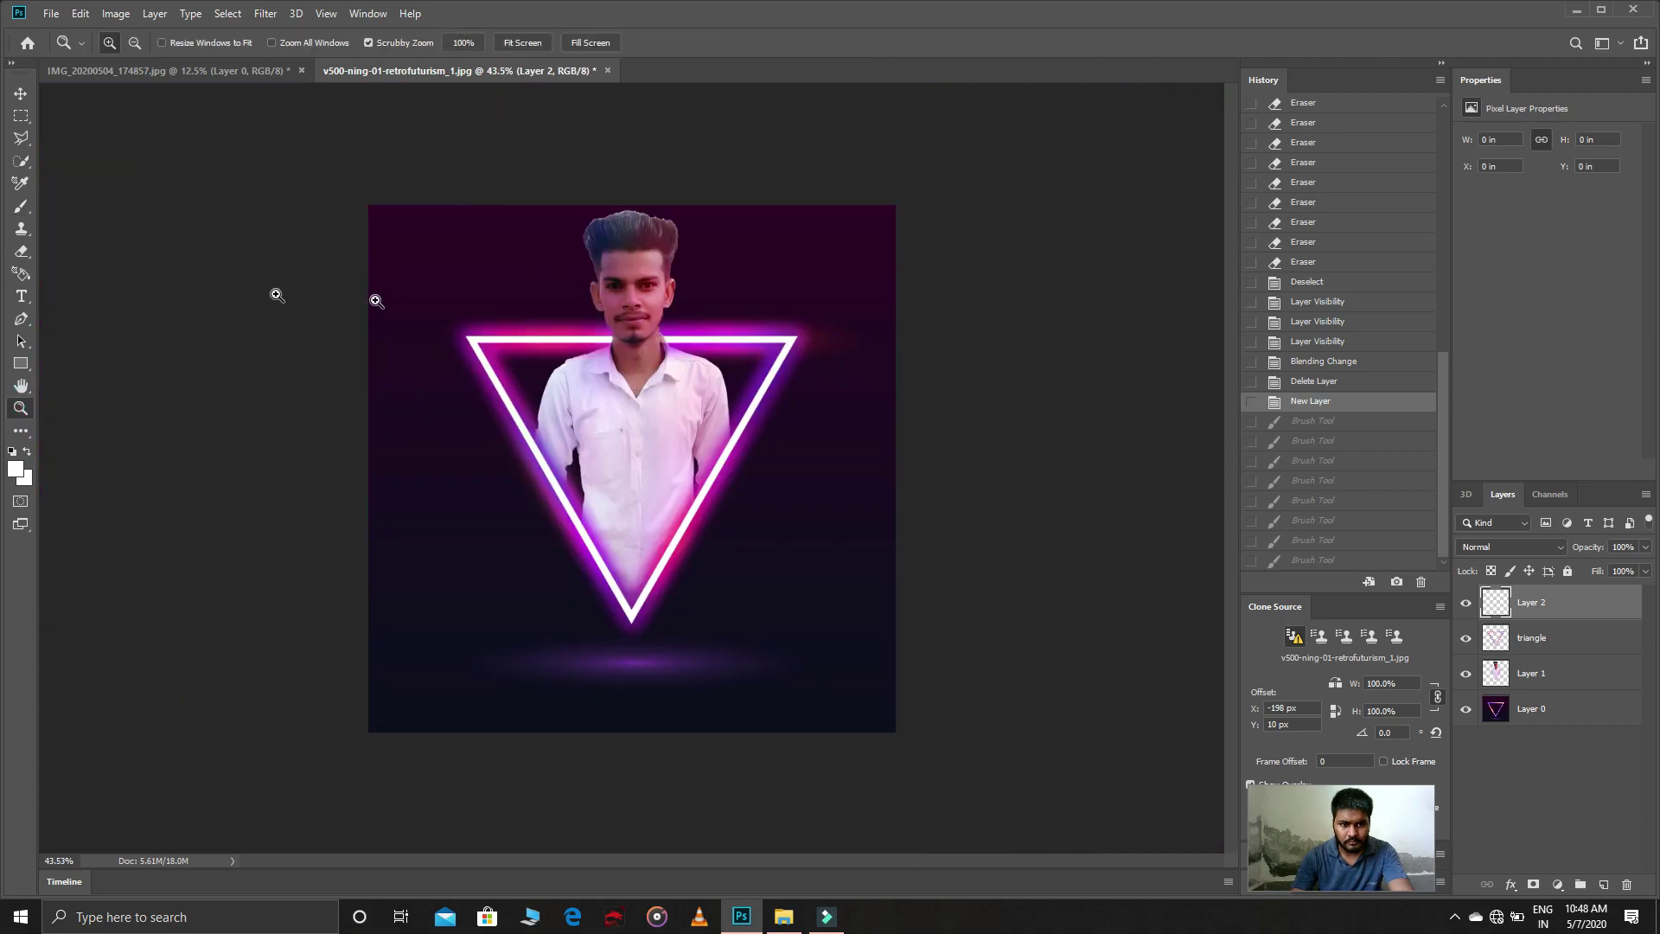
pyautogui.click(27, 213)
pyautogui.click(728, 43)
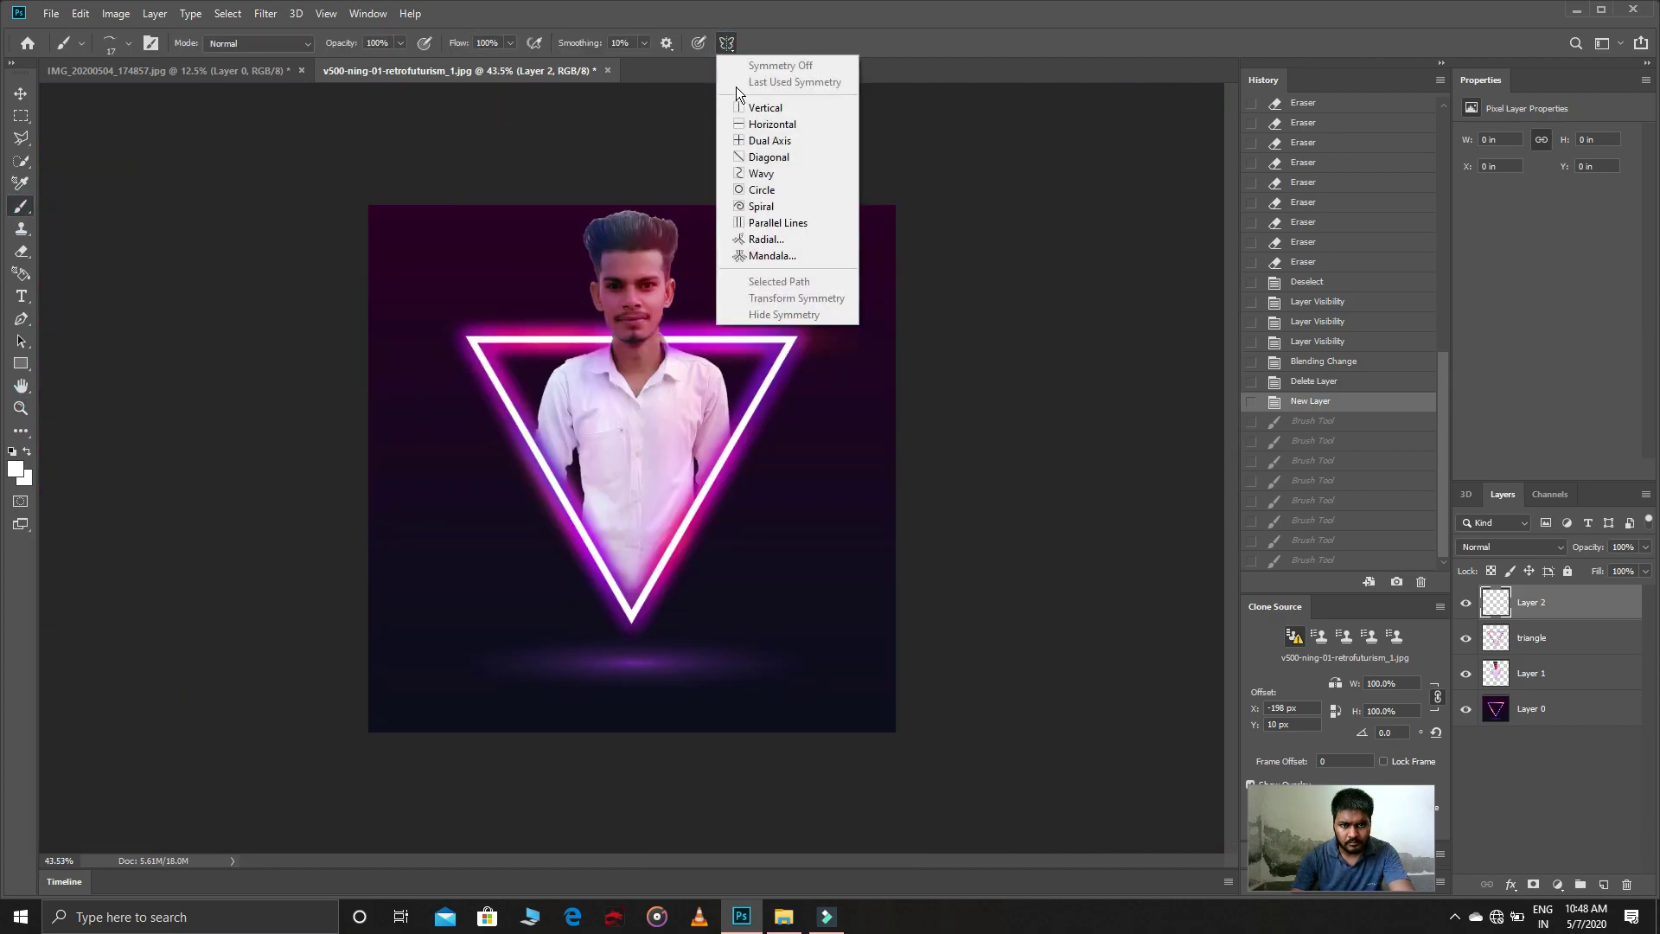
pyautogui.click(751, 110)
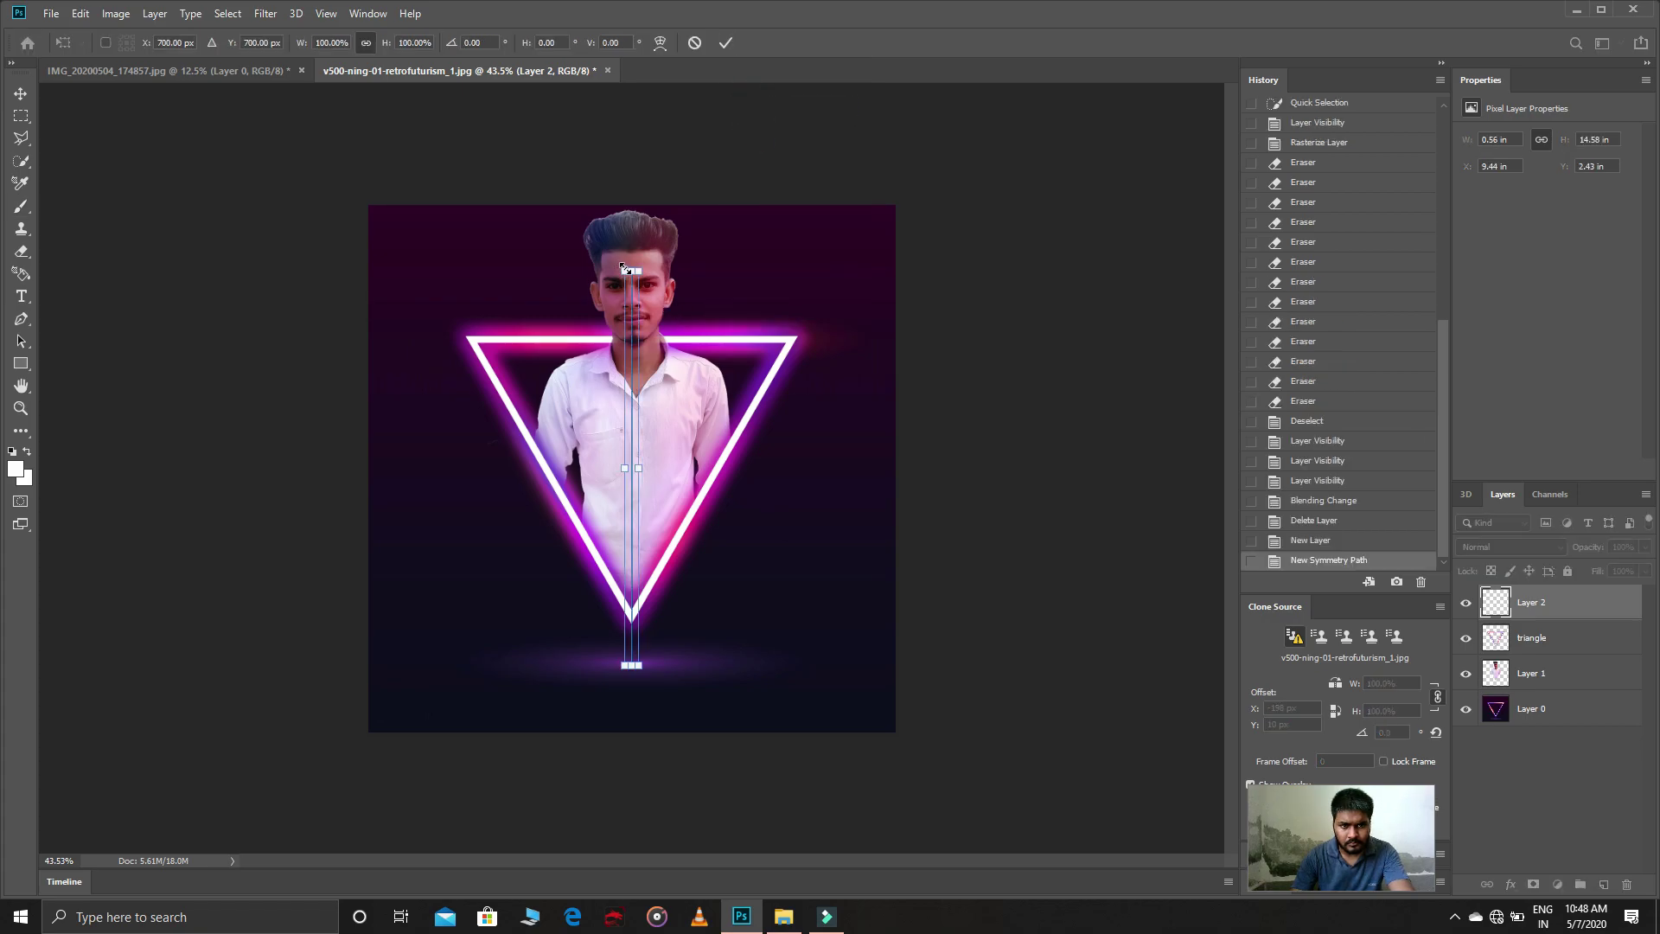
# Step: Stretch the vertical symmetry path across the whole canvas and commit it
pyautogui.moveTo(623, 268); pyautogui.dragTo(629, 194)
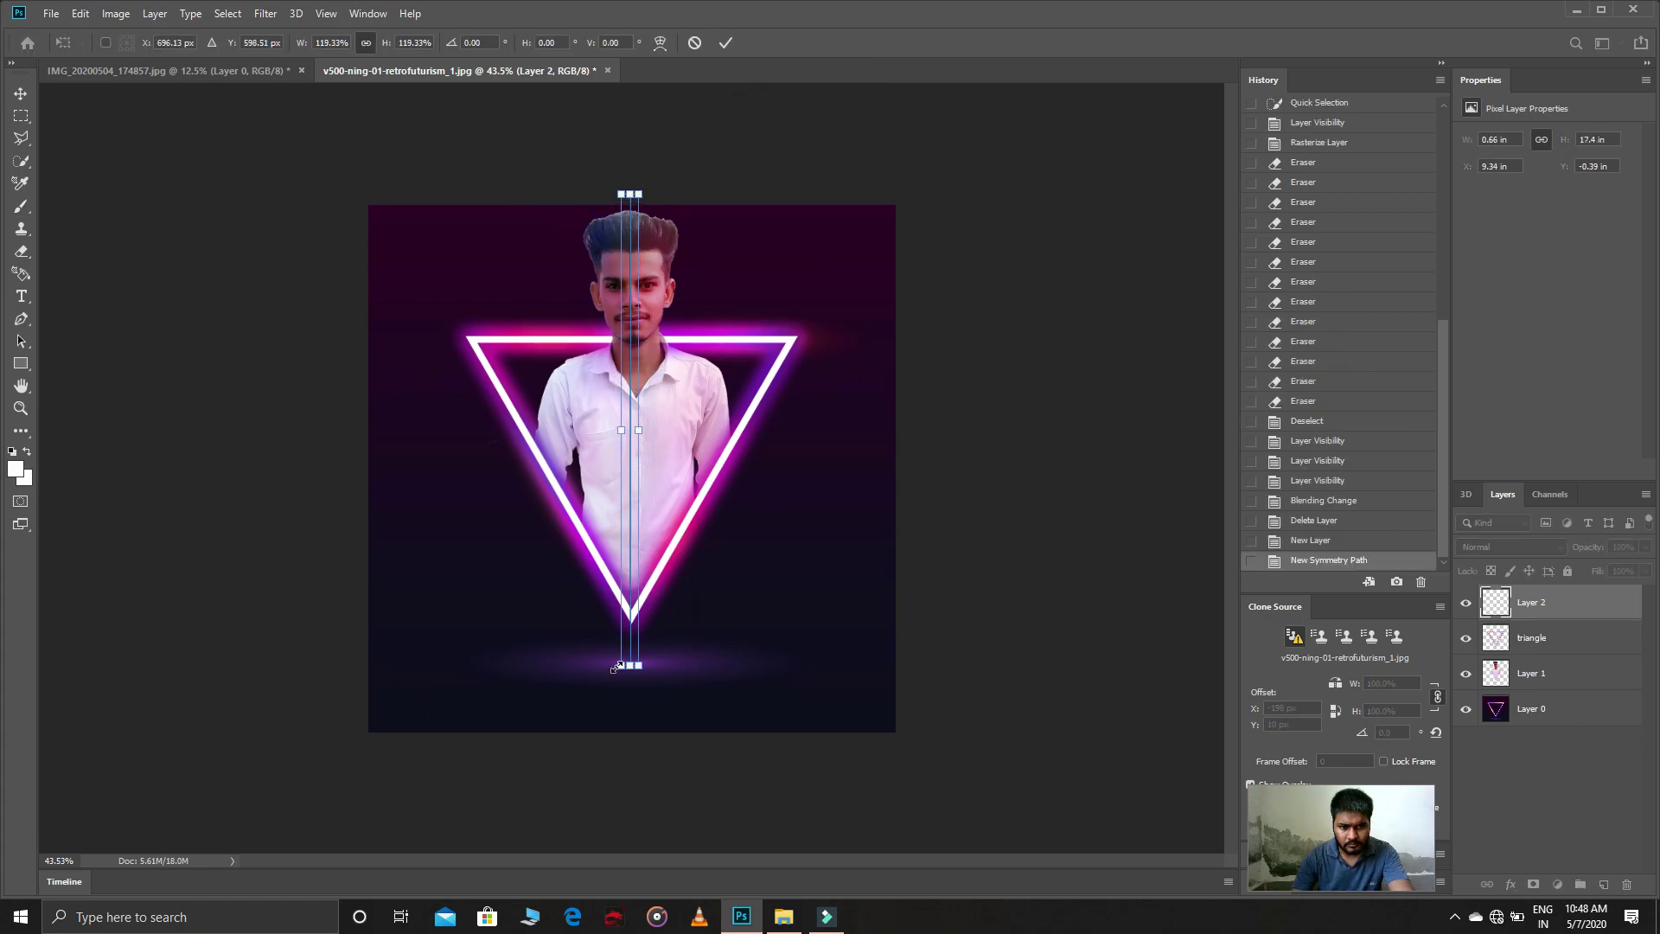
pyautogui.moveTo(616, 666); pyautogui.dragTo(406, 711)
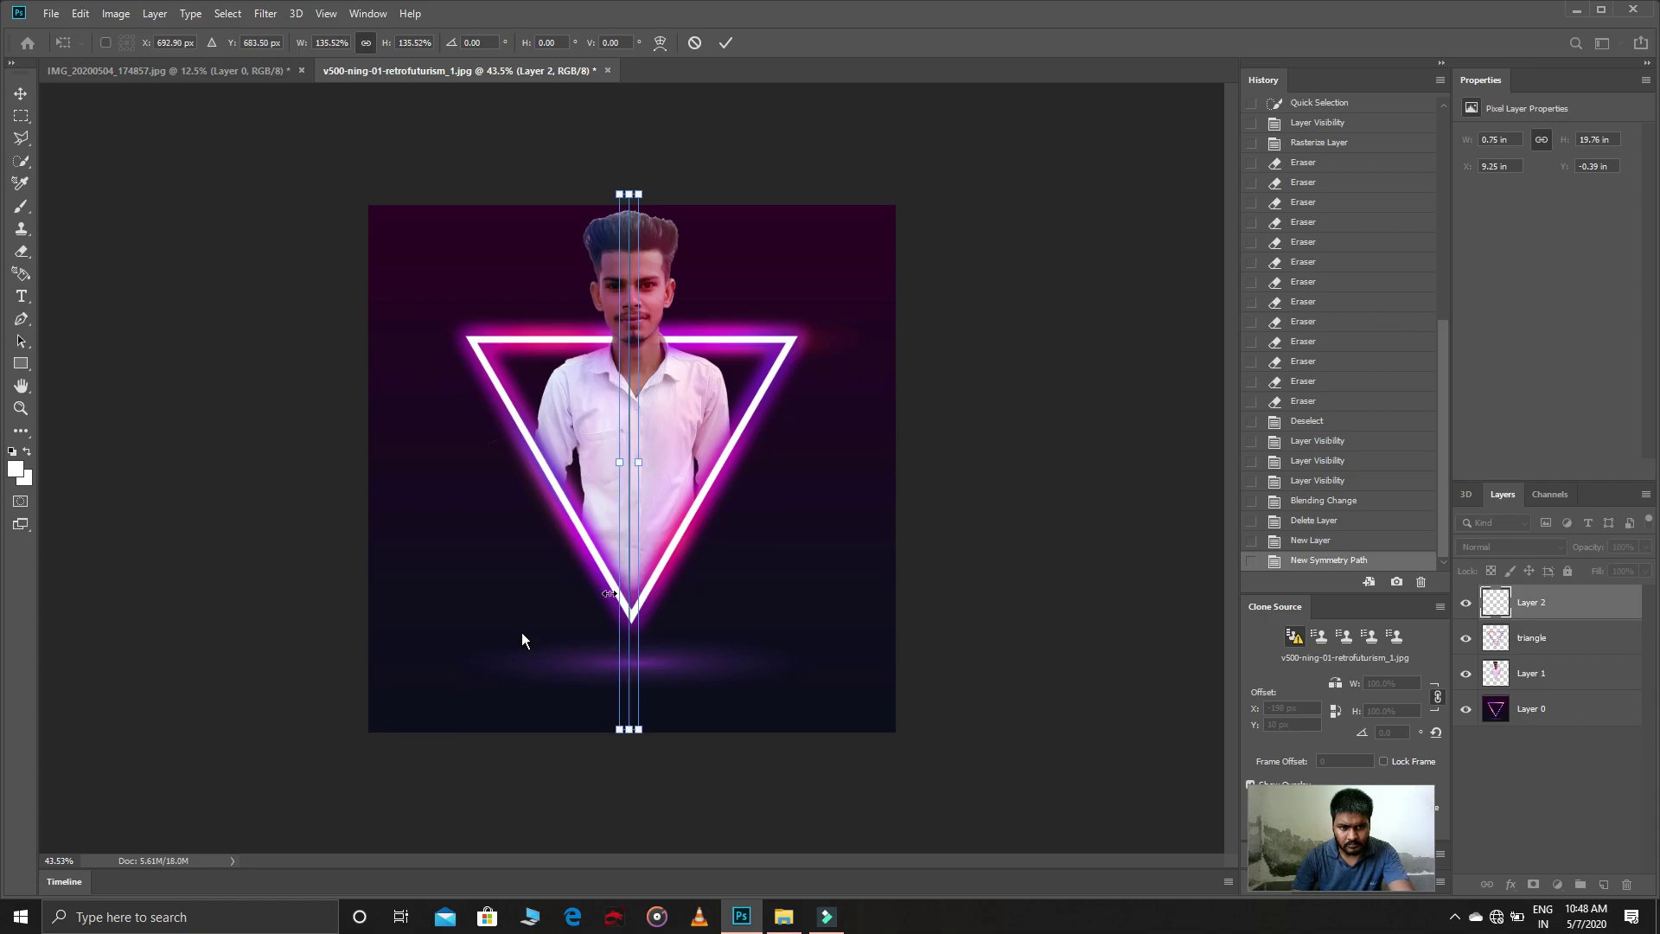
pyautogui.moveTo(638, 465); pyautogui.dragTo(903, 462)
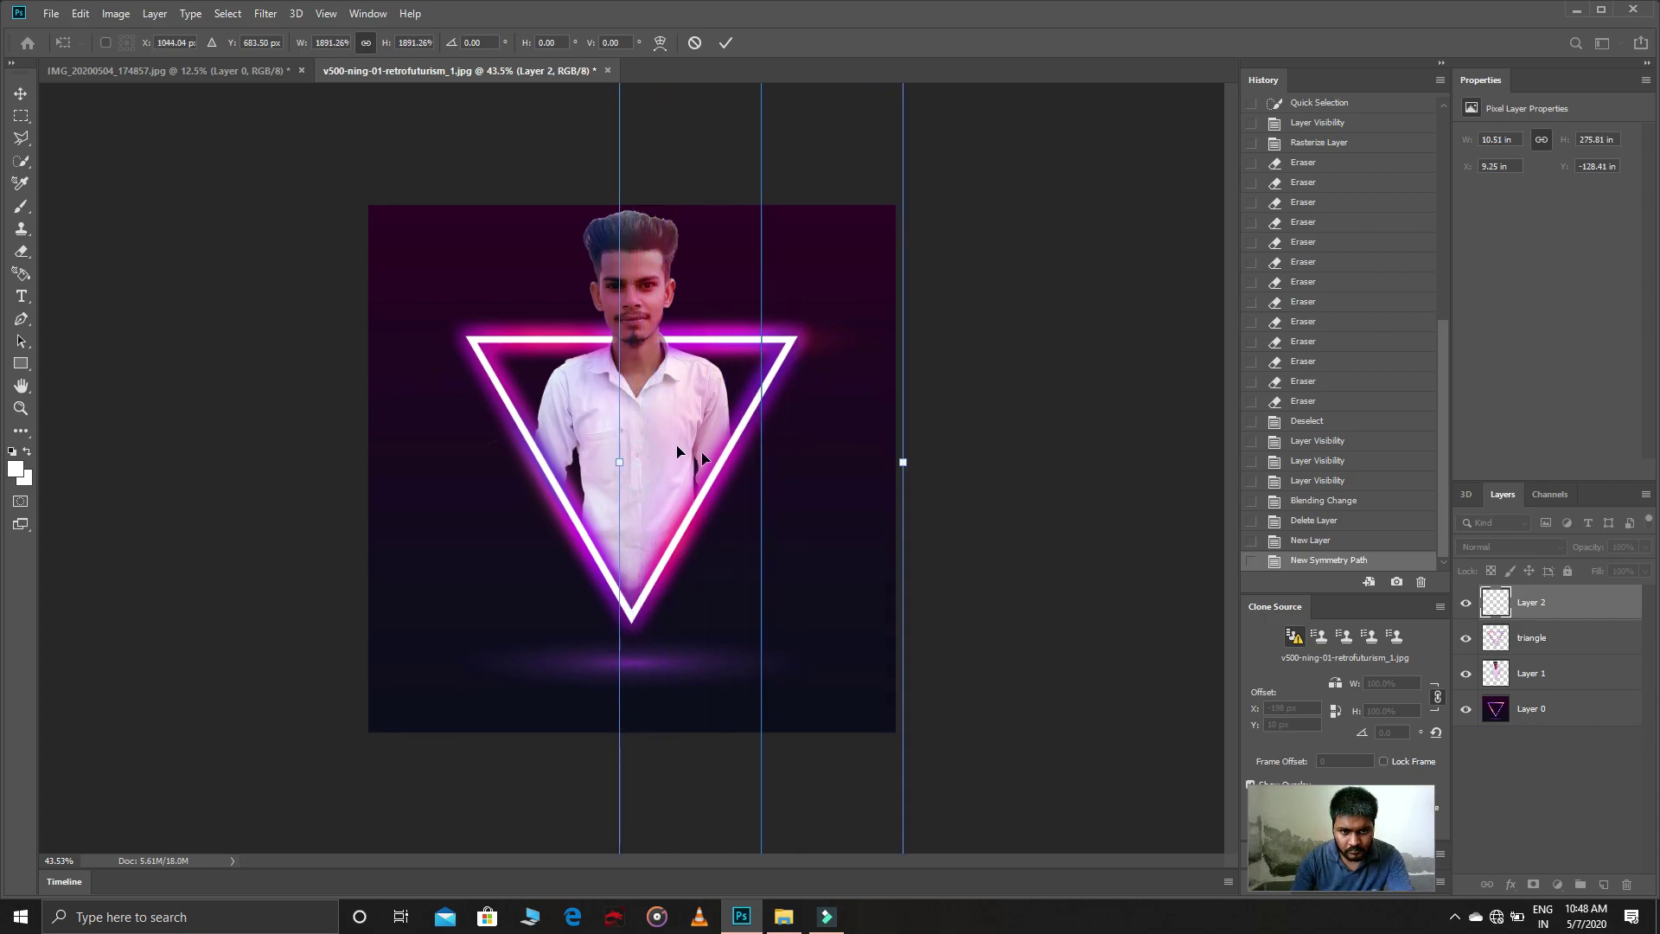
pyautogui.moveTo(623, 459)
pyautogui.mouseDown()
pyautogui.moveTo(278, 471)
pyautogui.moveTo(361, 465)
pyautogui.mouseUp()
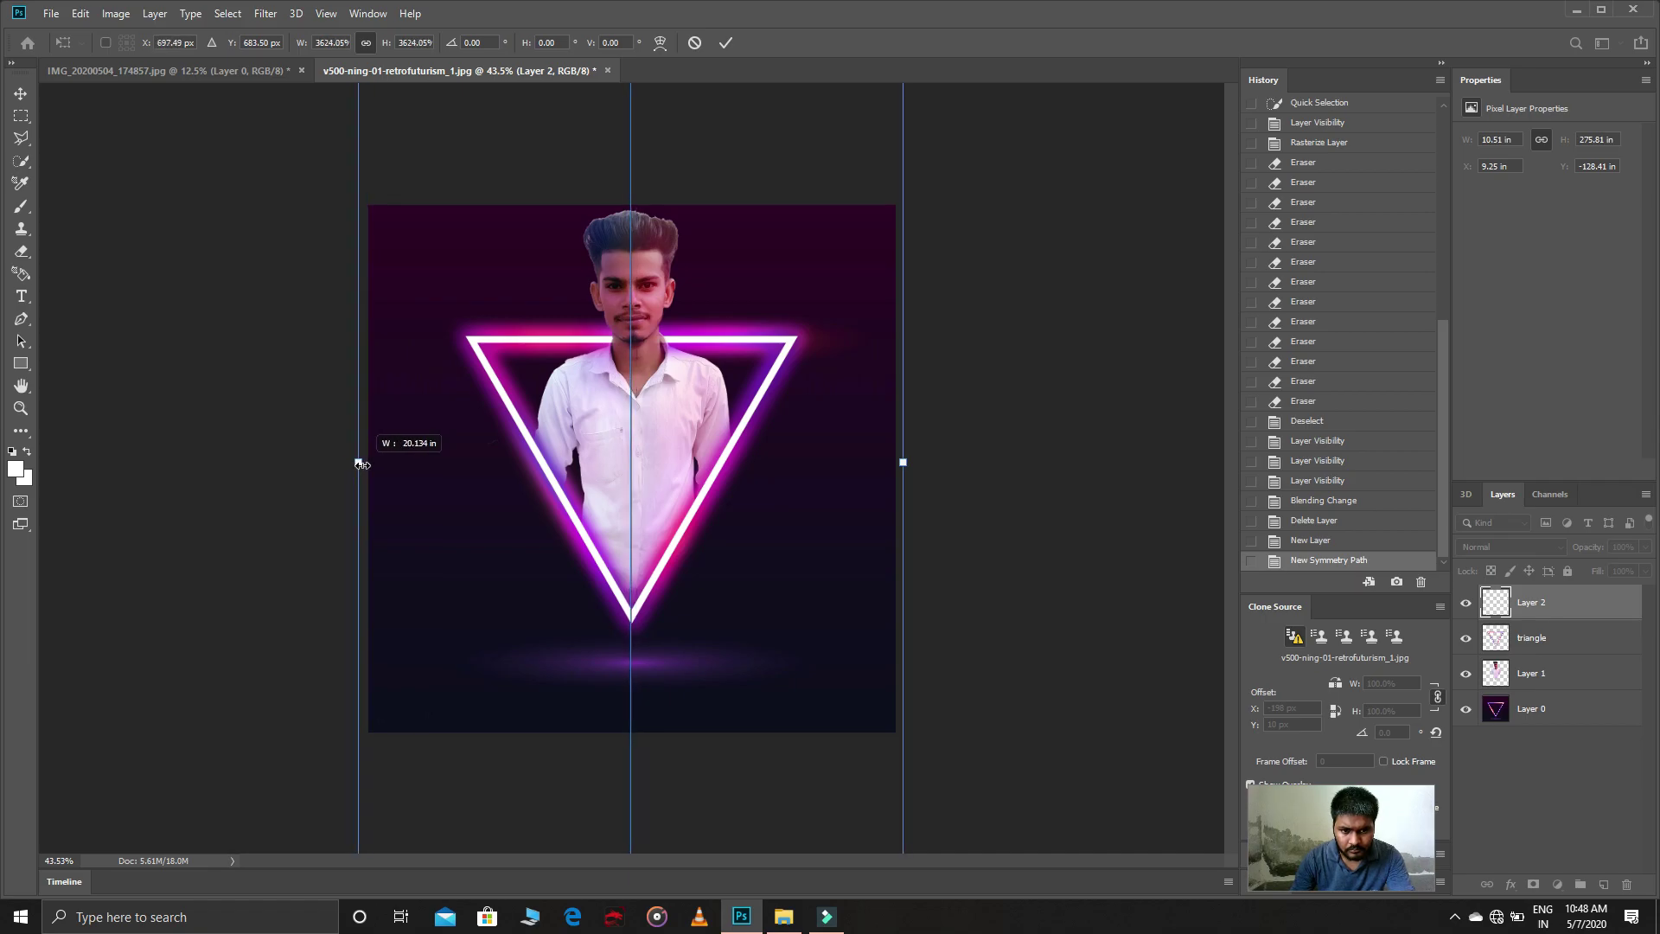
pyautogui.click(723, 43)
# Step: Zoom in on the triangle's right corner after undoing a mirrored test stroke
pyautogui.click(21, 409)
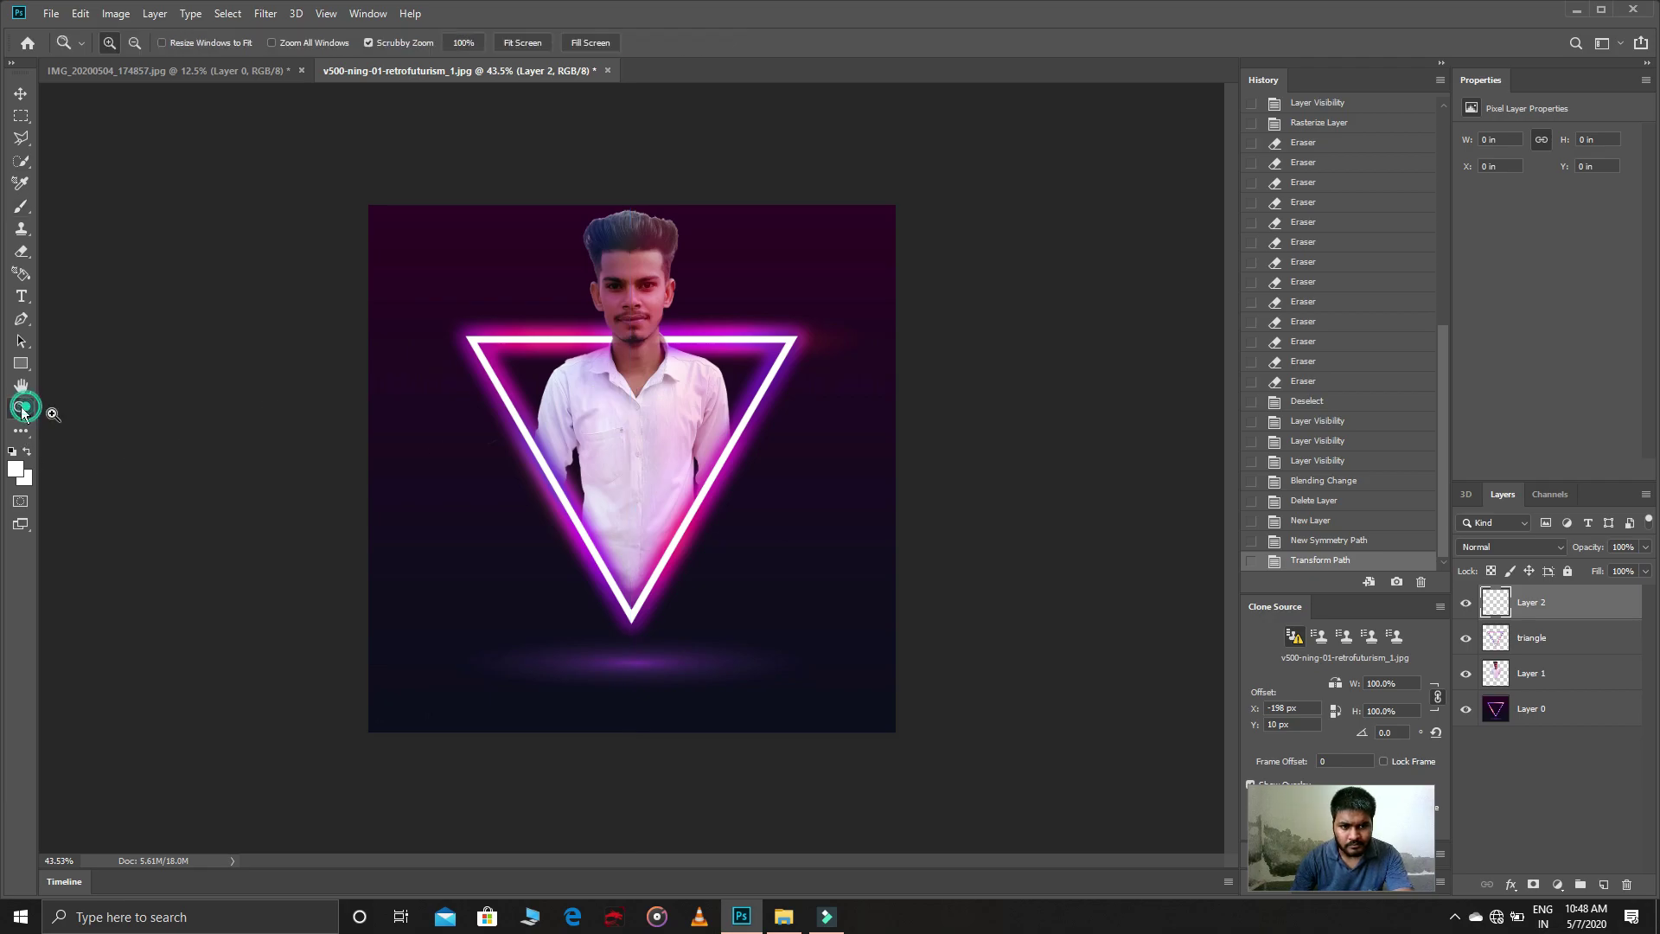
pyautogui.click(765, 390)
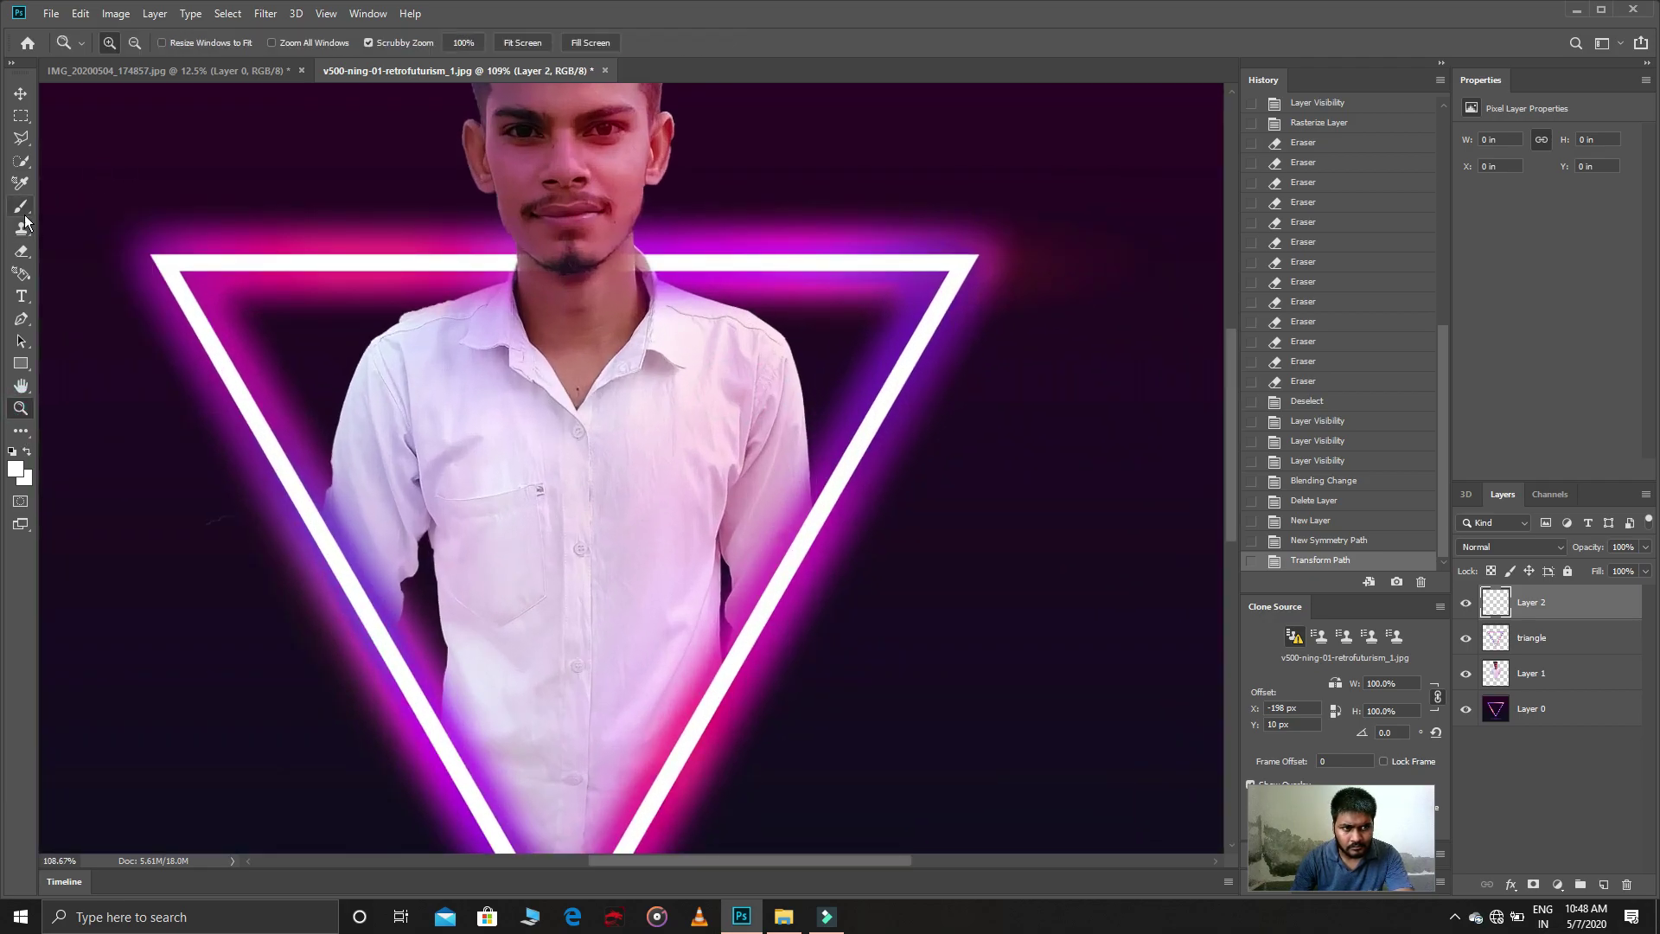
pyautogui.click(21, 208)
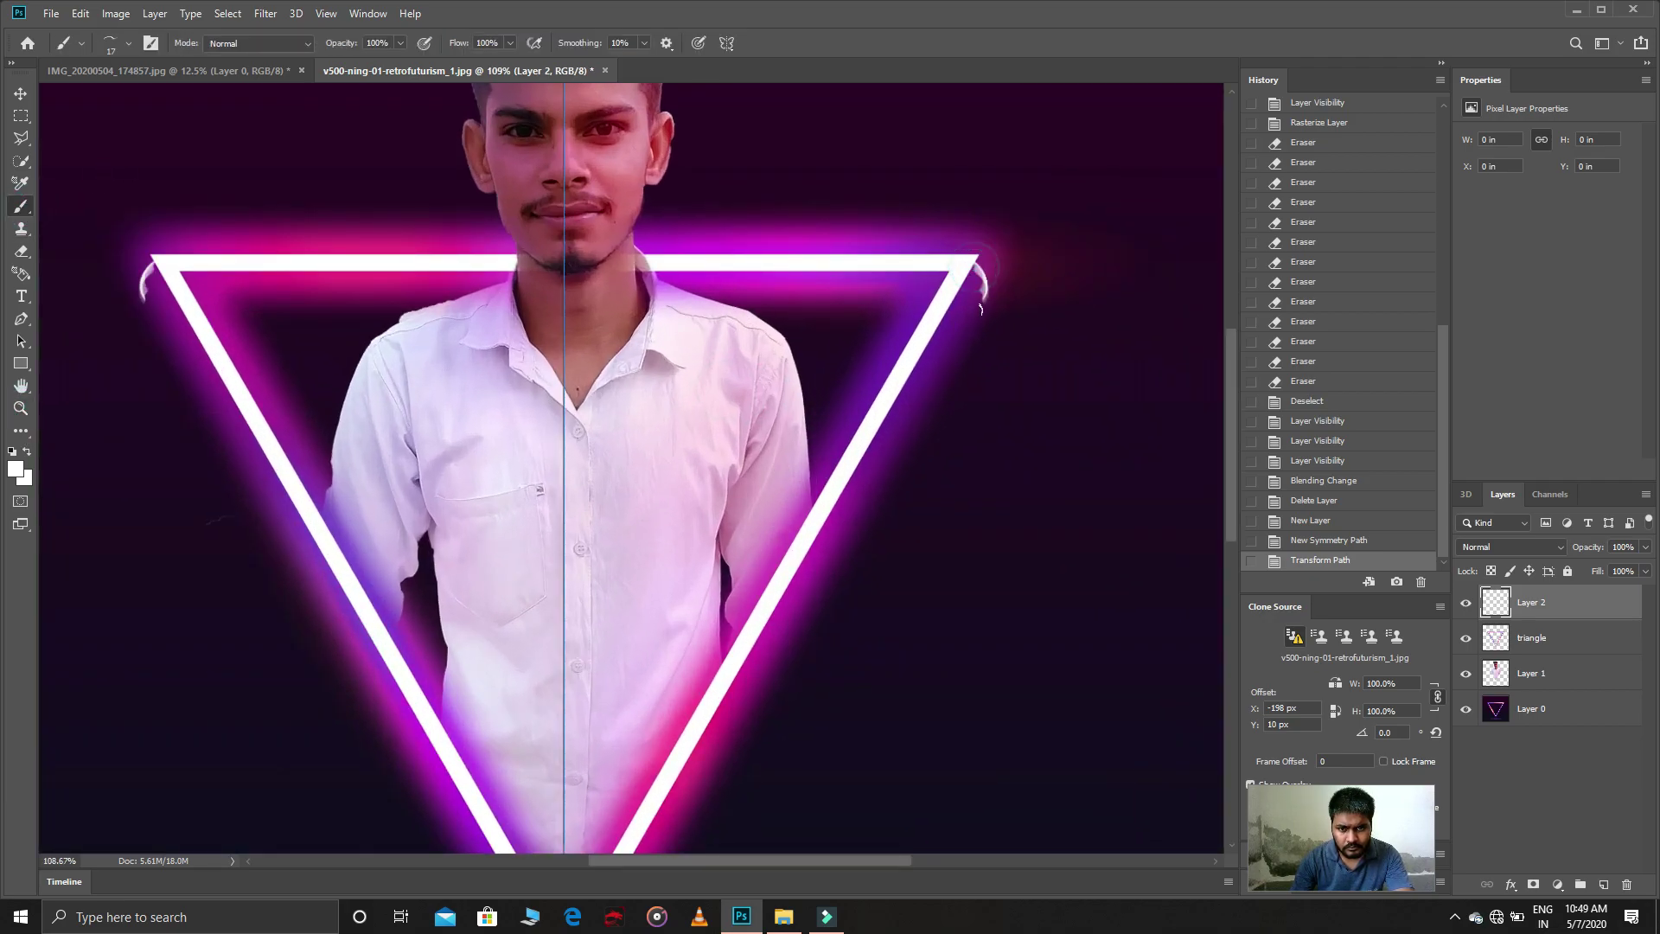
pyautogui.moveTo(980, 309); pyautogui.dragTo(982, 313)
pyautogui.hotkey('ctrl', 'z')
pyautogui.click(23, 407)
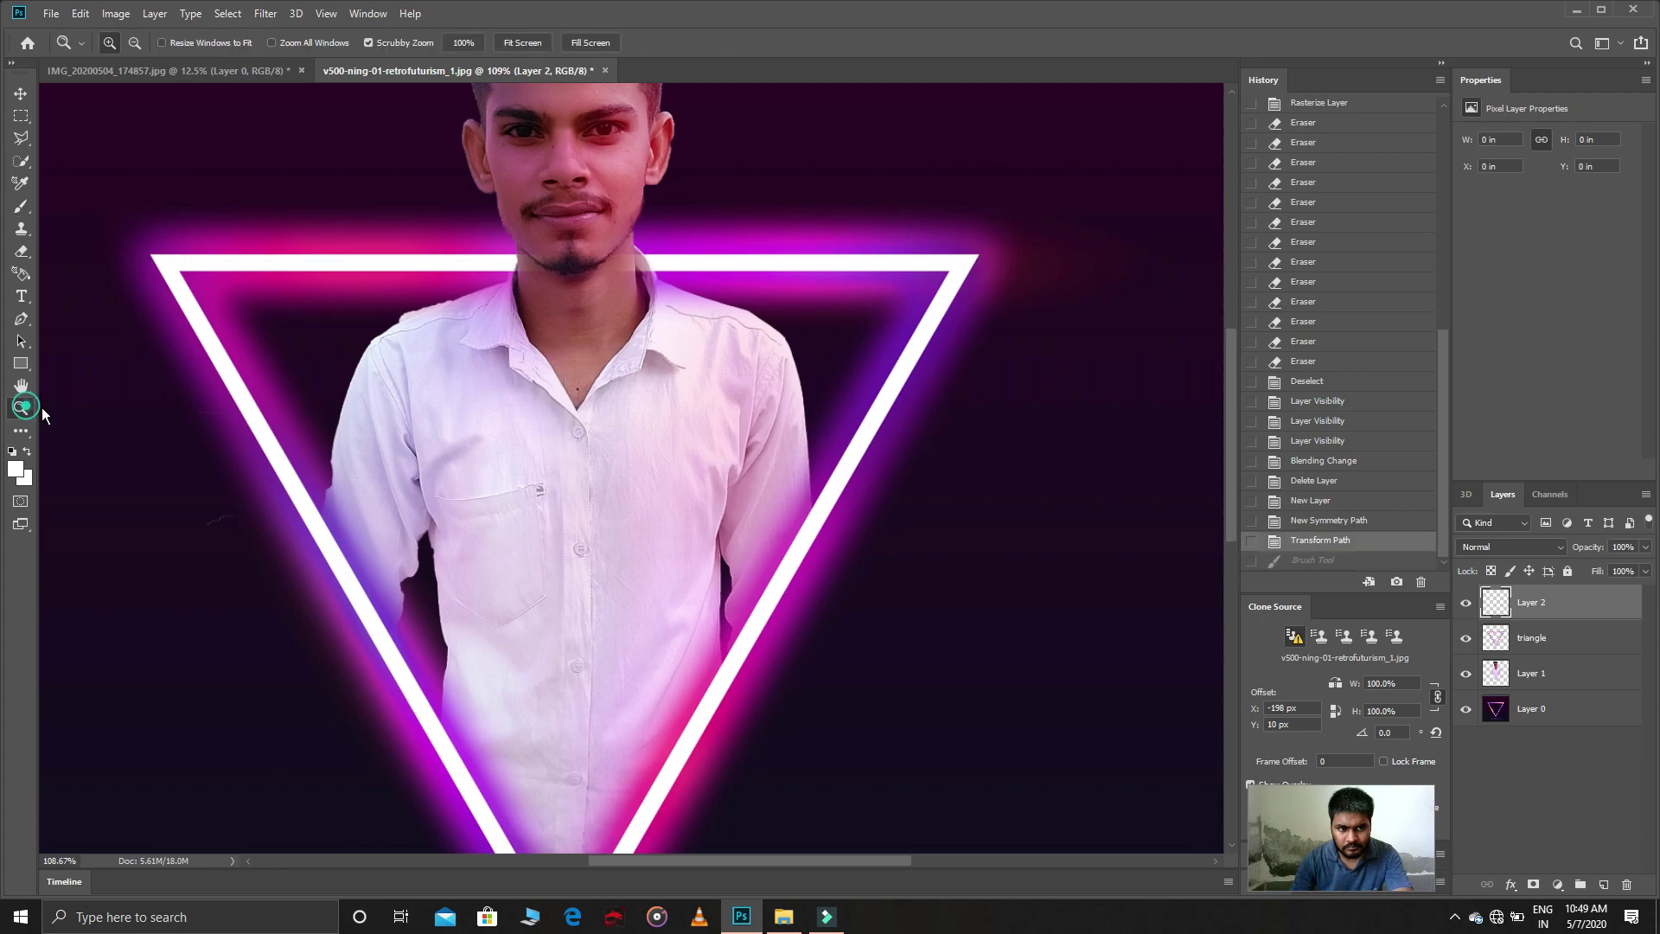
pyautogui.click(933, 384)
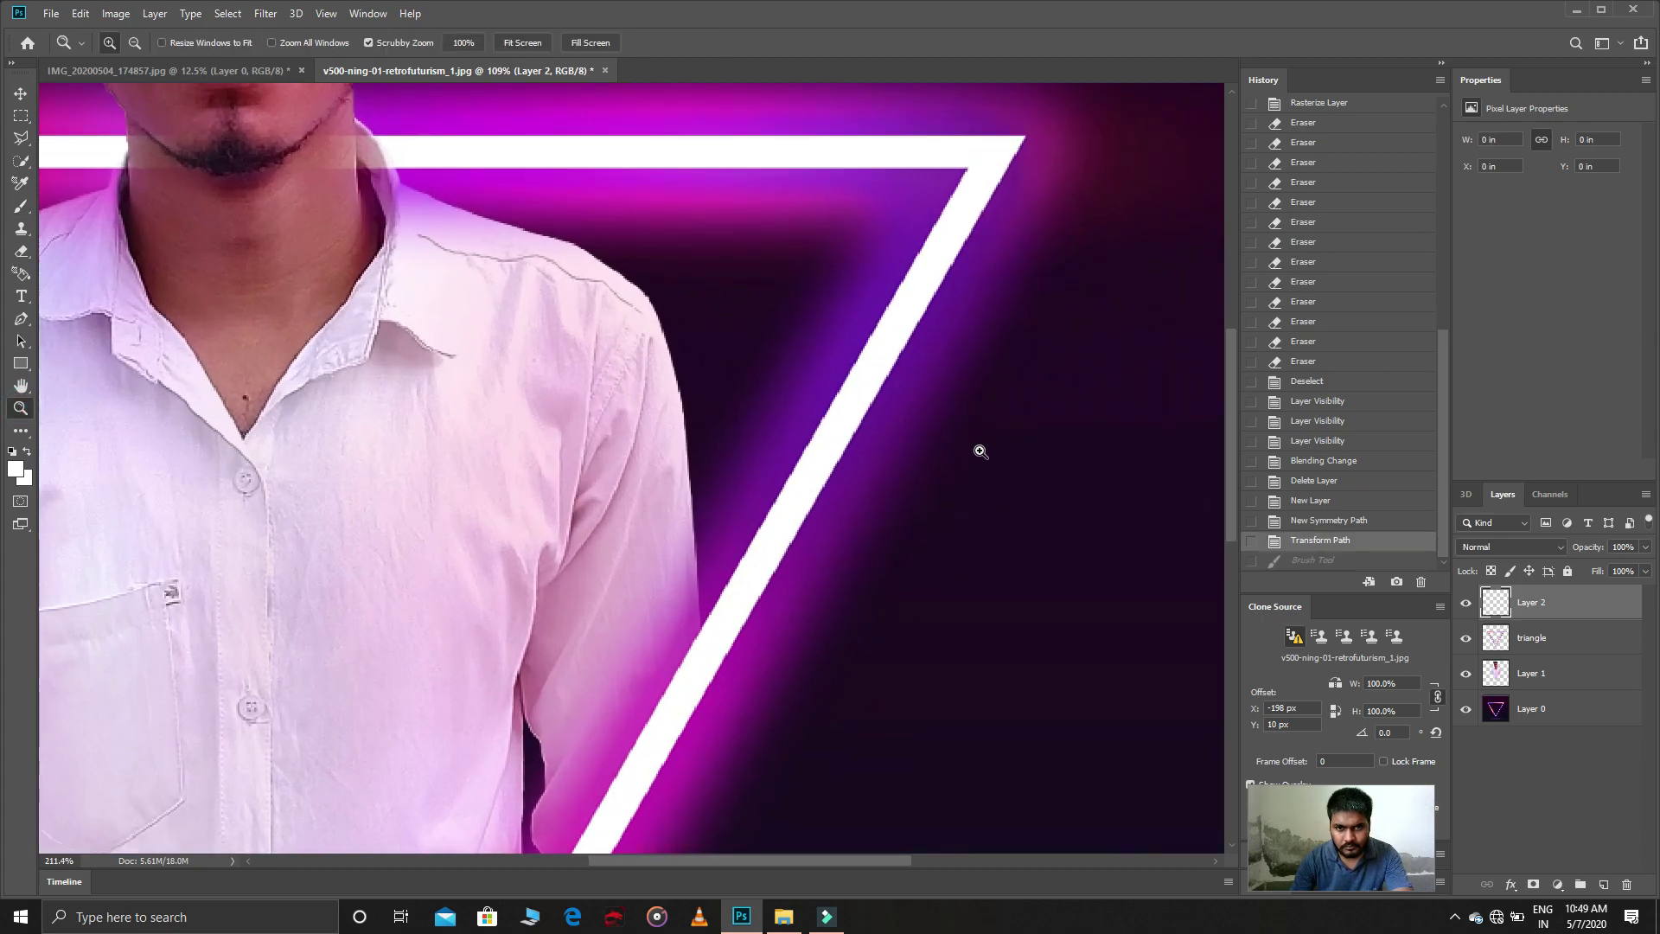
pyautogui.click(21, 207)
# Step: Paint mirrored wavy drips down from the triangle's top corner along its right edge
pyautogui.moveTo(1021, 144); pyautogui.dragTo(1029, 276)
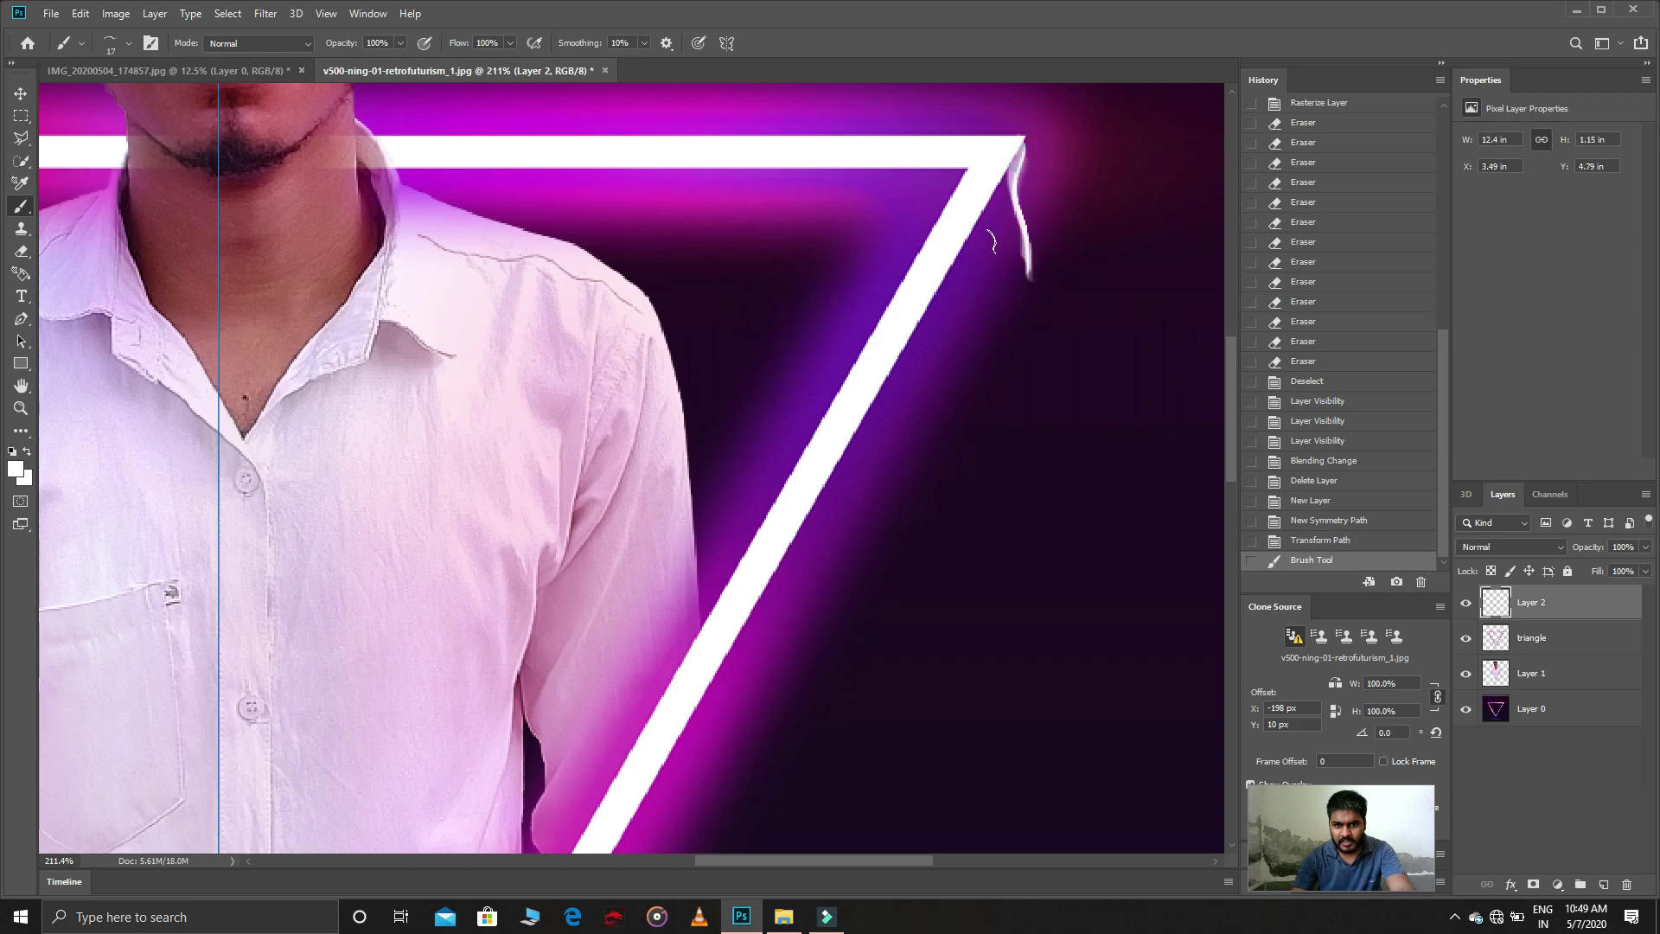
pyautogui.moveTo(999, 212); pyautogui.dragTo(1029, 517)
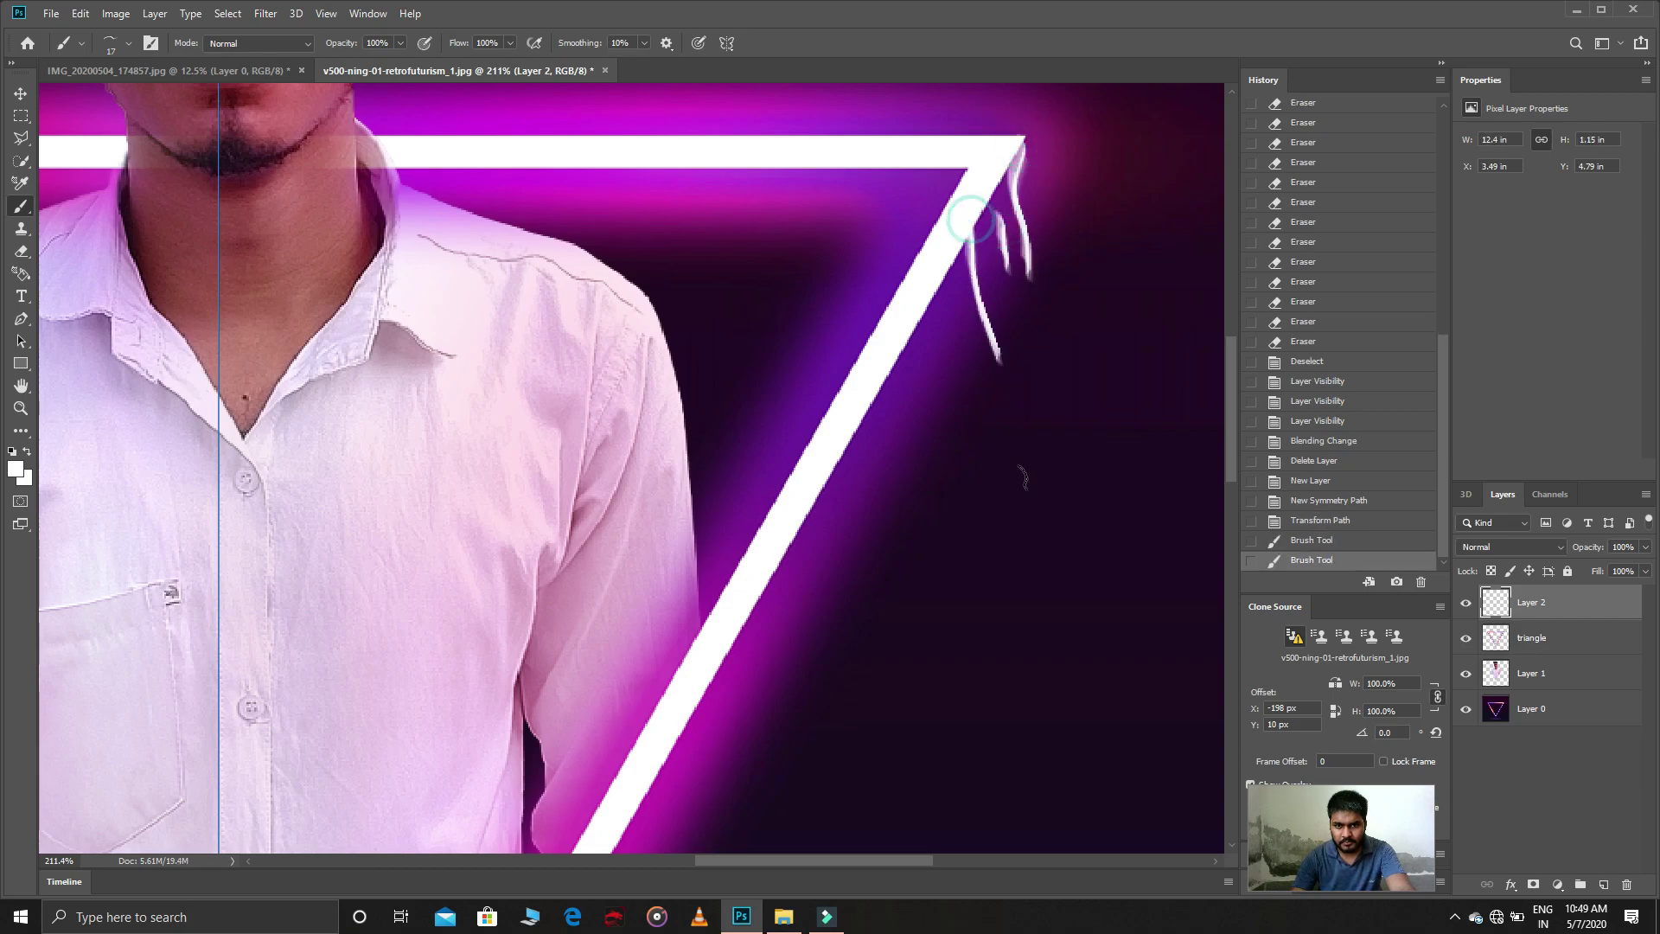
pyautogui.moveTo(961, 301); pyautogui.dragTo(942, 640)
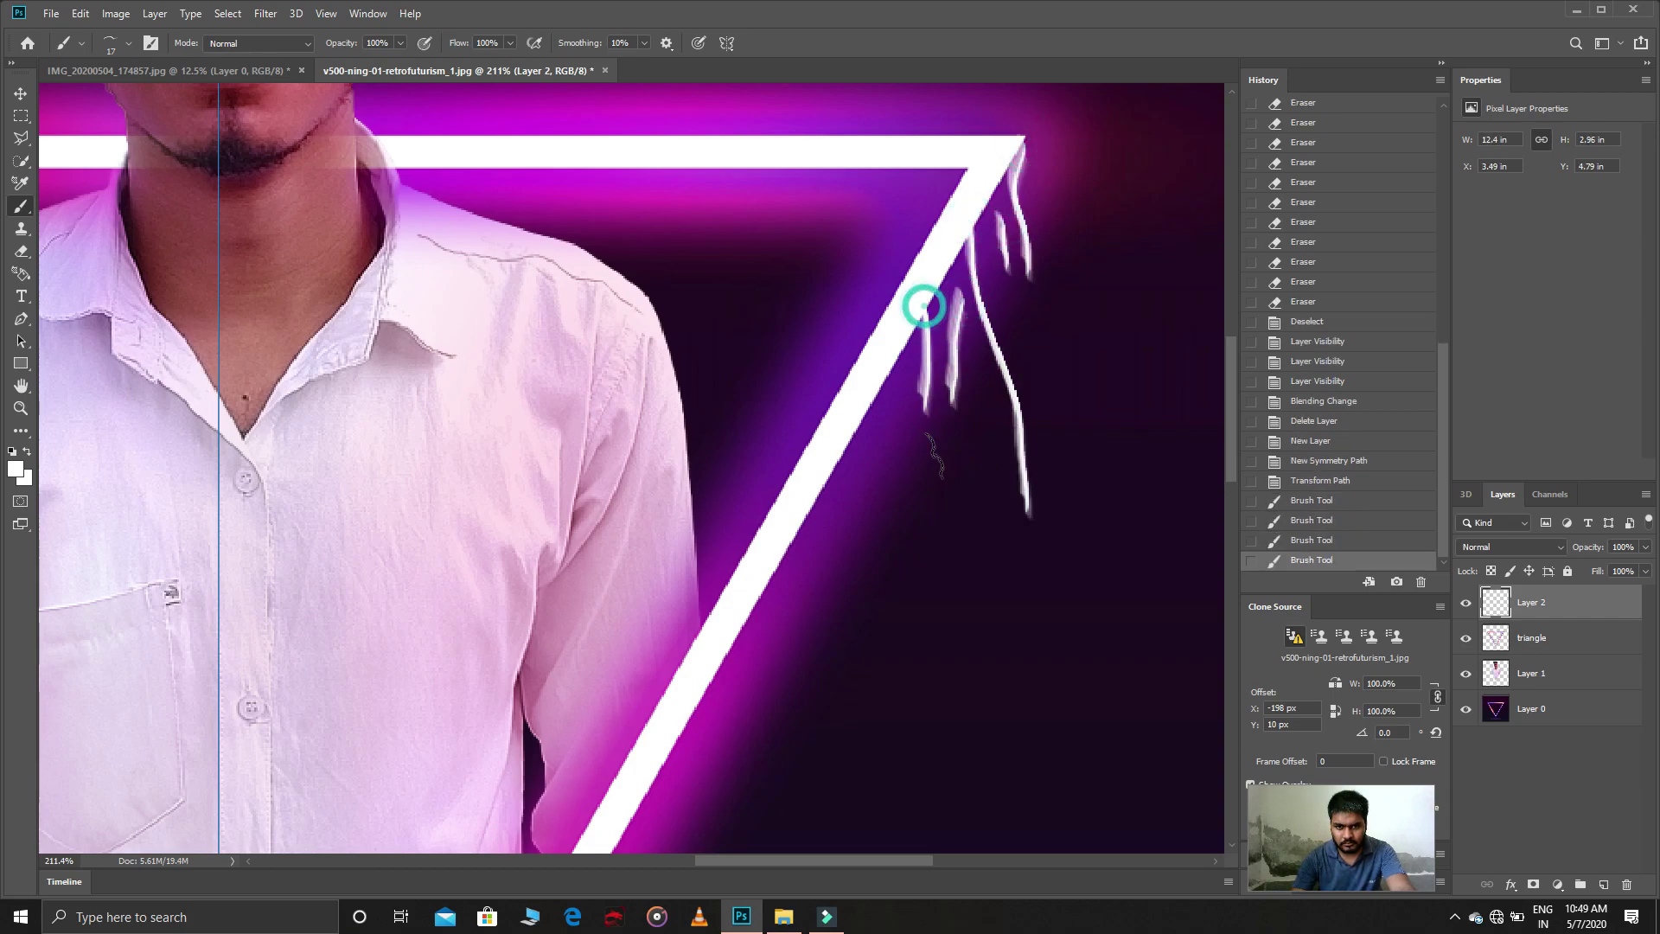
pyautogui.moveTo(895, 438); pyautogui.dragTo(886, 762)
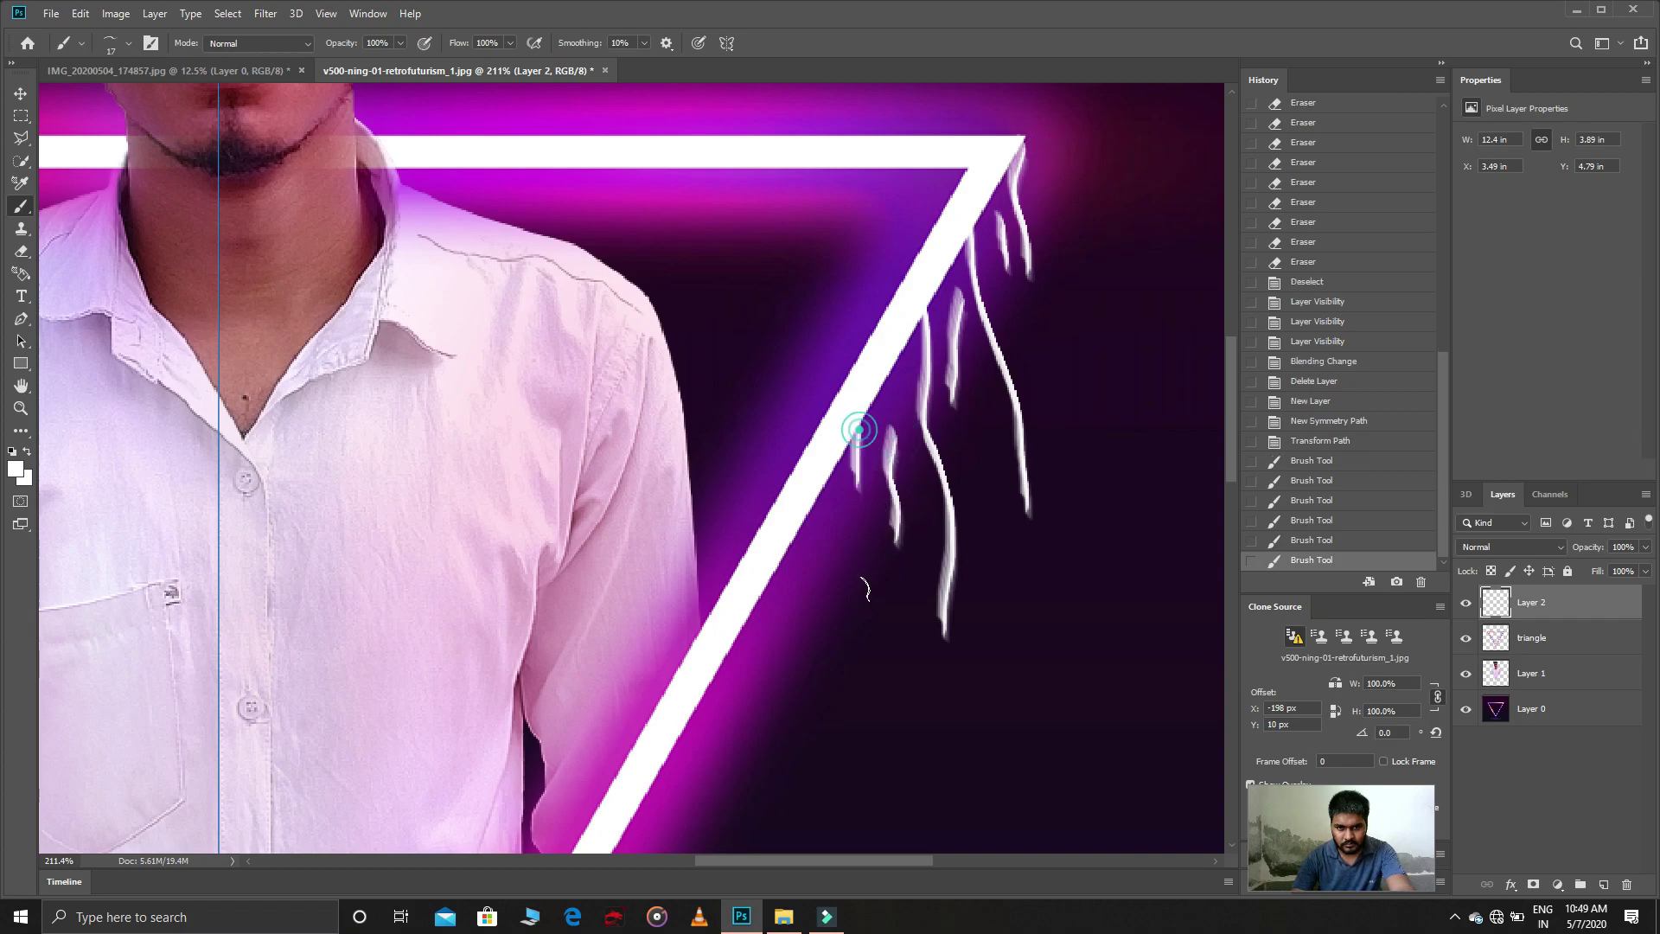
pyautogui.scroll(-2, 813, 564)
pyautogui.moveTo(800, 467); pyautogui.dragTo(811, 673)
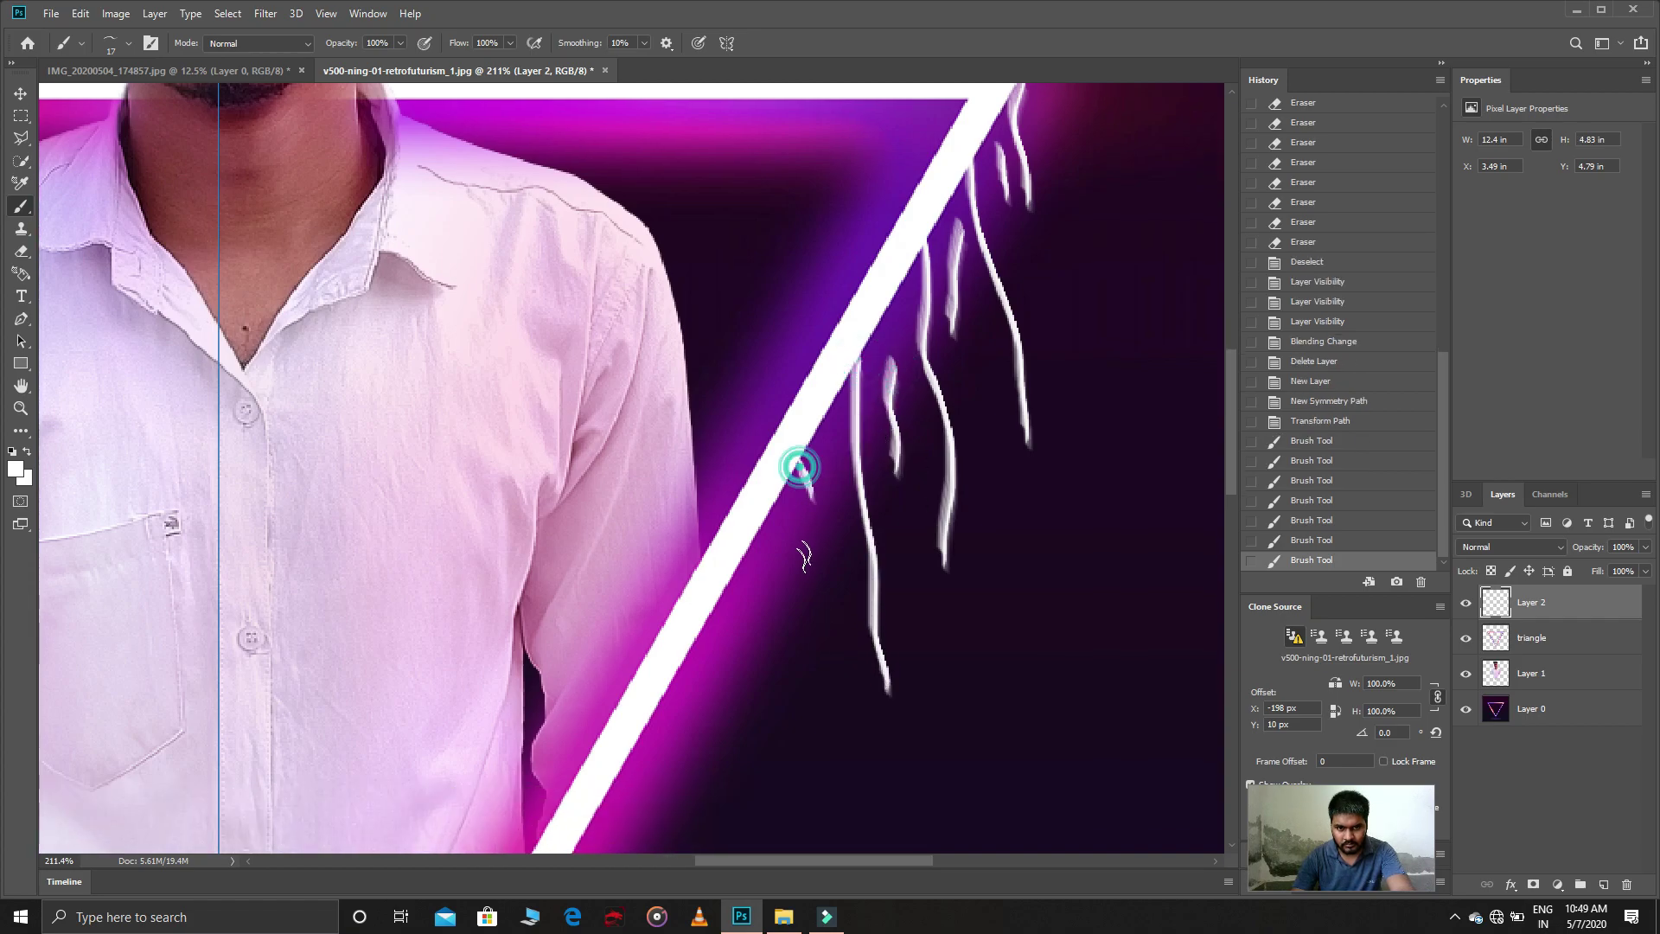
pyautogui.scroll(-1, 808, 605)
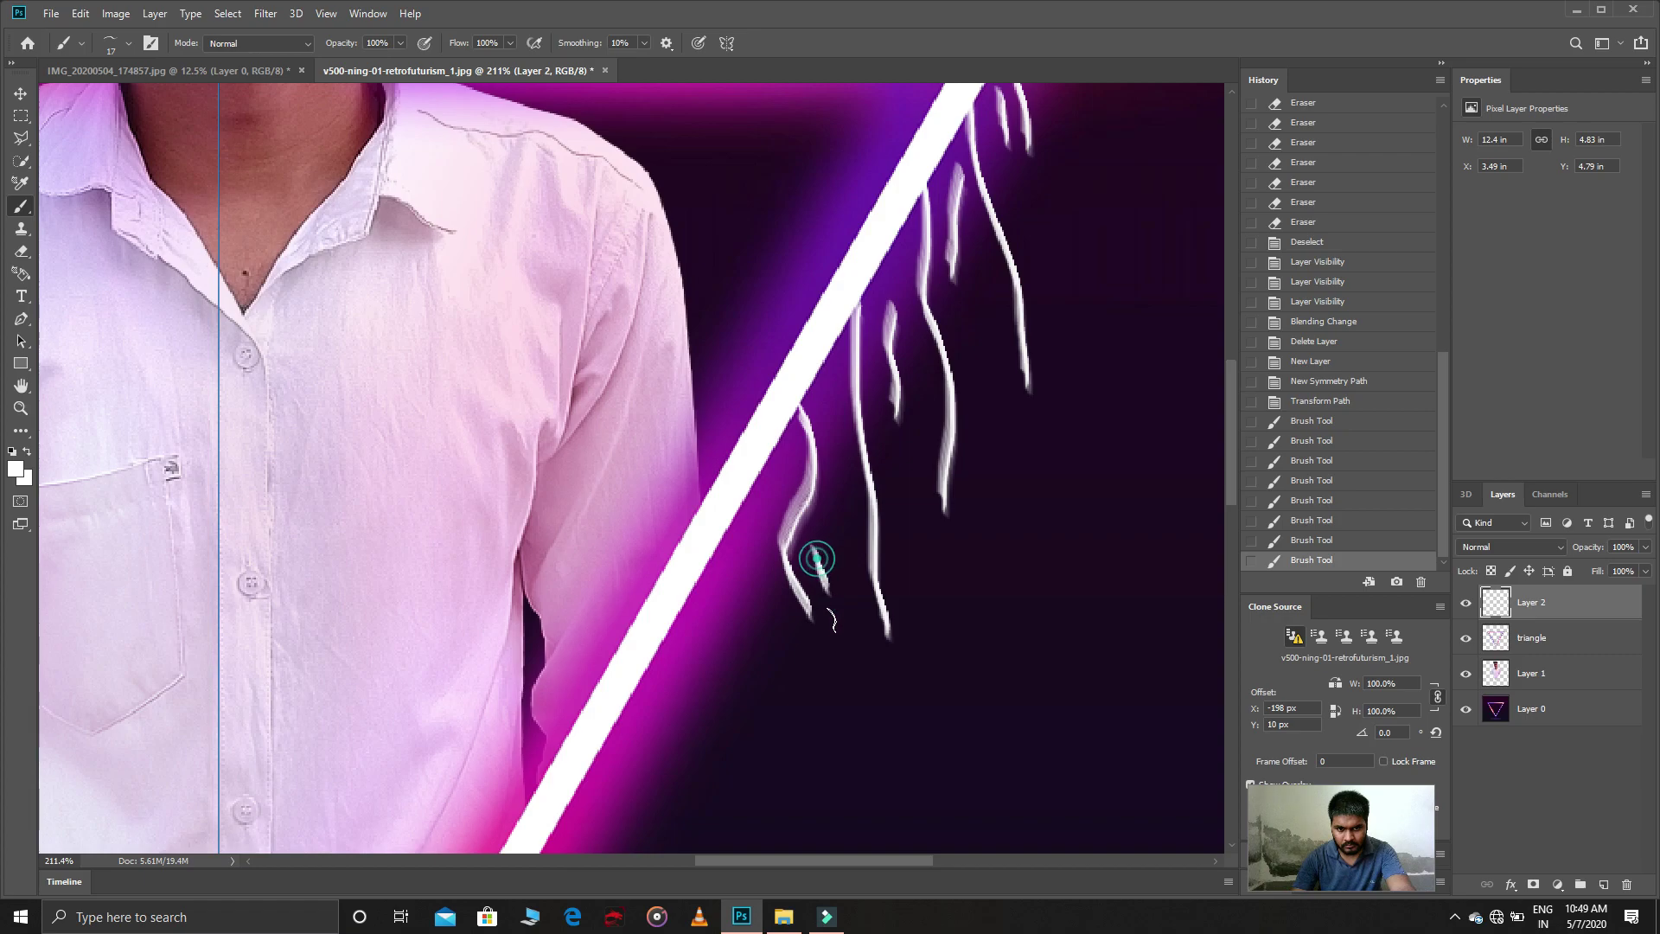
pyautogui.moveTo(814, 547); pyautogui.dragTo(850, 673)
pyautogui.moveTo(754, 529); pyautogui.dragTo(789, 700)
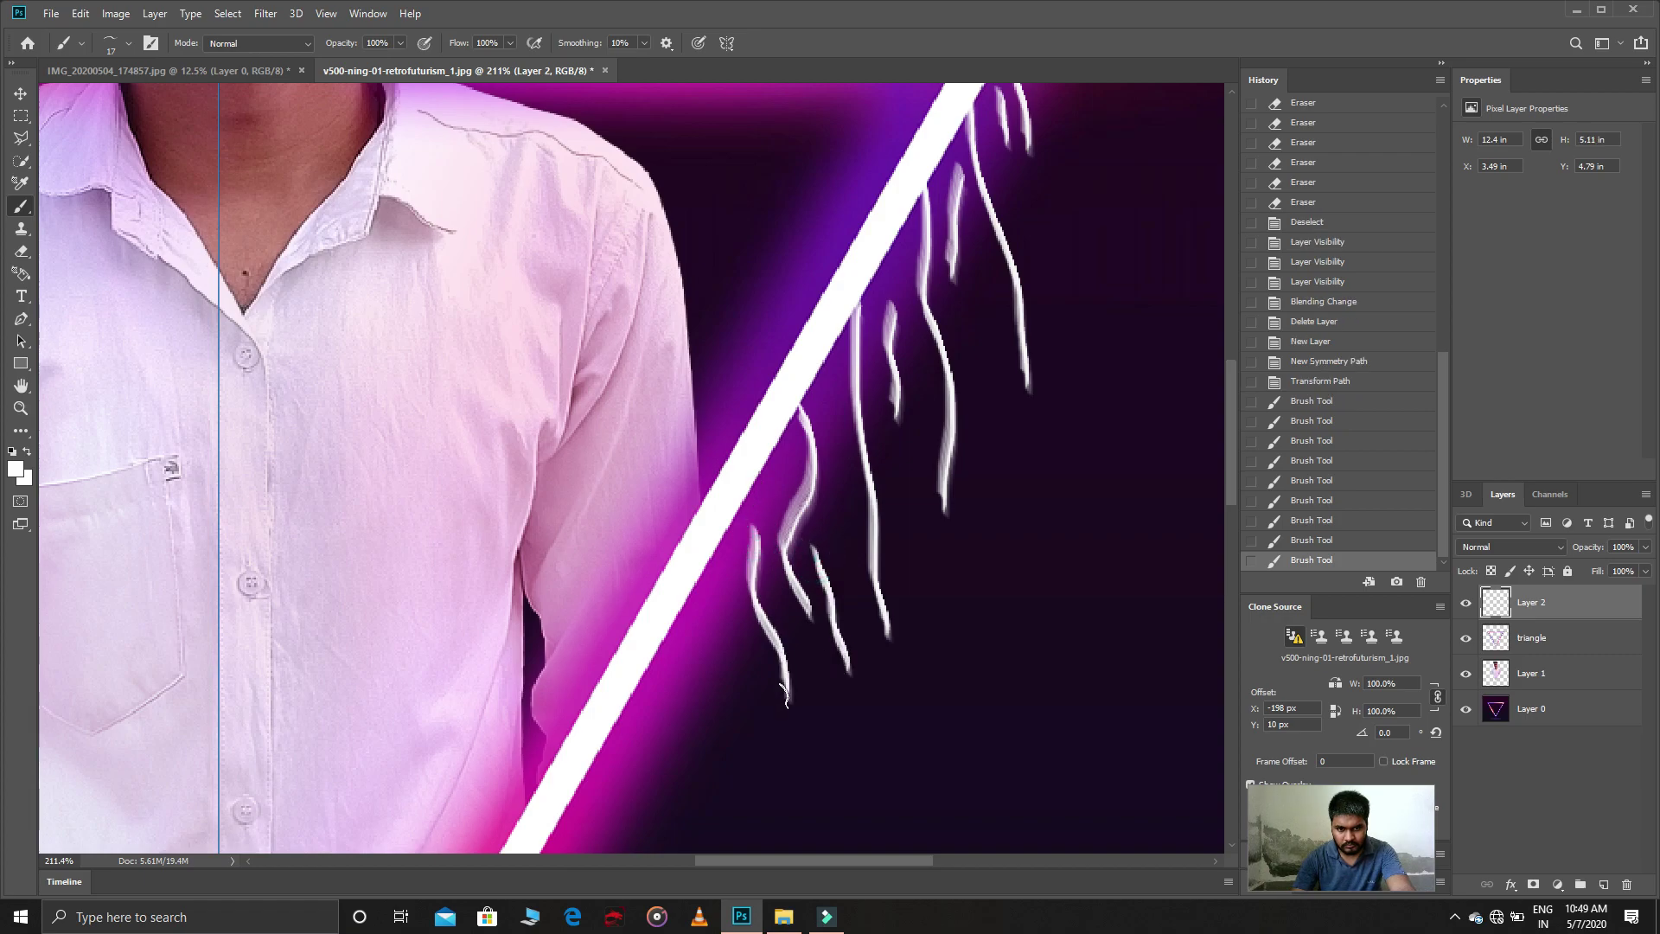
pyautogui.moveTo(731, 529); pyautogui.dragTo(733, 851)
# Step: Add more wavy drips lower along the edges toward the bottom point
pyautogui.scroll(-2, 734, 842)
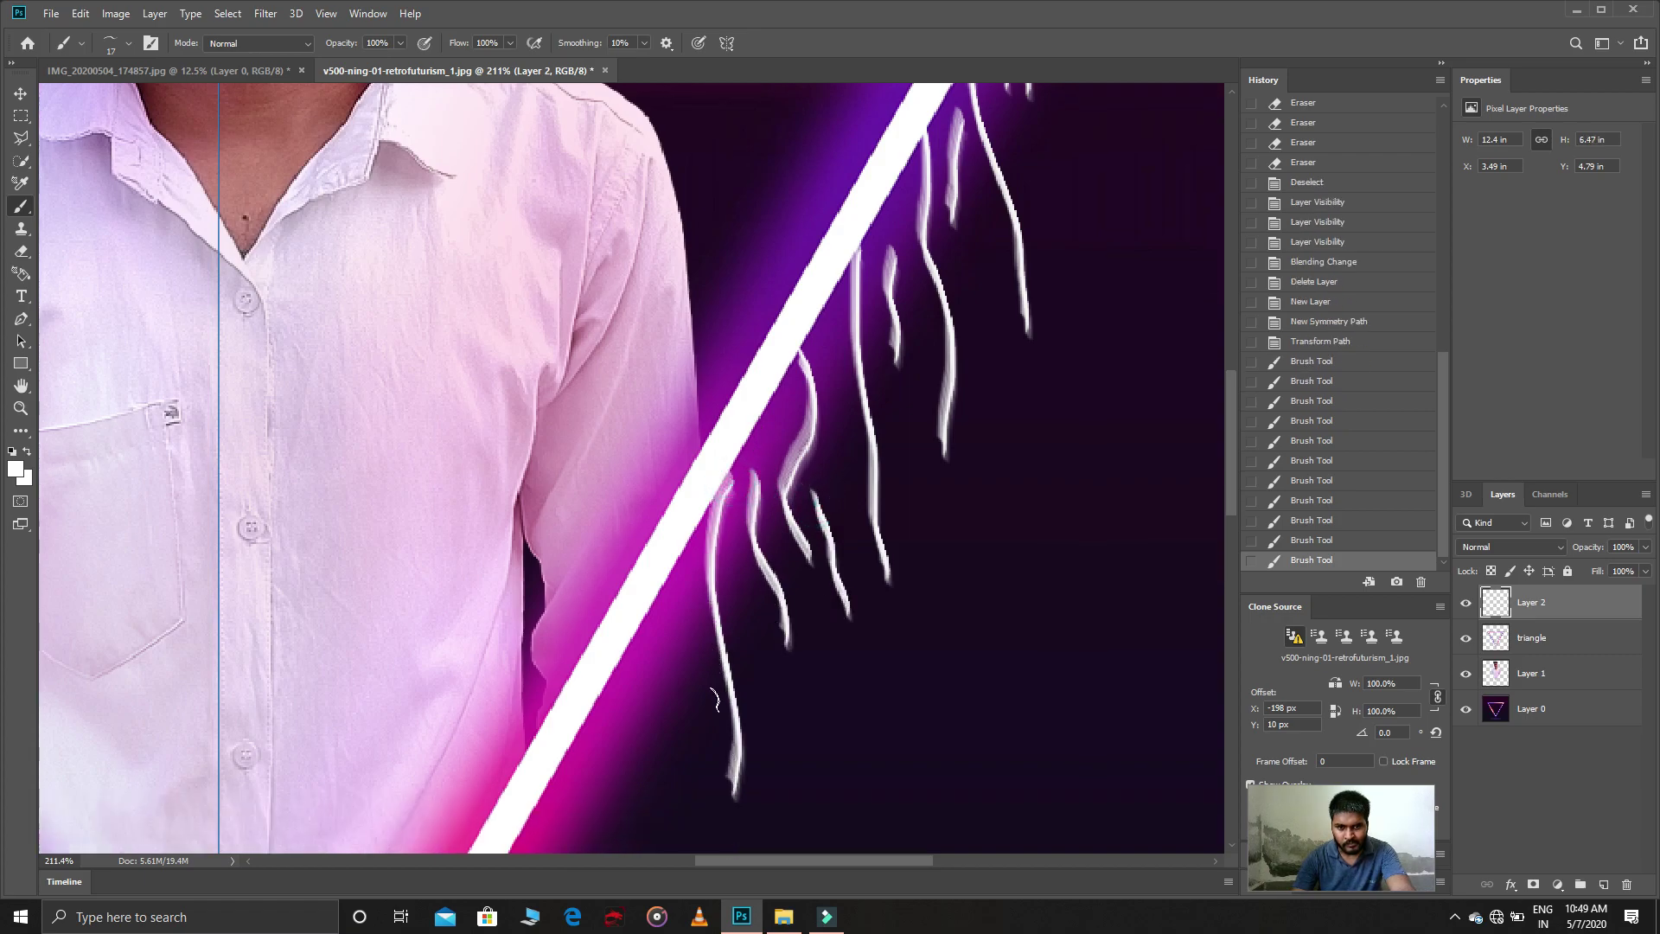
pyautogui.scroll(-3, 693, 638)
pyautogui.moveTo(677, 373)
pyautogui.mouseDown()
pyautogui.moveTo(698, 484)
pyautogui.moveTo(672, 720)
pyautogui.mouseUp()
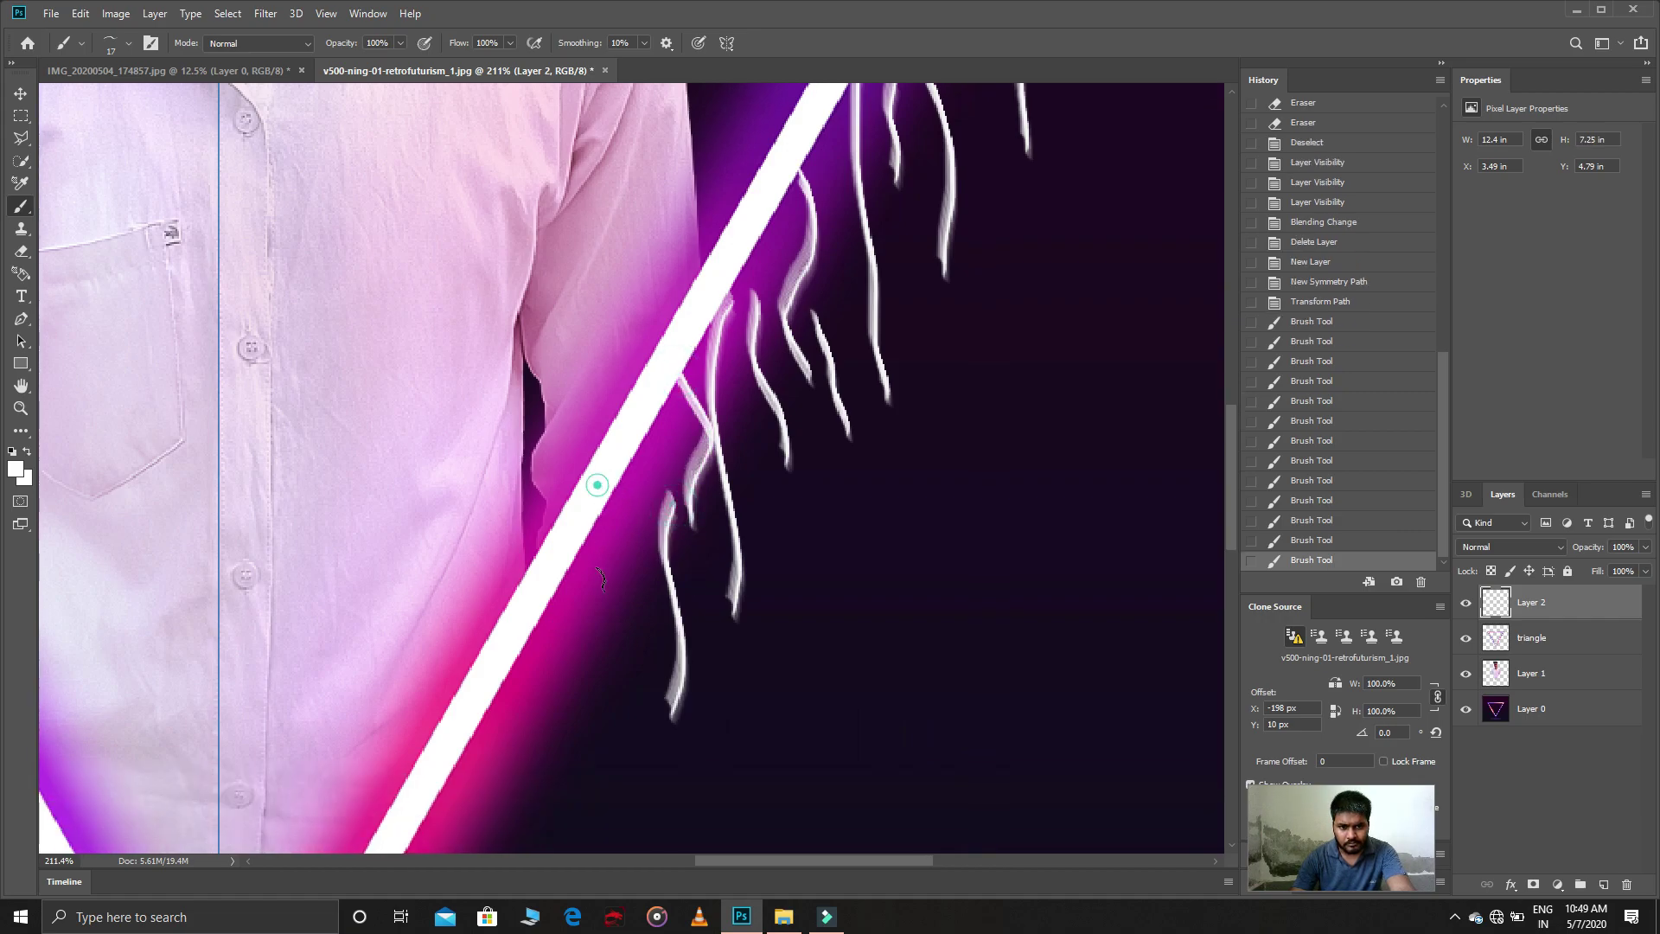
pyautogui.moveTo(597, 484); pyautogui.dragTo(579, 843)
pyautogui.moveTo(631, 642); pyautogui.dragTo(617, 796)
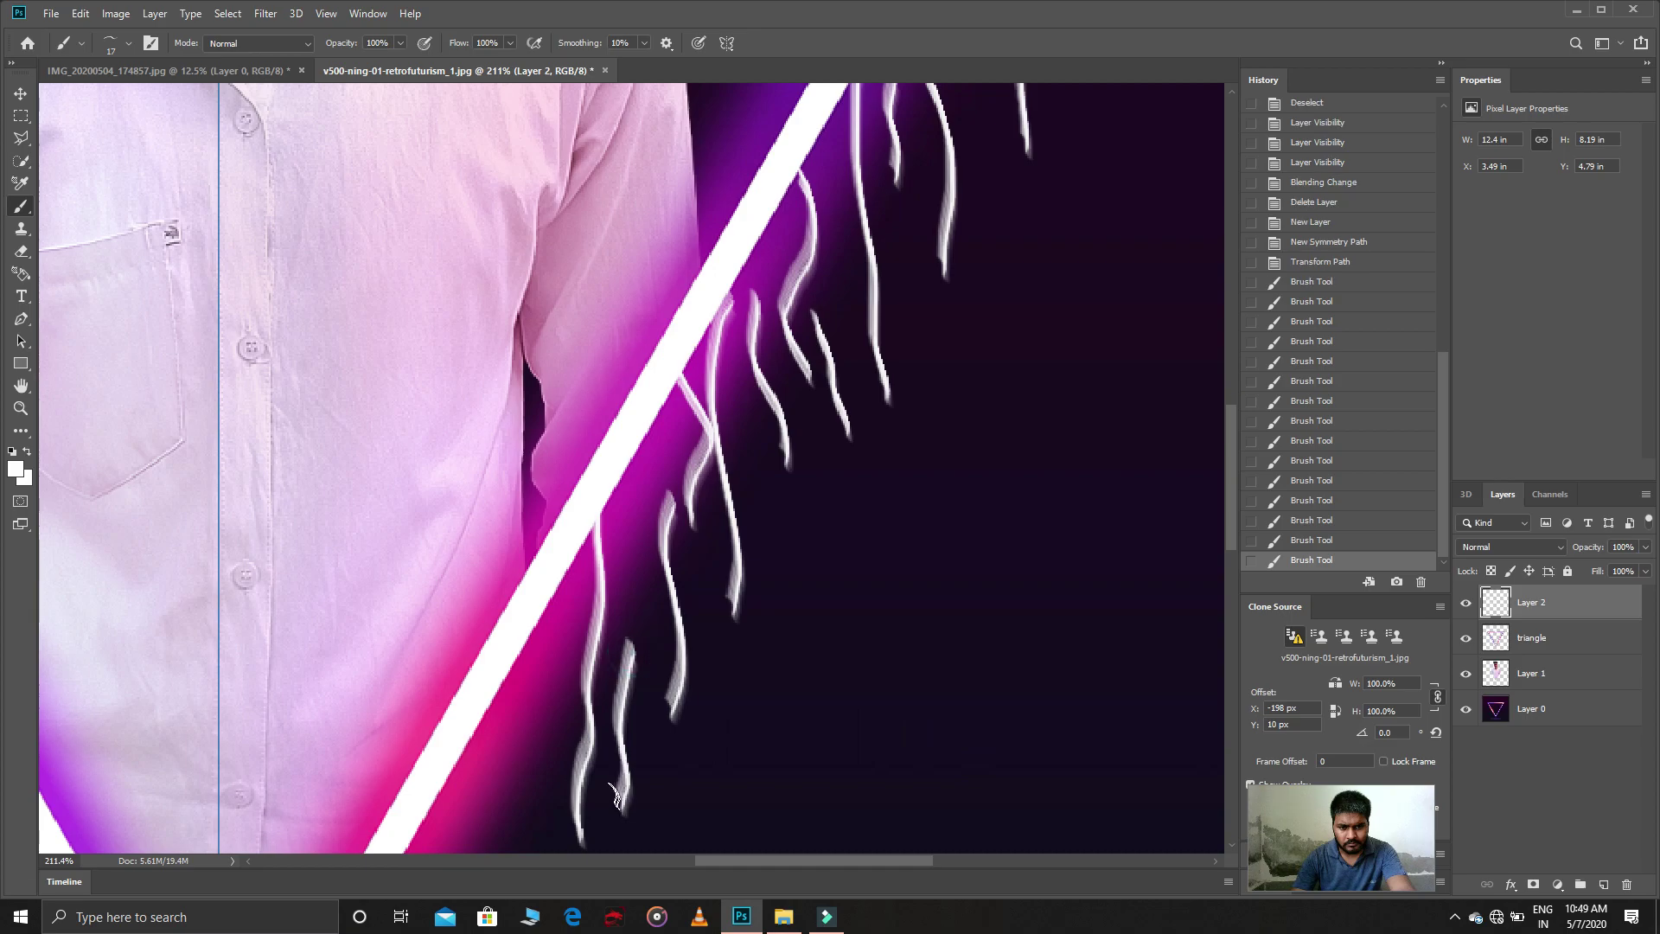
pyautogui.scroll(-5, 616, 795)
pyautogui.moveTo(511, 427)
pyautogui.mouseDown()
pyautogui.moveTo(518, 605)
pyautogui.moveTo(567, 770)
pyautogui.mouseUp()
pyautogui.moveTo(482, 500); pyautogui.dragTo(505, 728)
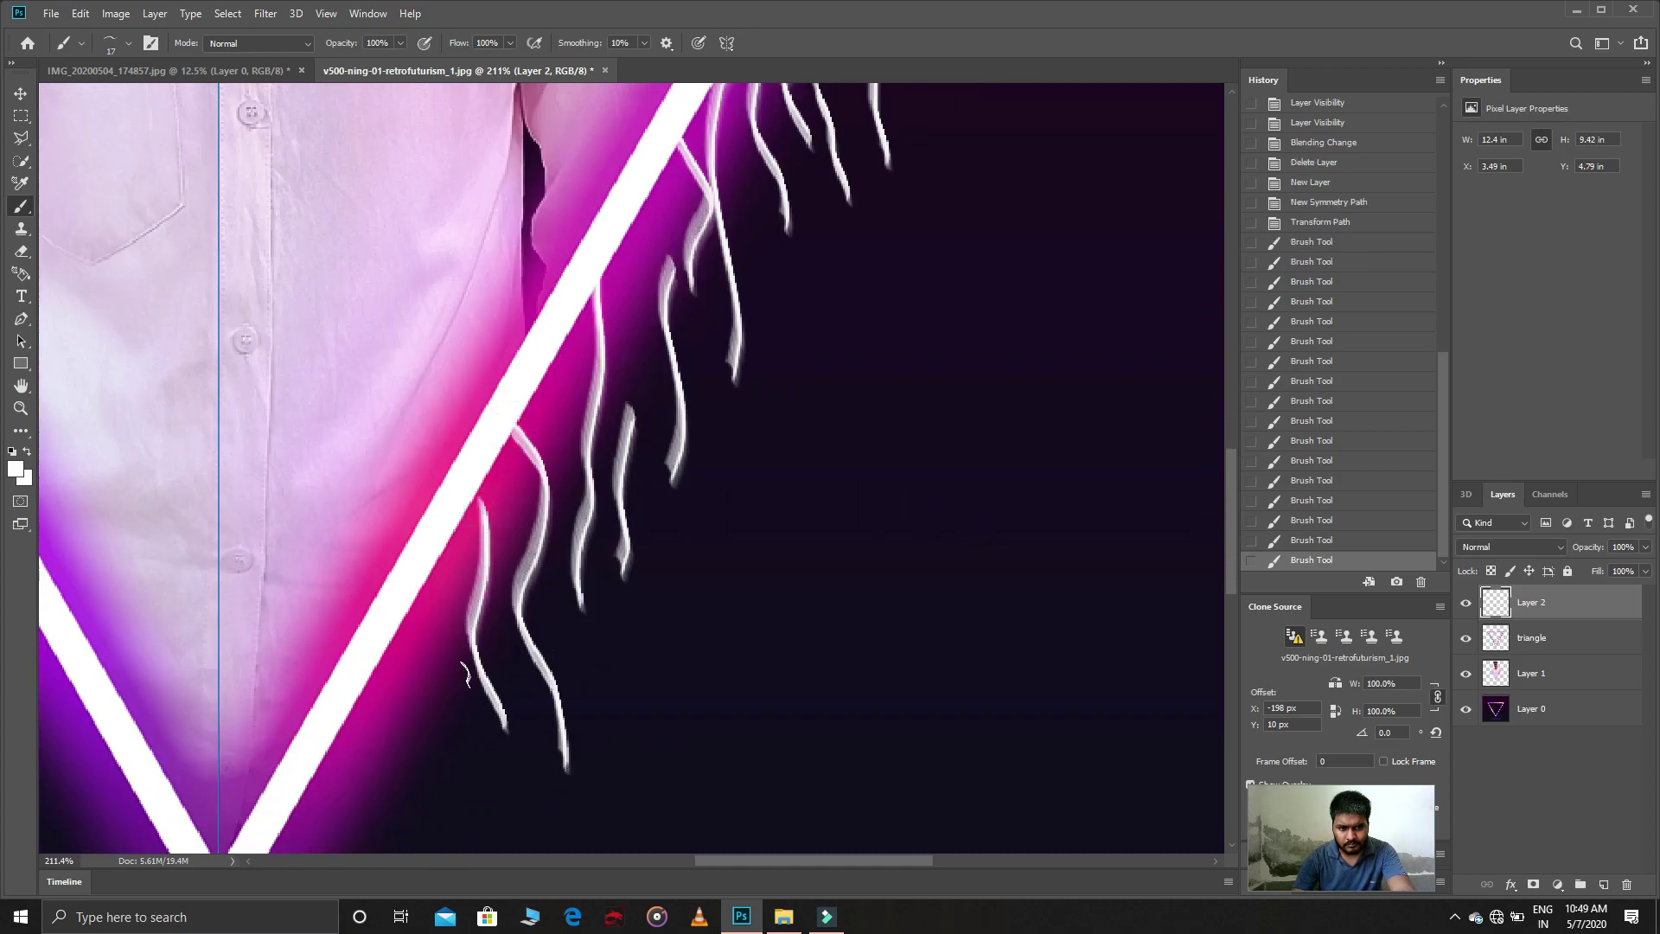
pyautogui.moveTo(458, 661); pyautogui.dragTo(482, 785)
pyautogui.moveTo(526, 692); pyautogui.dragTo(535, 754)
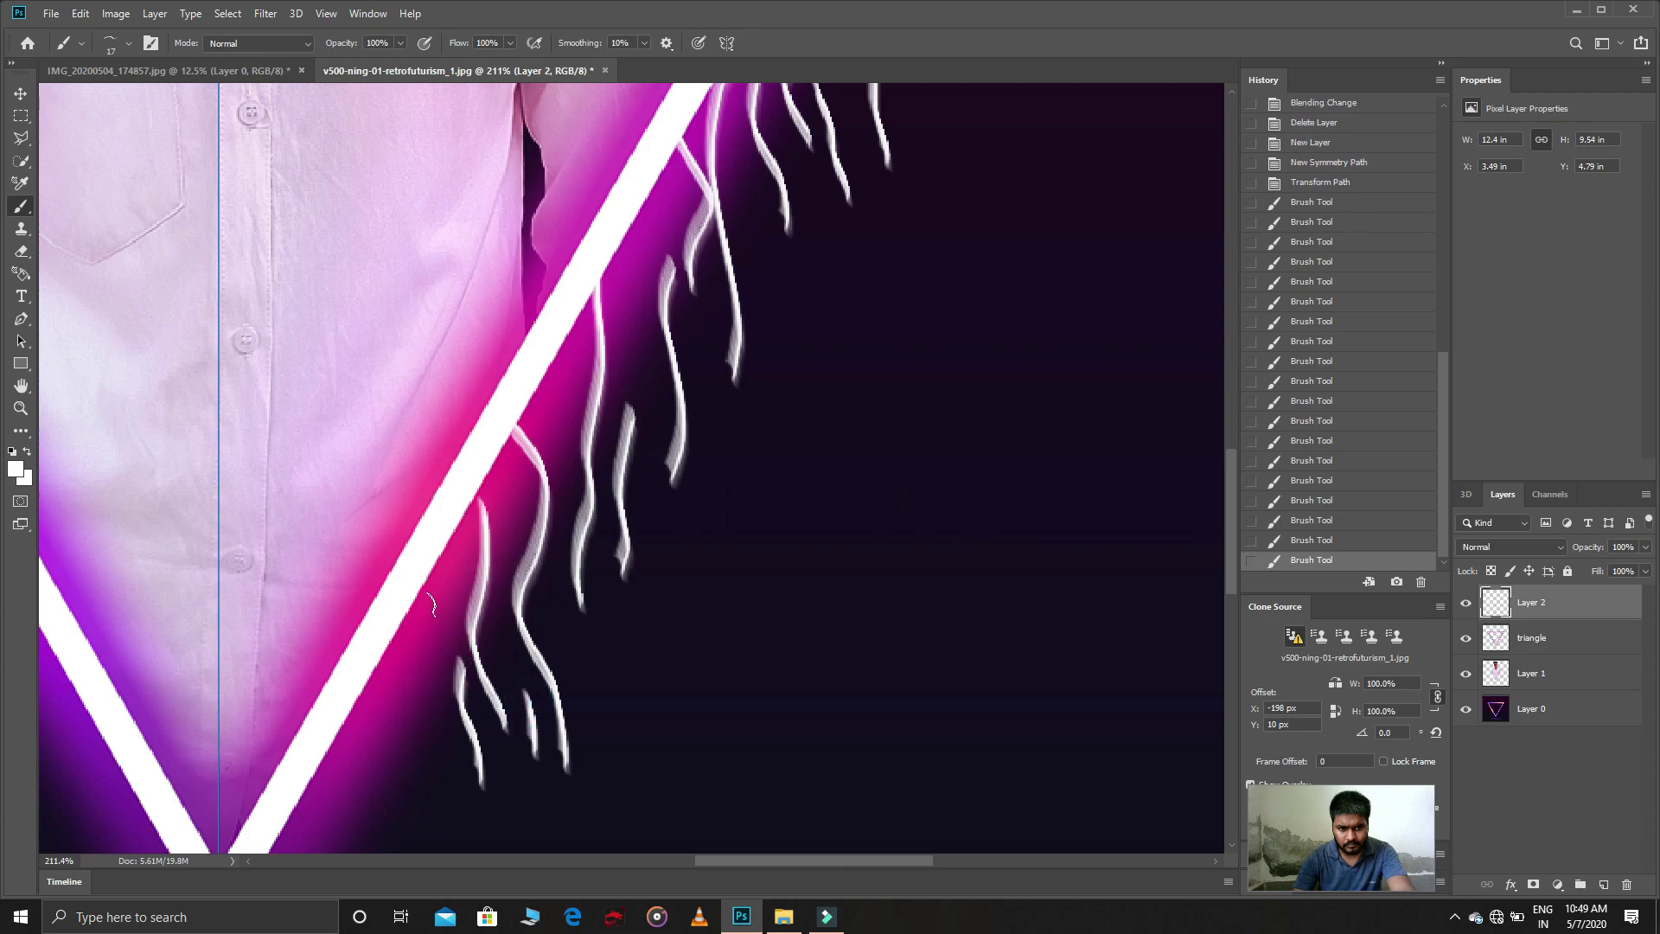
pyautogui.moveTo(420, 589); pyautogui.dragTo(451, 843)
# Step: Add mirrored drips near the triangle's bottom point, then zoom so the figure fills the view
pyautogui.scroll(-3, 389, 596)
pyautogui.scroll(-2, 363, 605)
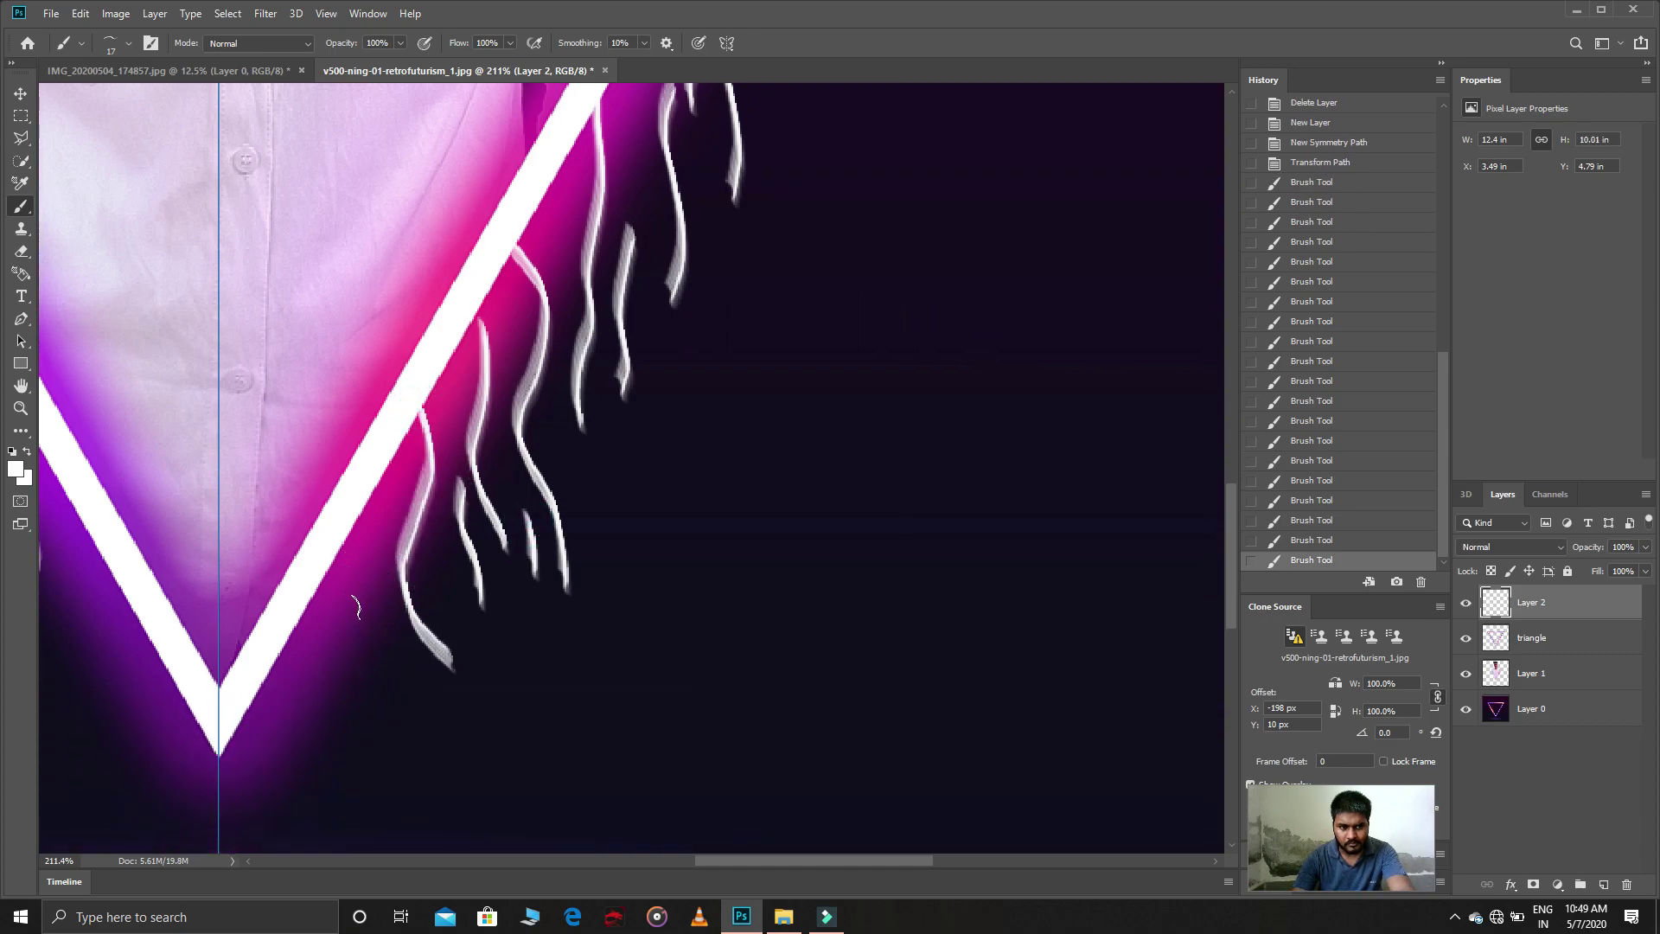
pyautogui.moveTo(363, 509); pyautogui.dragTo(389, 678)
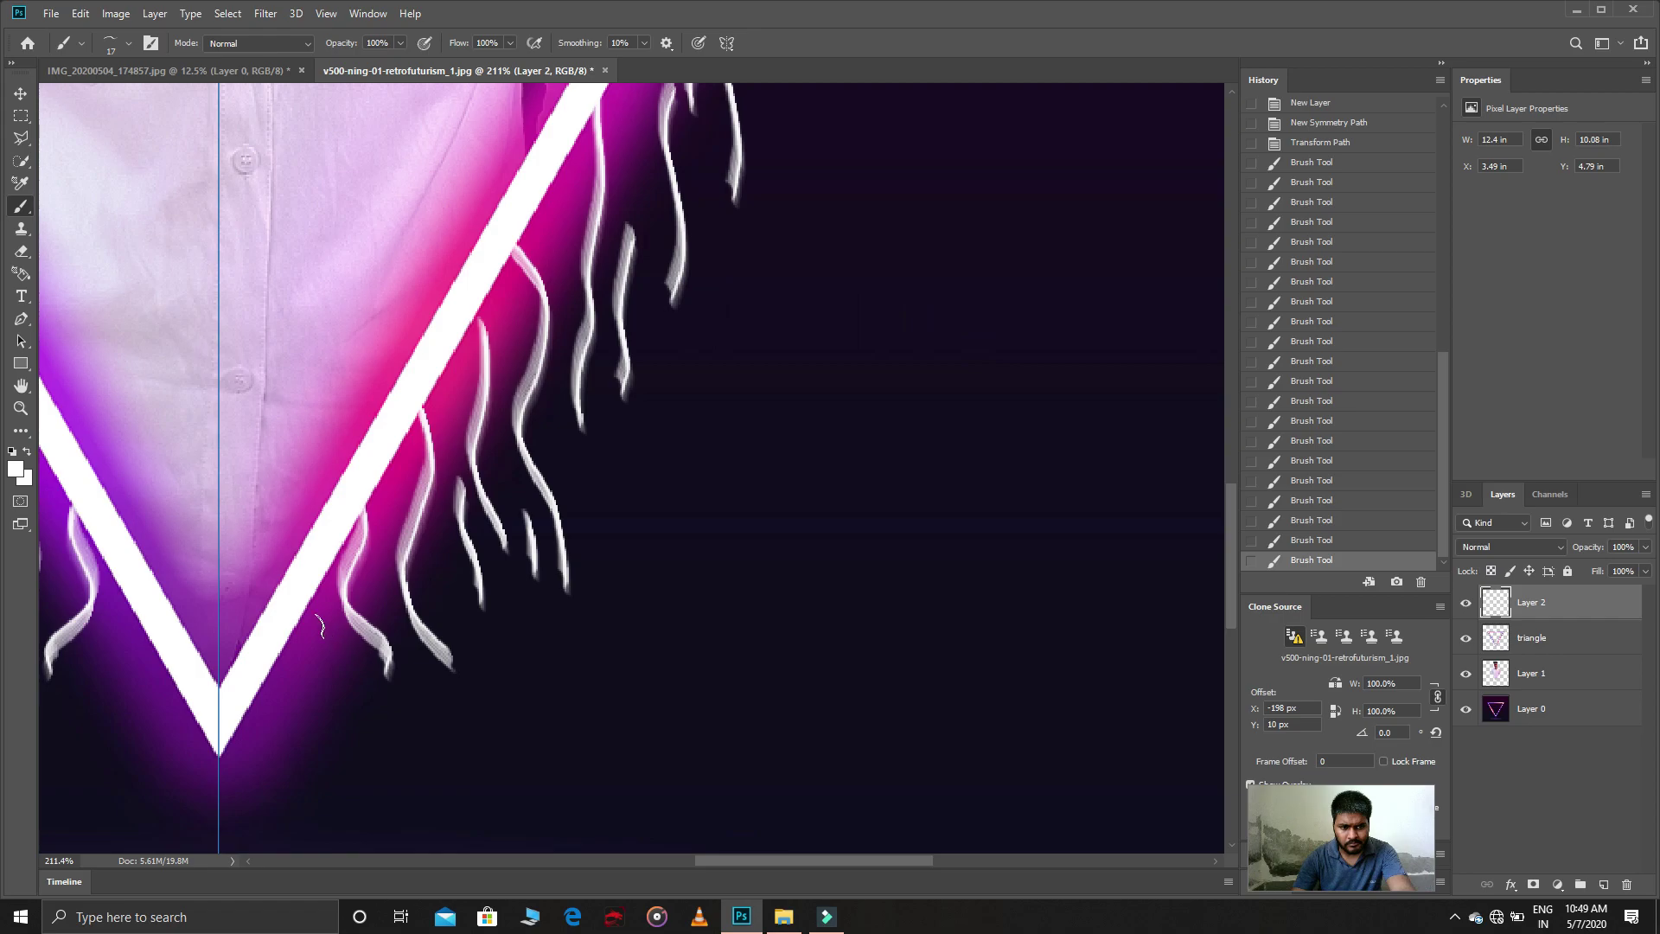
pyautogui.moveTo(309, 612)
pyautogui.mouseDown()
pyautogui.moveTo(320, 685)
pyautogui.moveTo(348, 724)
pyautogui.moveTo(275, 769)
pyautogui.moveTo(249, 845)
pyautogui.mouseUp()
pyautogui.click(21, 408)
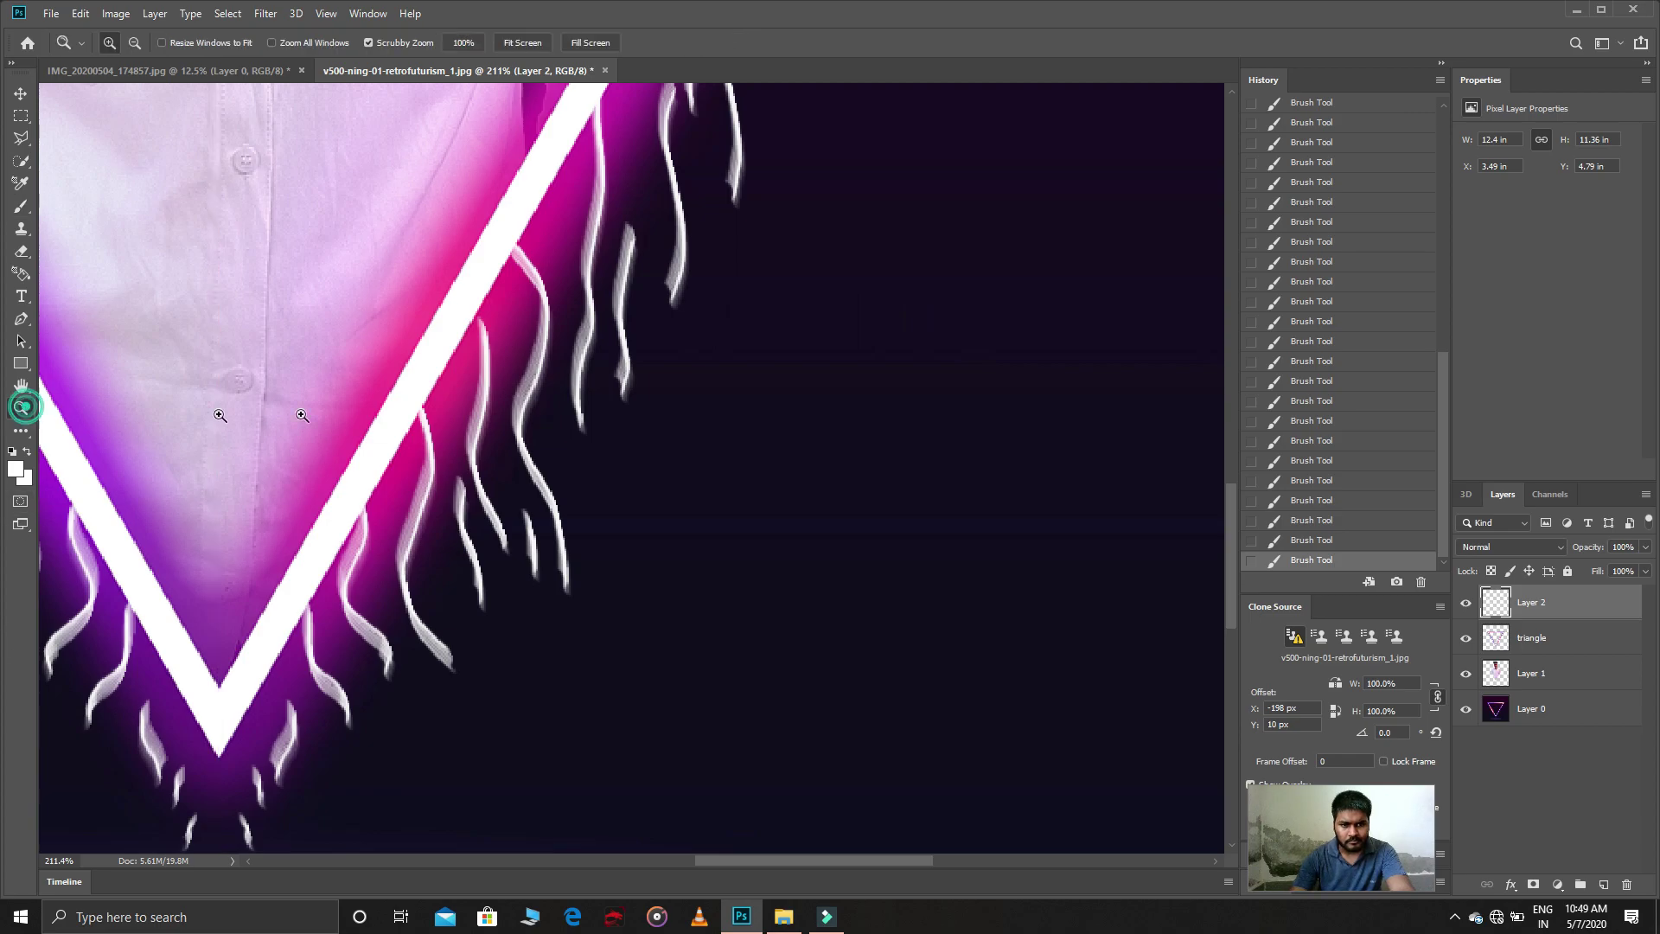
pyautogui.moveTo(329, 421); pyautogui.dragTo(220, 421)
pyautogui.moveTo(611, 418)
pyautogui.mouseDown()
pyautogui.moveTo(679, 485)
pyautogui.moveTo(678, 440)
pyautogui.mouseUp()
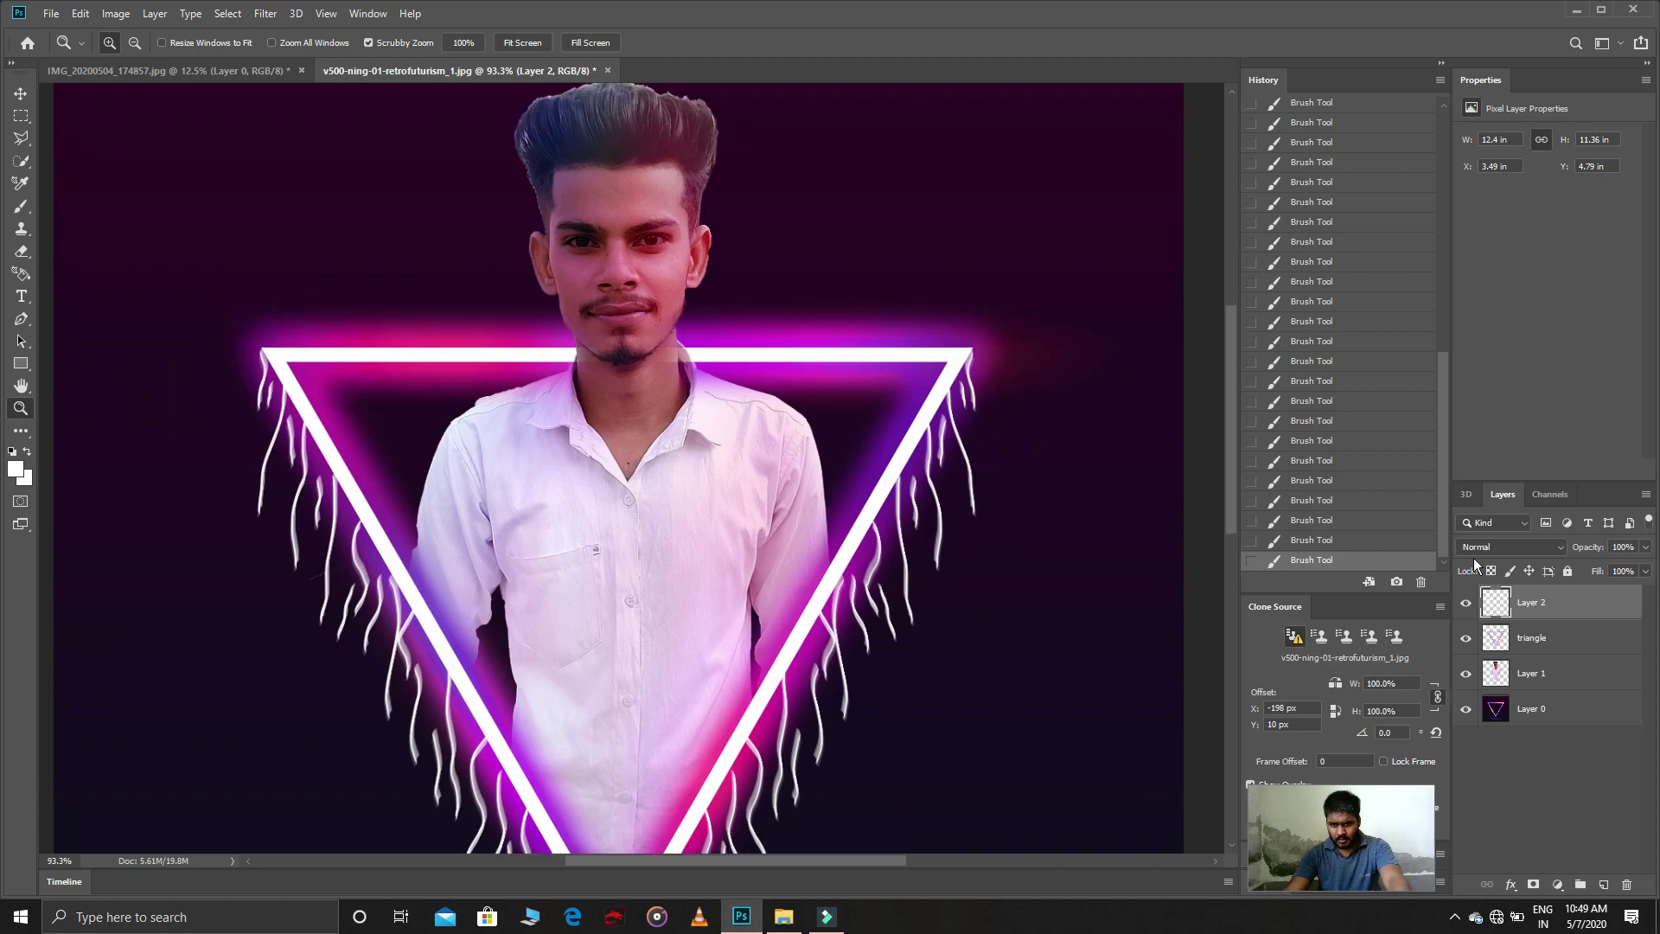
# Step: Turn off painting symmetry and zoom out to see the whole composition
pyautogui.click(20, 206)
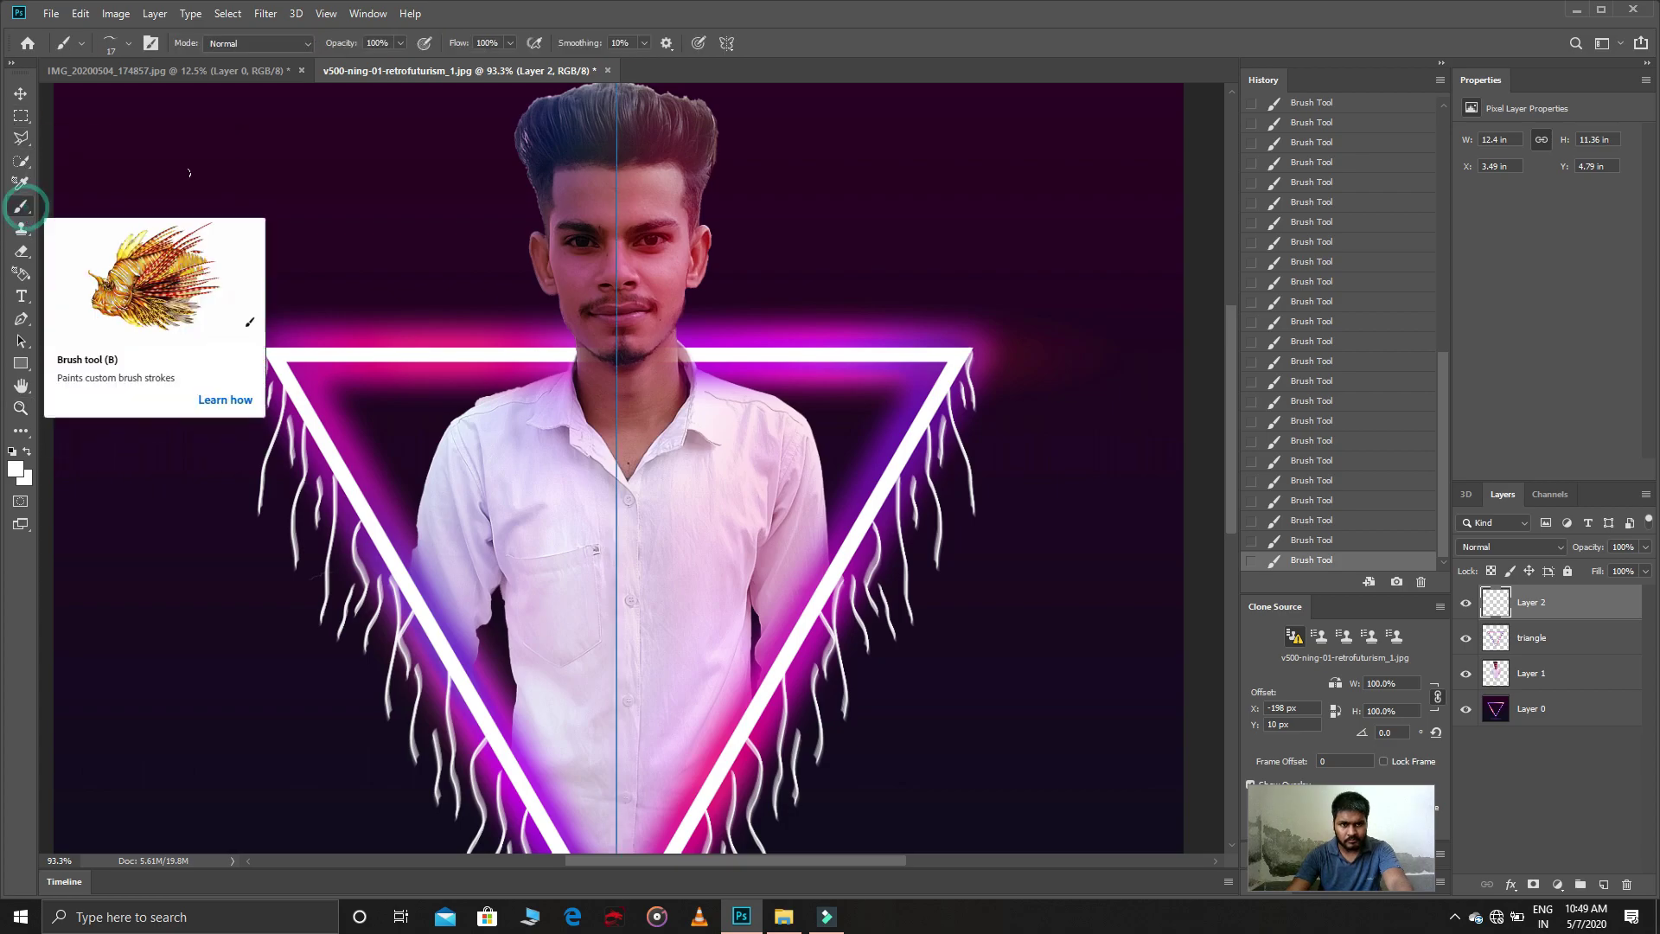
pyautogui.click(726, 42)
pyautogui.click(744, 69)
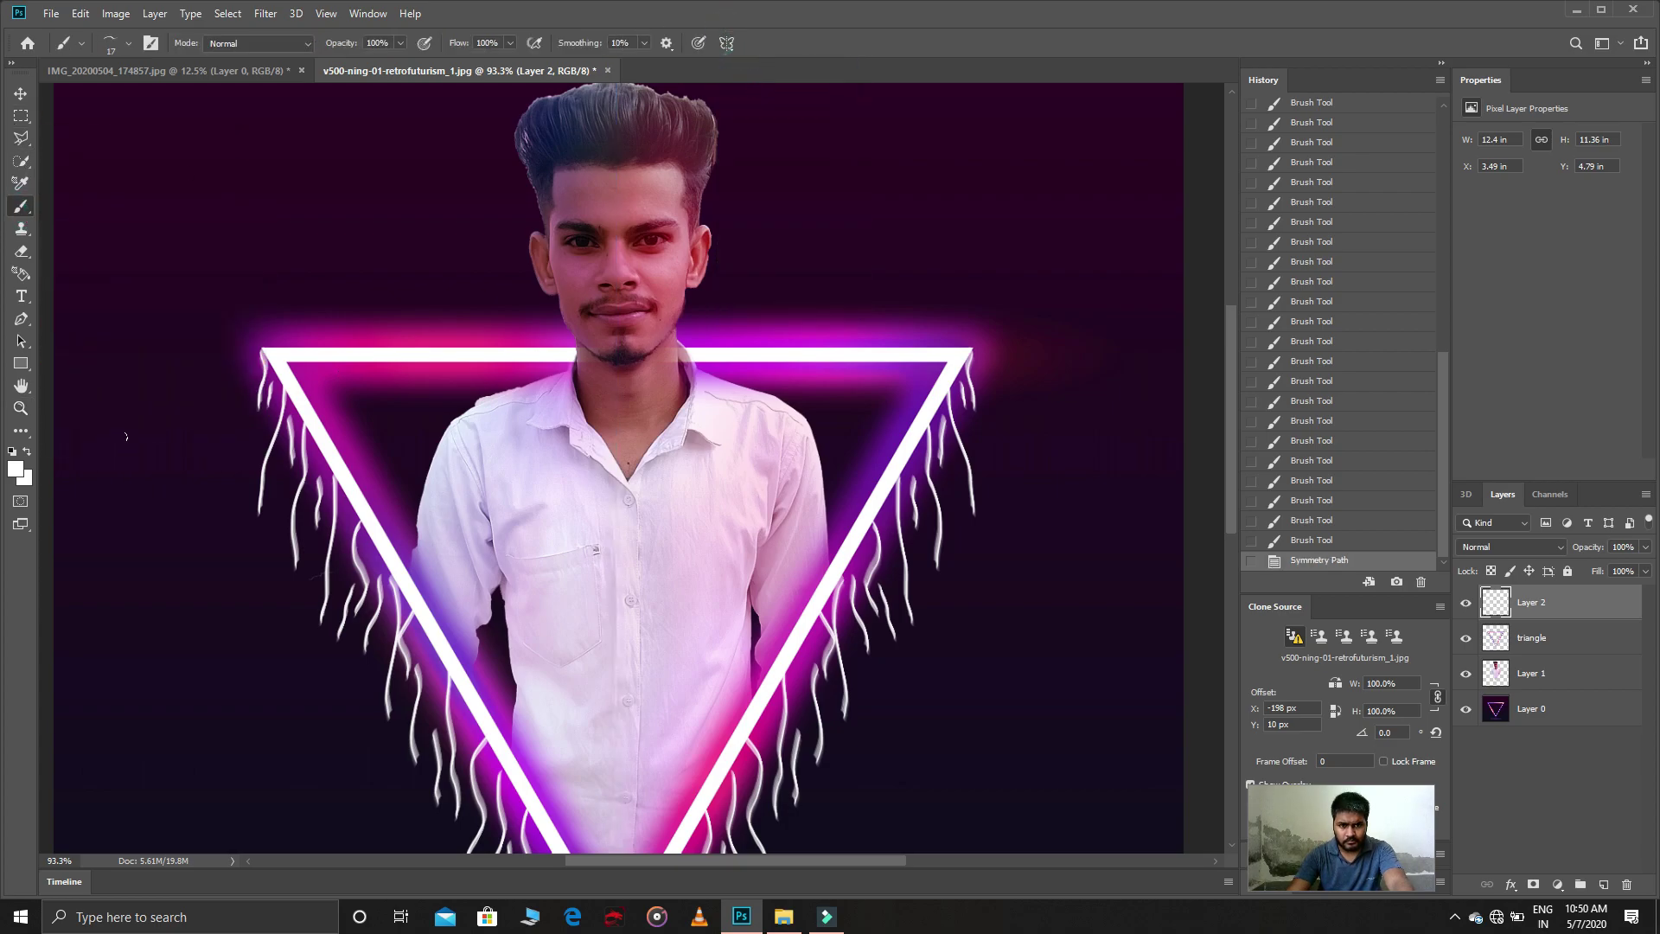
pyautogui.click(21, 409)
pyautogui.moveTo(374, 437); pyautogui.dragTo(311, 438)
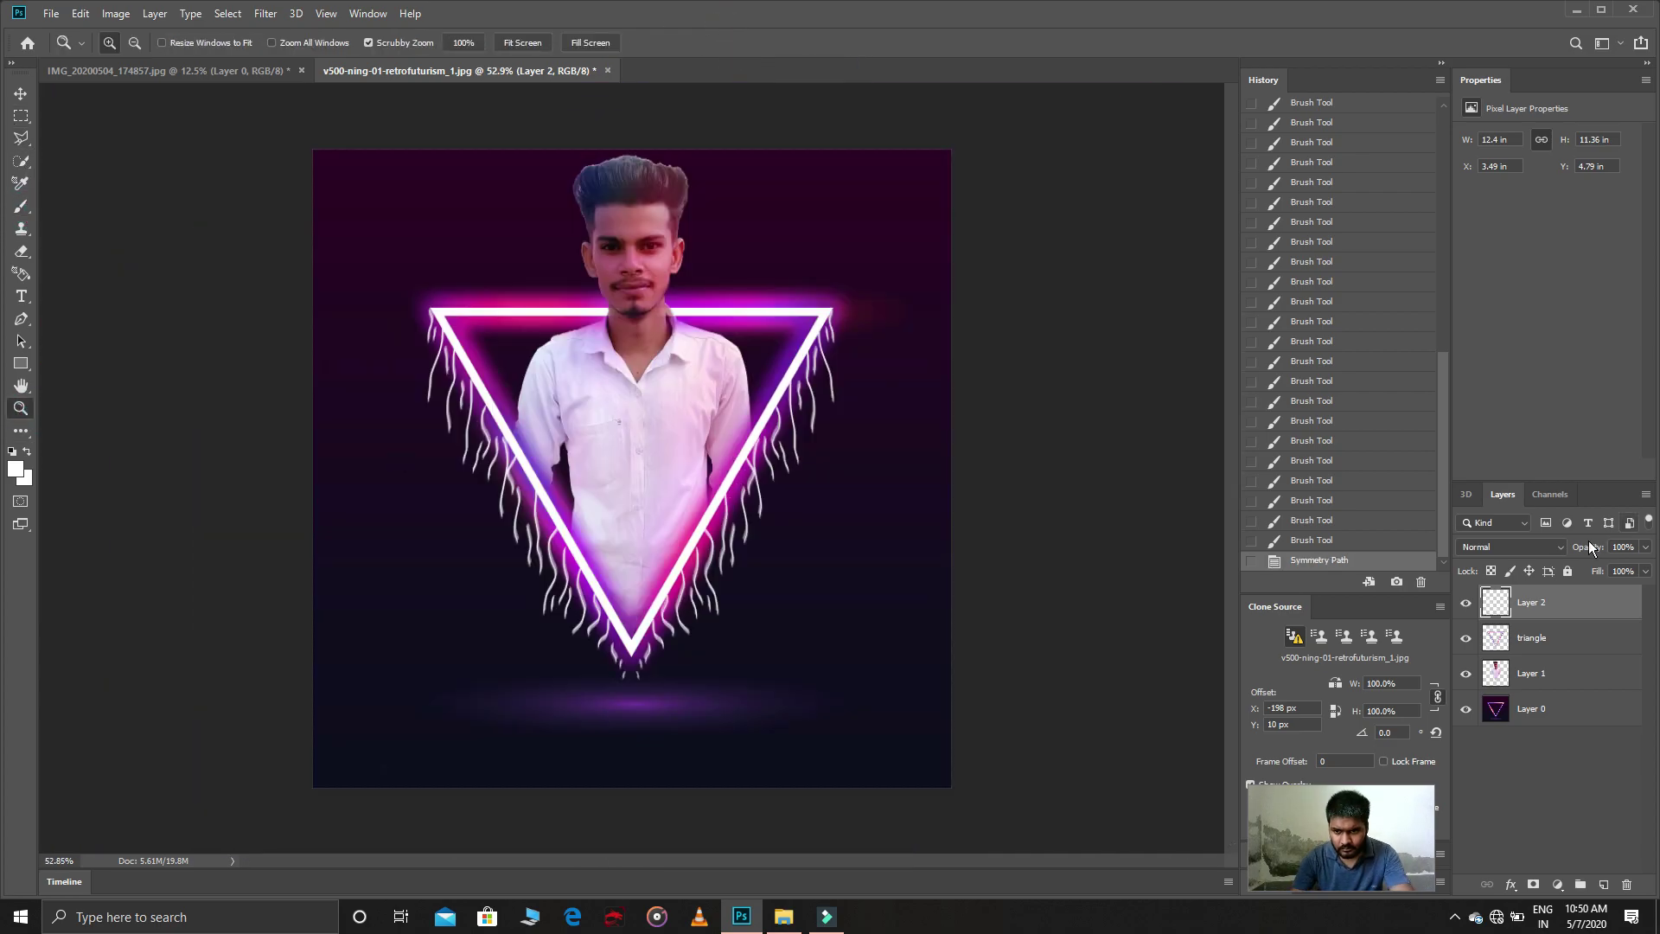
# Step: Set the Layer 2 drips to Soft Light and duplicate the layer twice with Ctrl+J
pyautogui.click(1539, 548)
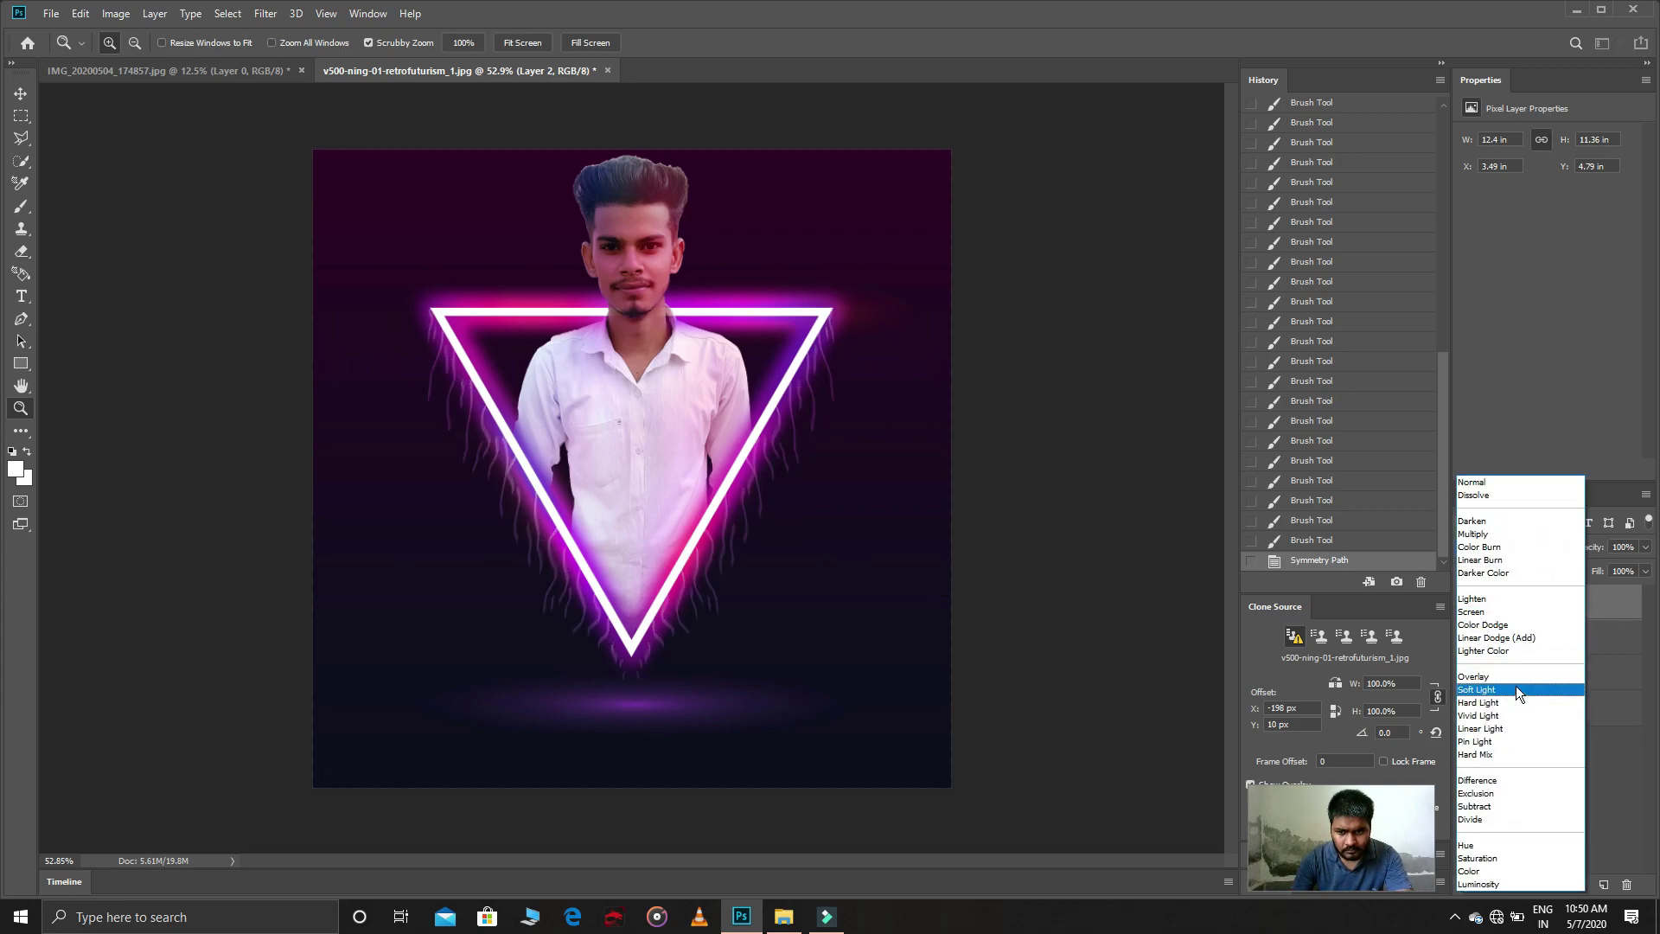
pyautogui.click(1517, 689)
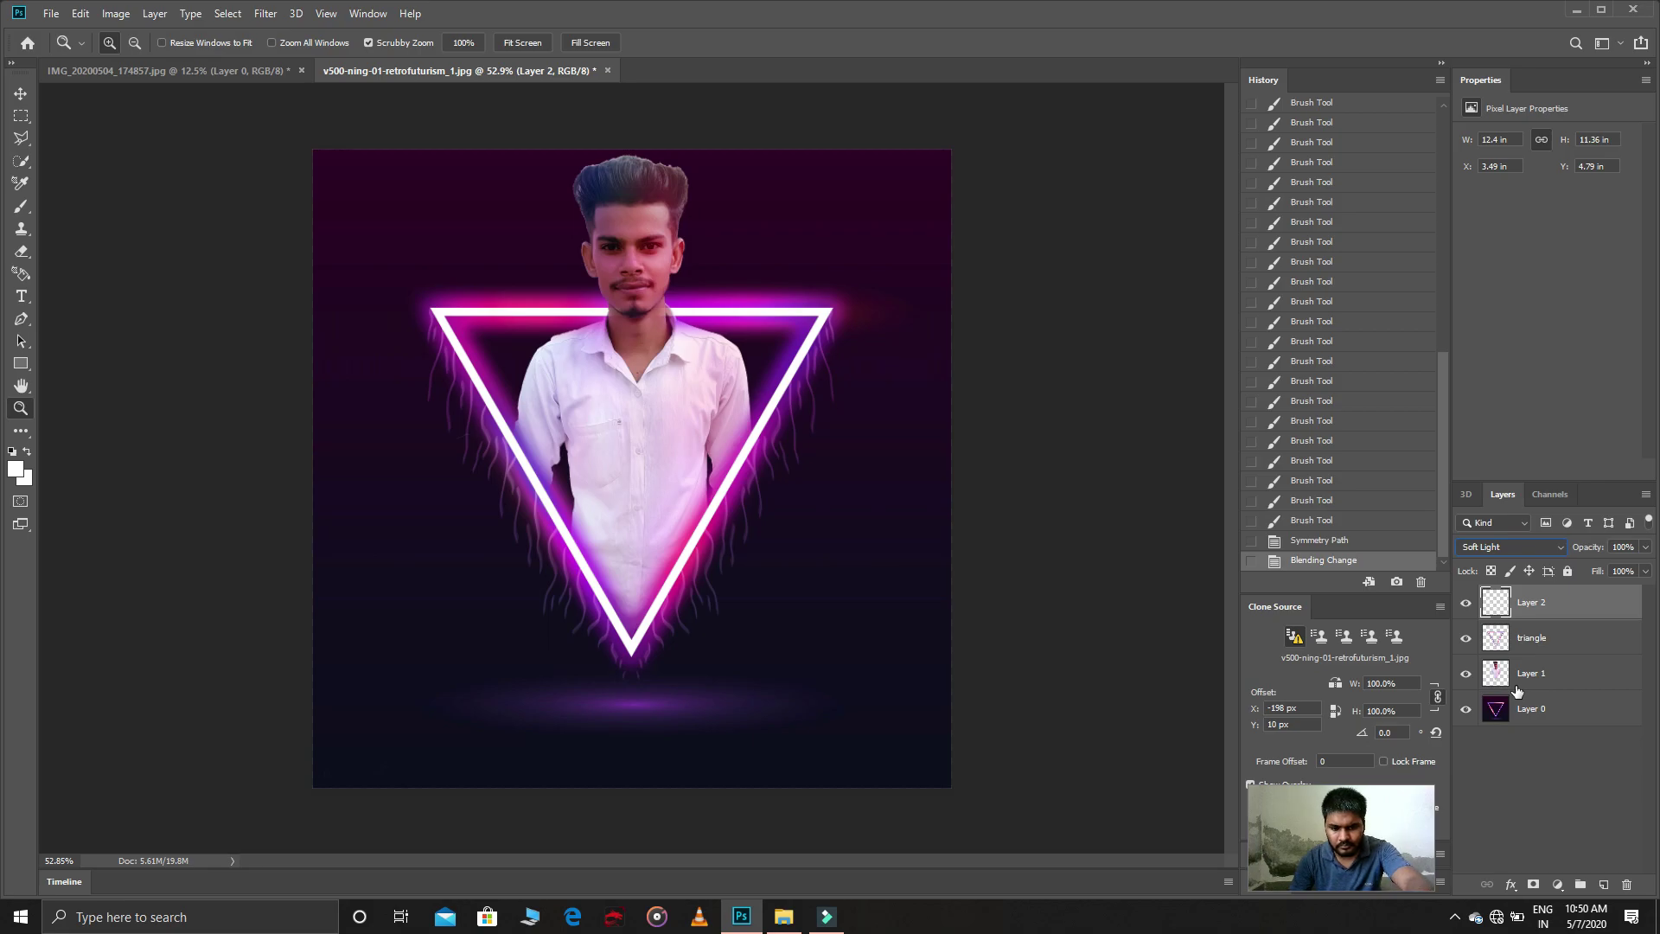
pyautogui.hotkey('ctrl', 'j')
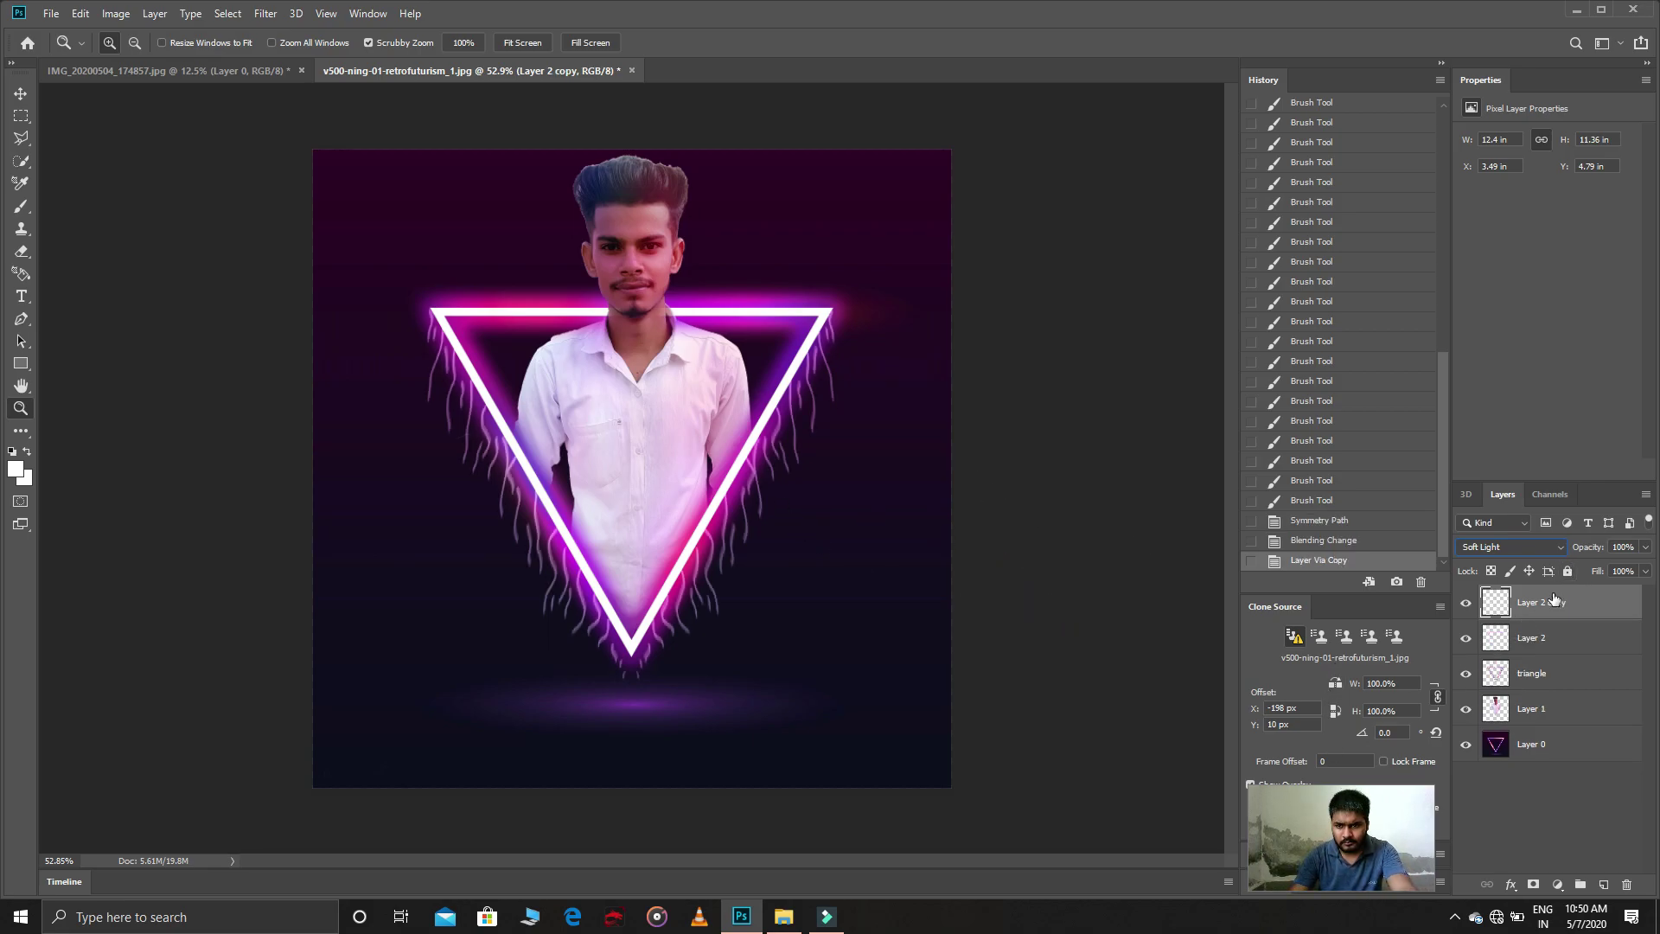
pyautogui.hotkey('ctrl', 'j')
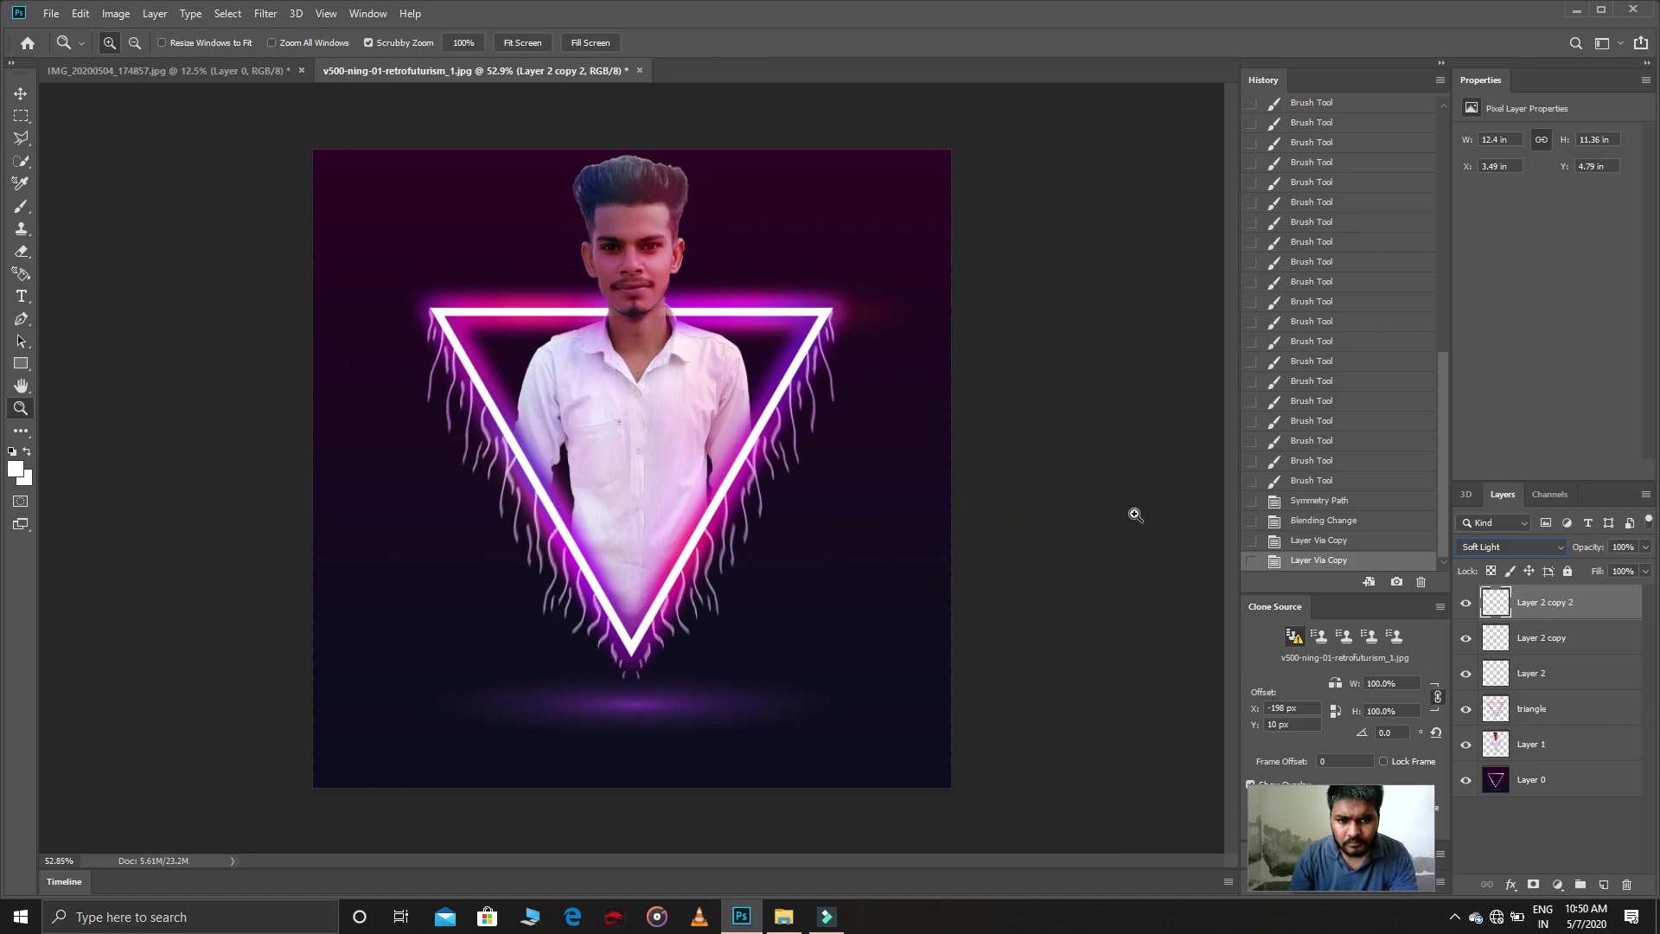
# Step: Give the original Layer 2 drips a 36 px Gaussian Blur glow
pyautogui.click(1542, 673)
pyautogui.click(263, 14)
pyautogui.moveTo(275, 209)
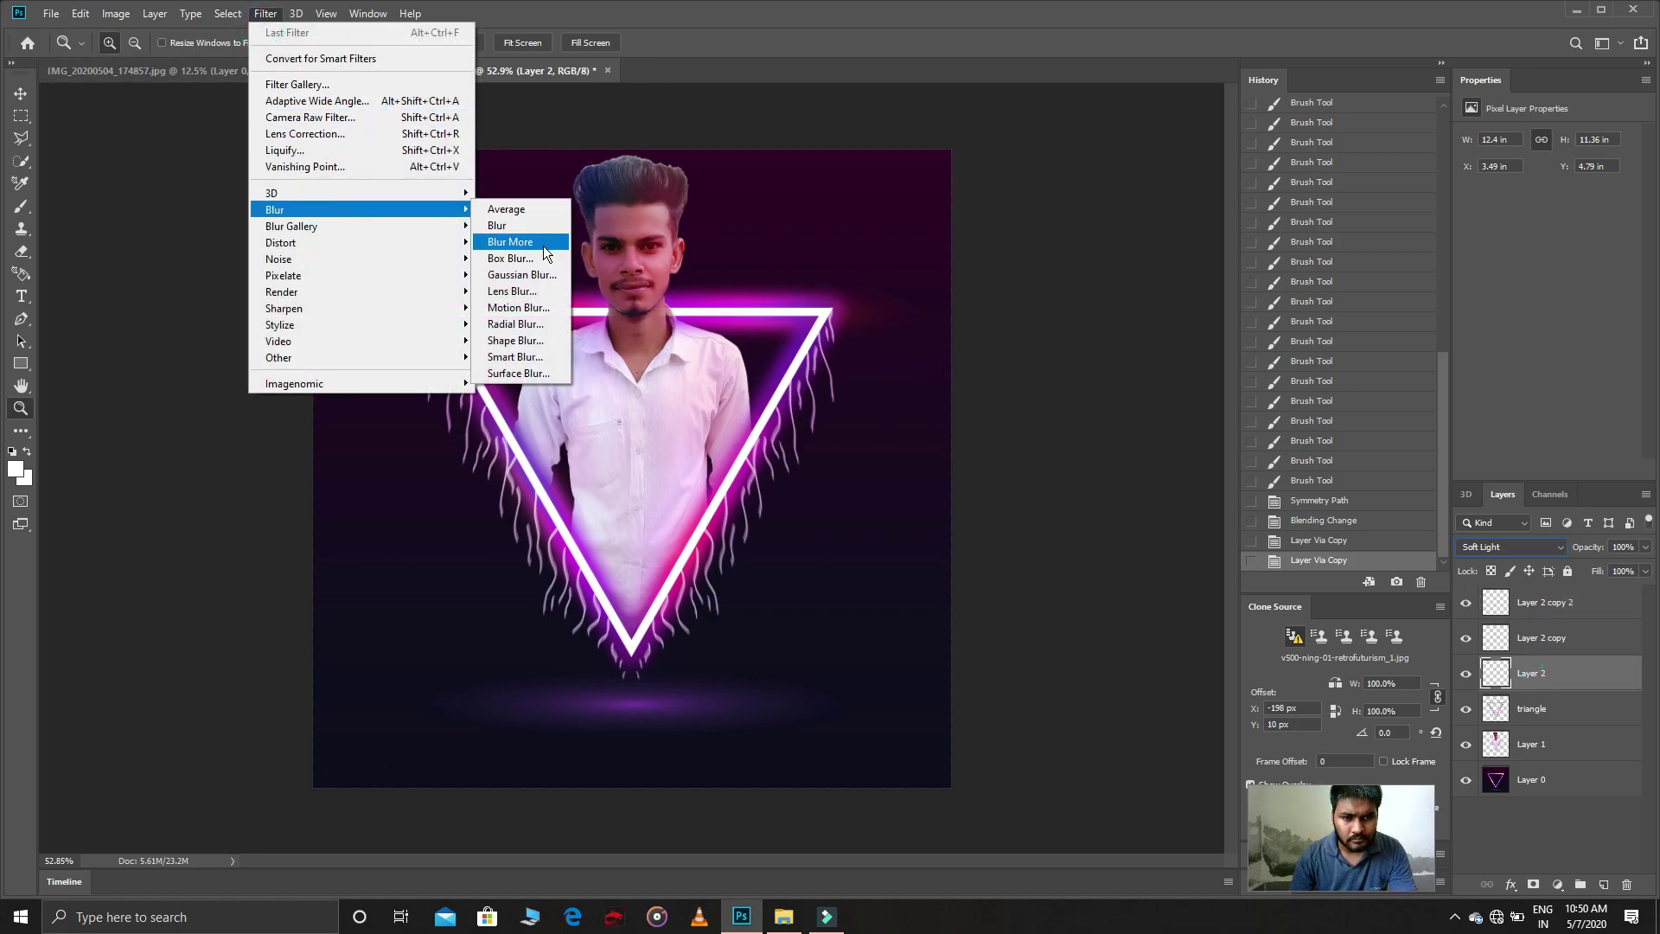
pyautogui.click(523, 275)
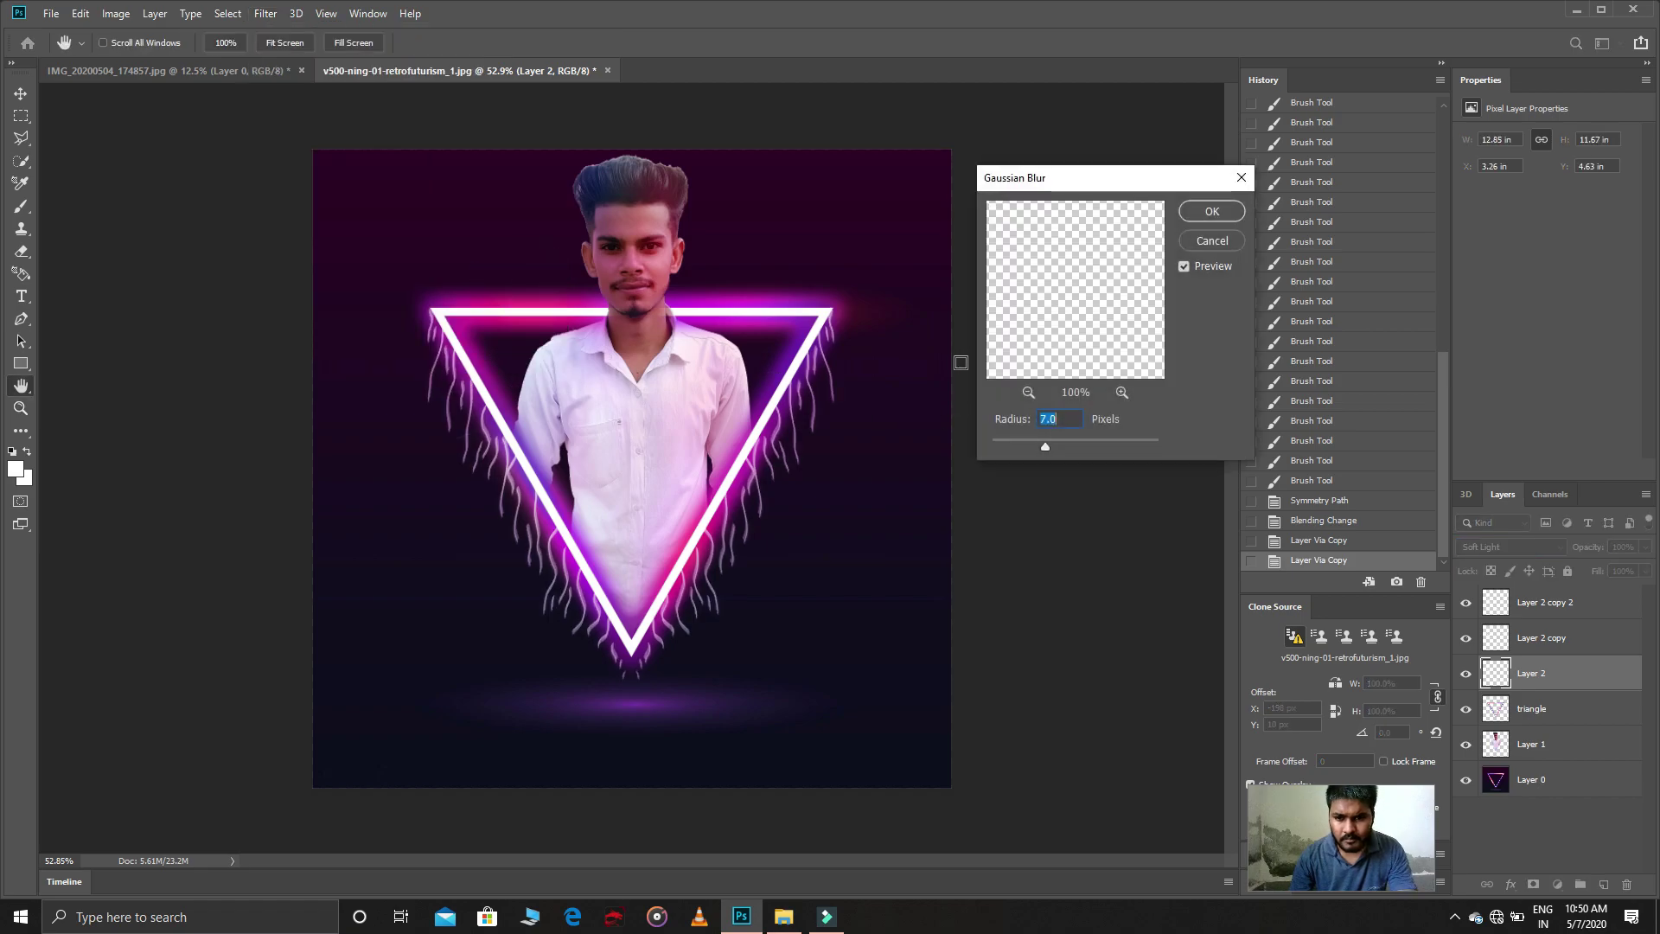
pyautogui.click(1076, 449)
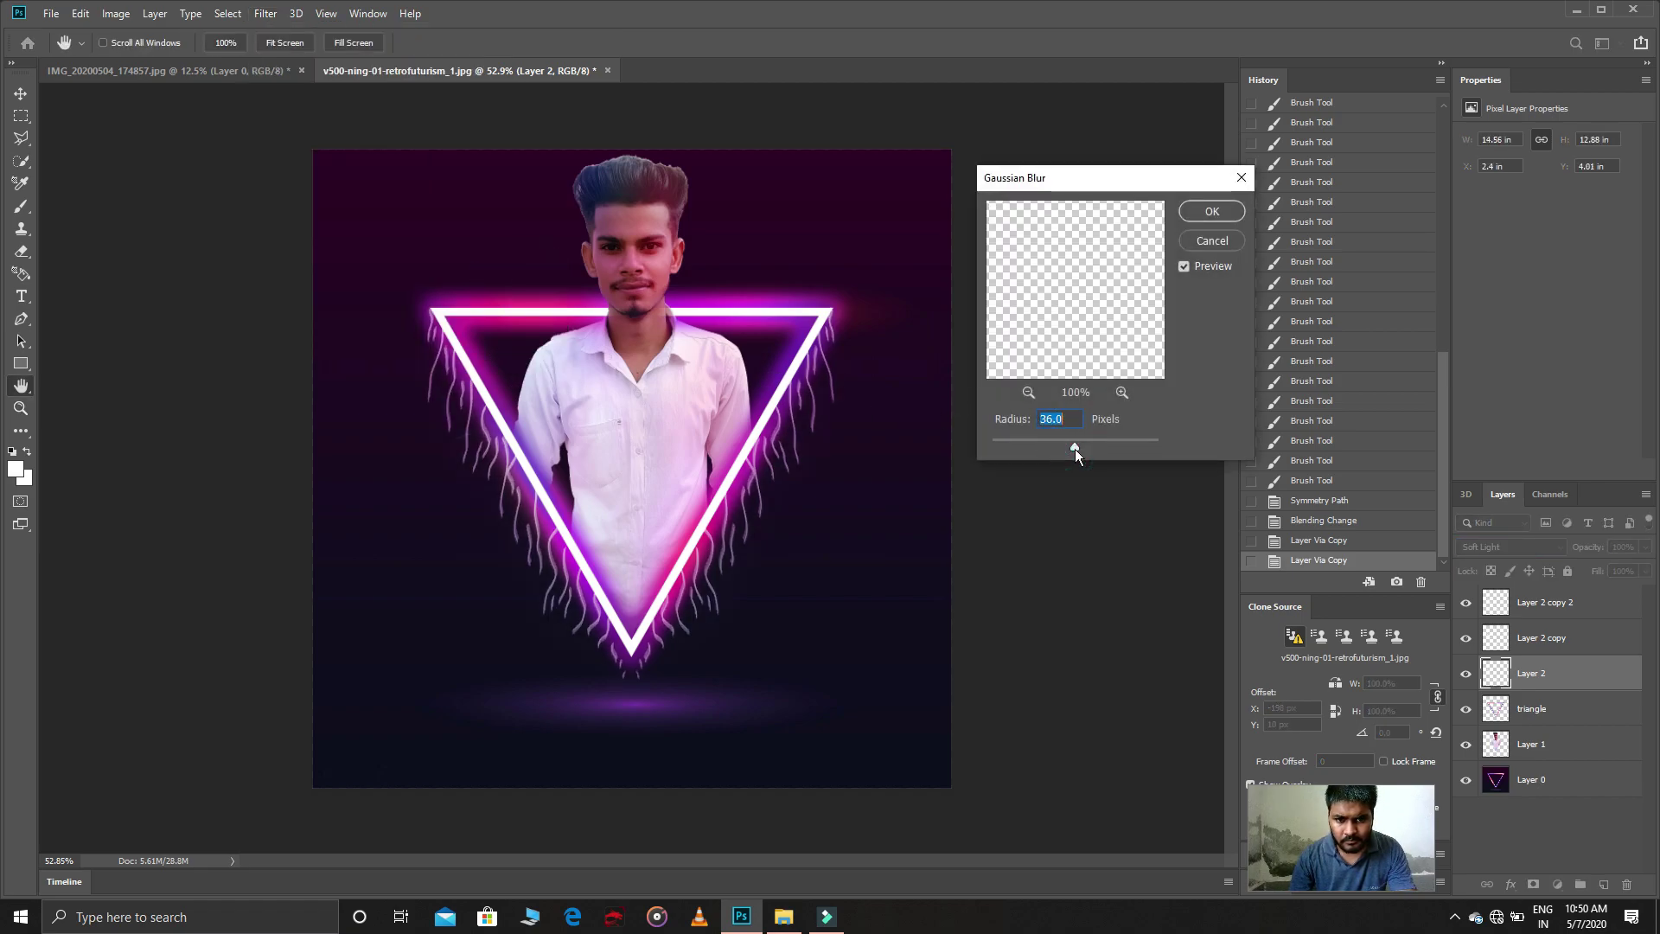
pyautogui.click(1211, 211)
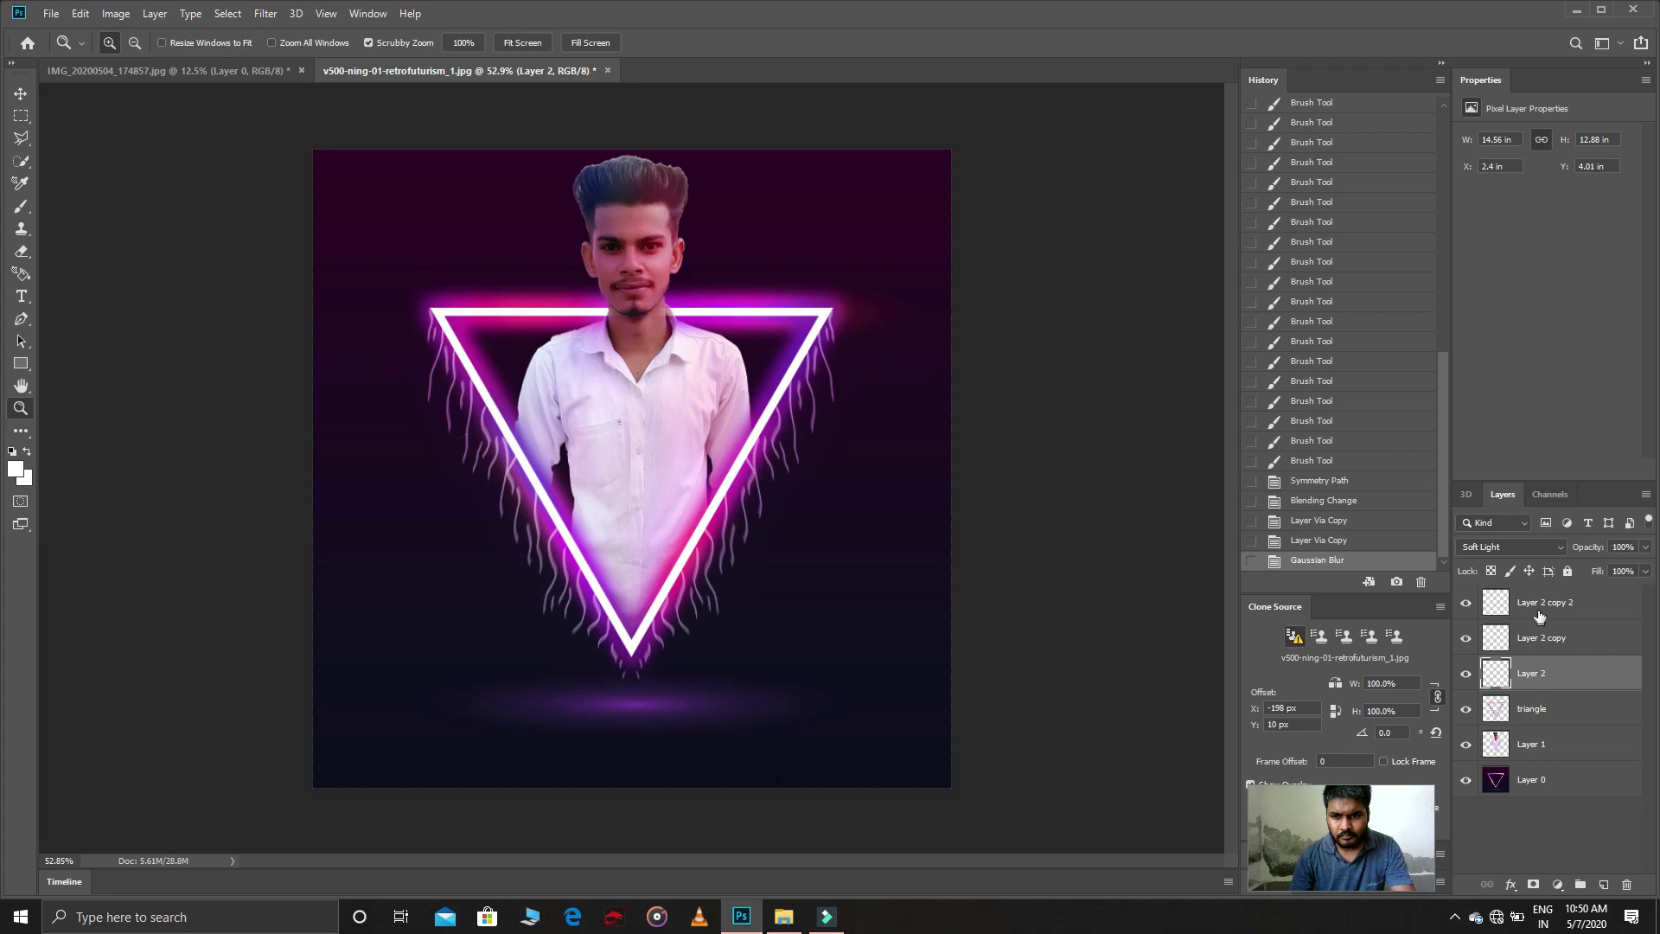
pyautogui.click(1499, 743)
# Step: On Layer 1, erase the bright fringe along the left and right hair edges
pyautogui.moveTo(573, 149)
pyautogui.mouseDown()
pyautogui.moveTo(642, 229)
pyautogui.moveTo(689, 326)
pyautogui.mouseUp()
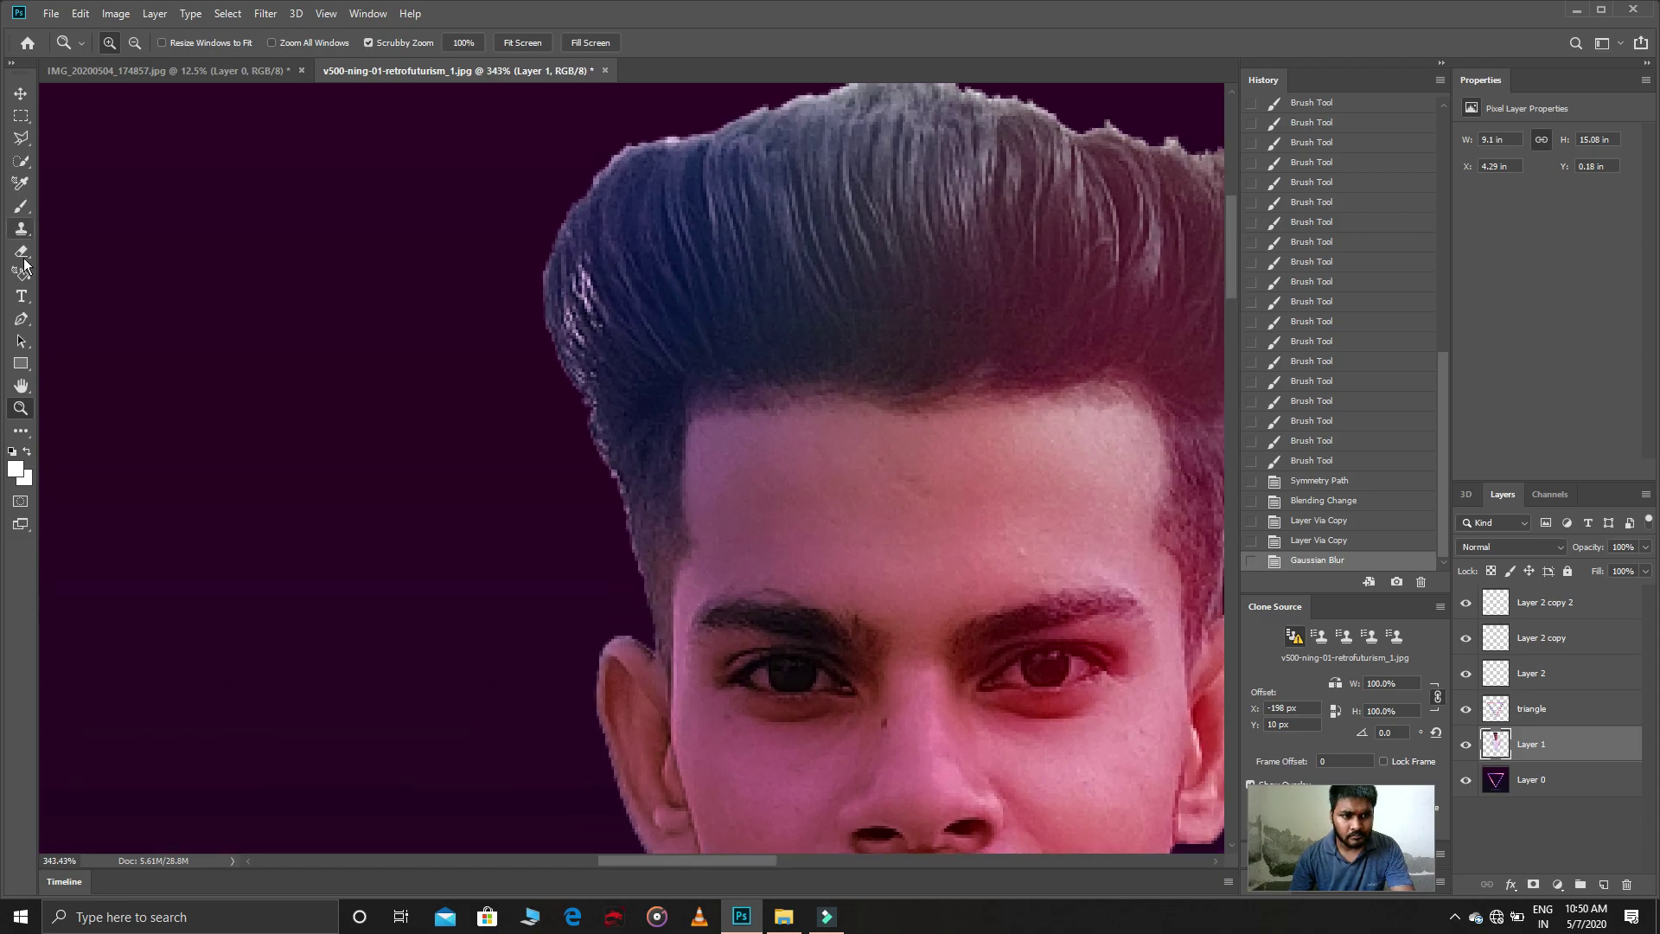
pyautogui.click(21, 249)
pyautogui.rightClick(574, 356)
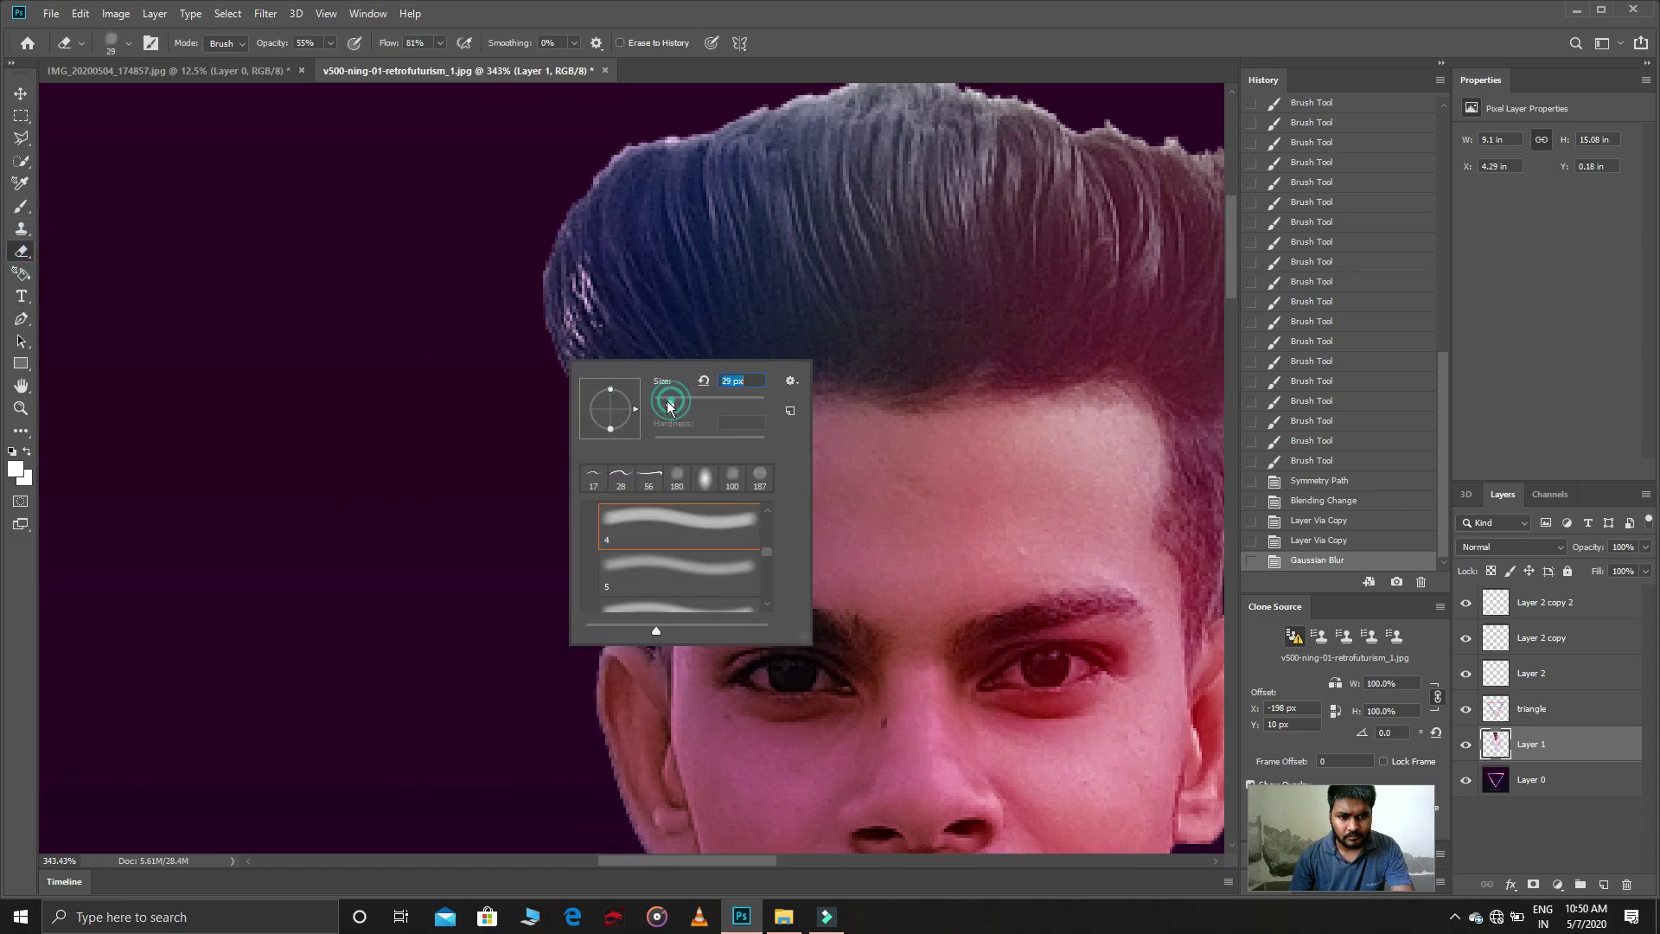
pyautogui.moveTo(585, 279)
pyautogui.mouseDown()
pyautogui.moveTo(563, 315)
pyautogui.moveTo(611, 514)
pyautogui.moveTo(611, 489)
pyautogui.mouseUp()
pyautogui.scroll(2, 574, 371)
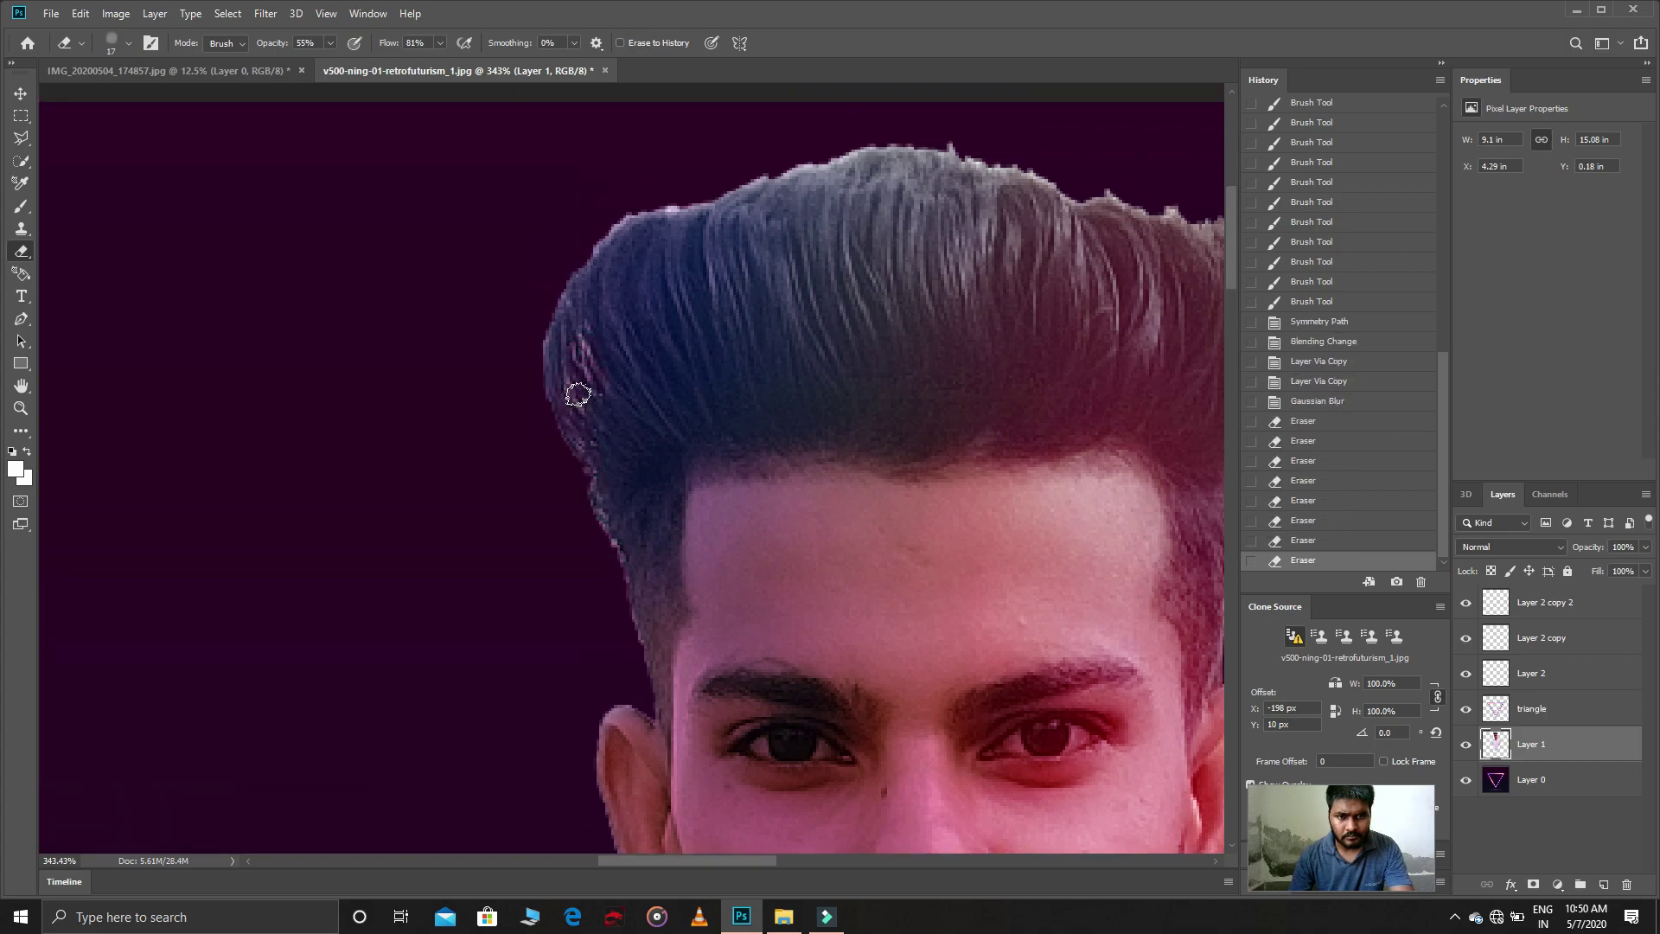
pyautogui.moveTo(638, 222)
pyautogui.mouseDown()
pyautogui.moveTo(624, 248)
pyautogui.moveTo(779, 178)
pyautogui.moveTo(922, 163)
pyautogui.moveTo(1119, 222)
pyautogui.mouseUp()
pyautogui.moveTo(705, 861); pyautogui.dragTo(751, 860)
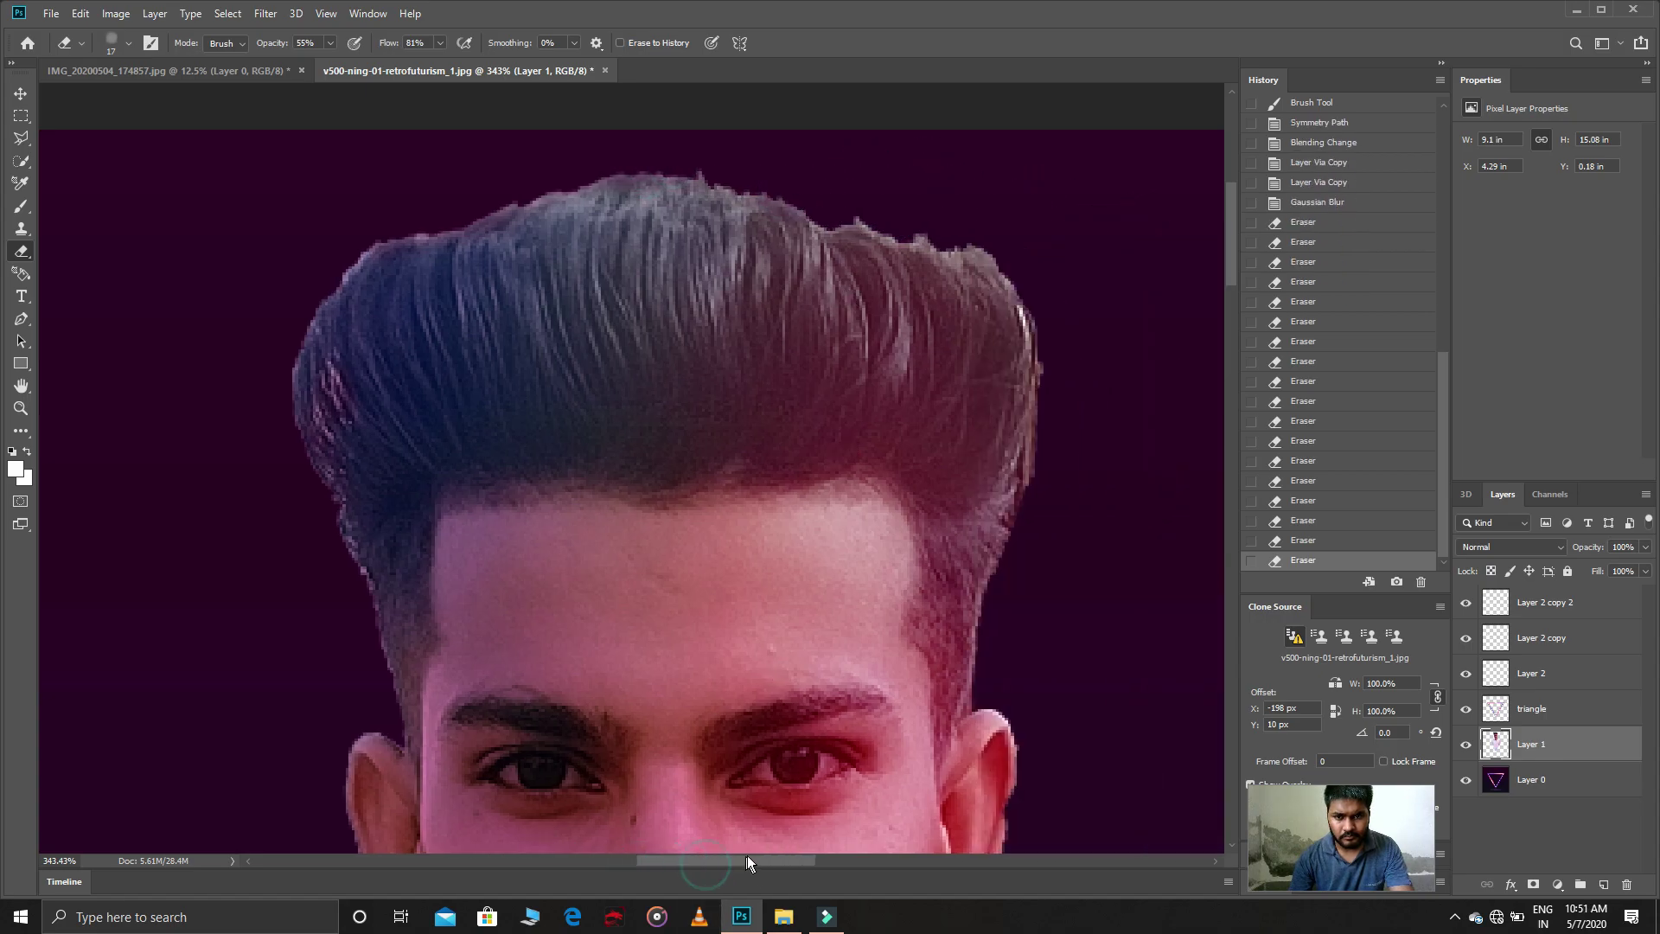
pyautogui.moveTo(1011, 304); pyautogui.dragTo(1020, 433)
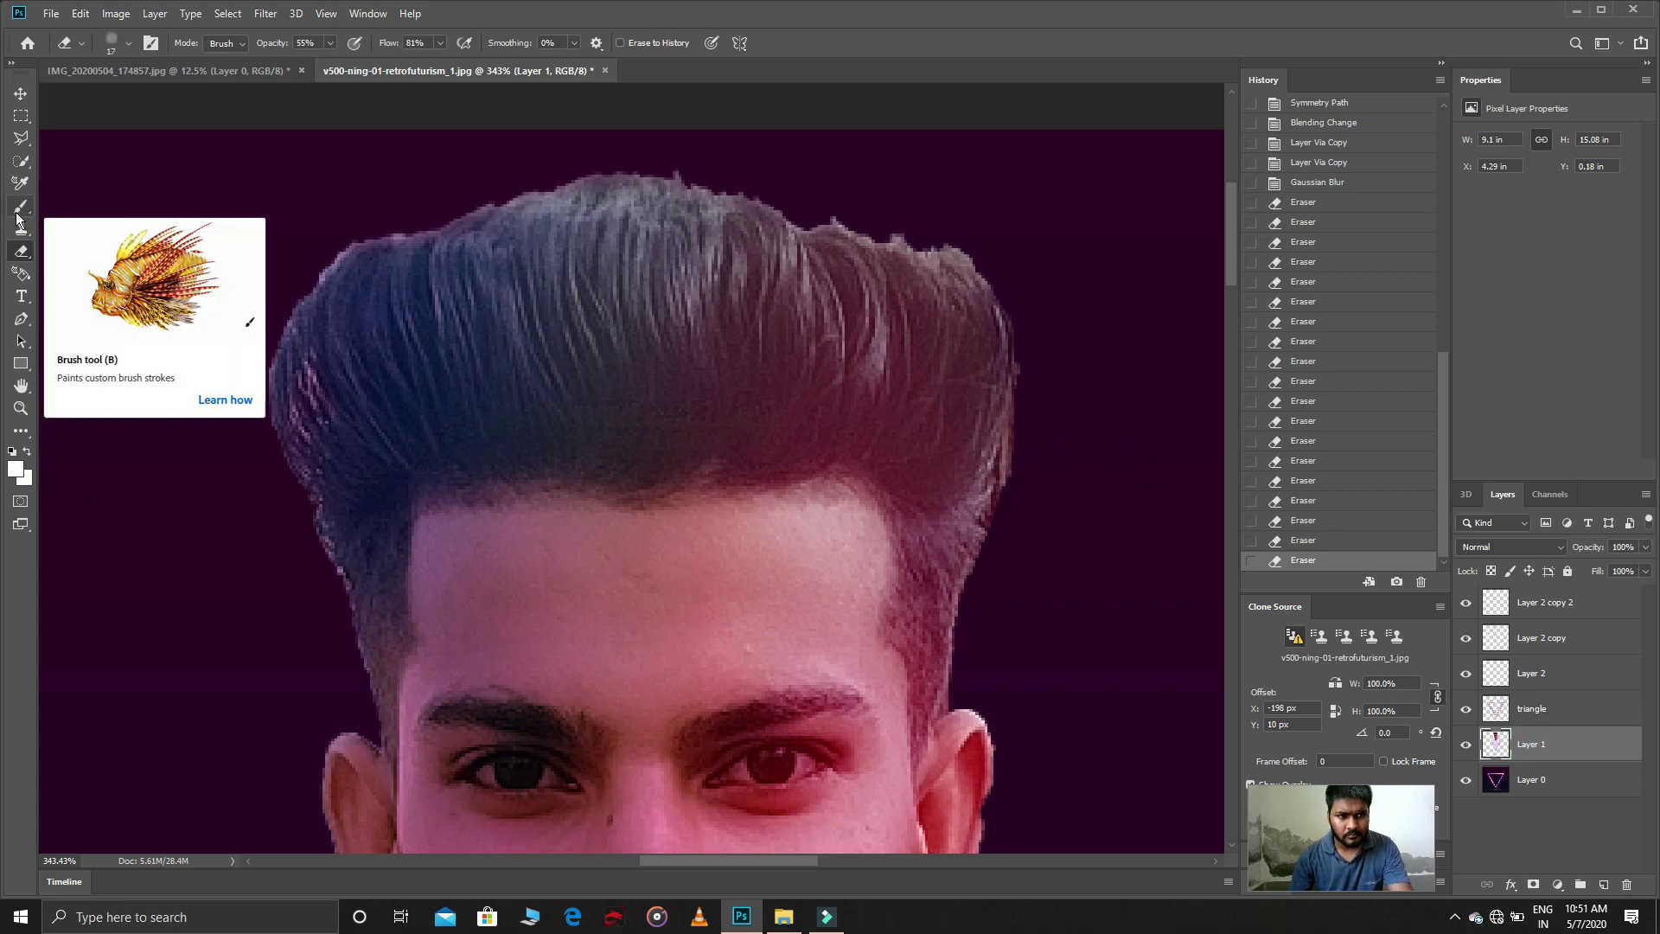
# Step: Set up the Smudge tool with a 73 px upright brush at about 72% strength
pyautogui.click(18, 432)
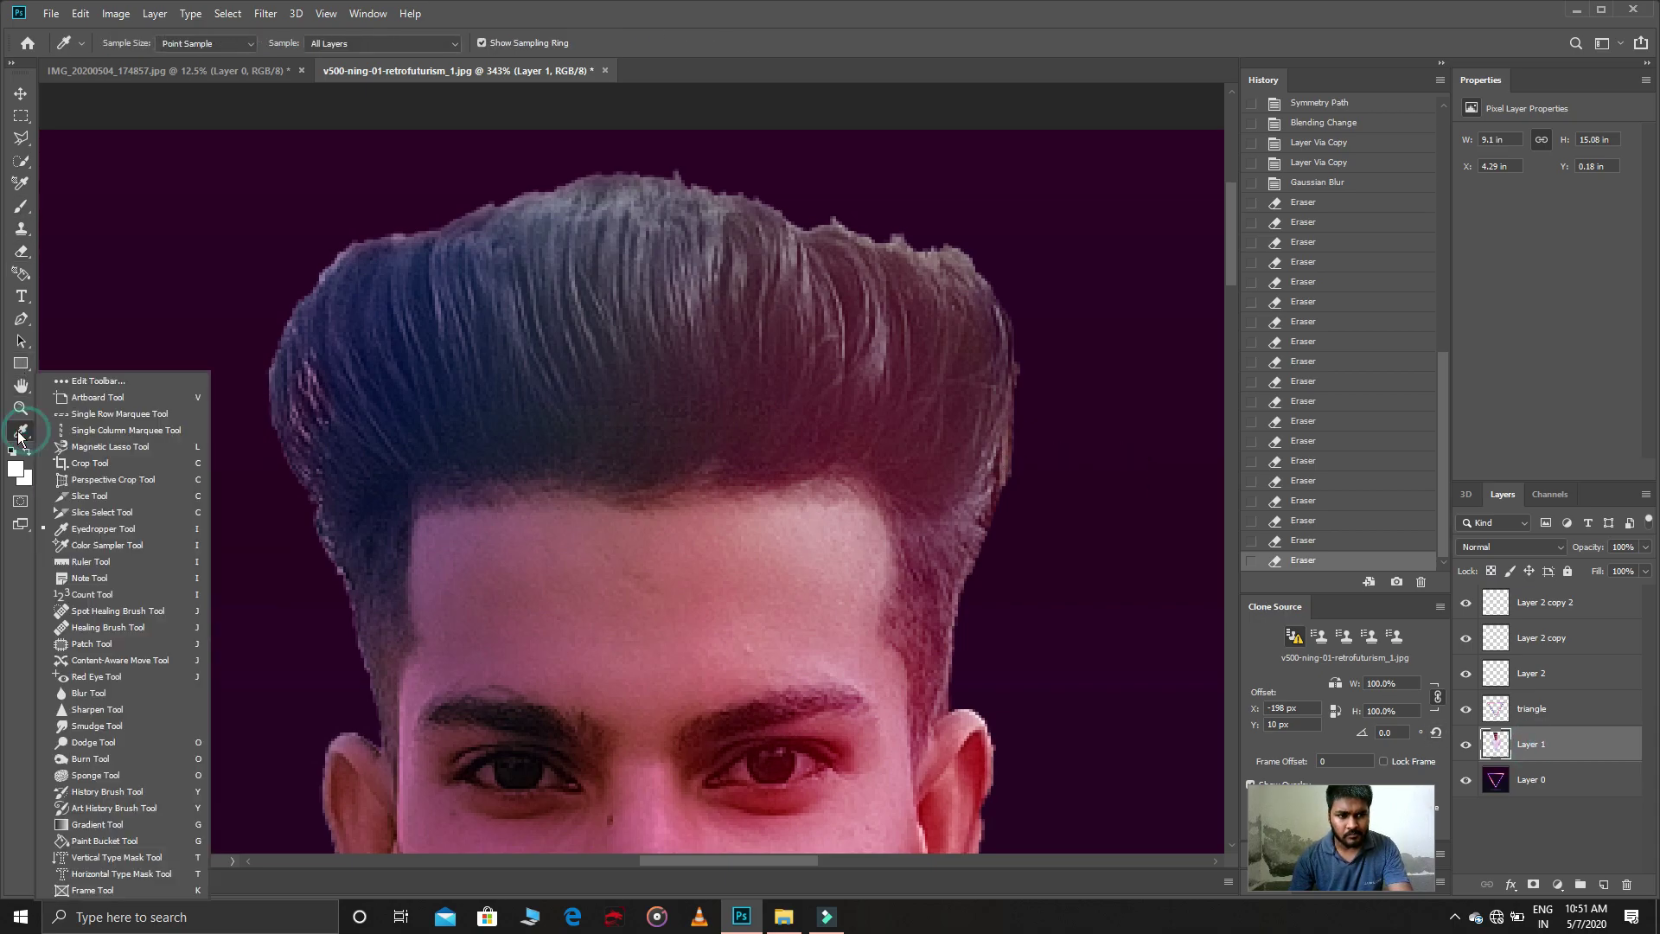
pyautogui.click(114, 737)
pyautogui.rightClick(922, 353)
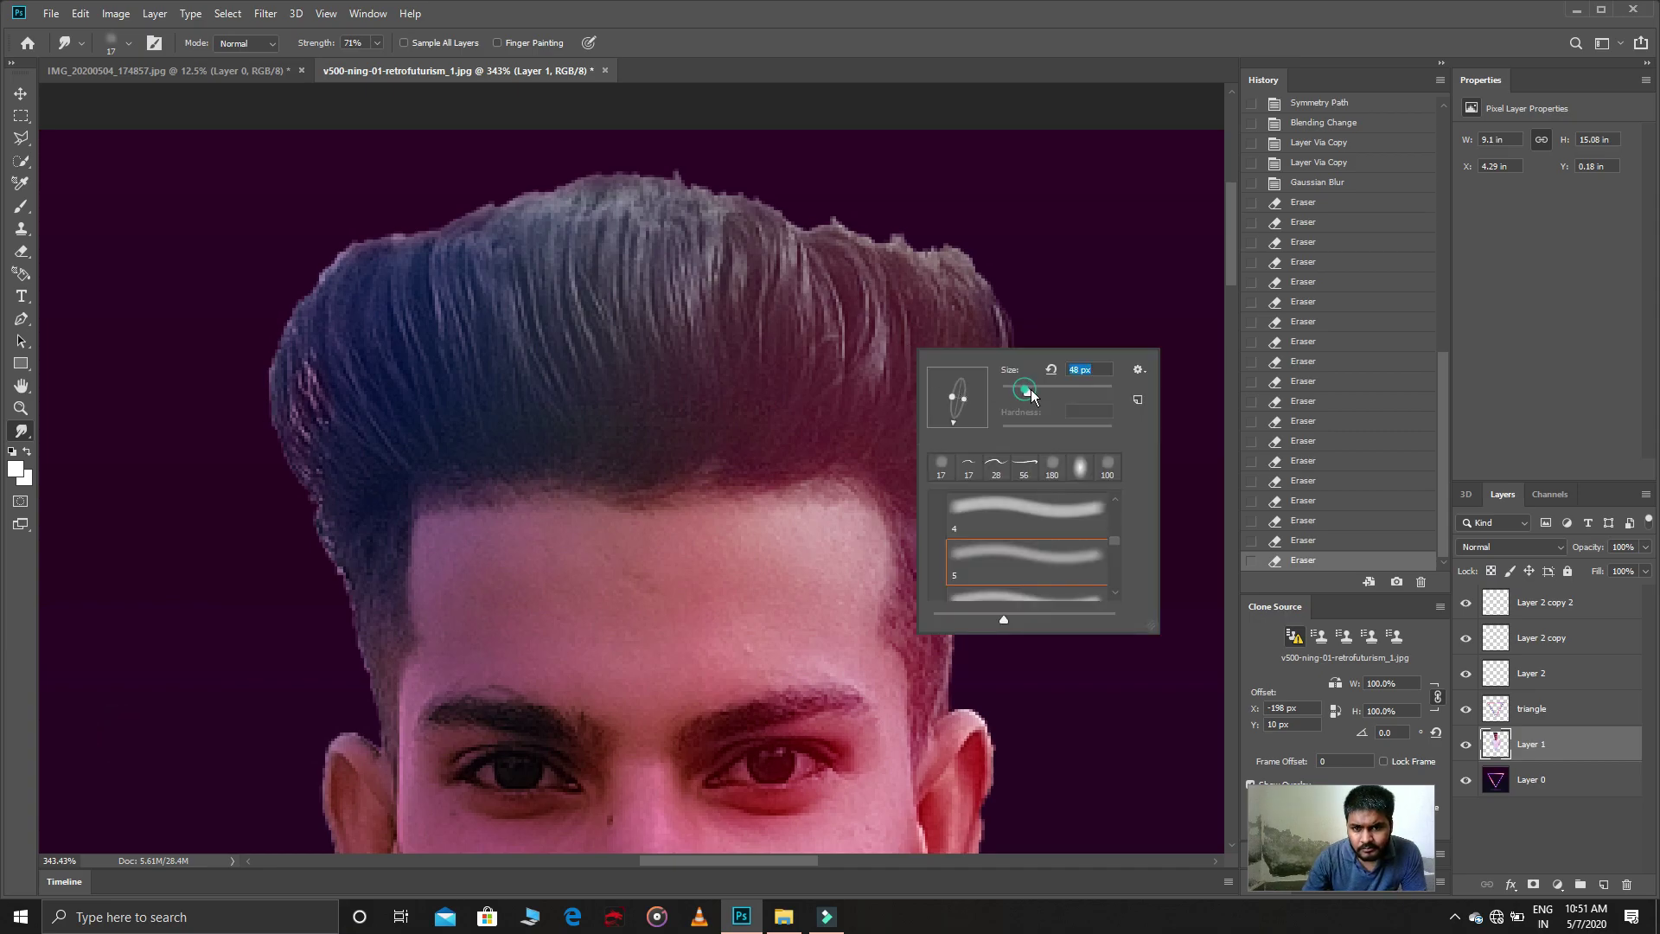
pyautogui.moveTo(1032, 395); pyautogui.dragTo(1042, 393)
pyautogui.moveTo(953, 428); pyautogui.dragTo(963, 424)
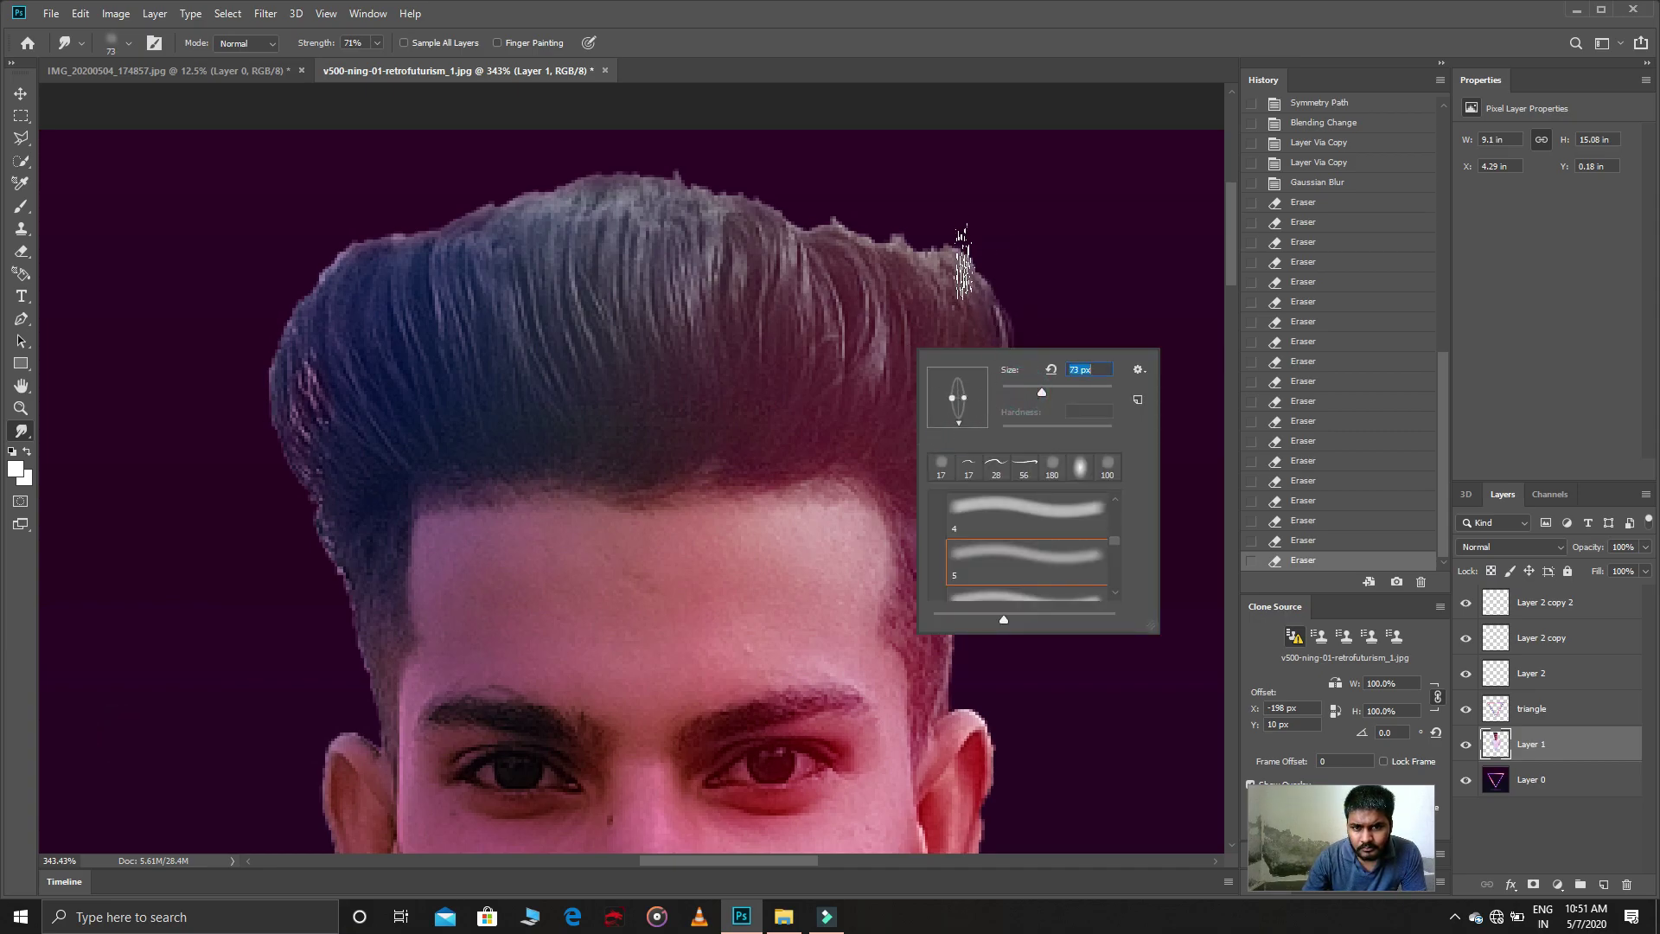
pyautogui.click(955, 251)
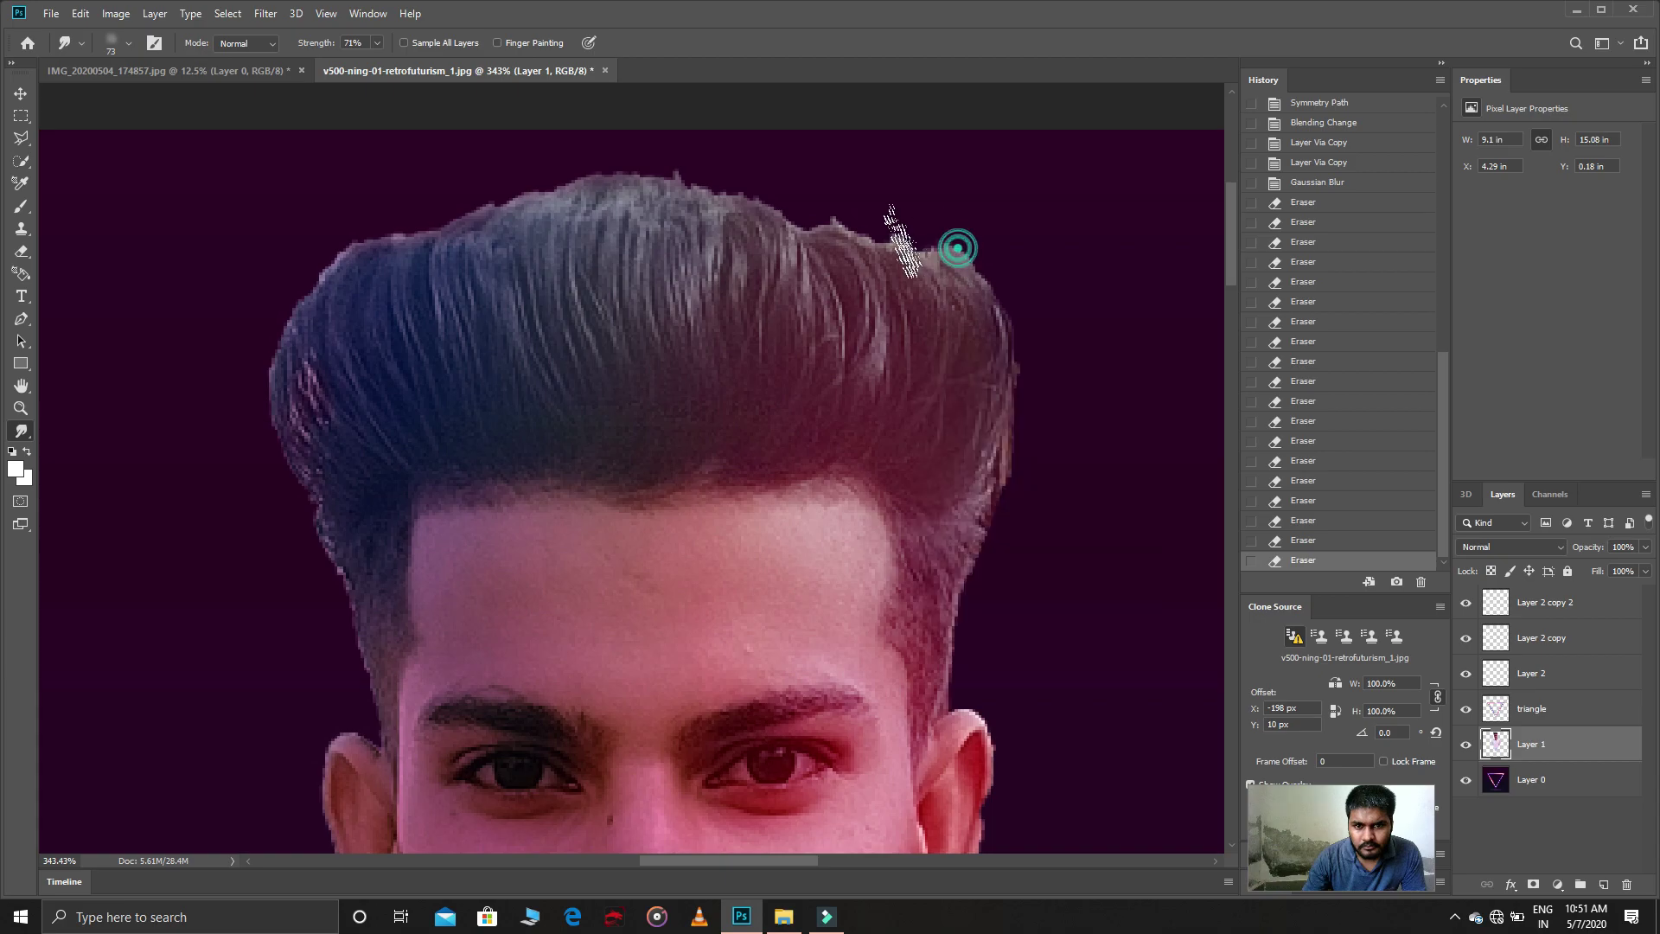
pyautogui.moveTo(955, 251); pyautogui.dragTo(938, 286)
pyautogui.click(1297, 539)
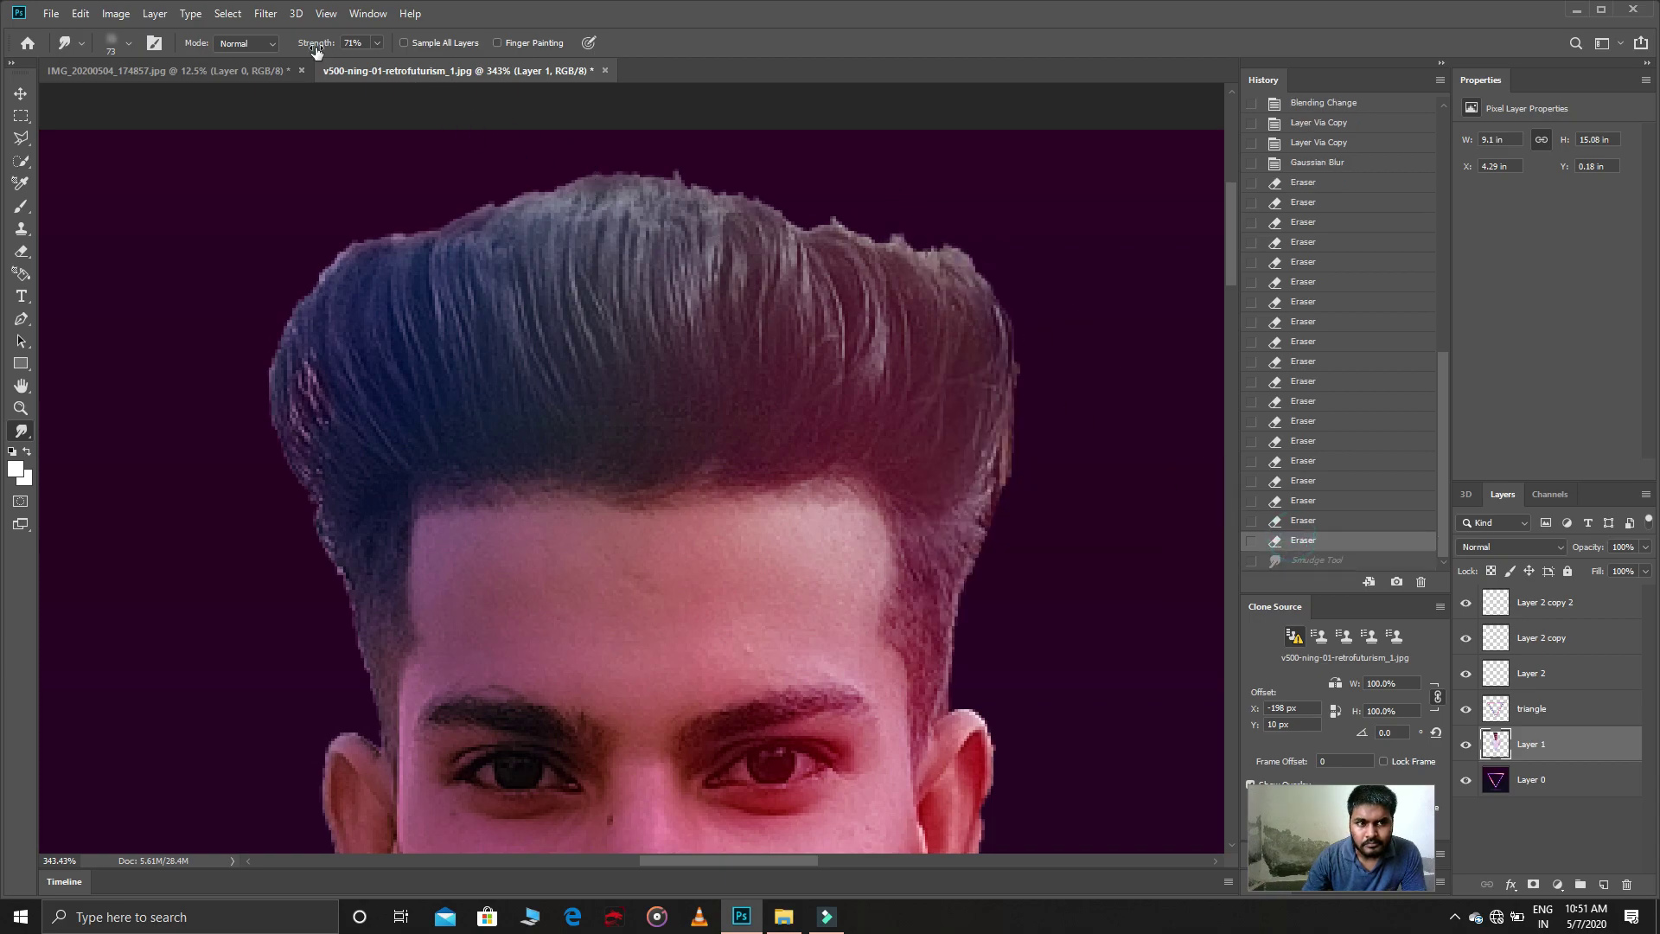
pyautogui.moveTo(316, 50)
pyautogui.mouseDown()
pyautogui.moveTo(280, 50)
pyautogui.moveTo(351, 46)
pyautogui.mouseUp()
pyautogui.rightClick(670, 246)
pyautogui.click(960, 252)
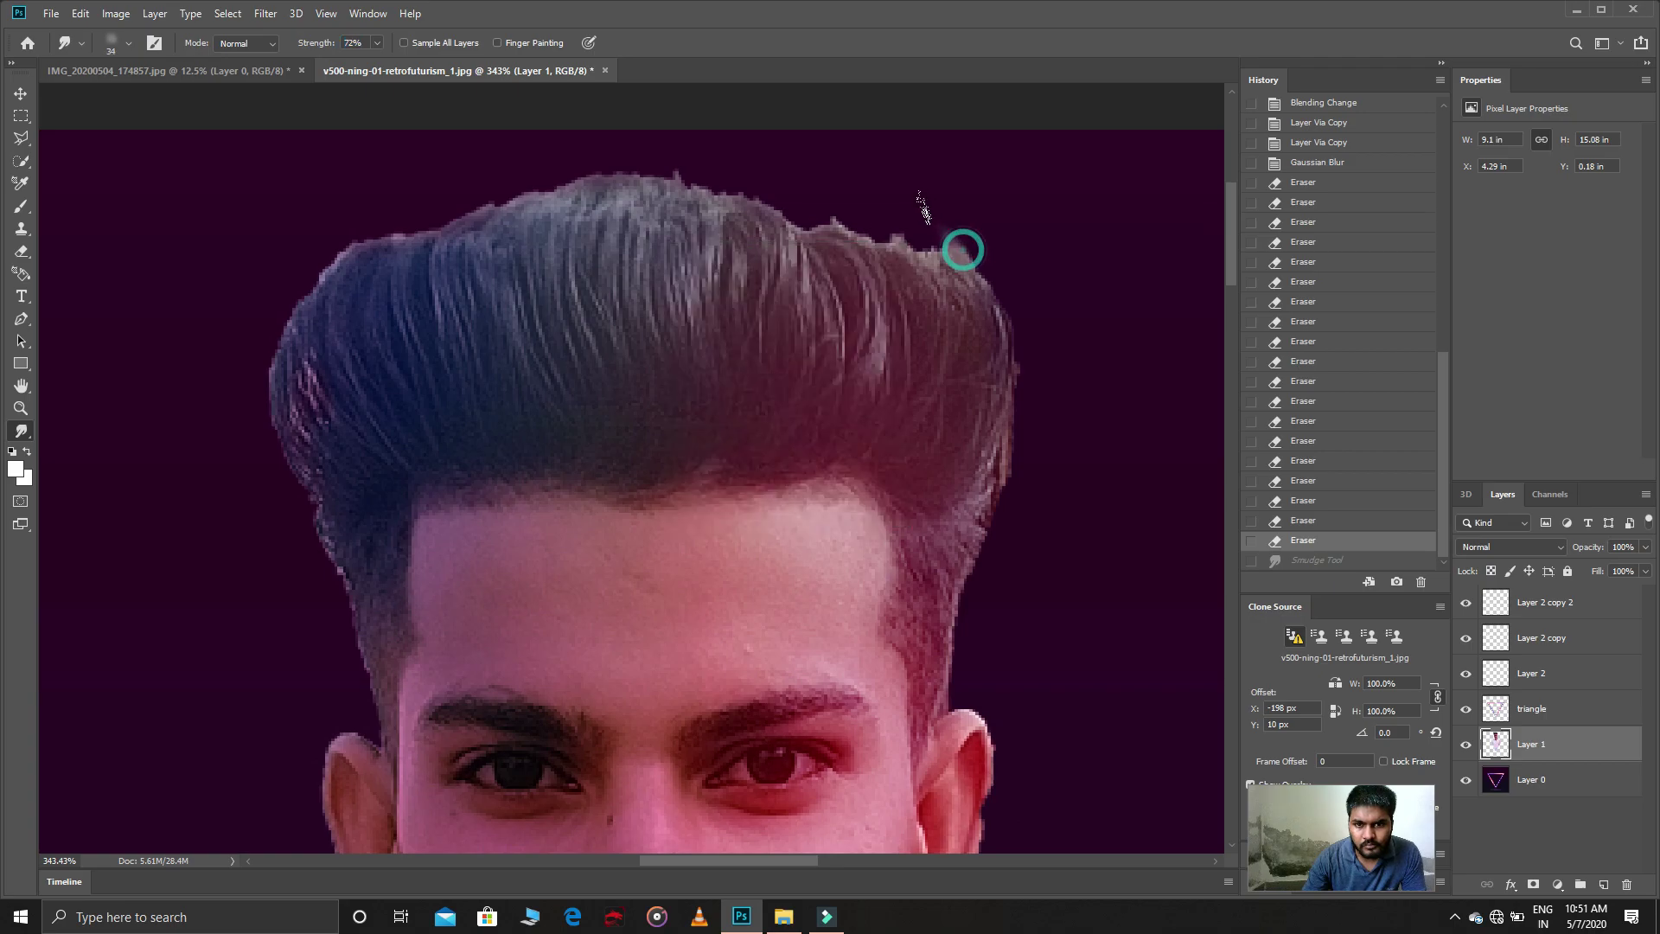
# Step: Smudge the hair's top, left and right edges upward into soft wispy strands
pyautogui.moveTo(959, 252)
pyautogui.mouseDown()
pyautogui.moveTo(890, 250)
pyautogui.moveTo(722, 183)
pyautogui.mouseUp()
pyautogui.moveTo(271, 356)
pyautogui.mouseDown()
pyautogui.moveTo(333, 260)
pyautogui.moveTo(562, 169)
pyautogui.mouseUp()
pyautogui.moveTo(544, 212)
pyautogui.mouseDown()
pyautogui.moveTo(606, 169)
pyautogui.moveTo(683, 164)
pyautogui.mouseUp()
pyautogui.moveTo(683, 208); pyautogui.dragTo(720, 197)
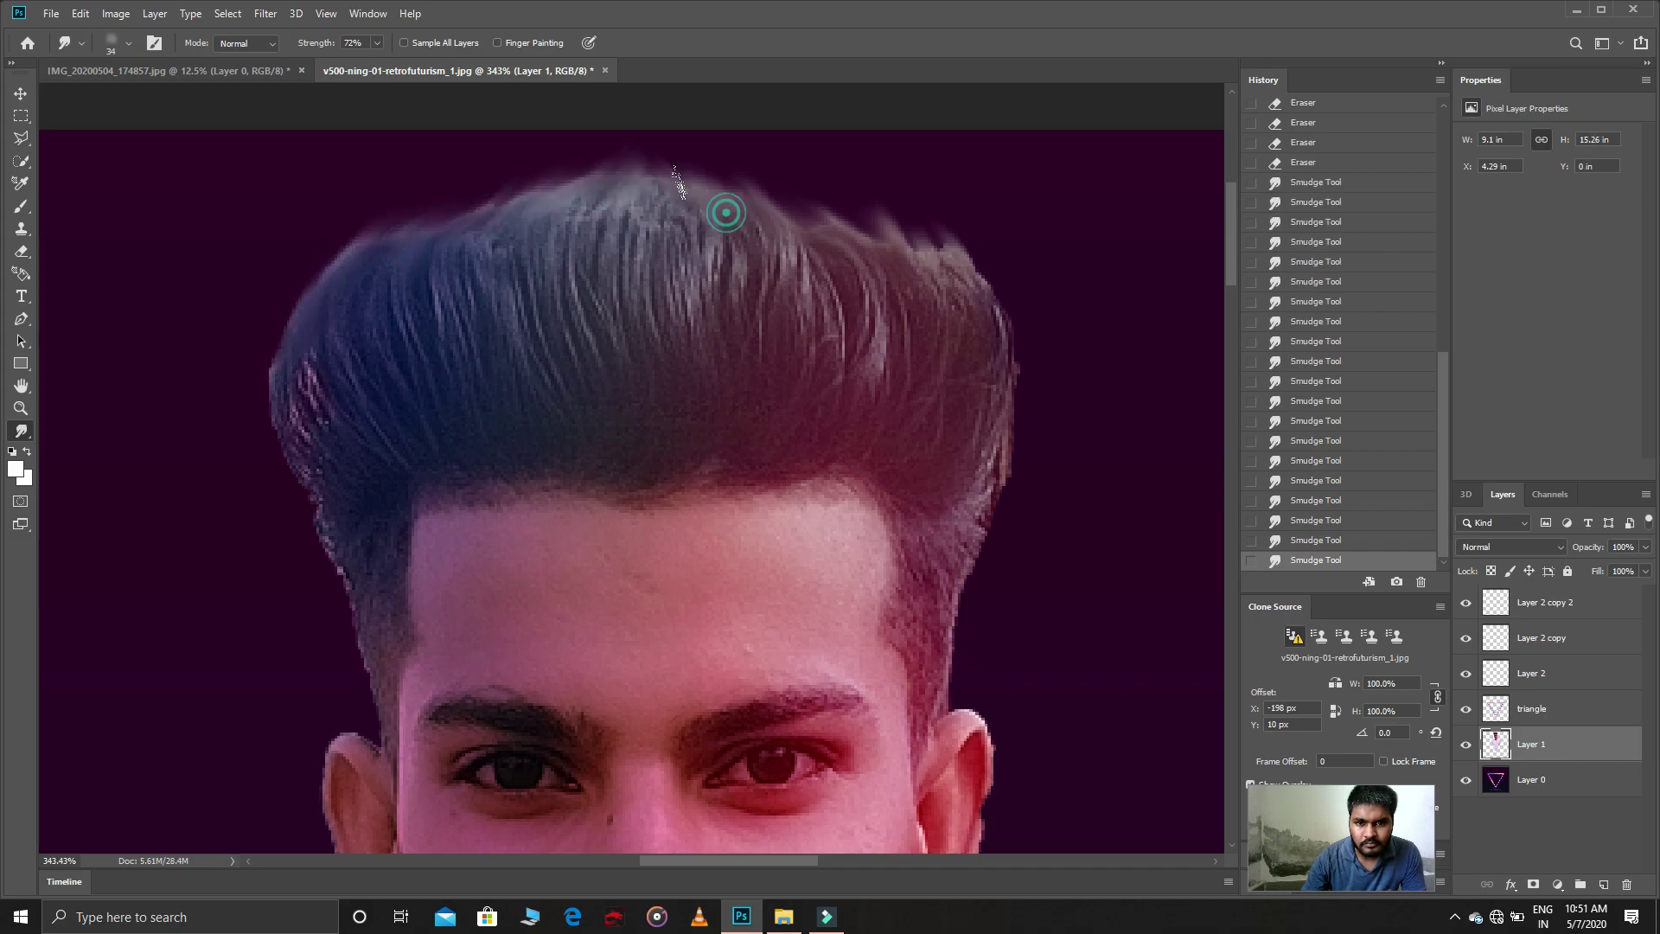
pyautogui.moveTo(1007, 497); pyautogui.dragTo(1003, 406)
pyautogui.moveTo(1003, 449); pyautogui.dragTo(1007, 363)
pyautogui.moveTo(1003, 406)
pyautogui.mouseDown()
pyautogui.moveTo(1003, 333)
pyautogui.moveTo(997, 347)
pyautogui.mouseUp()
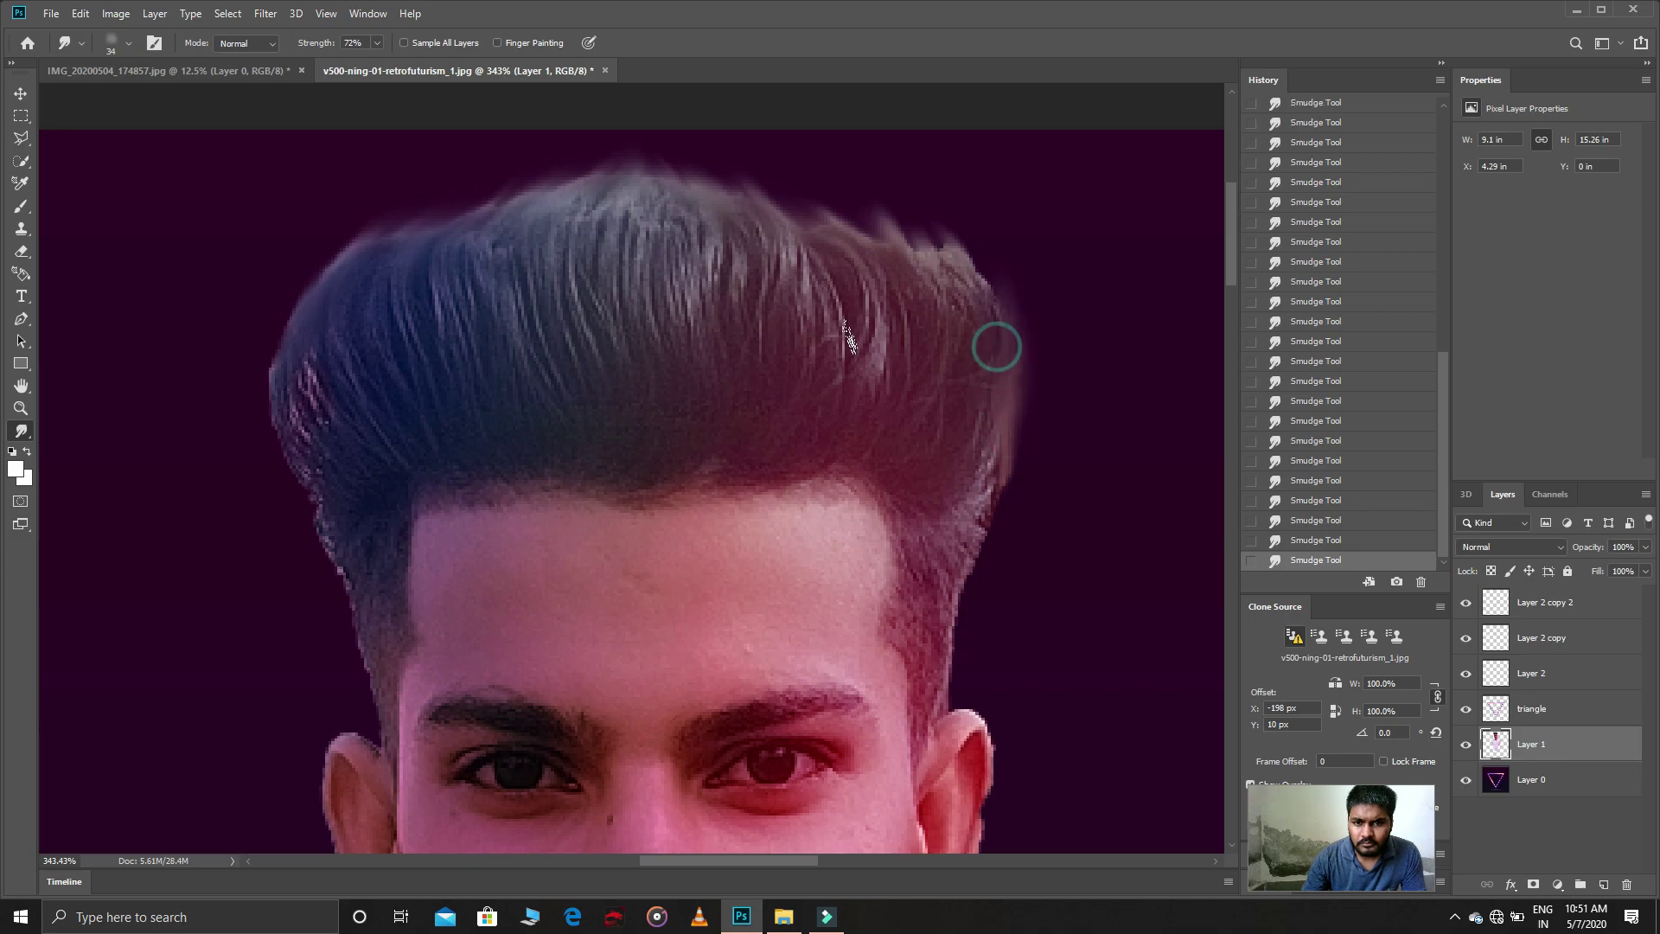
pyautogui.moveTo(321, 467)
pyautogui.mouseDown()
pyautogui.moveTo(294, 368)
pyautogui.moveTo(295, 421)
pyautogui.mouseUp()
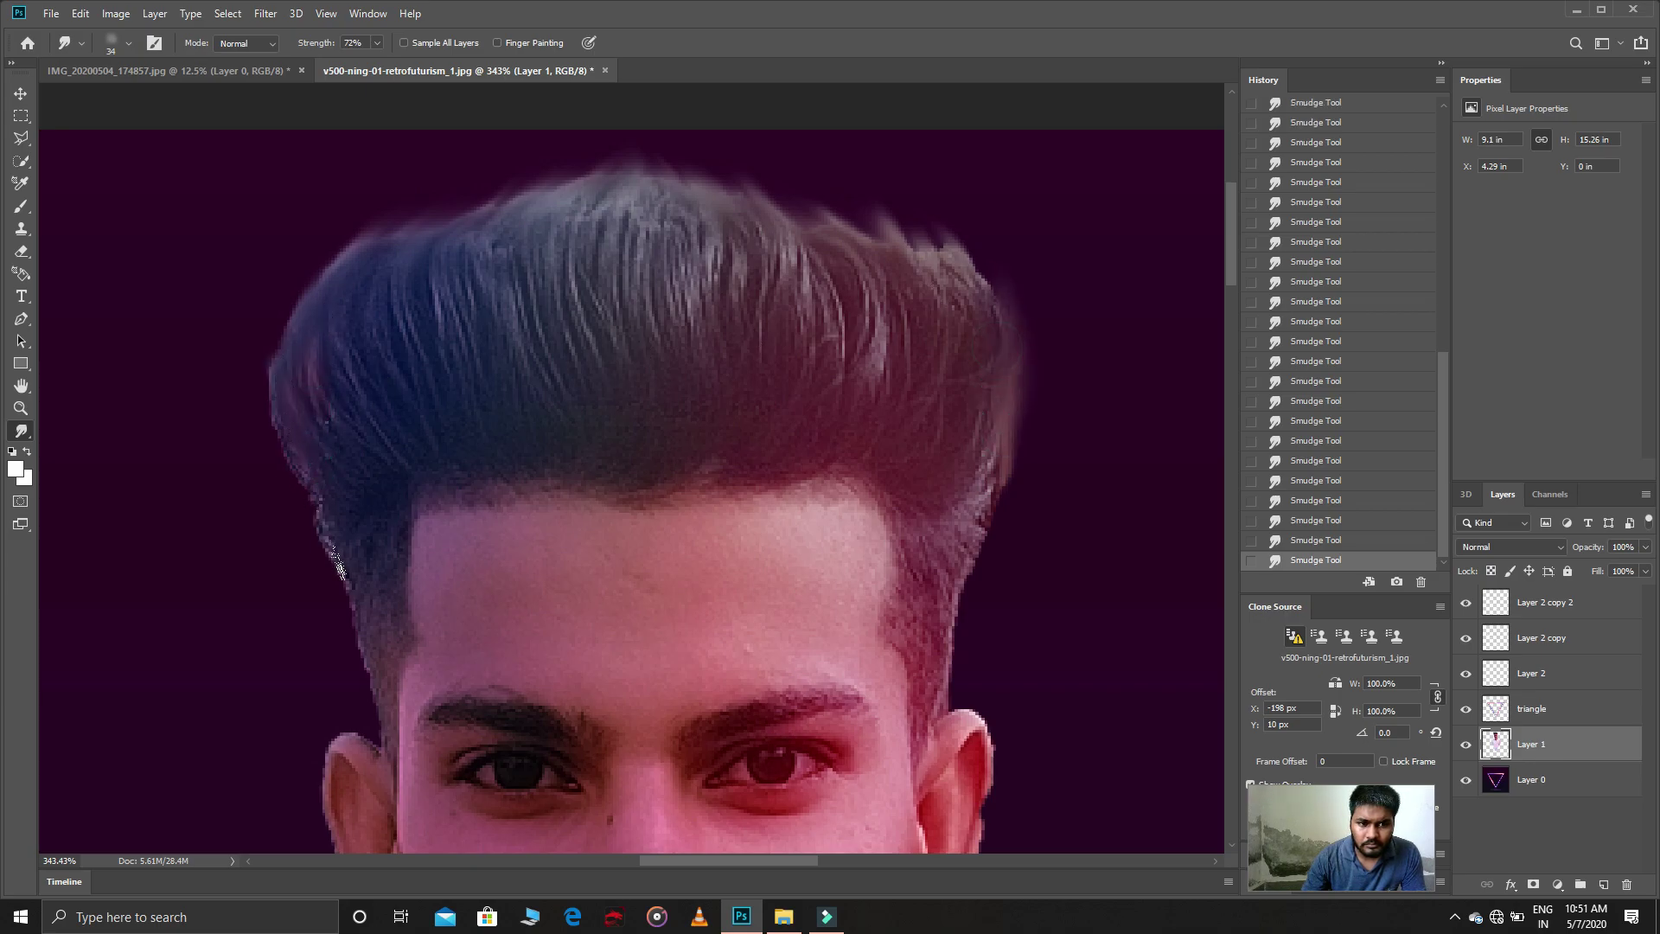
pyautogui.moveTo(337, 588); pyautogui.dragTo(268, 401)
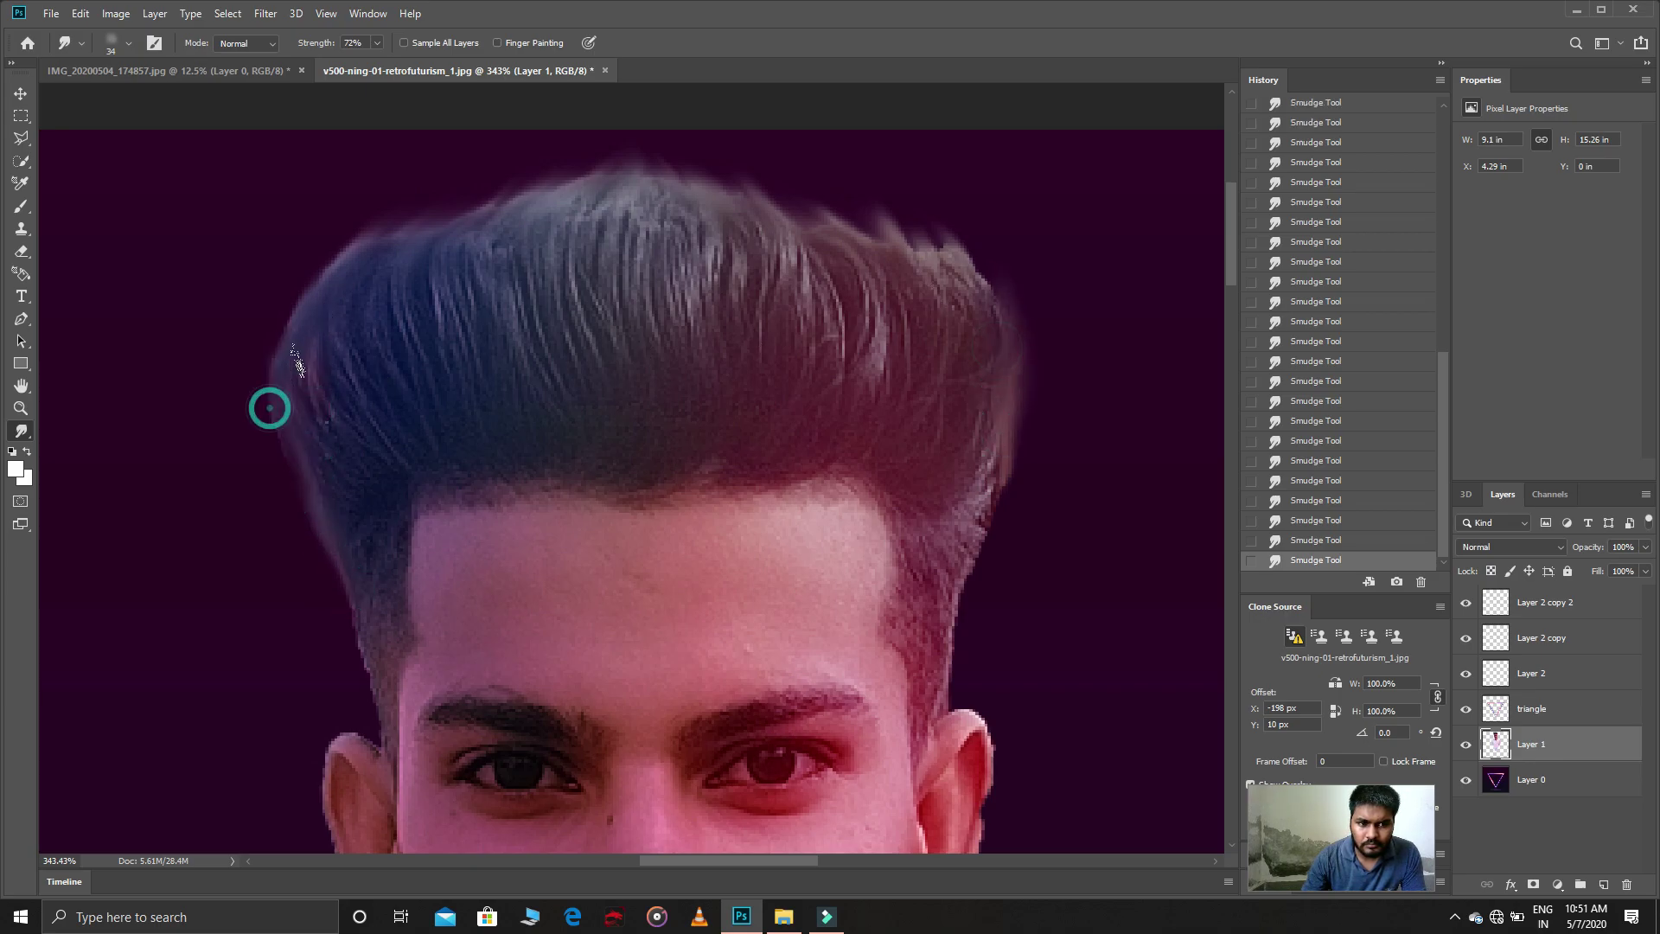
# Step: Zoom in on the face and give the Clone Stamp a Soft Round 73 px brush
pyautogui.click(21, 408)
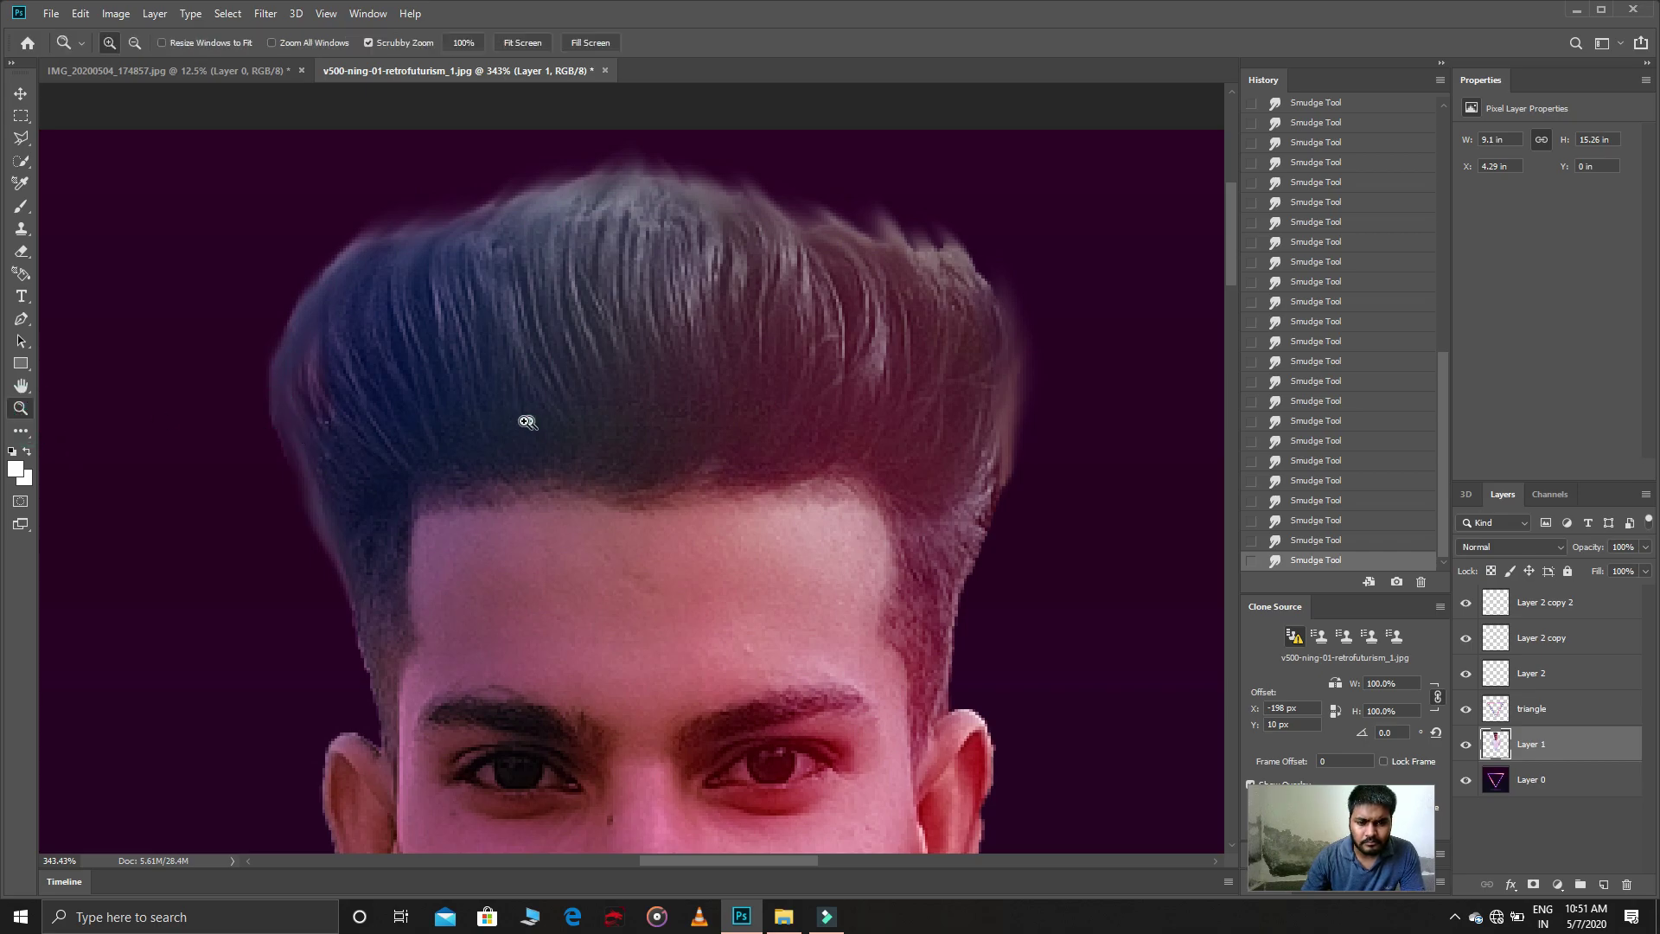
pyautogui.moveTo(529, 419); pyautogui.dragTo(671, 492)
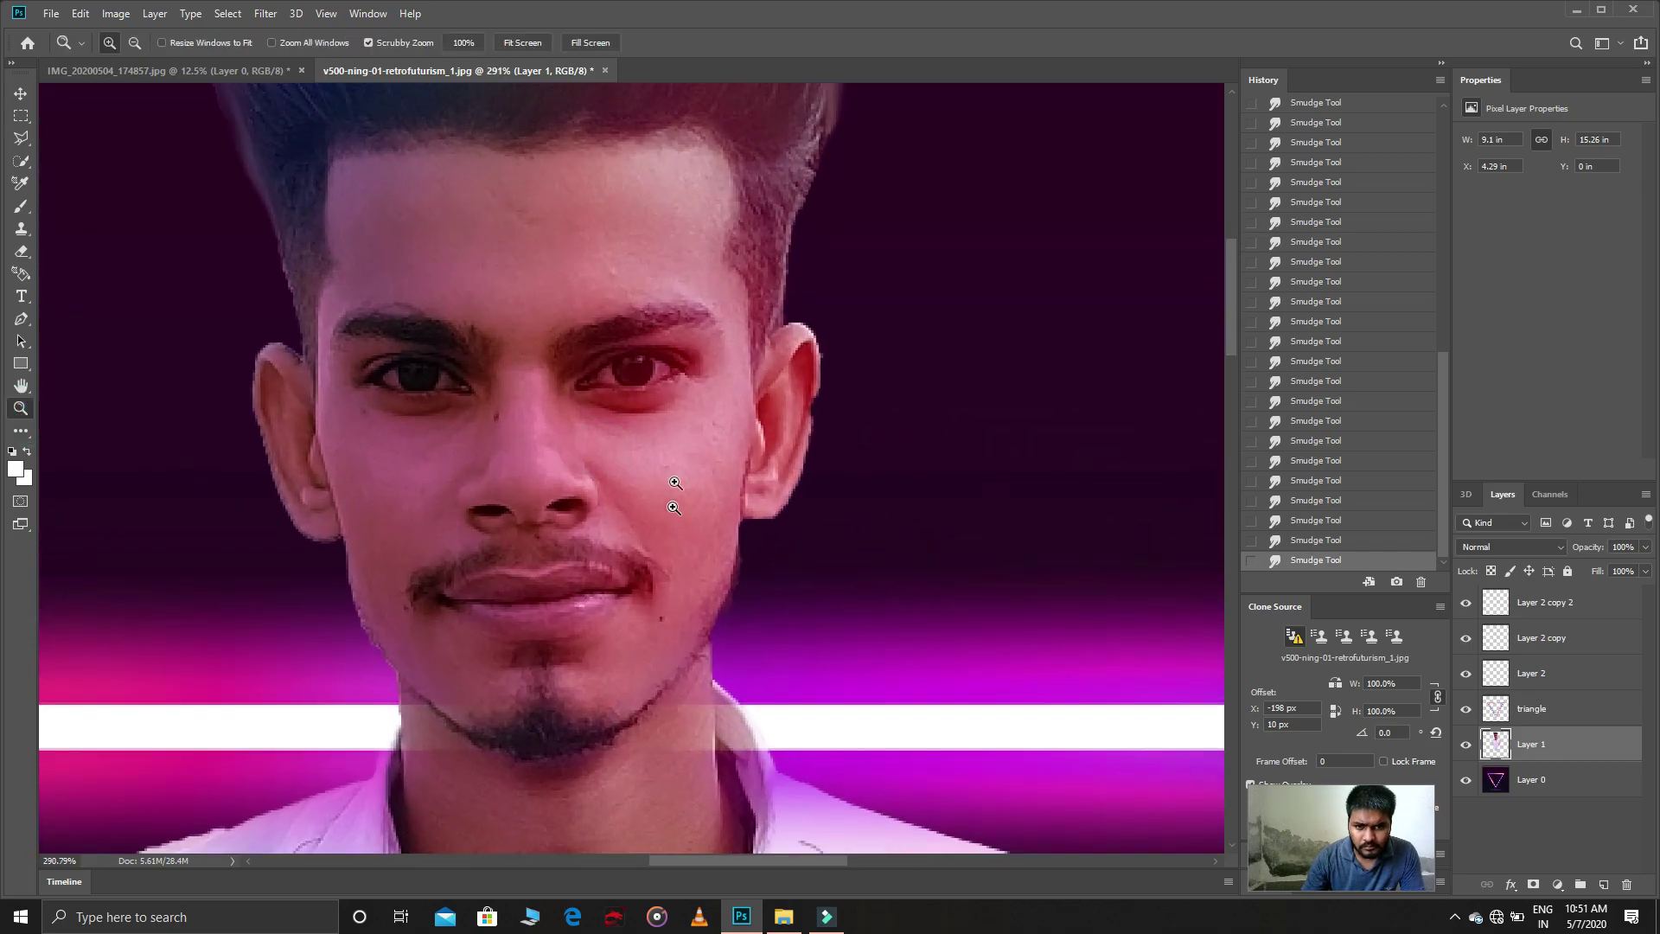
pyautogui.moveTo(796, 407); pyautogui.dragTo(882, 433)
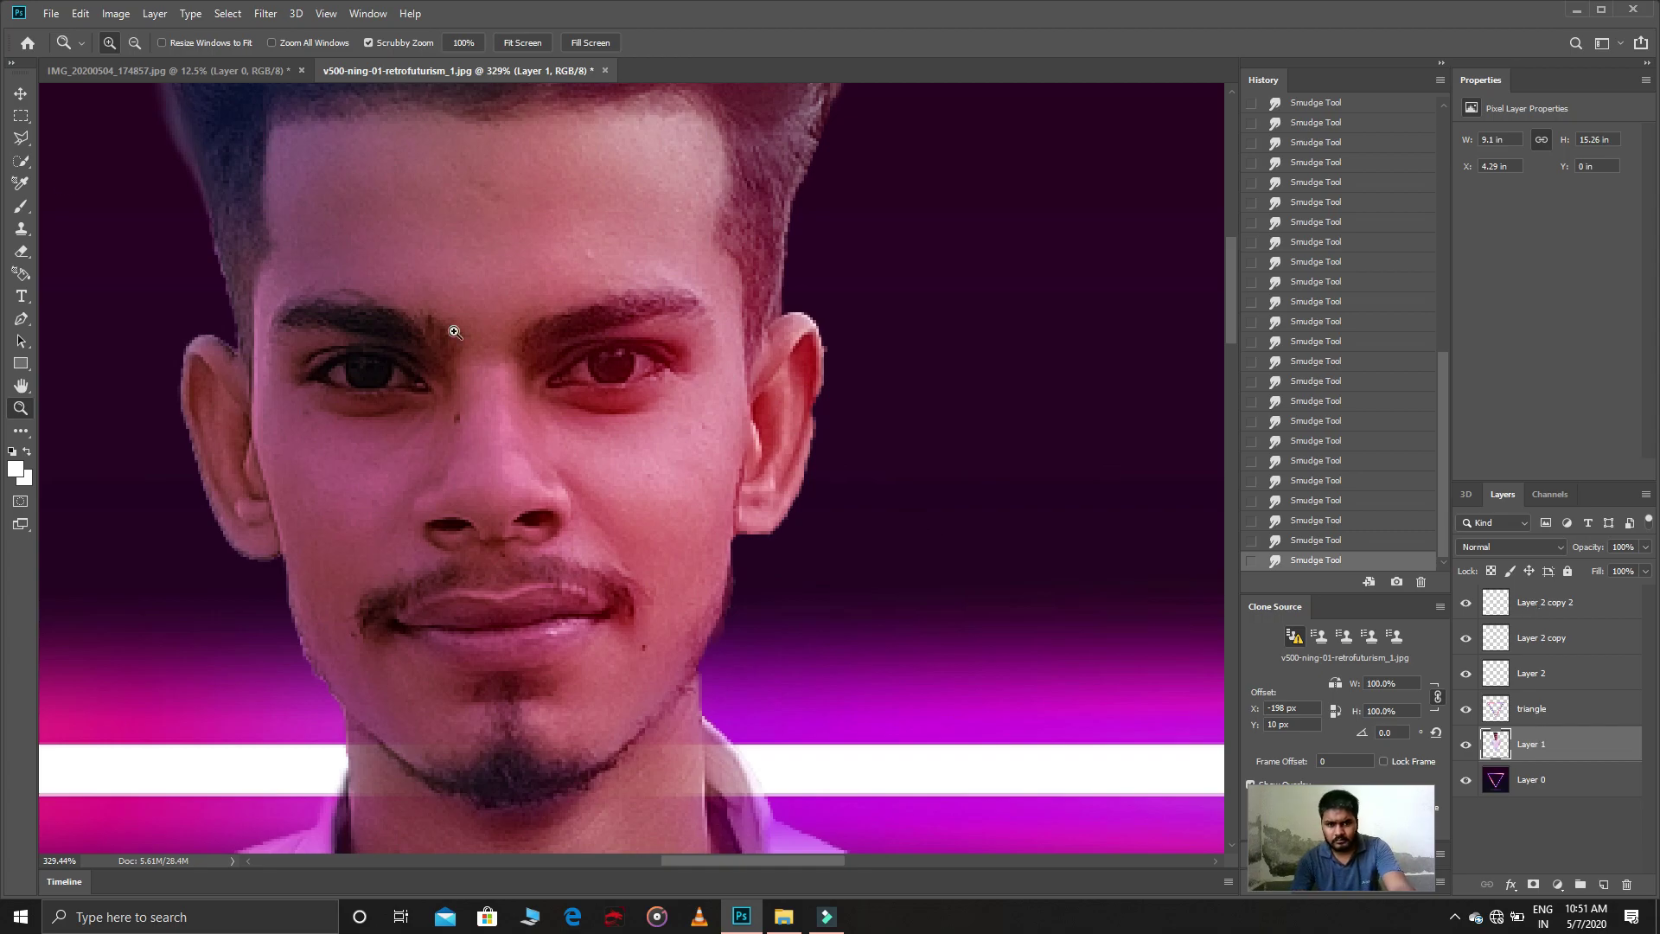
pyautogui.click(21, 229)
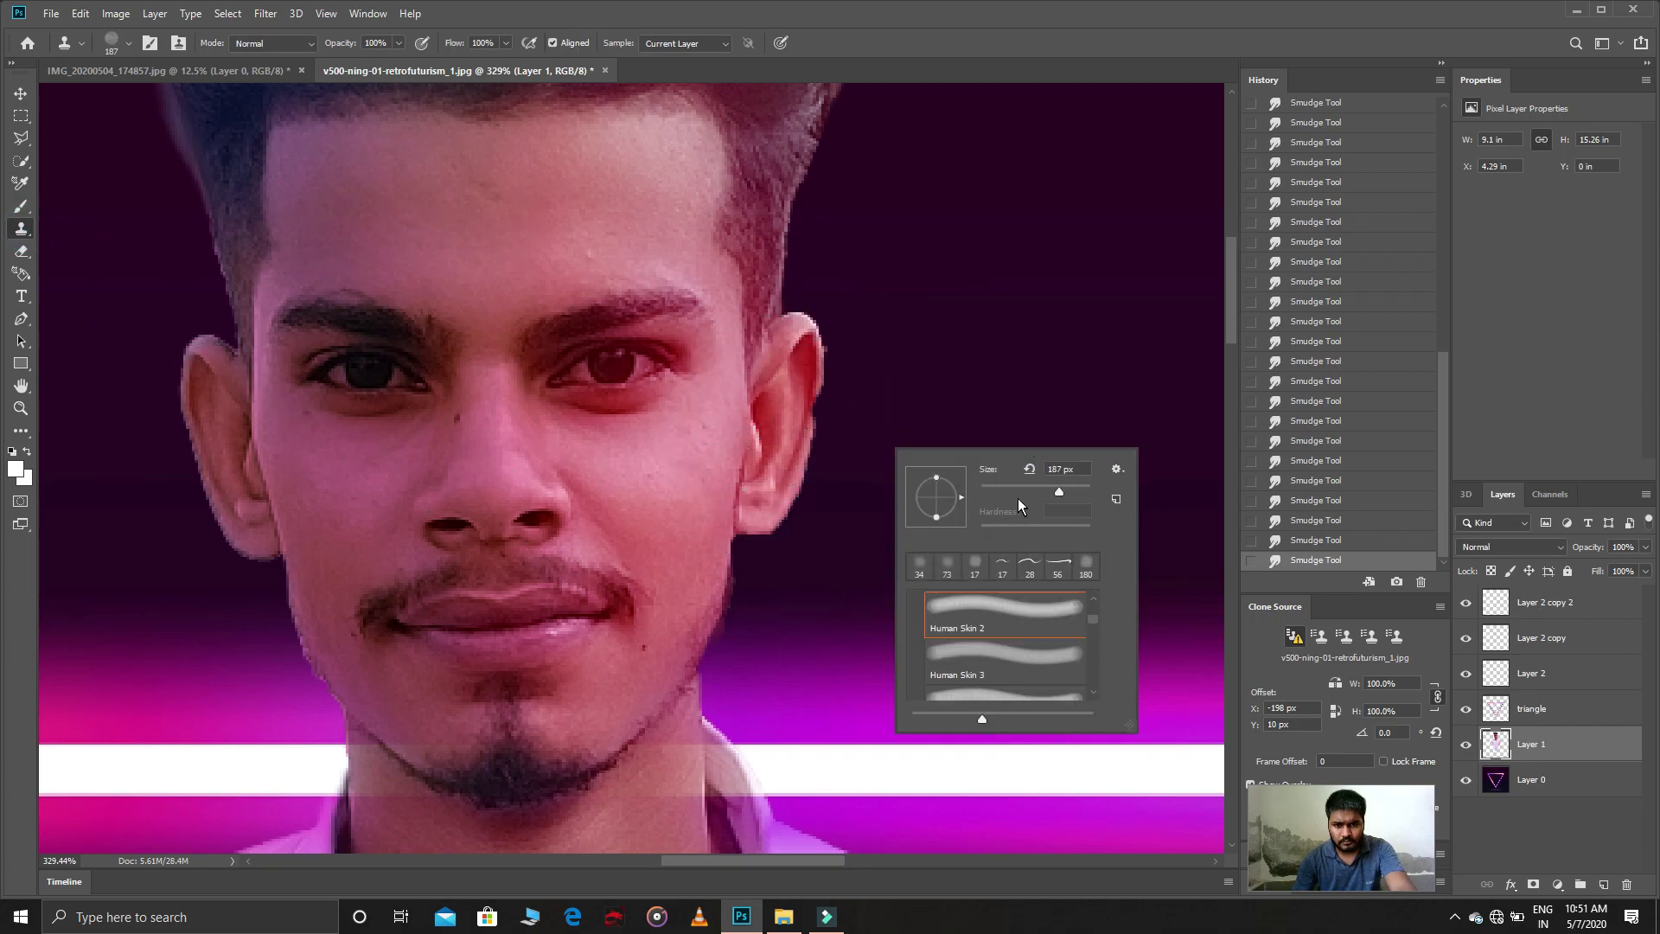
pyautogui.moveTo(1020, 491); pyautogui.dragTo(1005, 491)
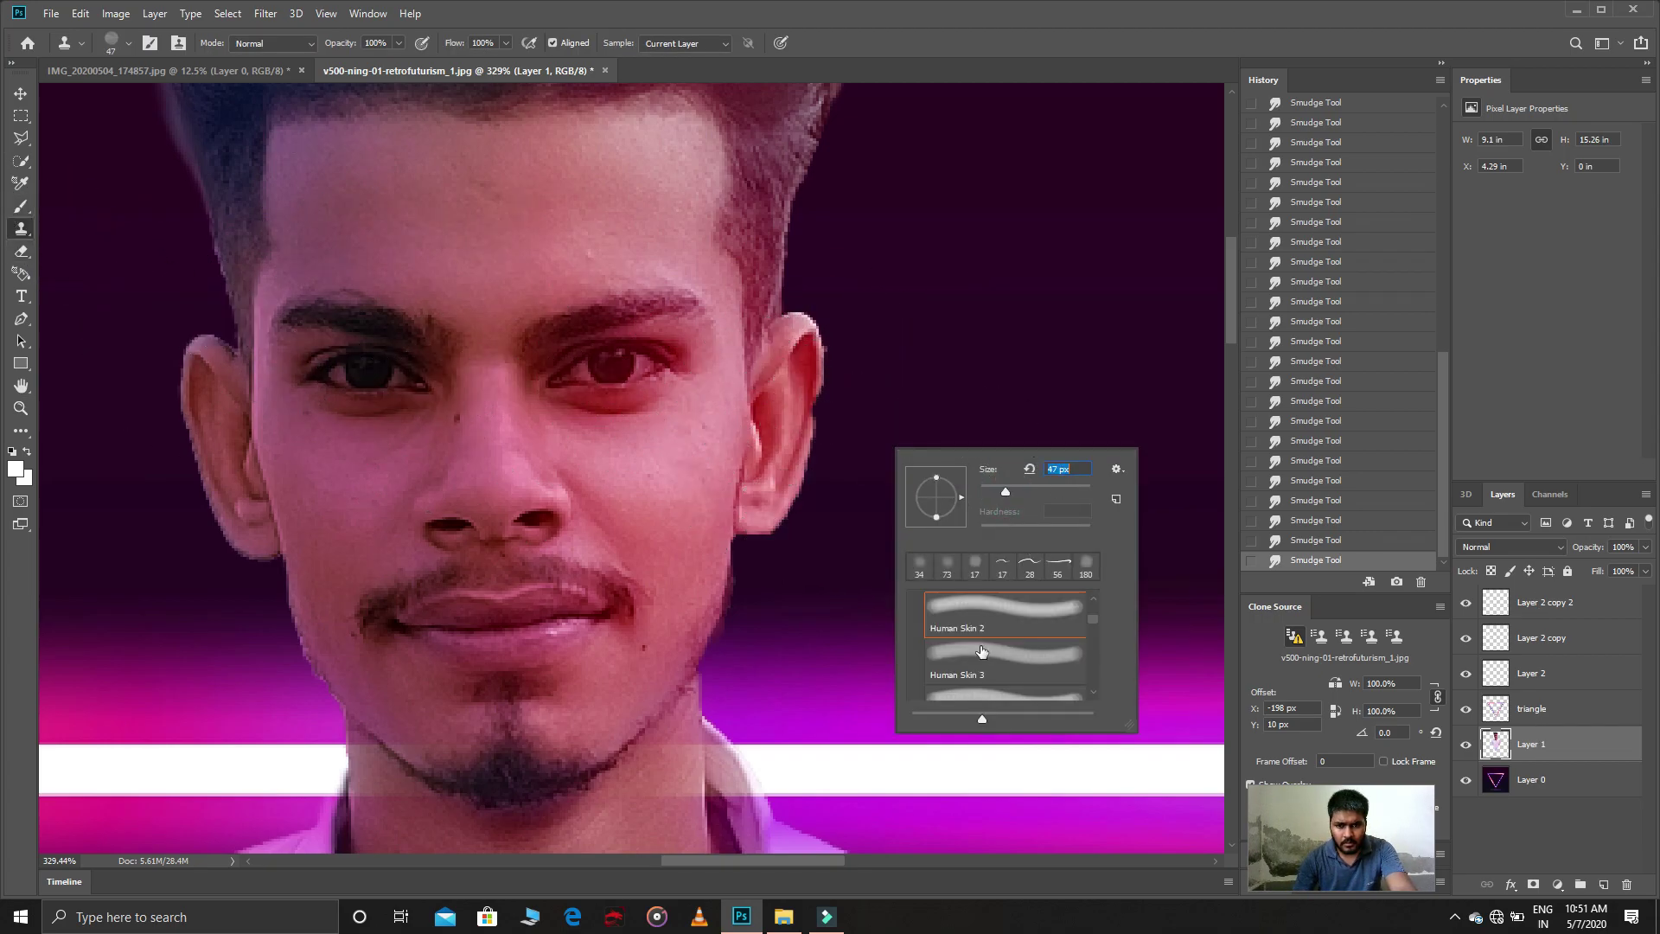
pyautogui.click(946, 566)
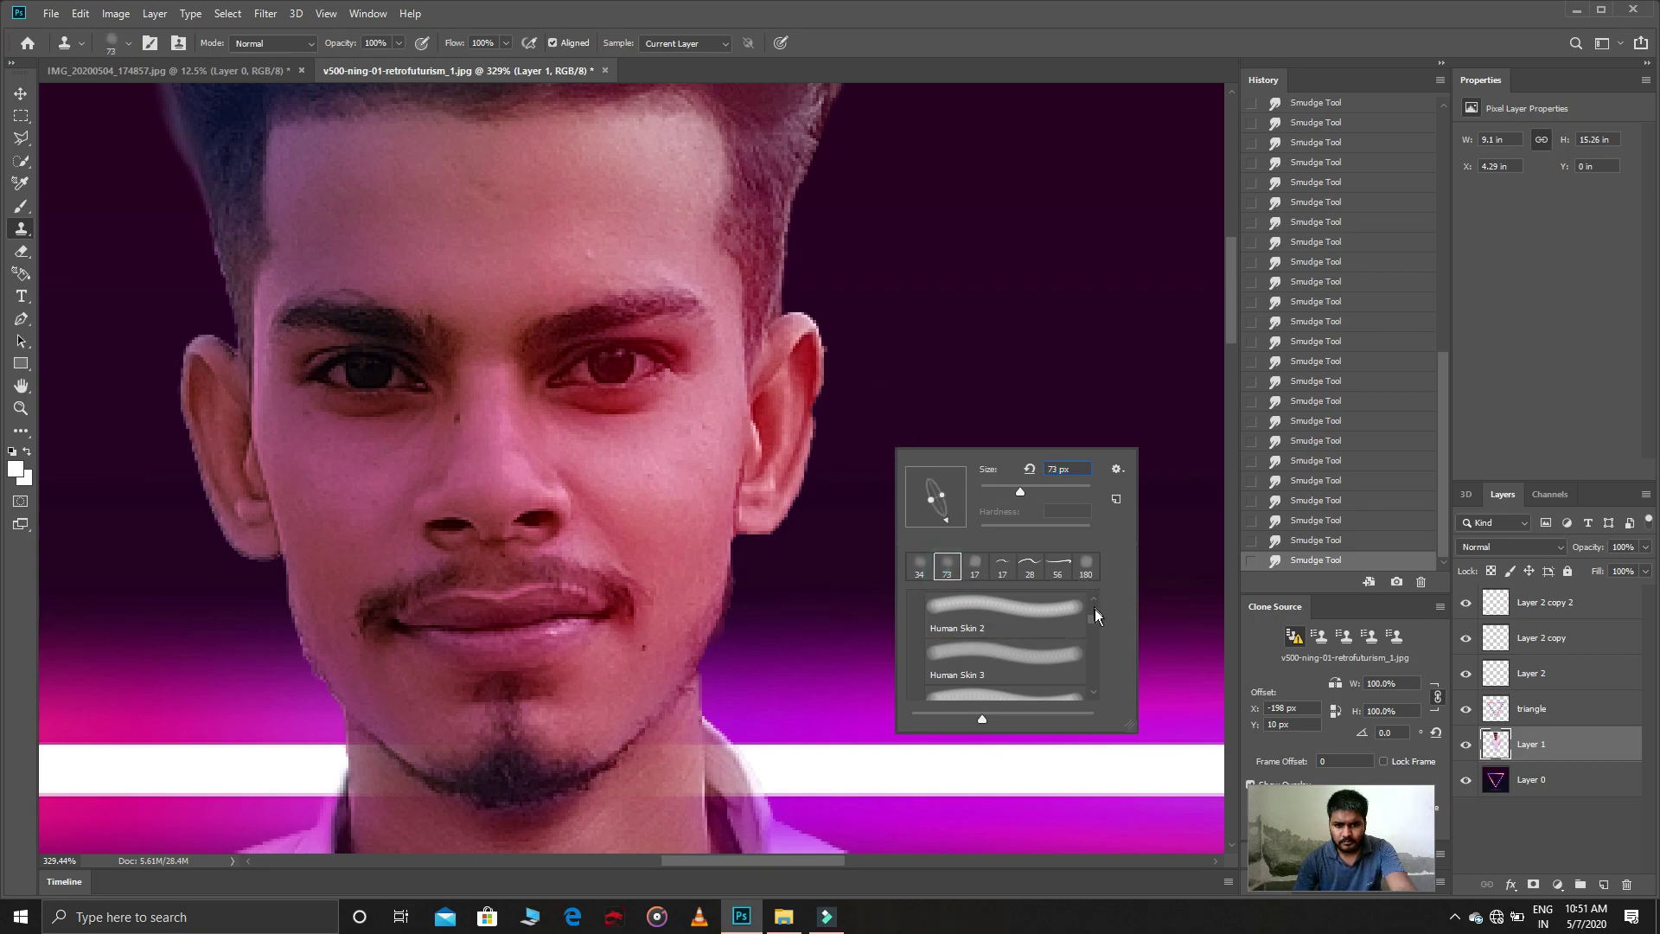
pyautogui.moveTo(1095, 611); pyautogui.dragTo(1095, 597)
pyautogui.click(1053, 638)
pyautogui.rightClick(861, 403)
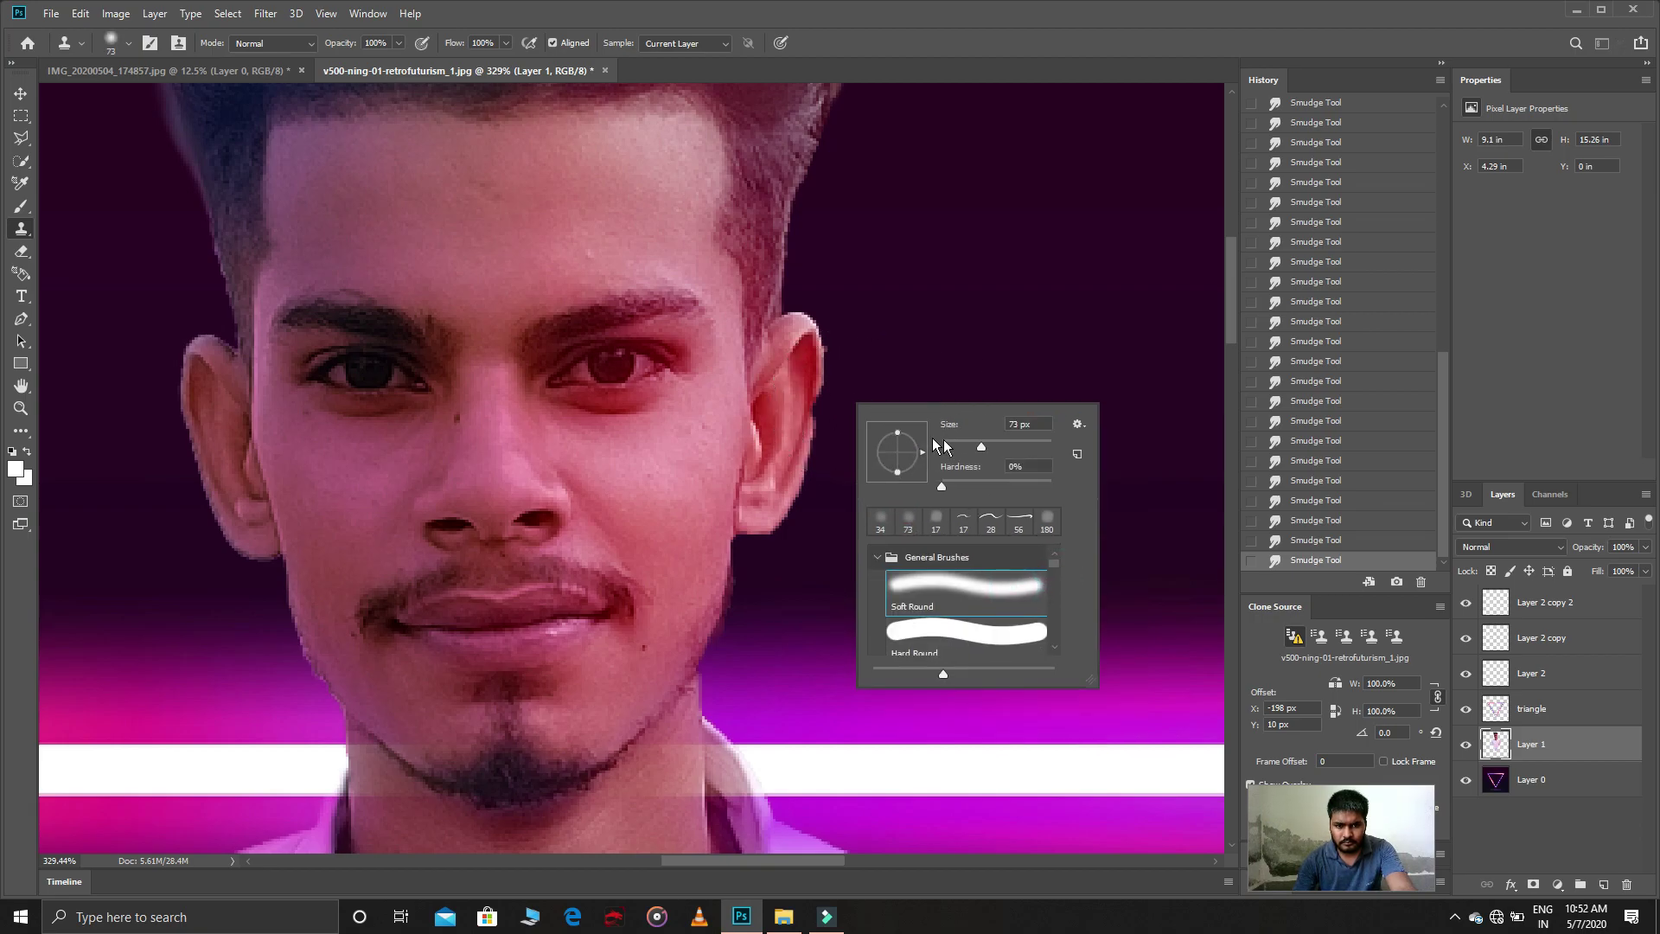
# Step: Clone sampled skin beside the ear, undo the mouth clone strokes, and zoom out
pyautogui.keyDown('alt'); pyautogui.click(840, 383); pyautogui.keyUp('alt')
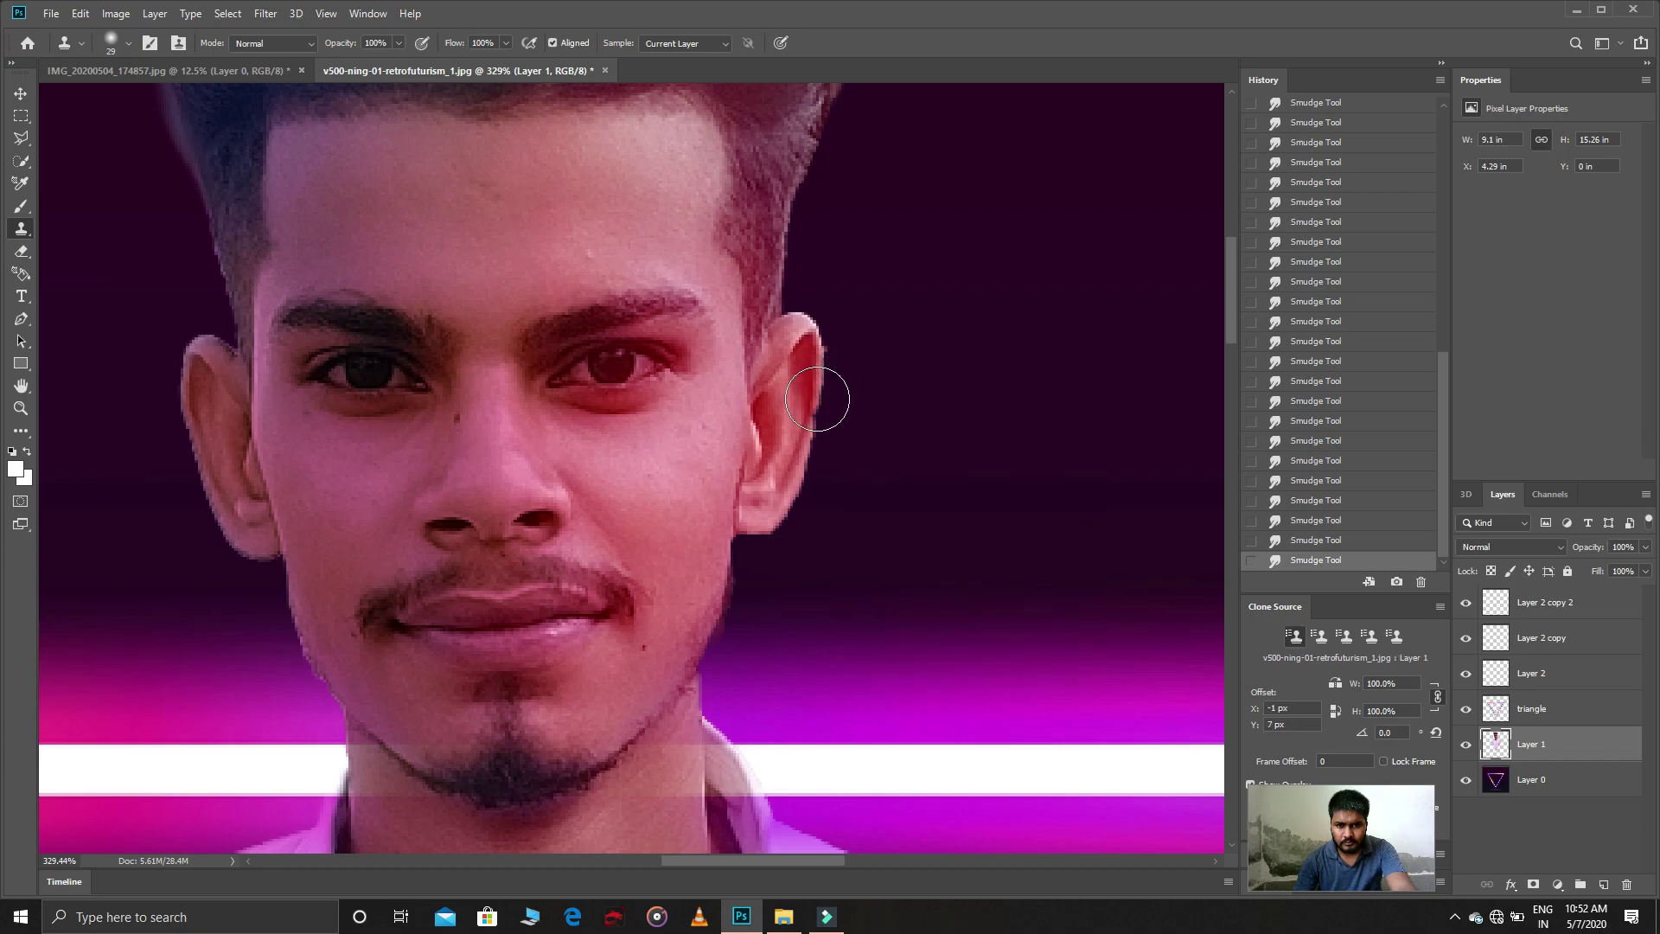
pyautogui.click(817, 403)
pyautogui.doubleClick(459, 630)
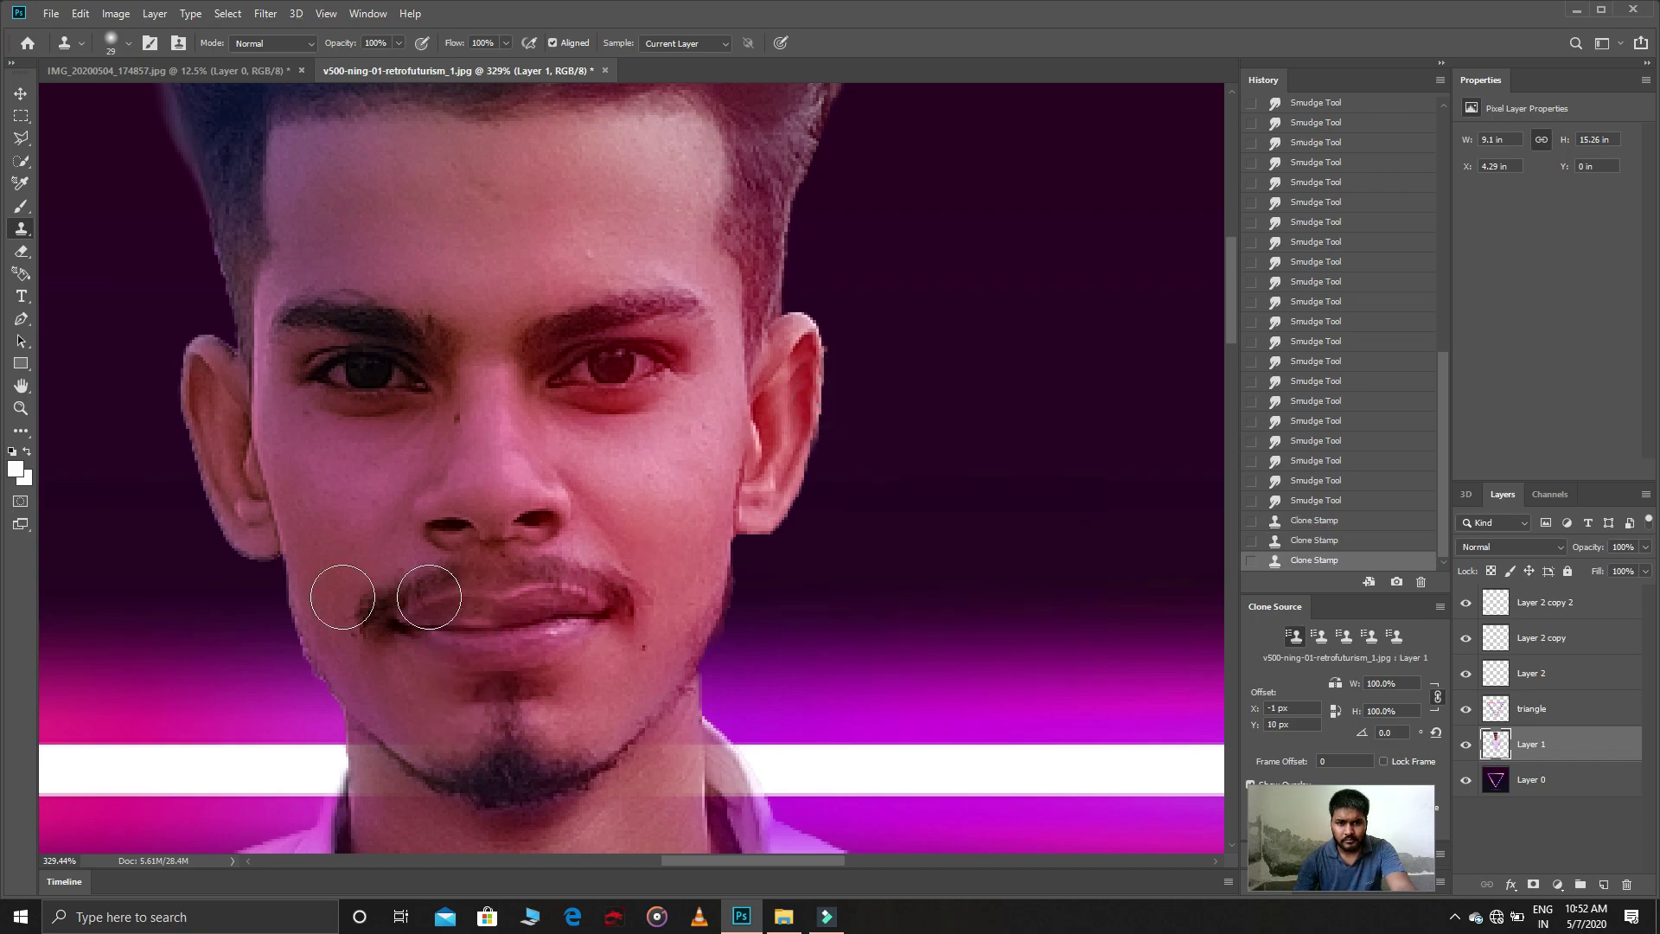
pyautogui.click(1354, 517)
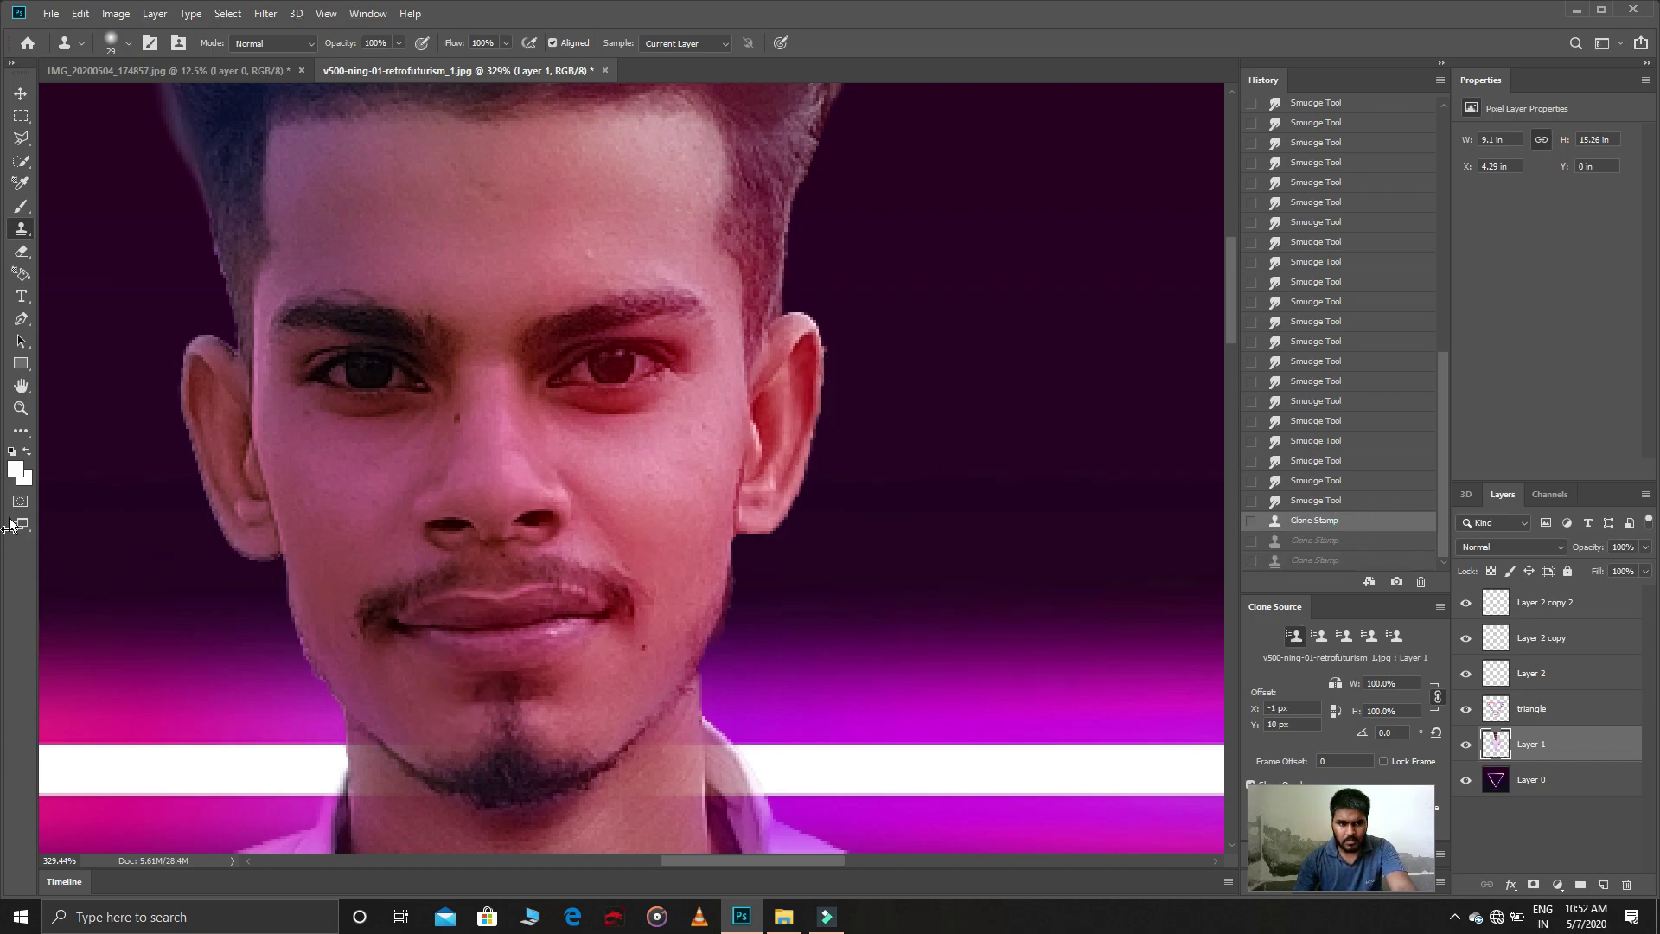
pyautogui.click(21, 407)
pyautogui.moveTo(433, 394); pyautogui.dragTo(310, 416)
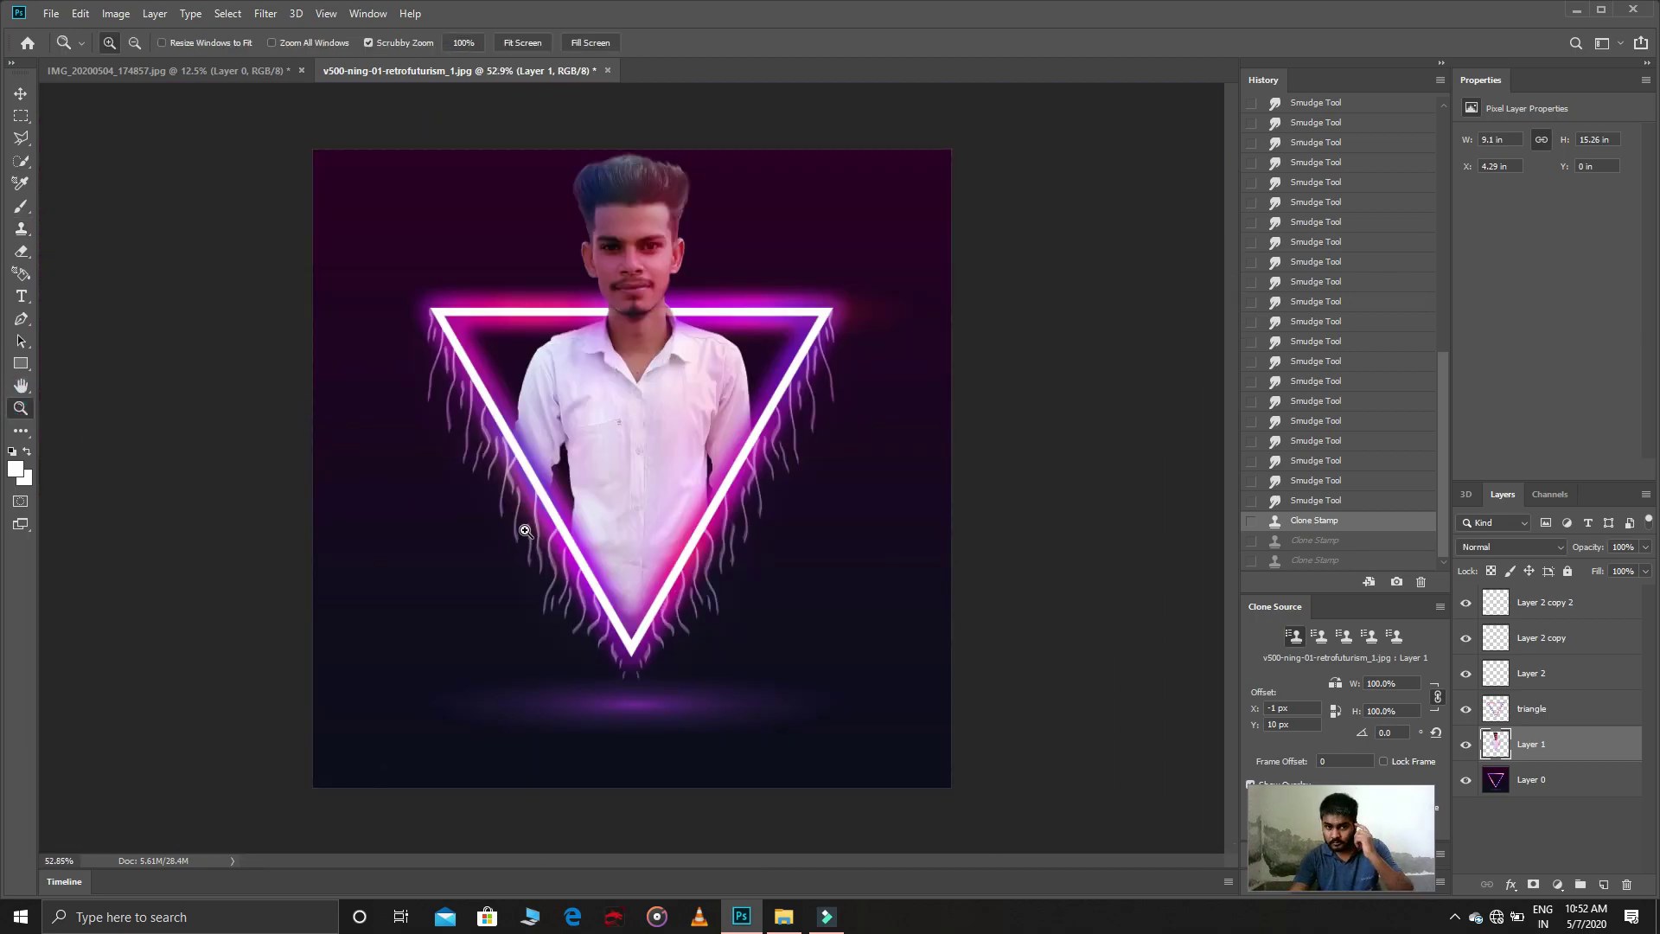
# Step: In the Camera Raw filter, set Texture +10 and Vibrance +16, leaving temperature at zero
pyautogui.hotkey('ctrl', 'shift', 'a')
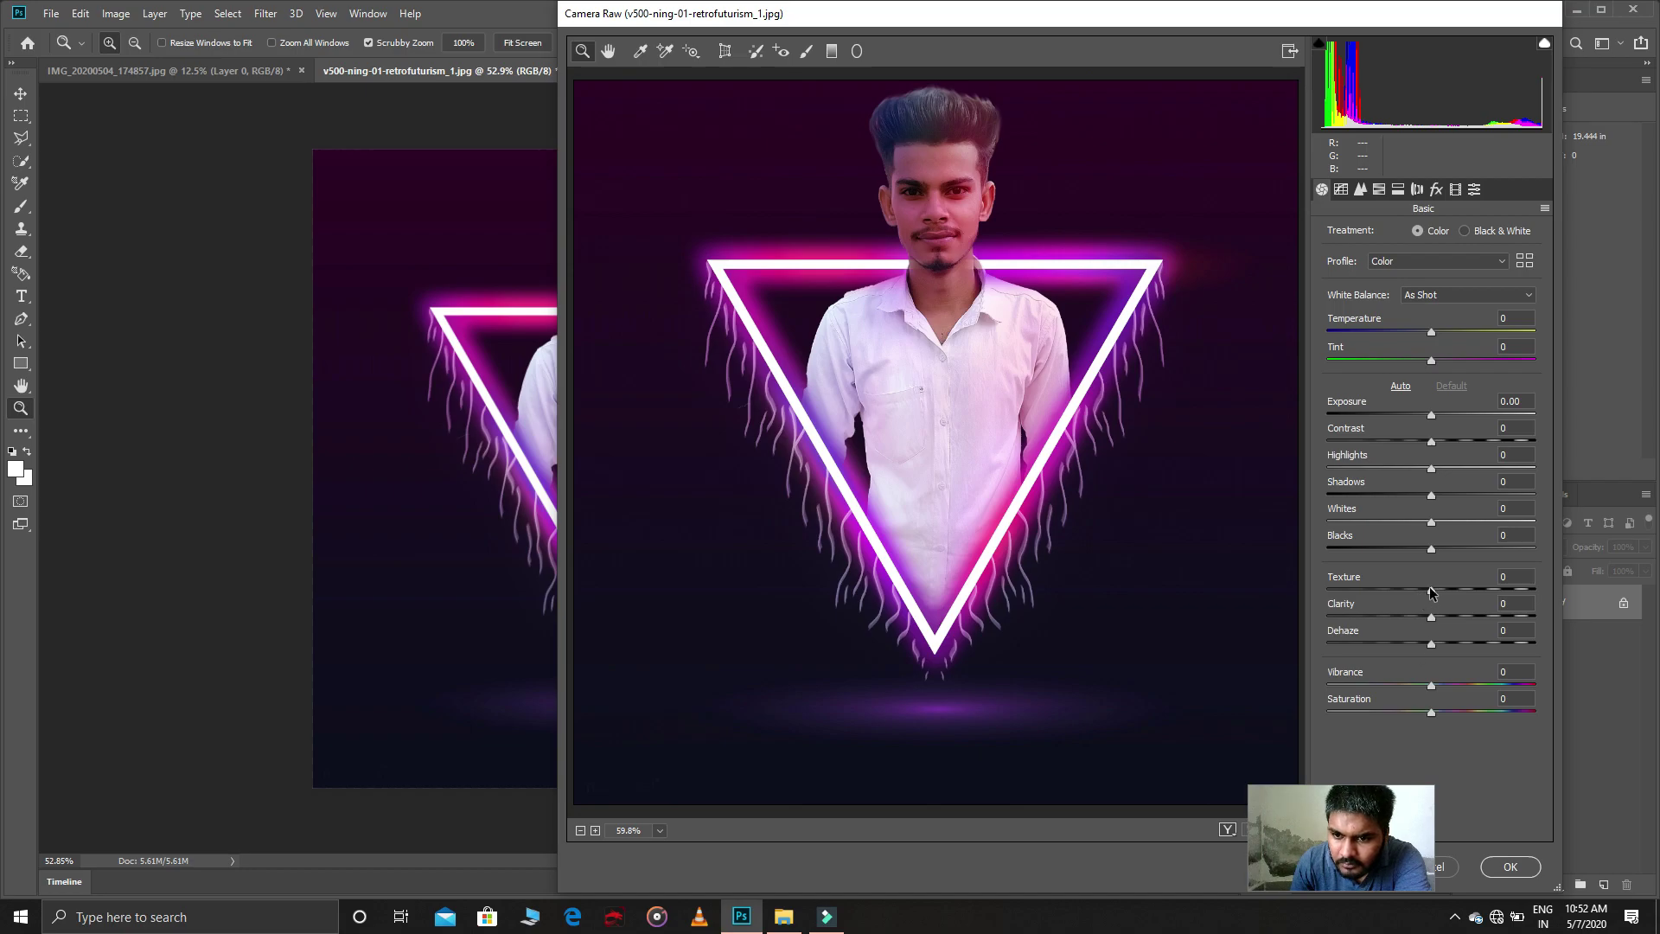
pyautogui.moveTo(1431, 591); pyautogui.dragTo(1440, 584)
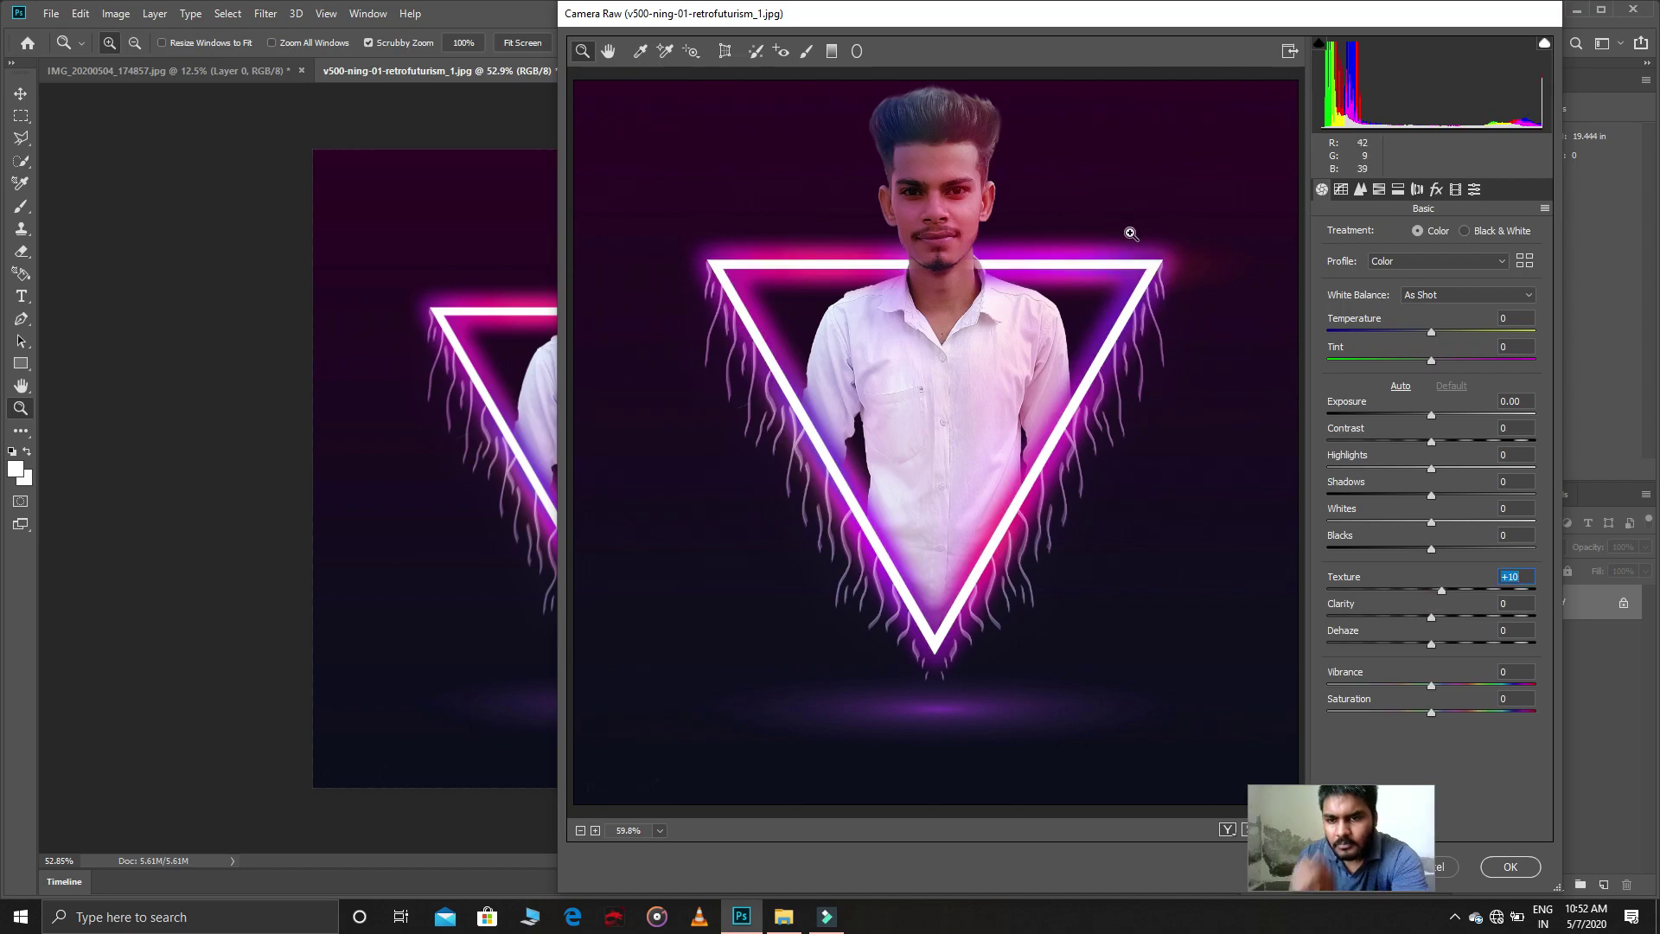
pyautogui.click(1425, 336)
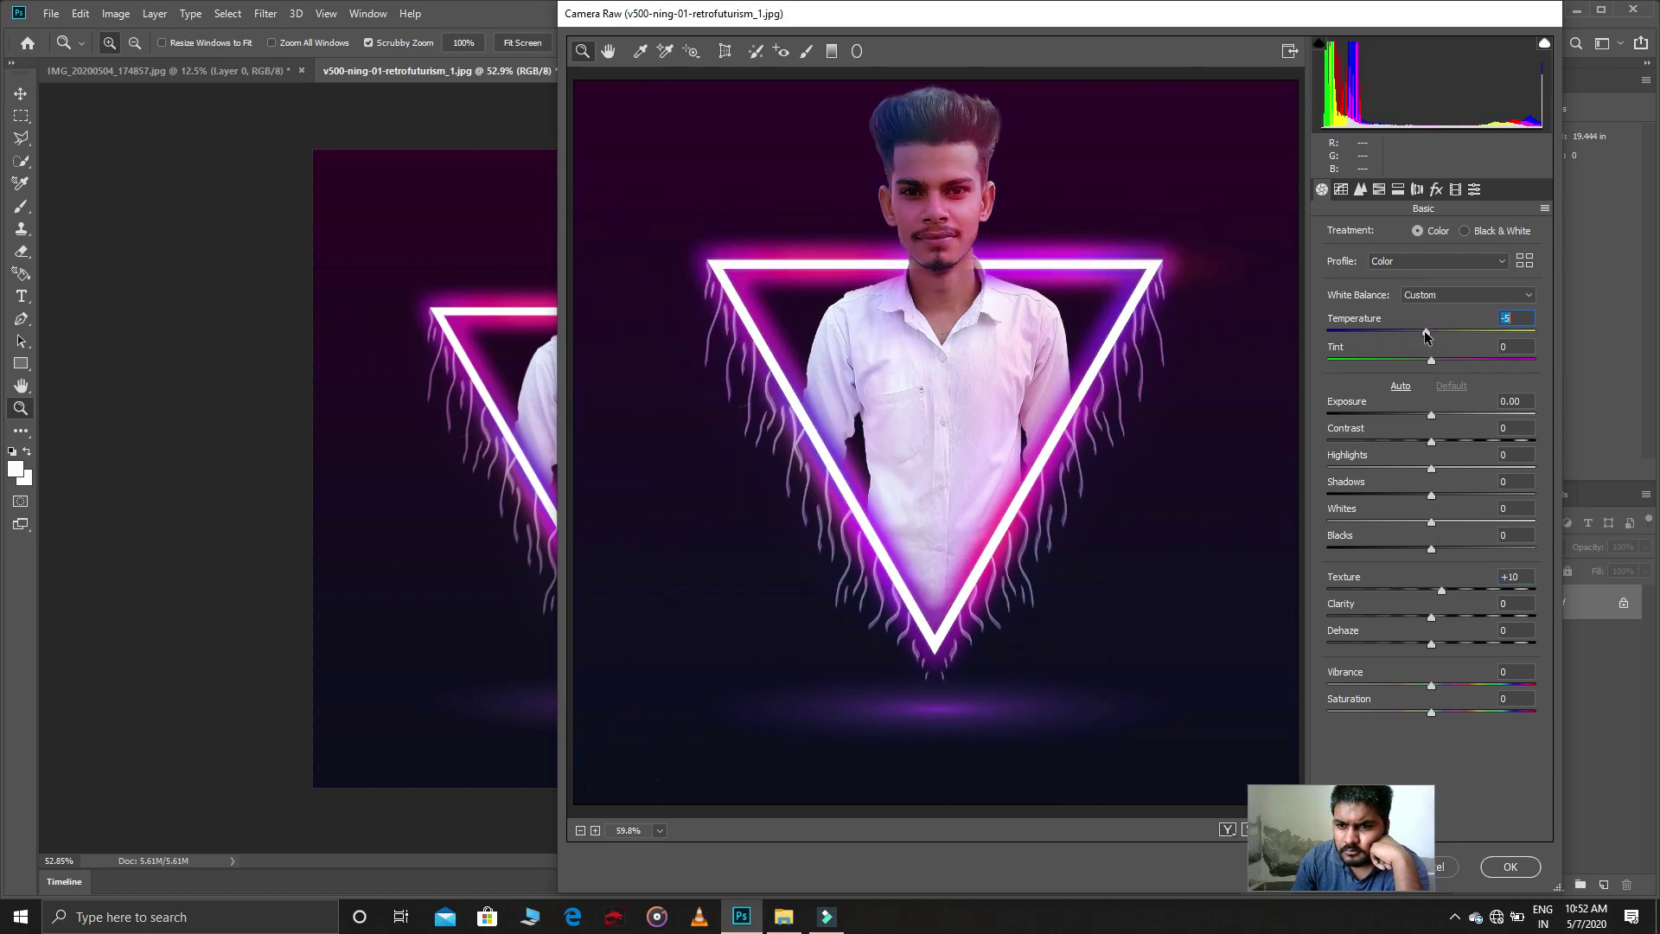
pyautogui.doubleClick(1425, 336)
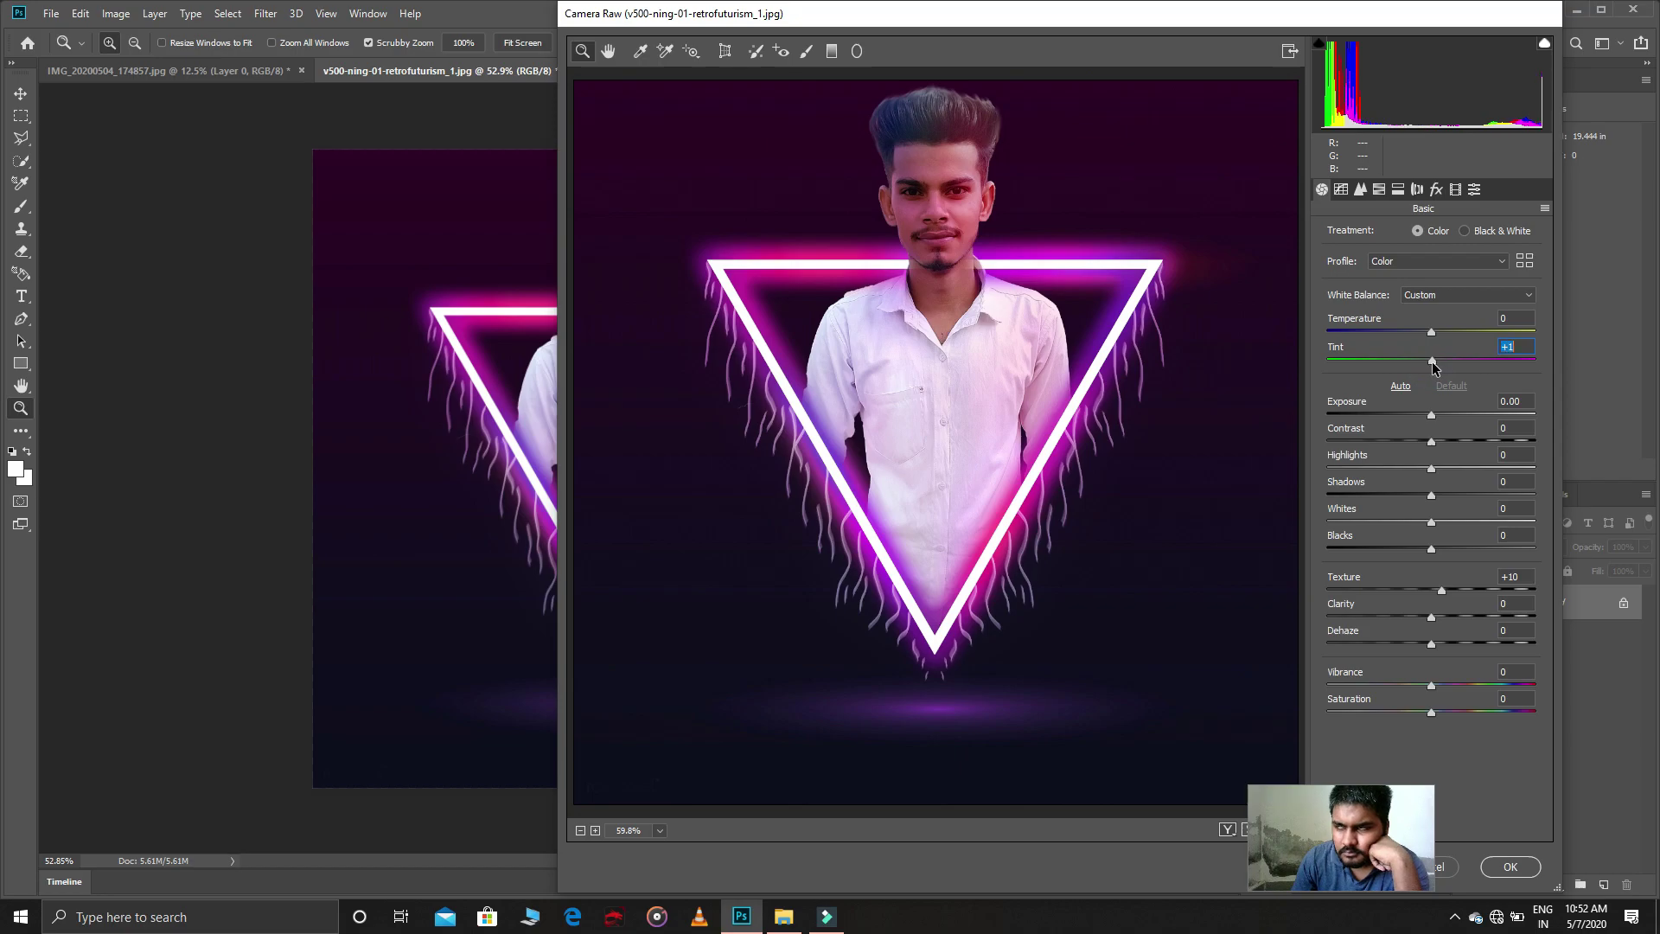
pyautogui.moveTo(1430, 689); pyautogui.dragTo(1450, 685)
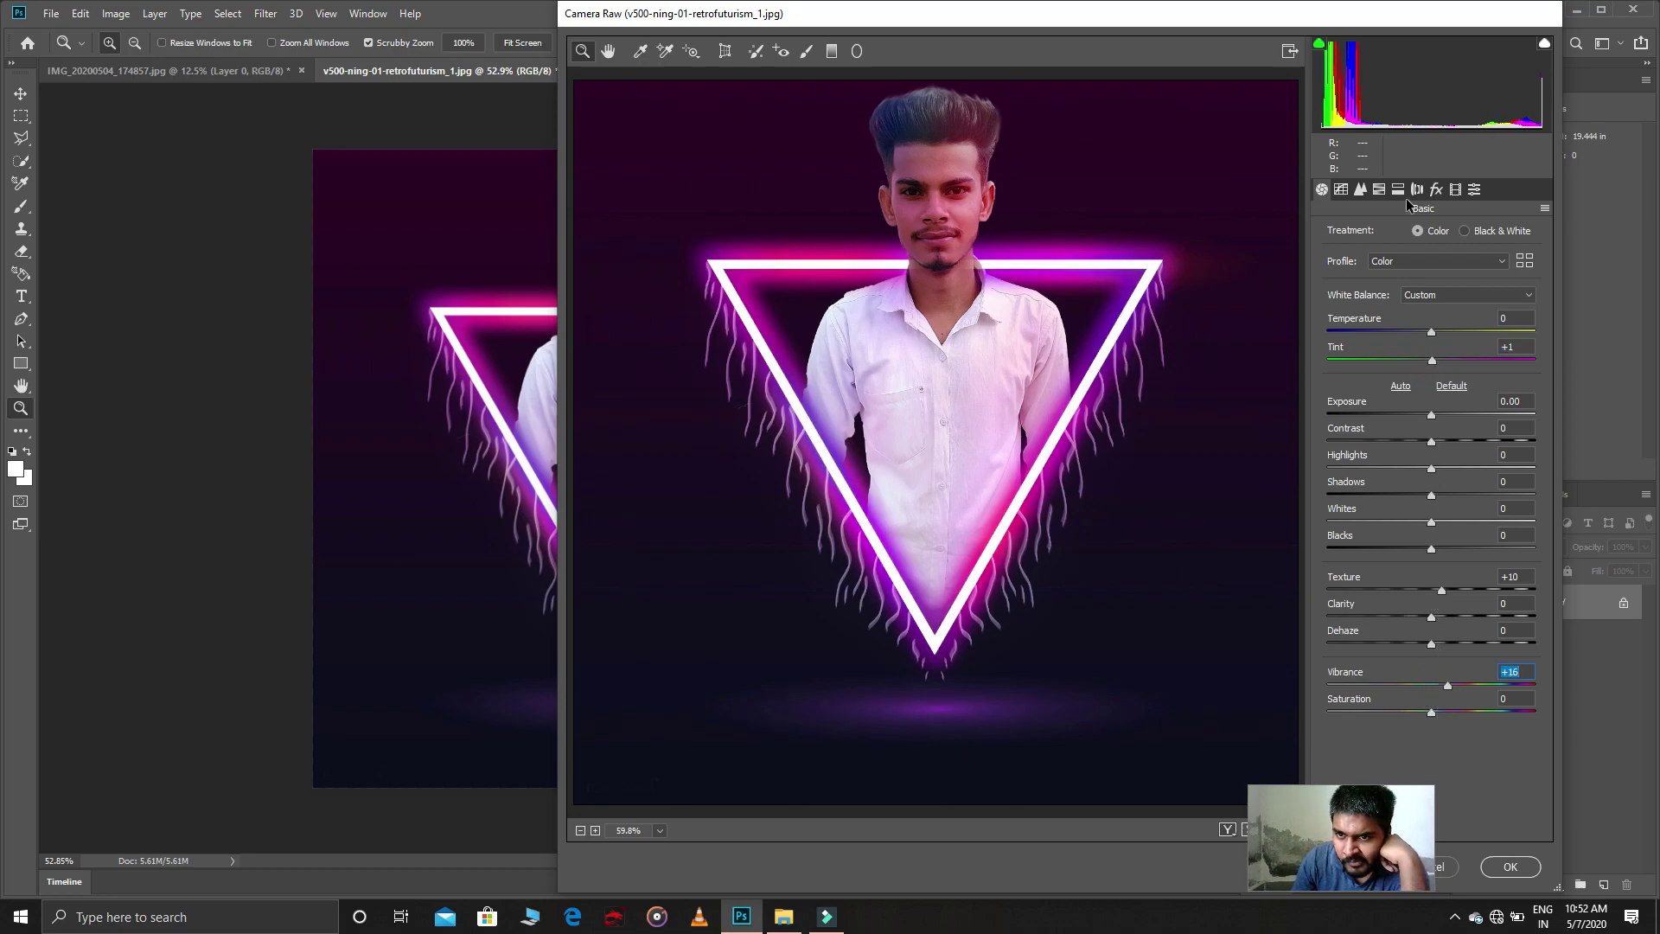
# Step: Add an edge vignette with Amount -23, Midpoint 42 and Feather 55
pyautogui.click(1435, 189)
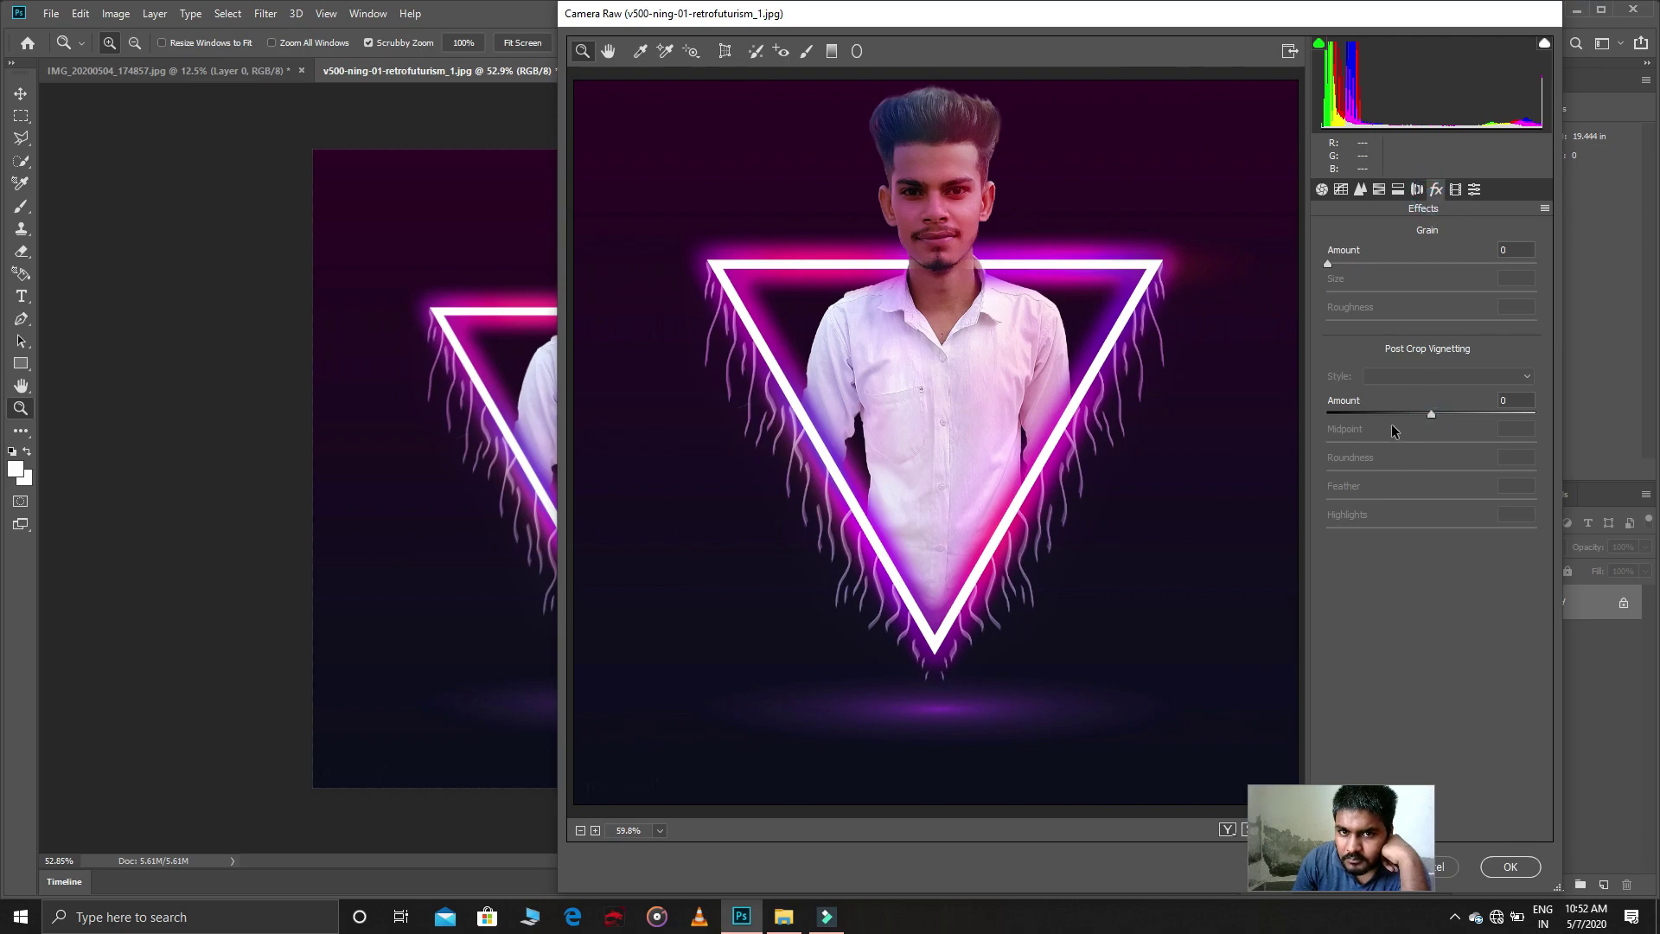
pyautogui.moveTo(1430, 414); pyautogui.dragTo(1404, 413)
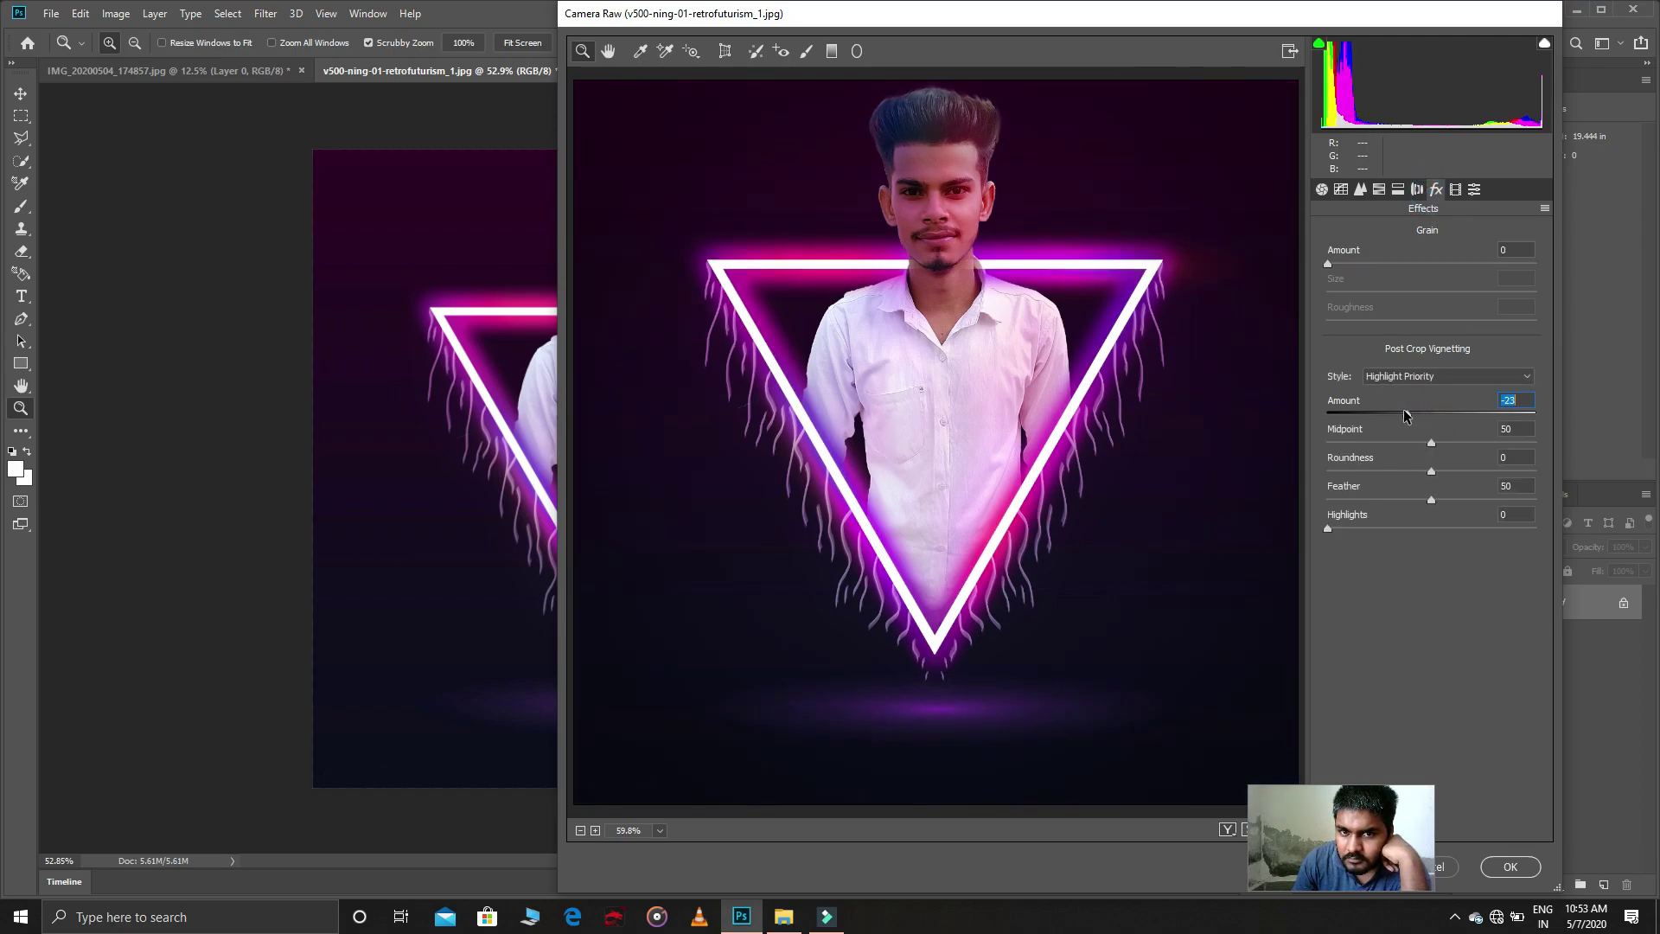
pyautogui.moveTo(1431, 441); pyautogui.dragTo(1415, 442)
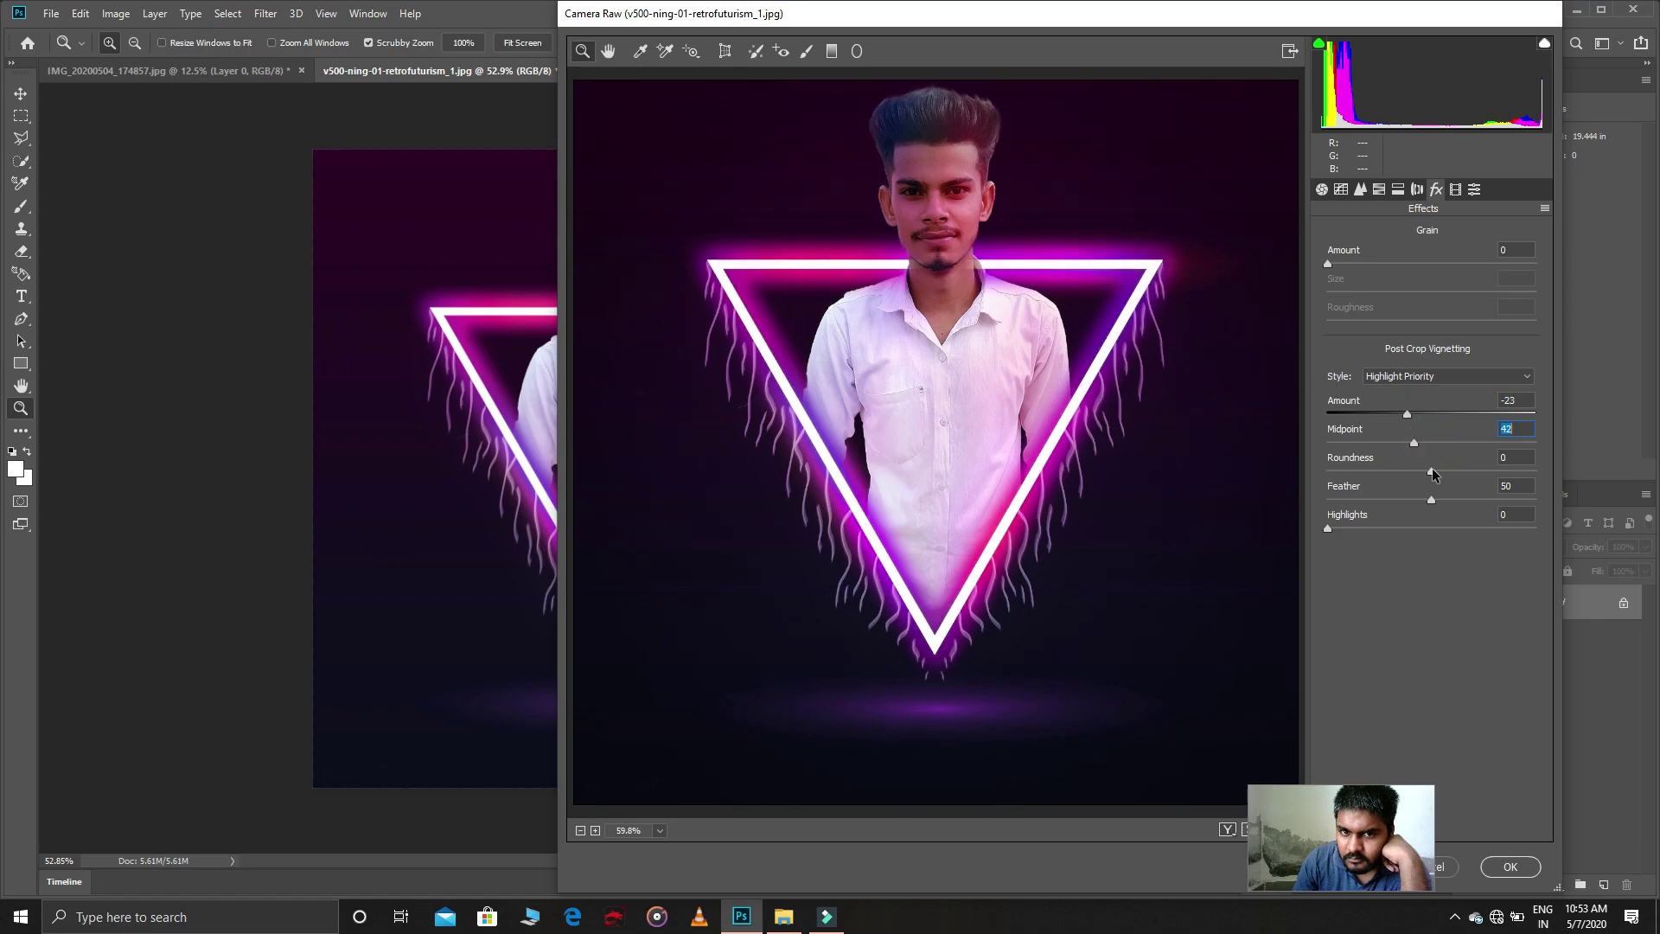
pyautogui.moveTo(1431, 501); pyautogui.dragTo(1443, 501)
# Step: Adjust Oranges saturation and raise Blues saturation in the HSL panel
pyautogui.click(1378, 190)
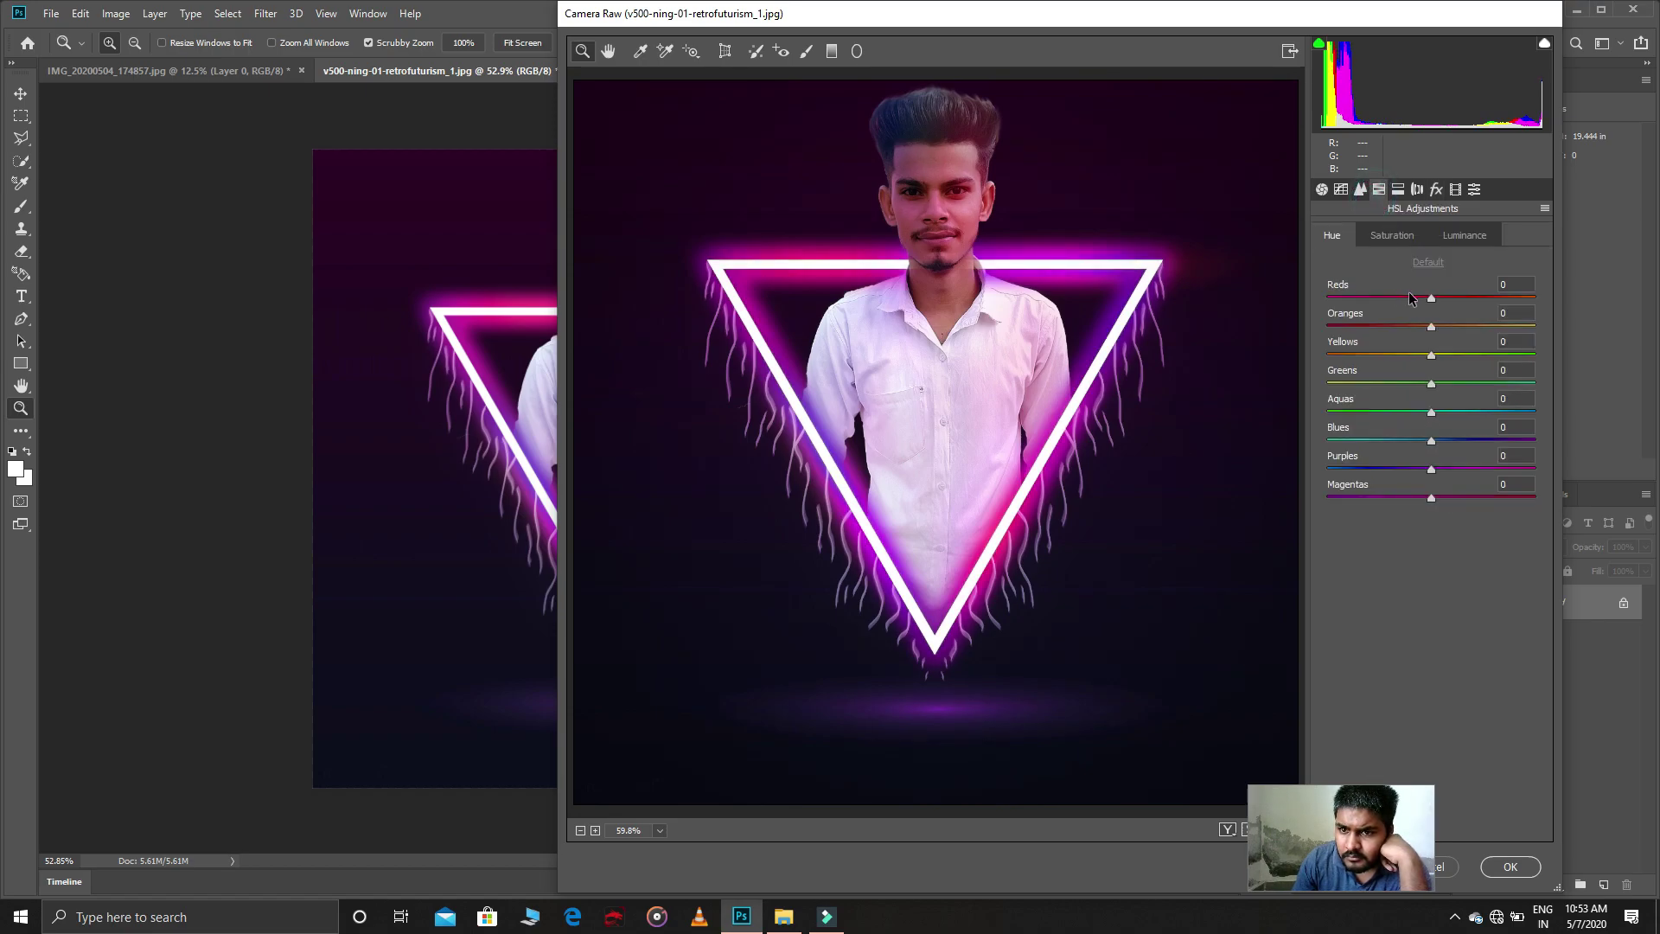
pyautogui.click(1401, 240)
pyautogui.moveTo(1431, 327)
pyautogui.mouseDown()
pyautogui.moveTo(1413, 304)
pyautogui.moveTo(1430, 301)
pyautogui.mouseUp()
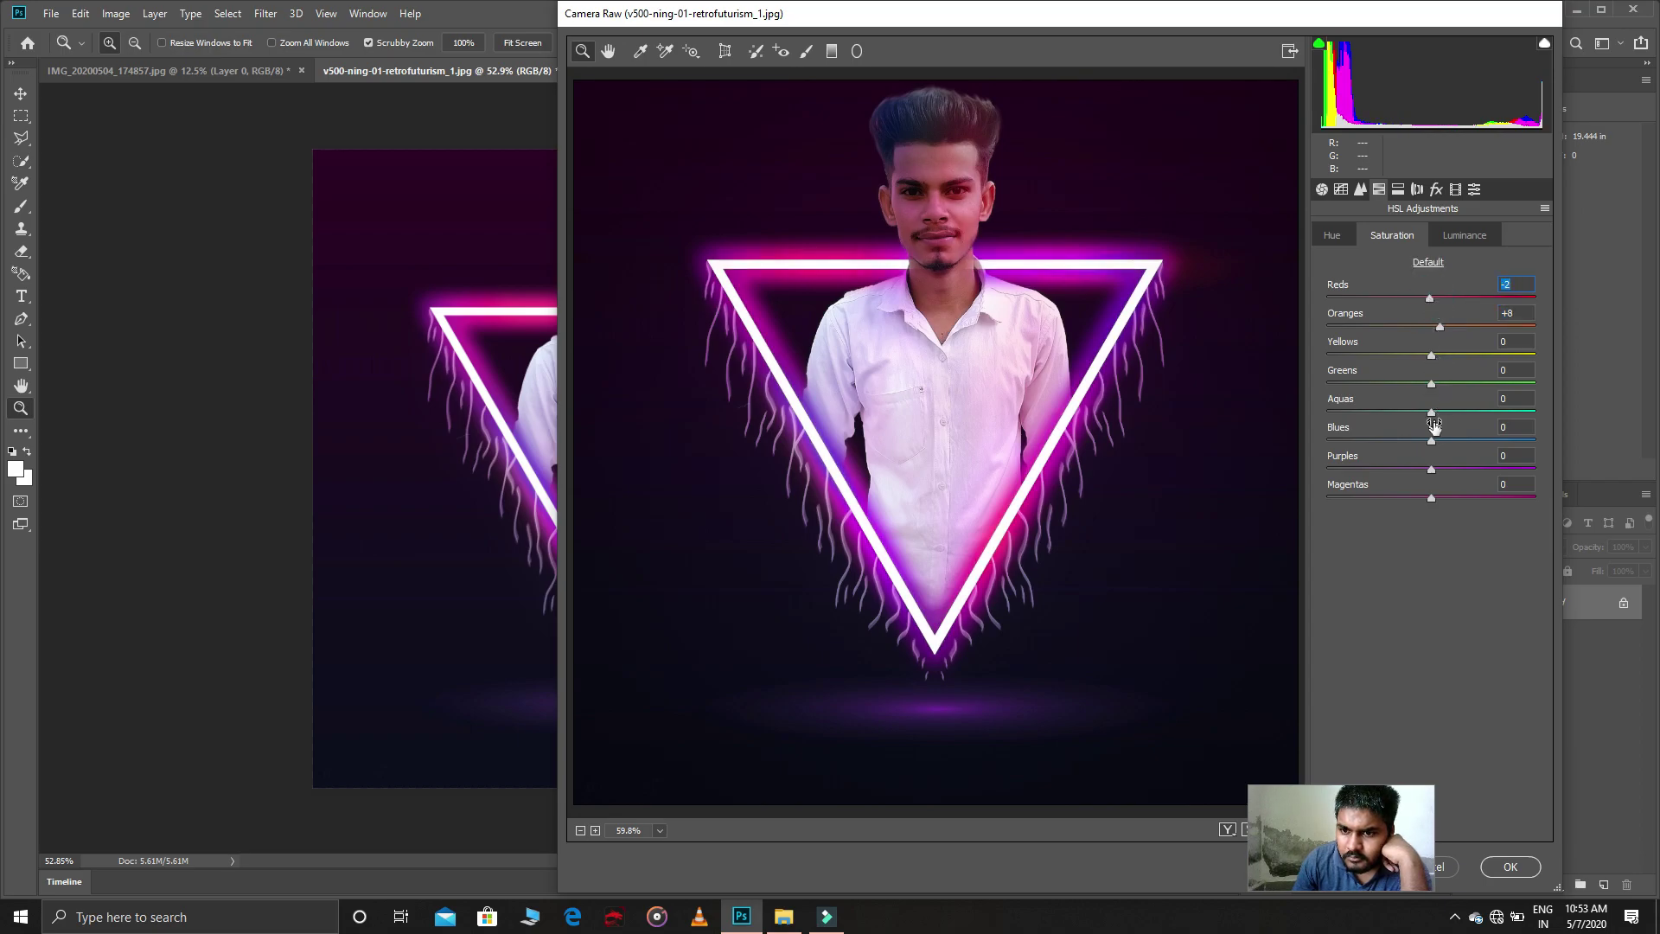
pyautogui.moveTo(1431, 439)
pyautogui.mouseDown()
pyautogui.moveTo(1459, 440)
pyautogui.moveTo(1458, 499)
pyautogui.moveTo(1419, 472)
pyautogui.moveTo(1416, 499)
pyautogui.mouseUp()
# Step: Darken Blues luminance to -16 and slightly darken Greens, Oranges and Reds
pyautogui.click(1461, 235)
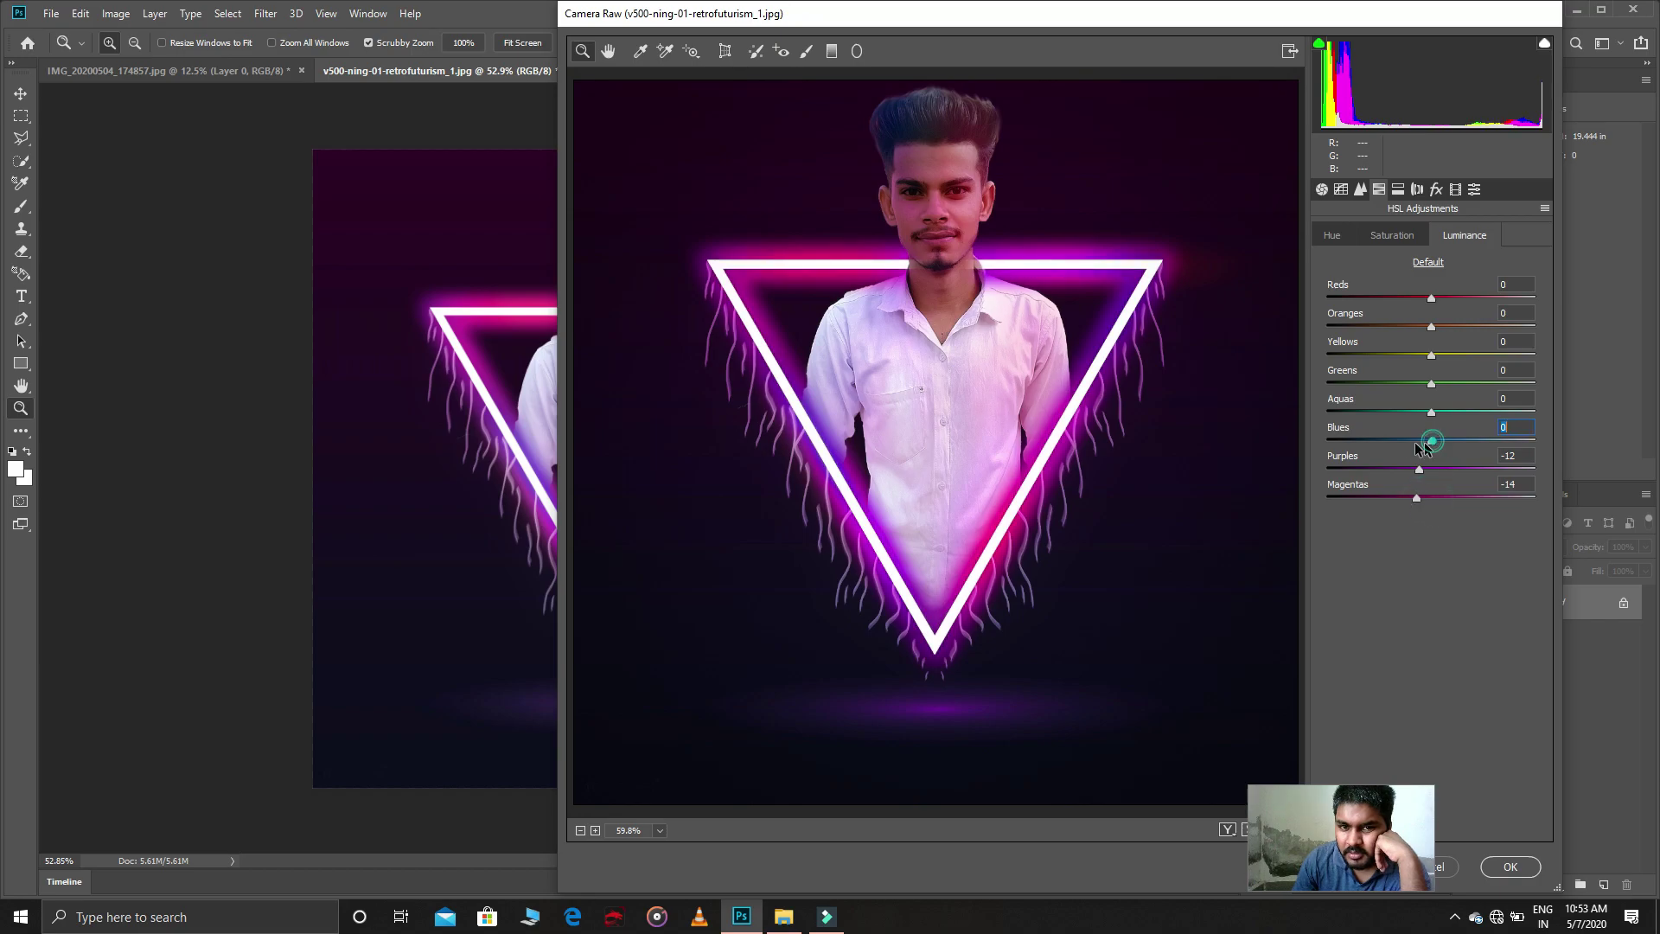
pyautogui.moveTo(1431, 440); pyautogui.dragTo(1414, 441)
pyautogui.moveTo(1430, 383); pyautogui.dragTo(1423, 383)
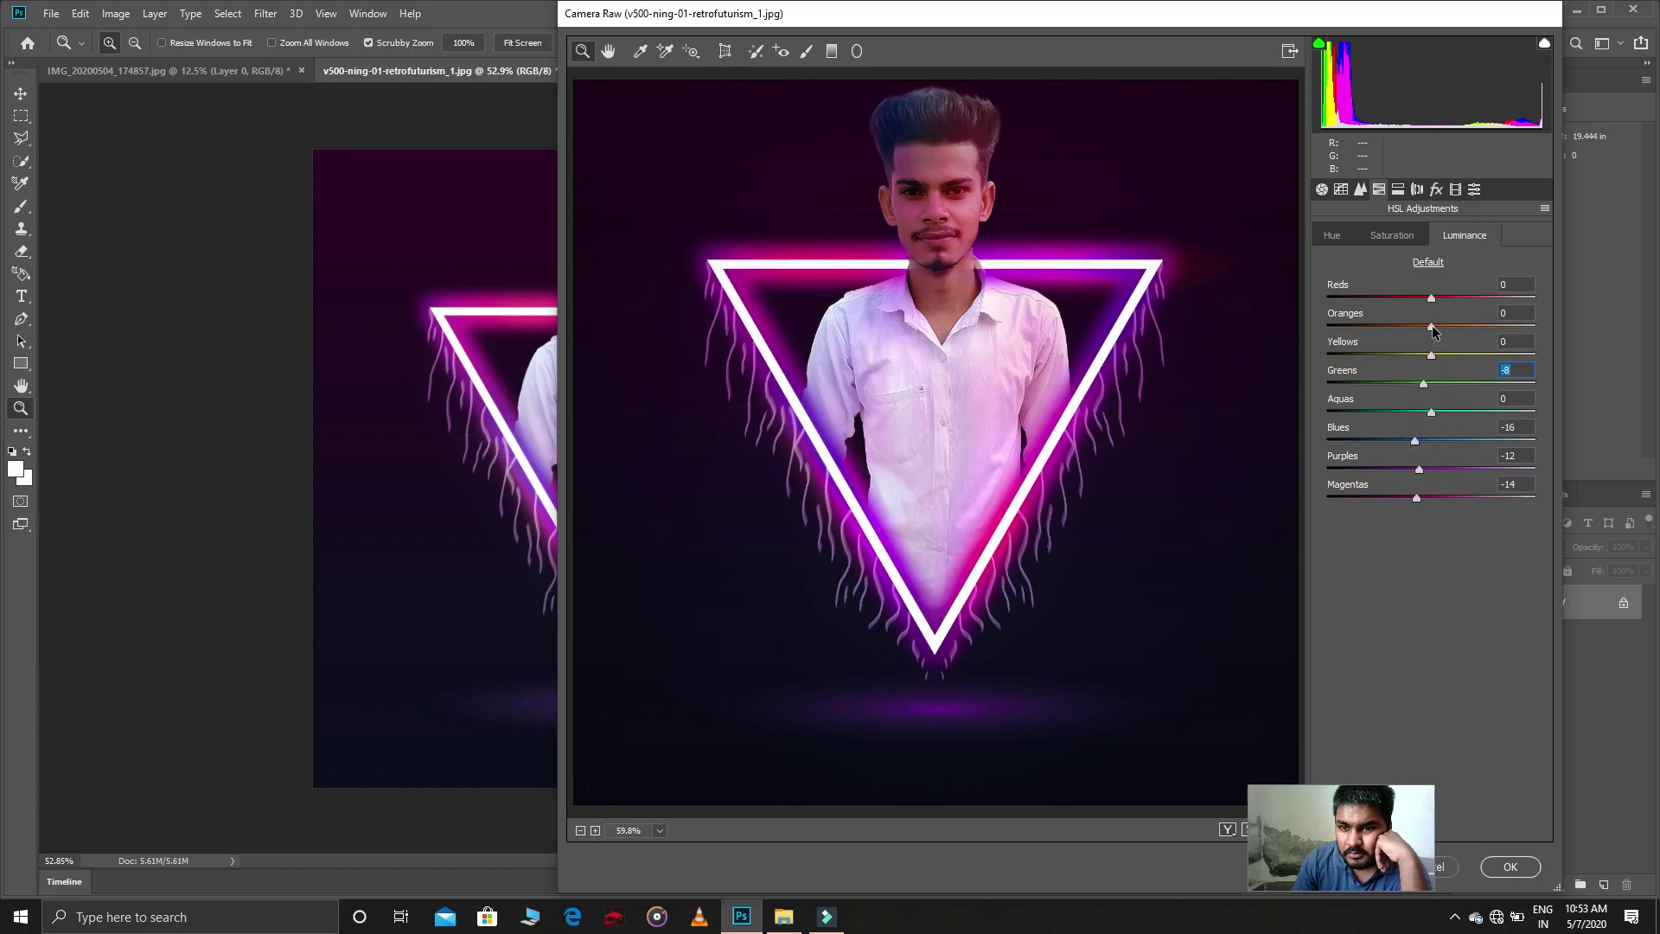
pyautogui.moveTo(1431, 325); pyautogui.dragTo(1421, 298)
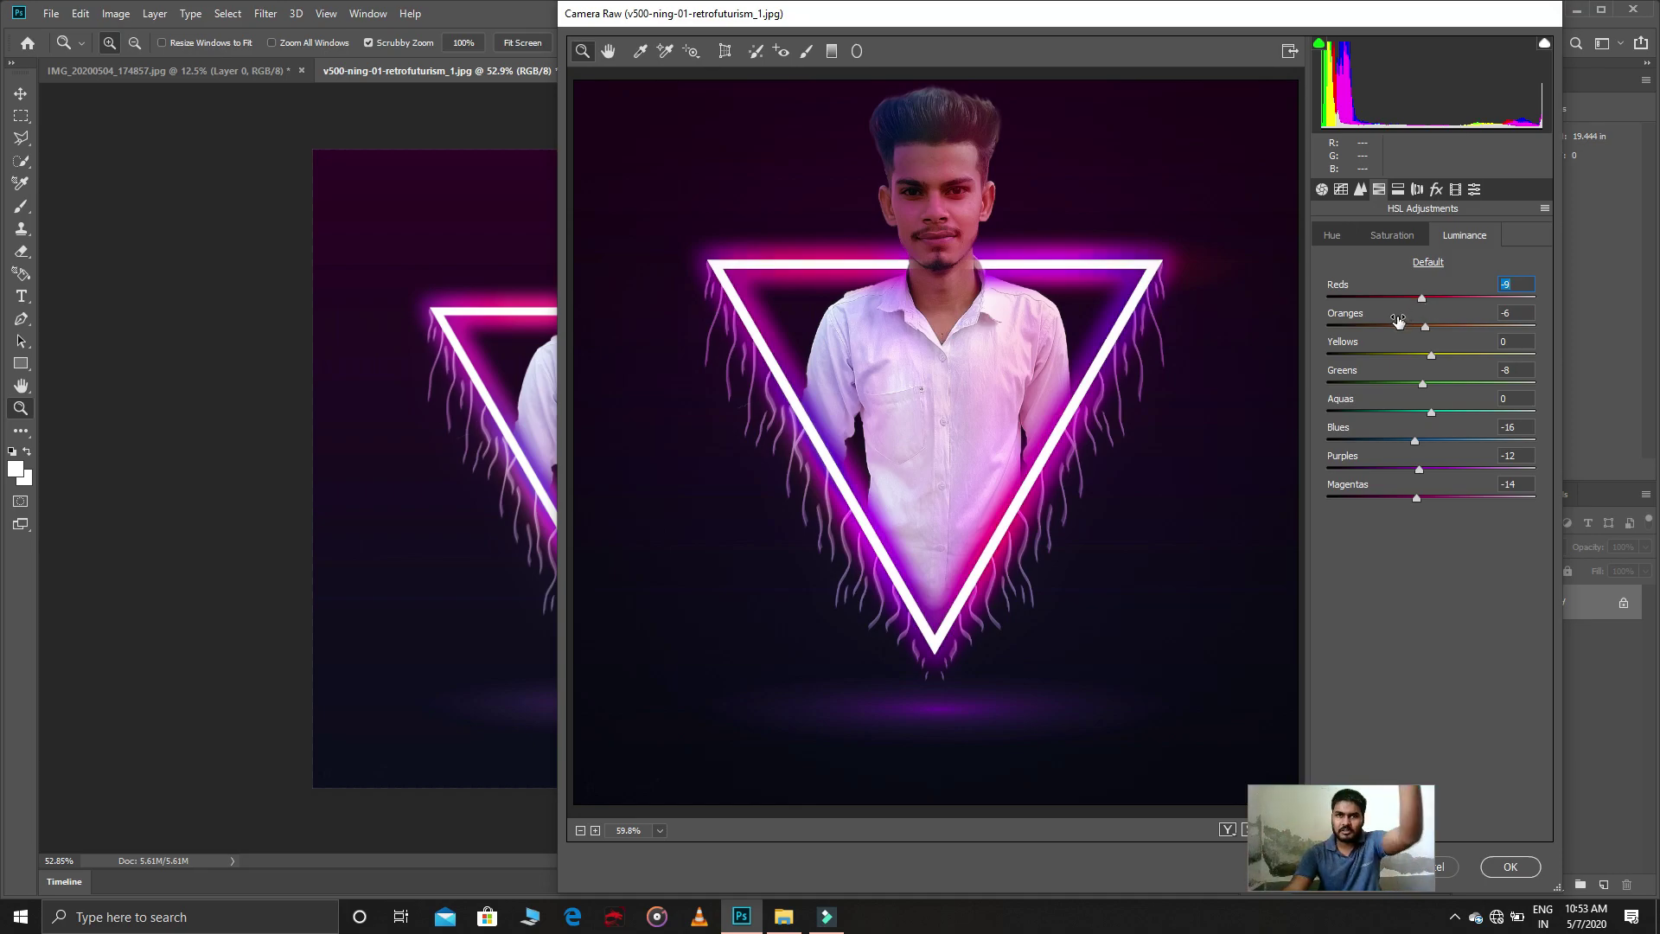
# Step: Widen the vignette feather slightly, review Detail settings, and apply the Camera Raw filter
pyautogui.click(1333, 235)
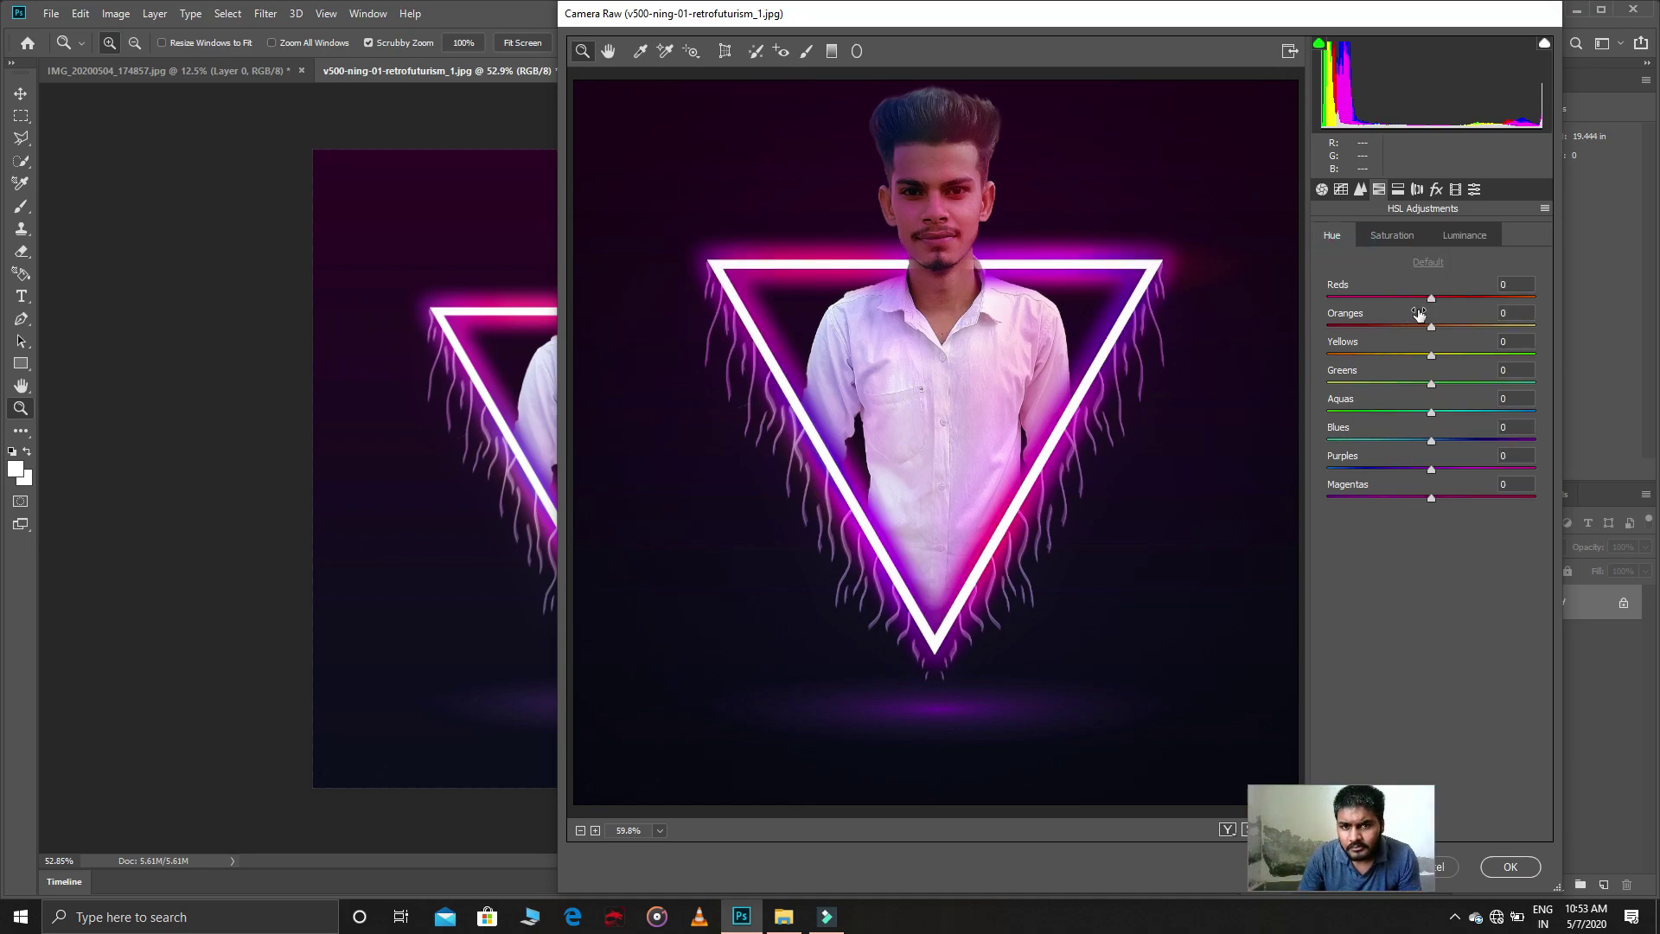
pyautogui.click(1436, 192)
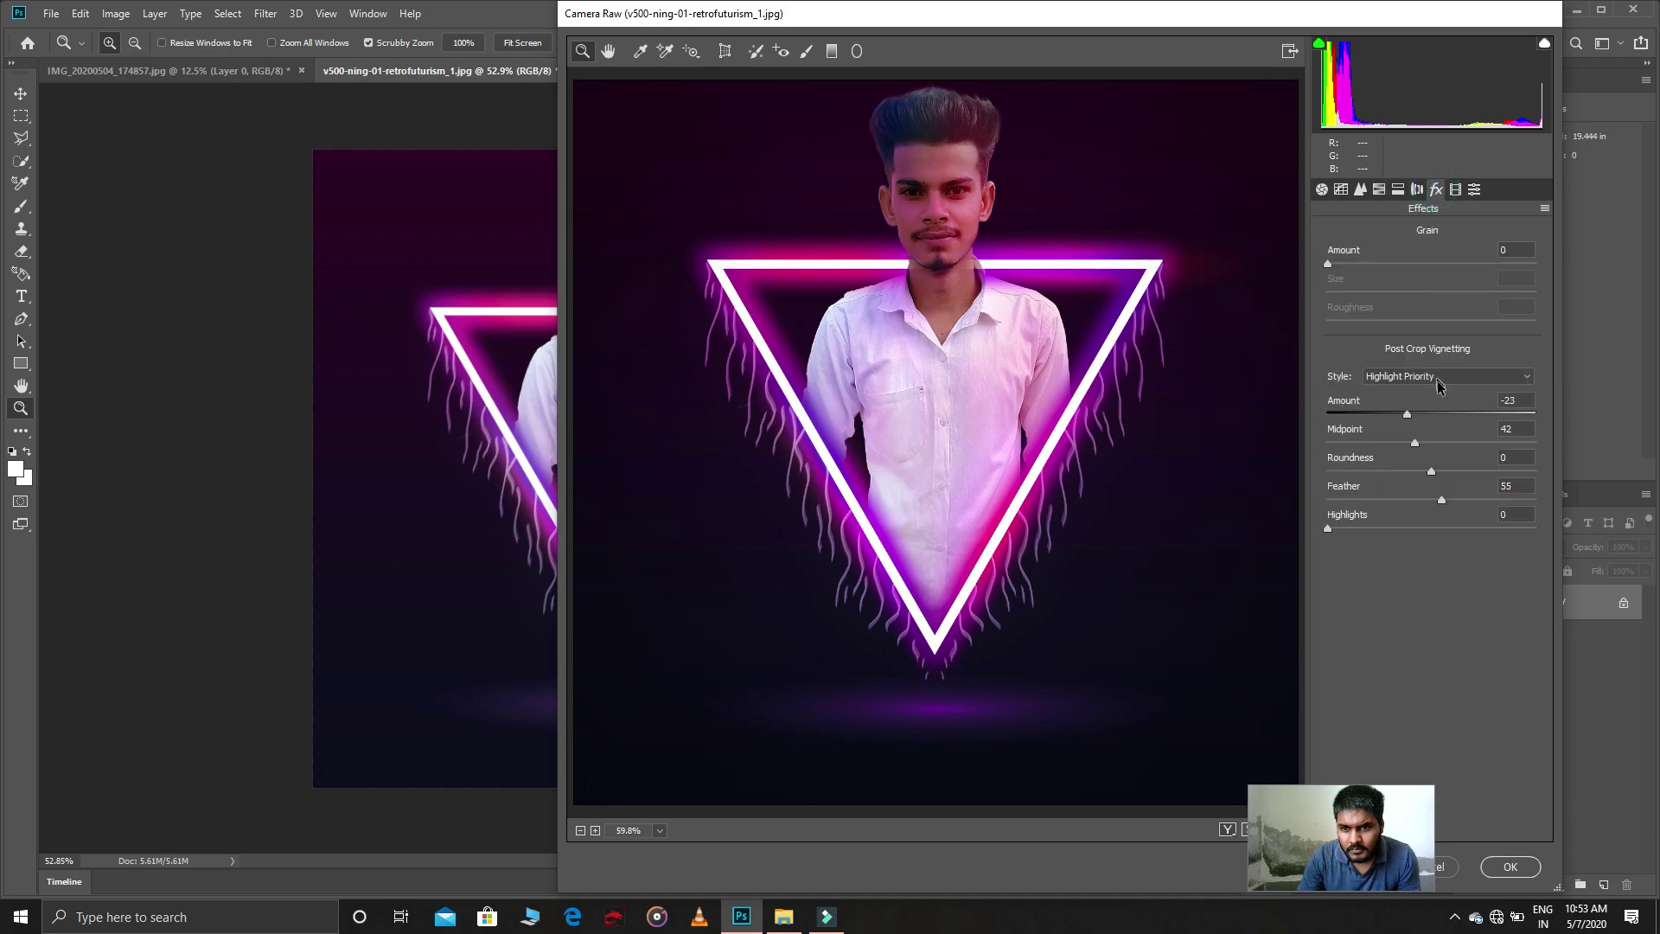
pyautogui.moveTo(1434, 498); pyautogui.dragTo(1433, 501)
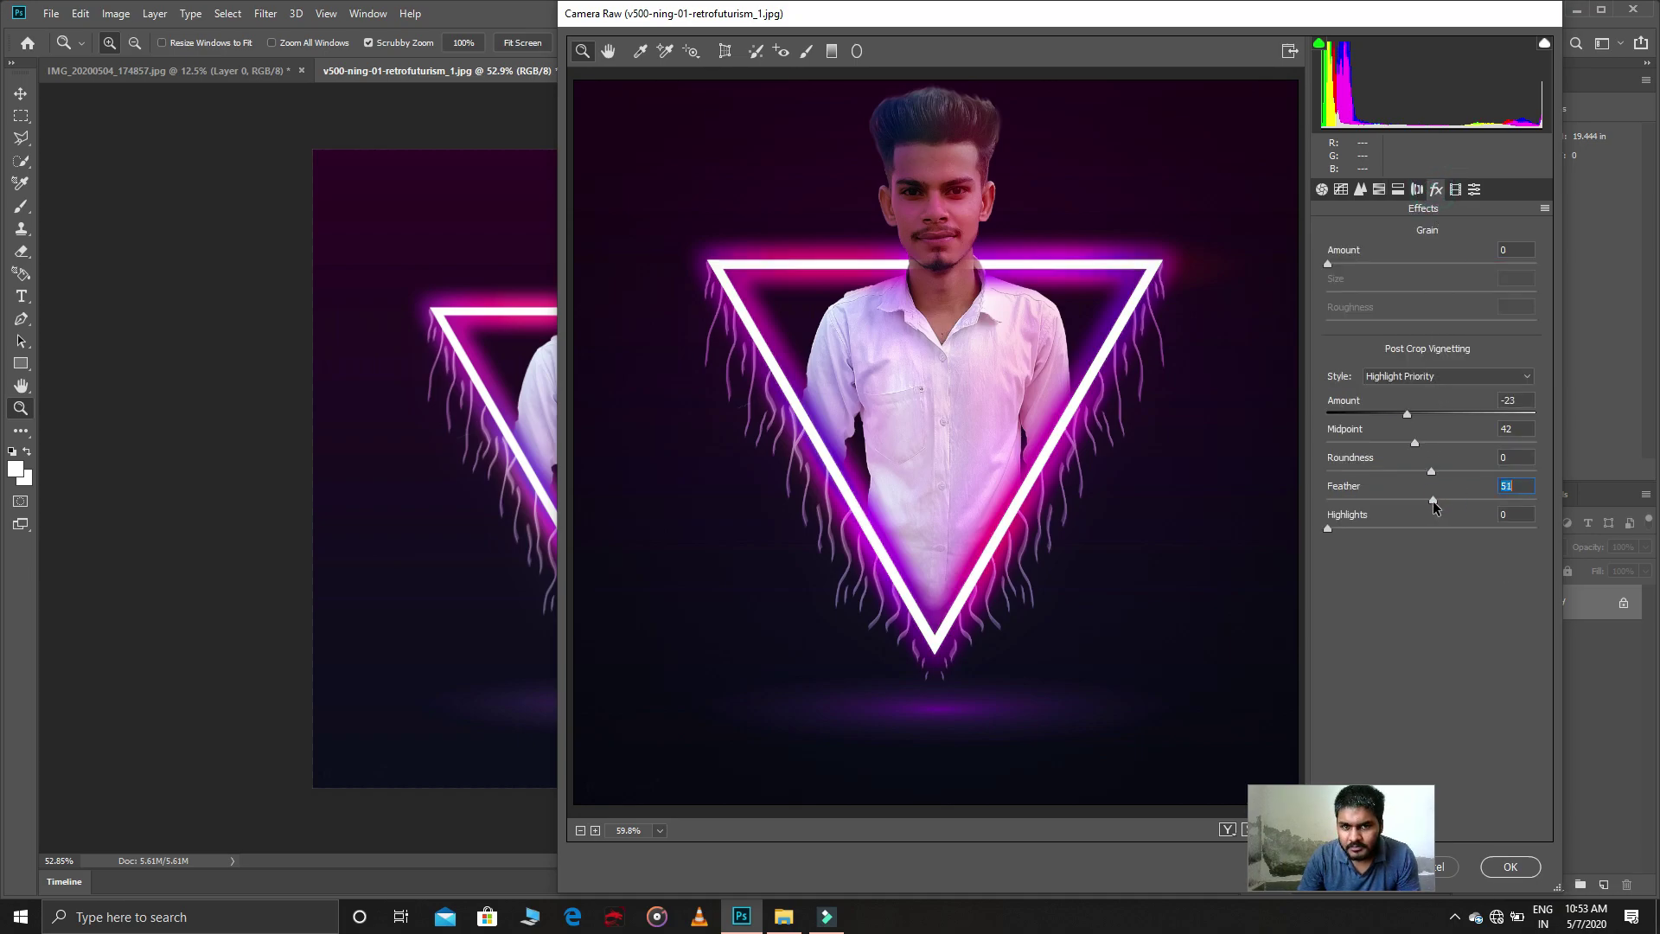
pyautogui.click(1361, 189)
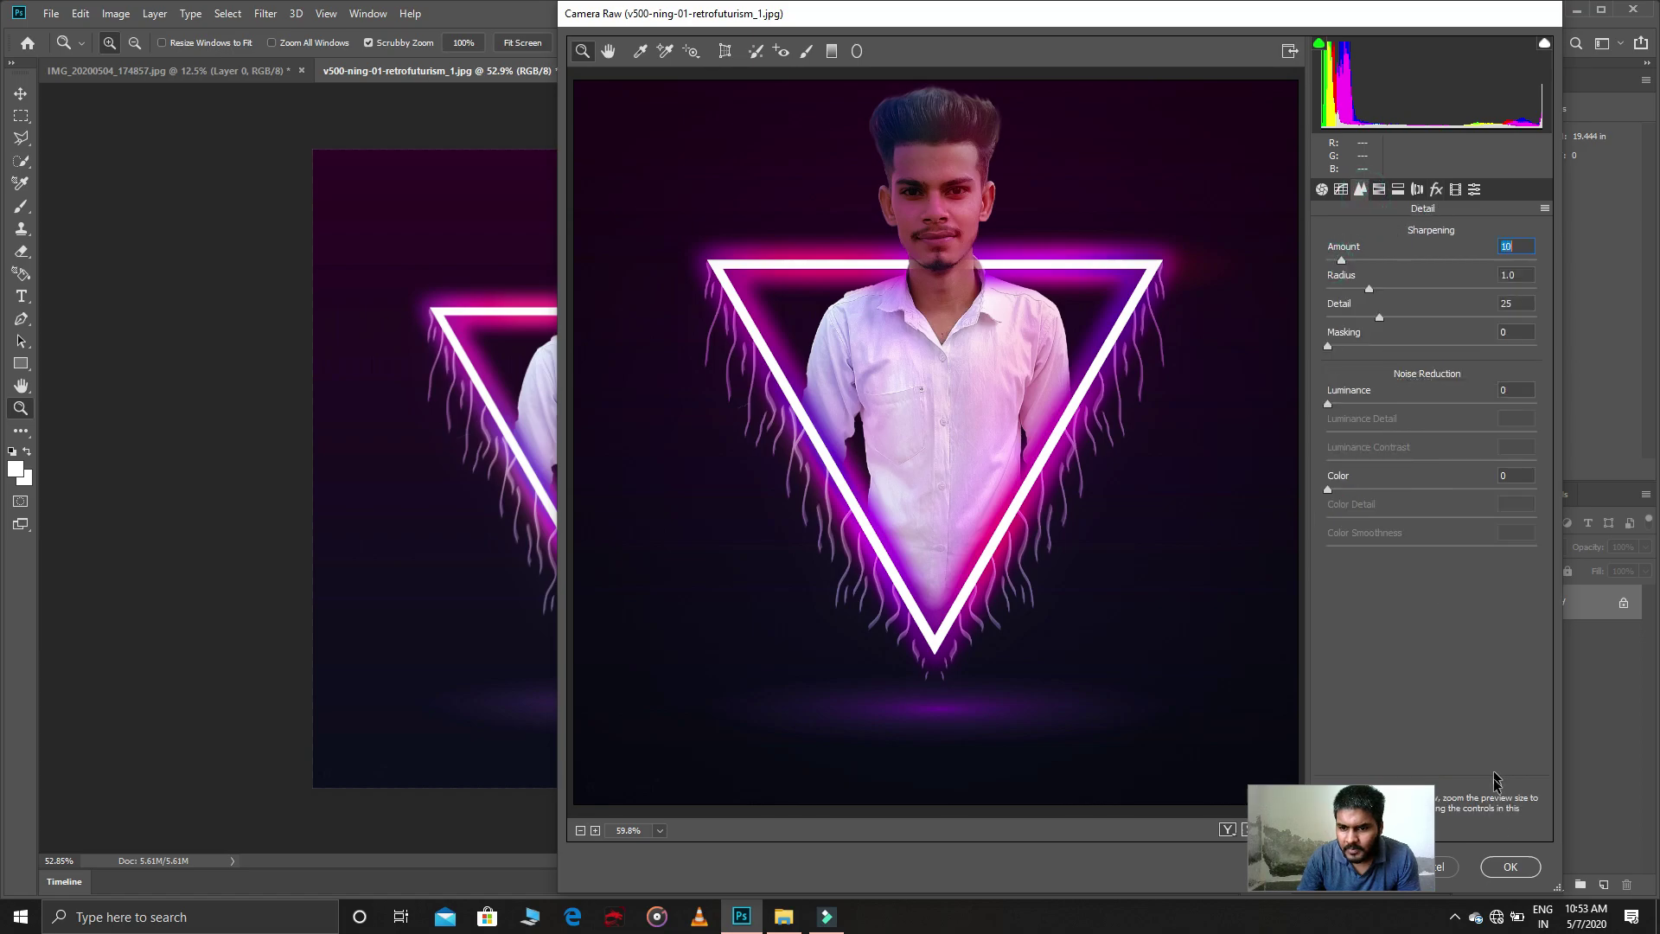
pyautogui.click(1506, 866)
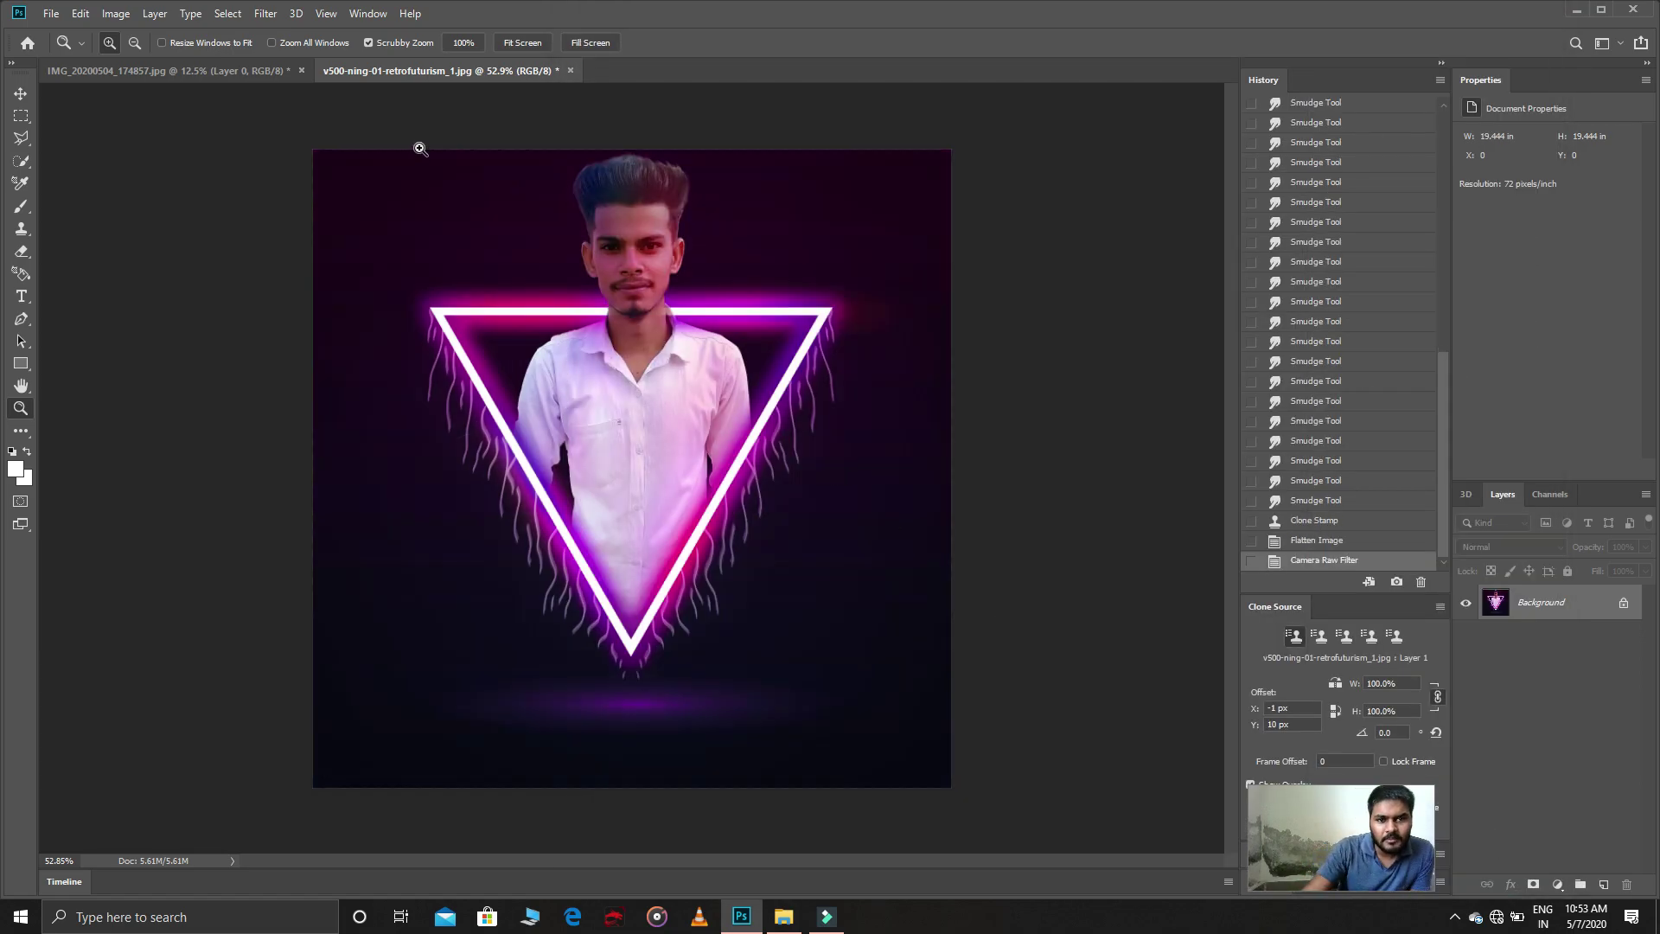
# Step: Zoom in and spot-heal blemishes on the forehead and beside the nose
pyautogui.moveTo(600, 205); pyautogui.dragTo(674, 205)
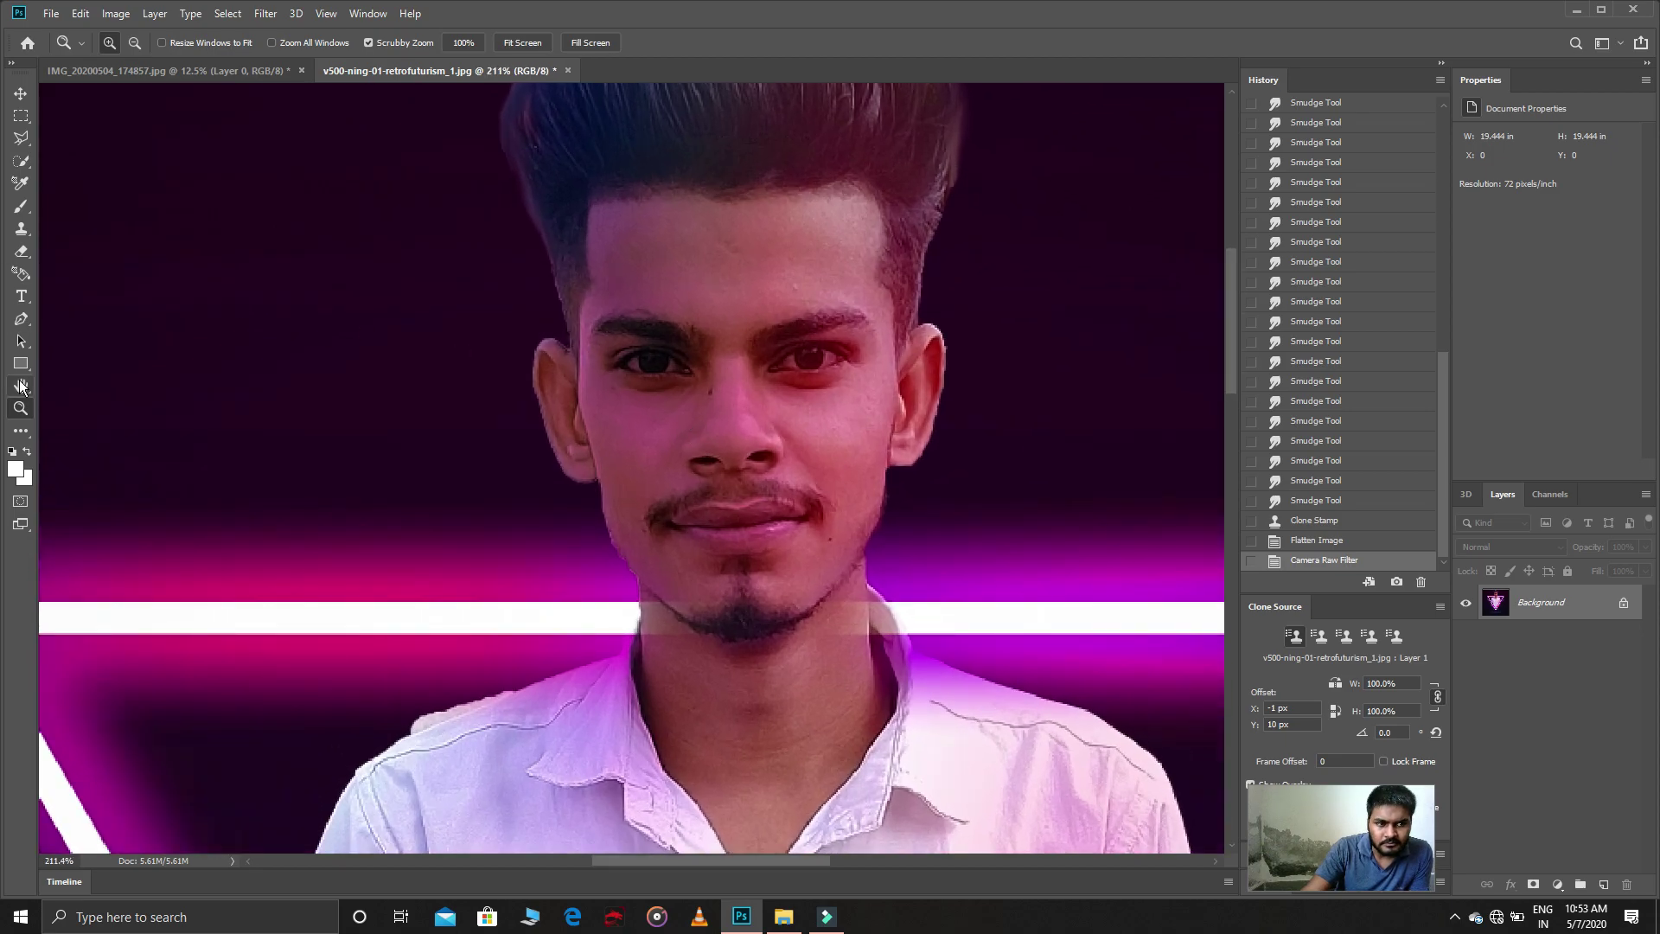
pyautogui.click(21, 430)
pyautogui.click(101, 608)
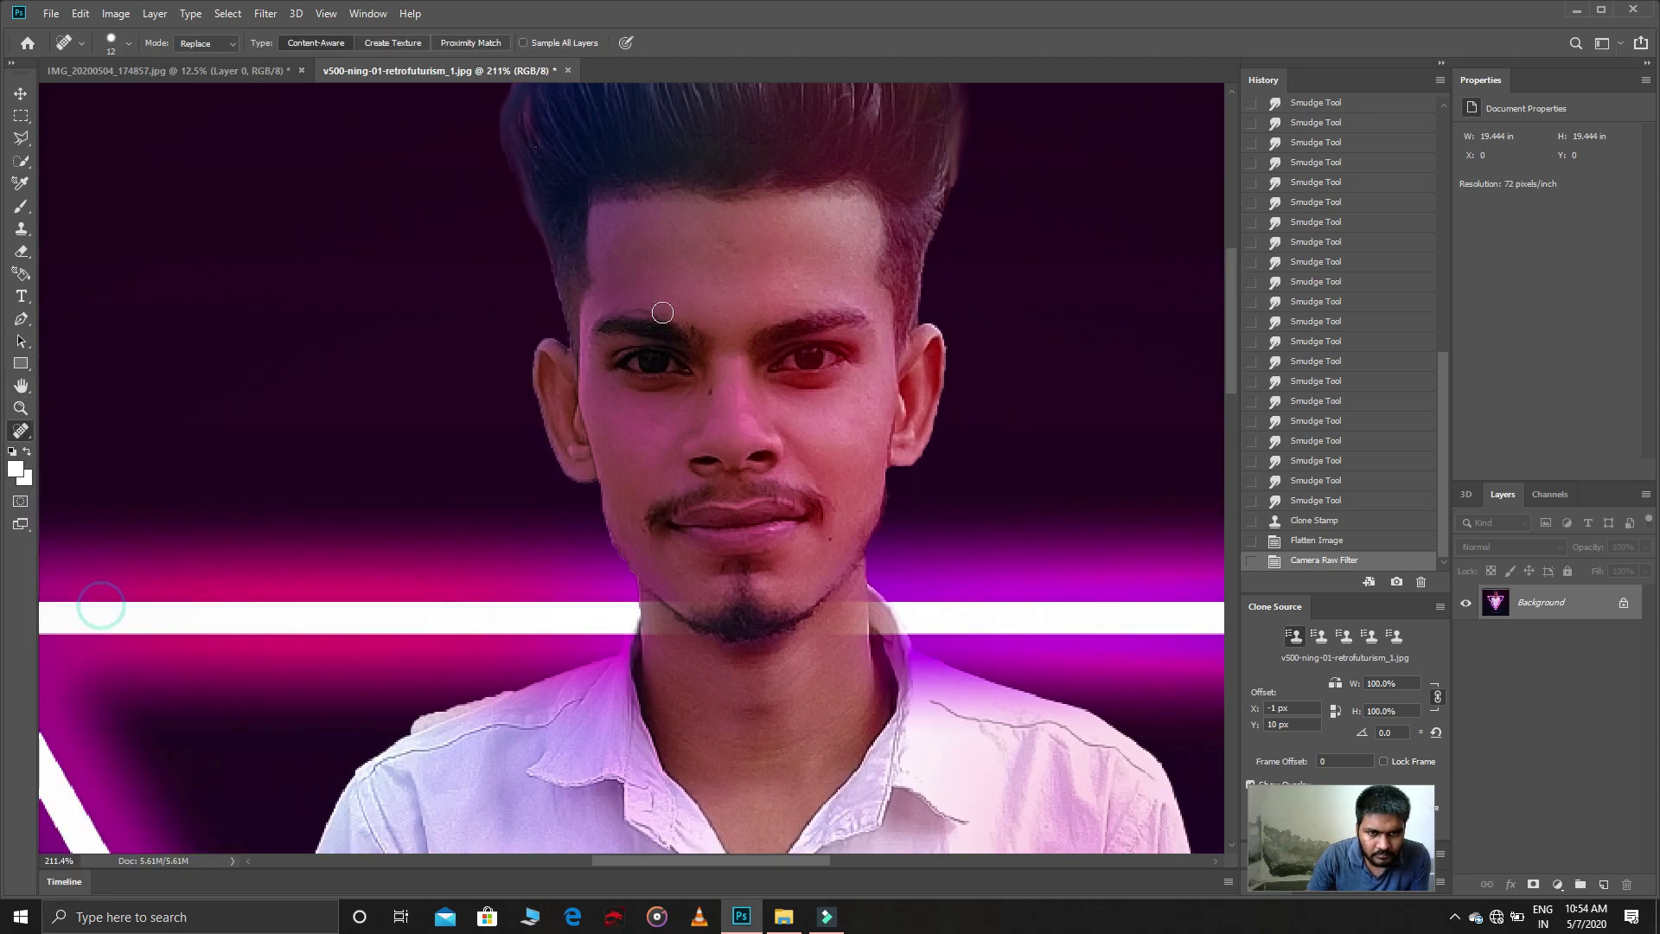
pyautogui.click(730, 245)
pyautogui.click(776, 281)
pyautogui.scroll(-1, 749, 351)
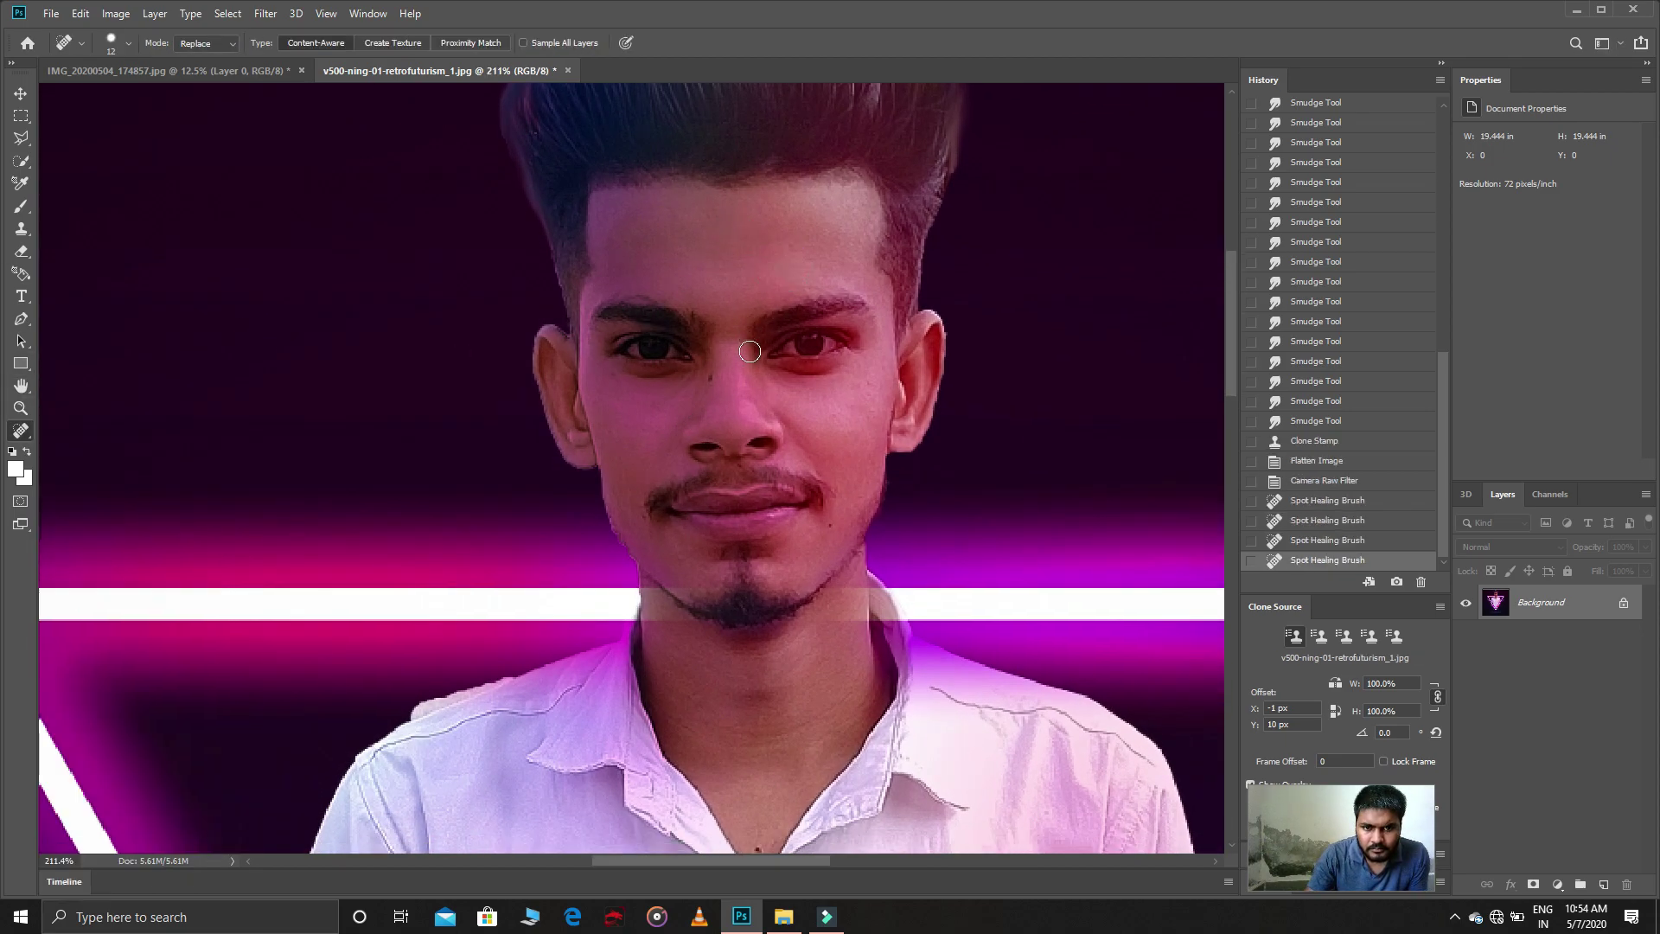
pyautogui.scroll(-2, 750, 351)
pyautogui.click(710, 350)
pyautogui.click(612, 393)
pyautogui.click(611, 352)
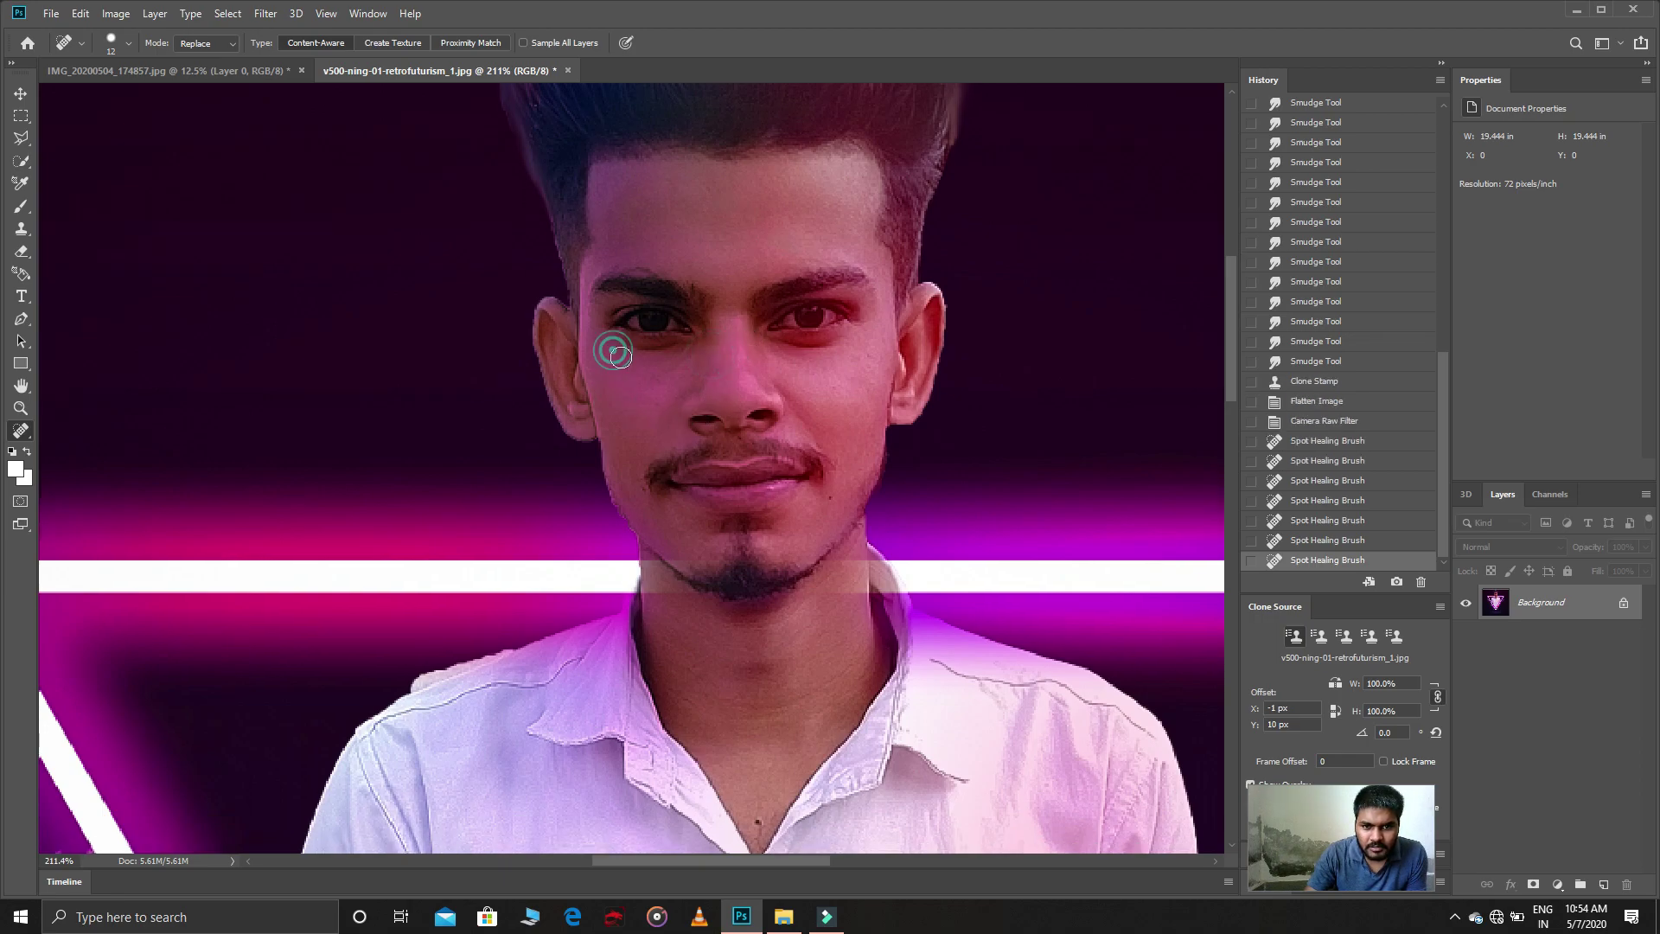
# Step: Heal the neck edge by the white bar, revert one healing state, and zoom out
pyautogui.scroll(-2, 735, 415)
pyautogui.scroll(-3, 853, 461)
pyautogui.moveTo(850, 489)
pyautogui.mouseDown()
pyautogui.moveTo(852, 549)
pyautogui.moveTo(899, 538)
pyautogui.mouseUp()
pyautogui.click(832, 522)
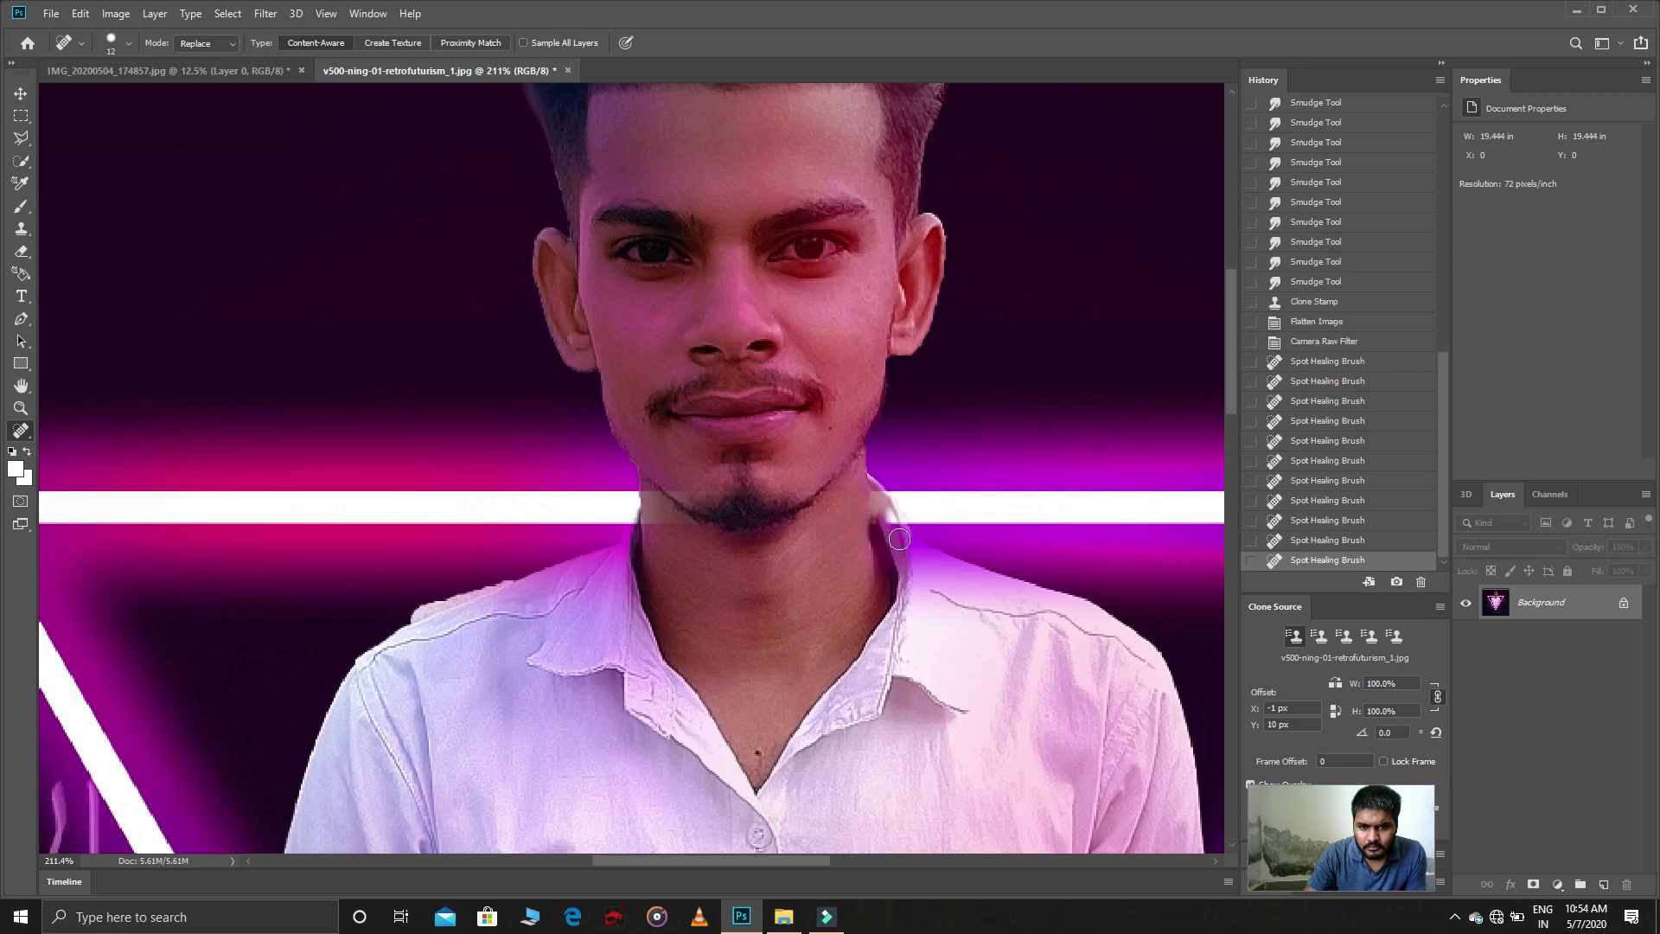
pyautogui.click(1320, 519)
pyautogui.press('z')
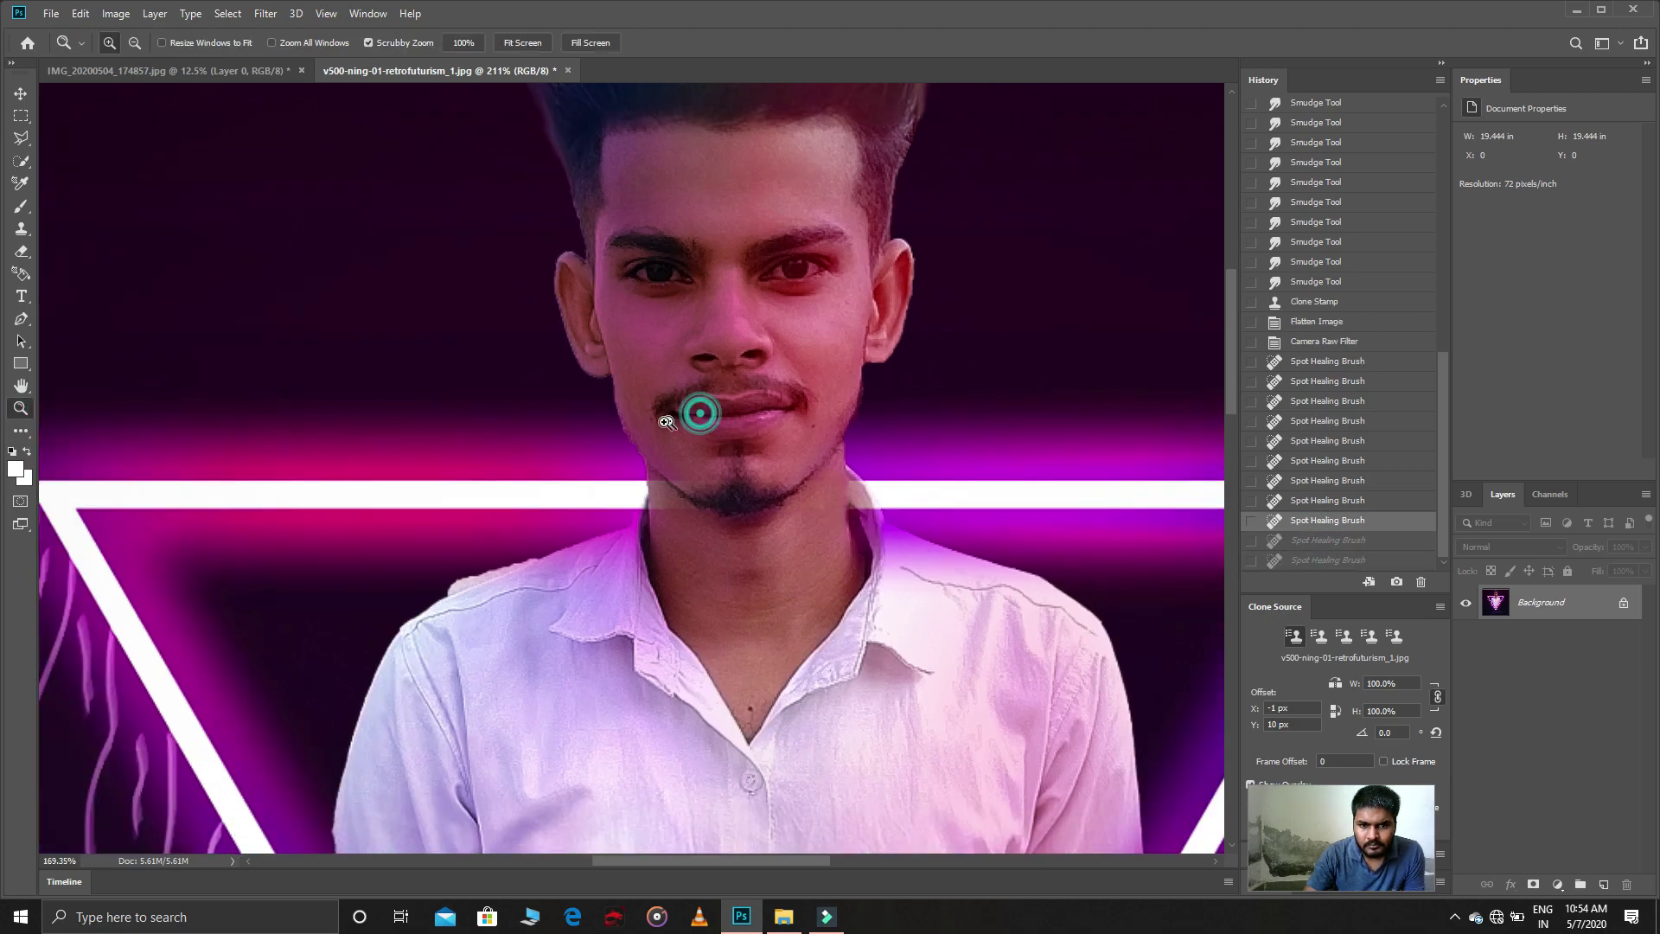
pyautogui.moveTo(697, 411); pyautogui.dragTo(620, 432)
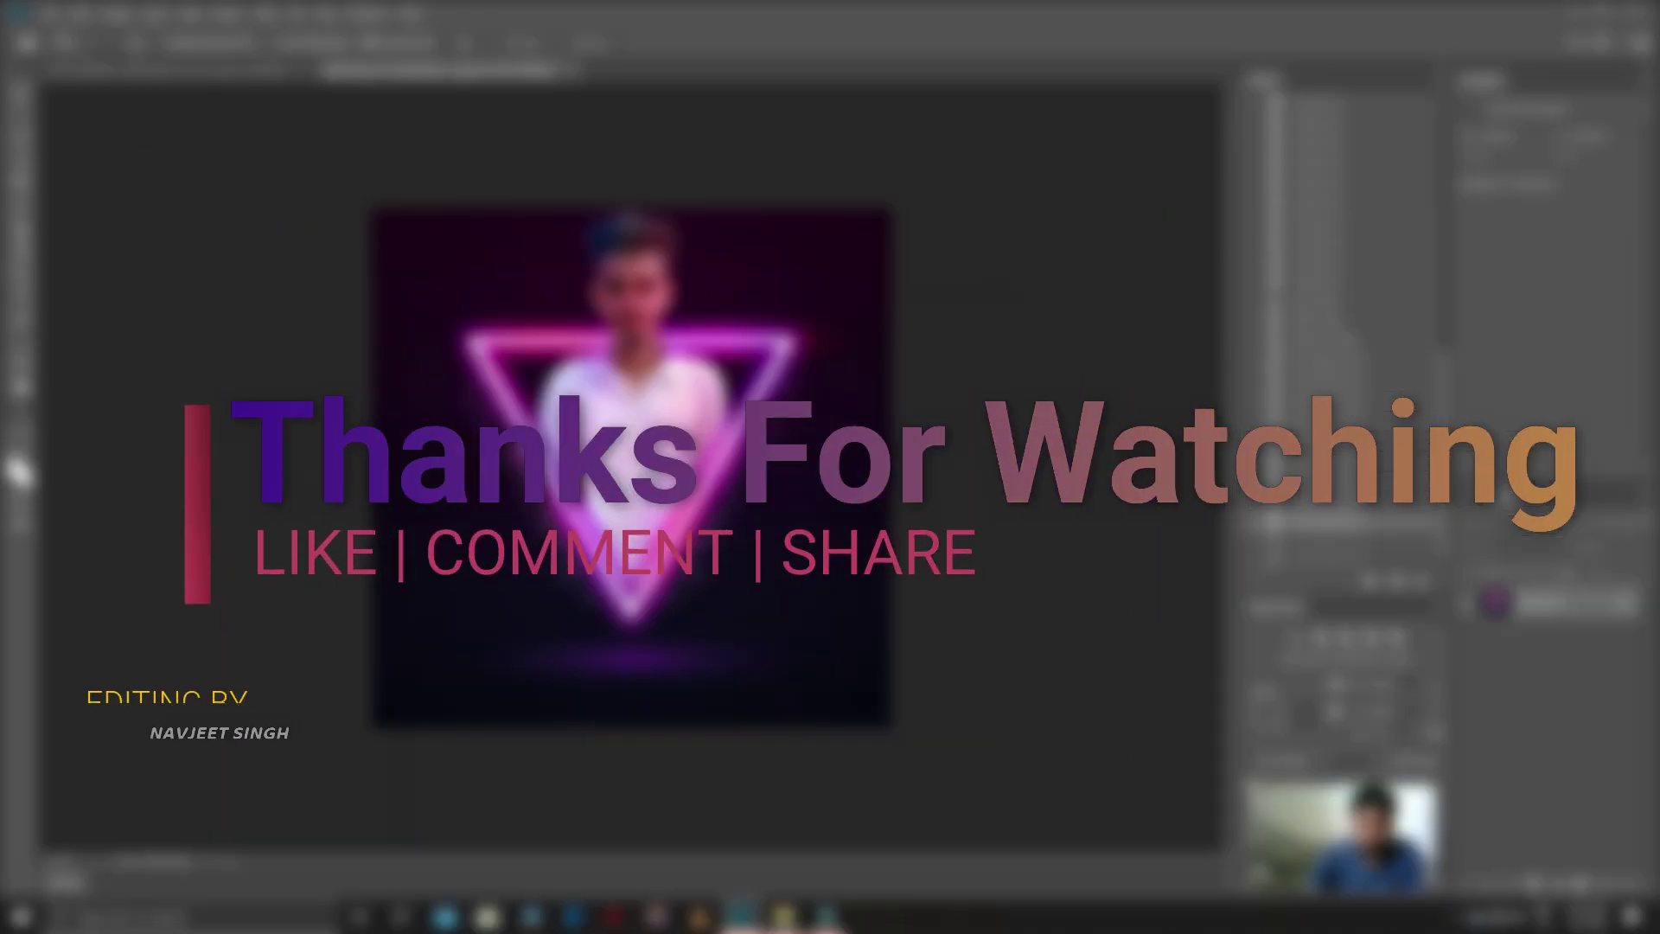